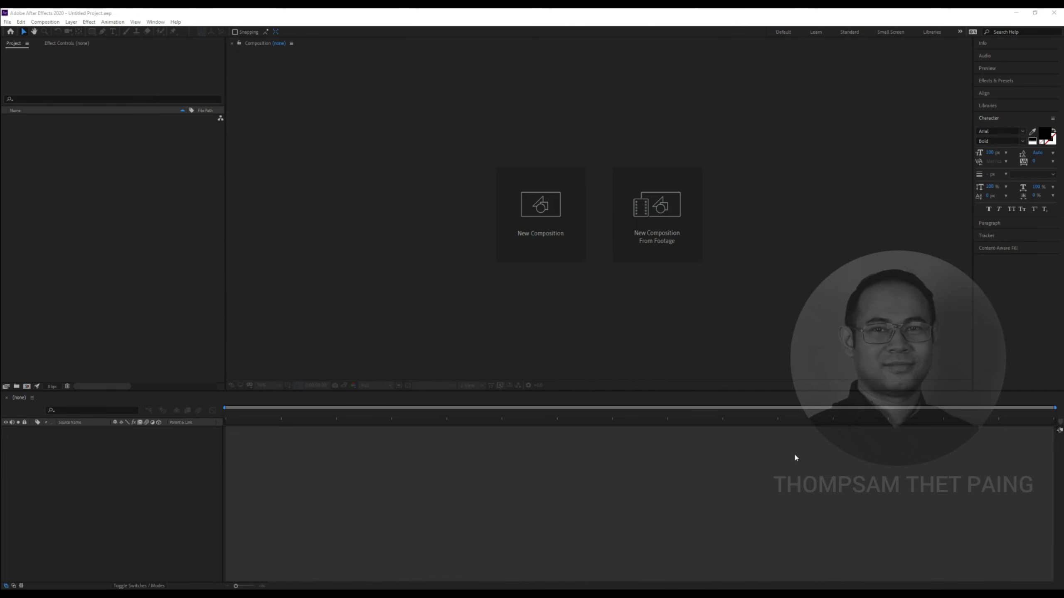
Create an HDTV 1080 24 composition named 'Text Effect' lasting 0:00:30:00
click(551, 253)
drag(566, 139, 544, 153)
text(Text Effect)
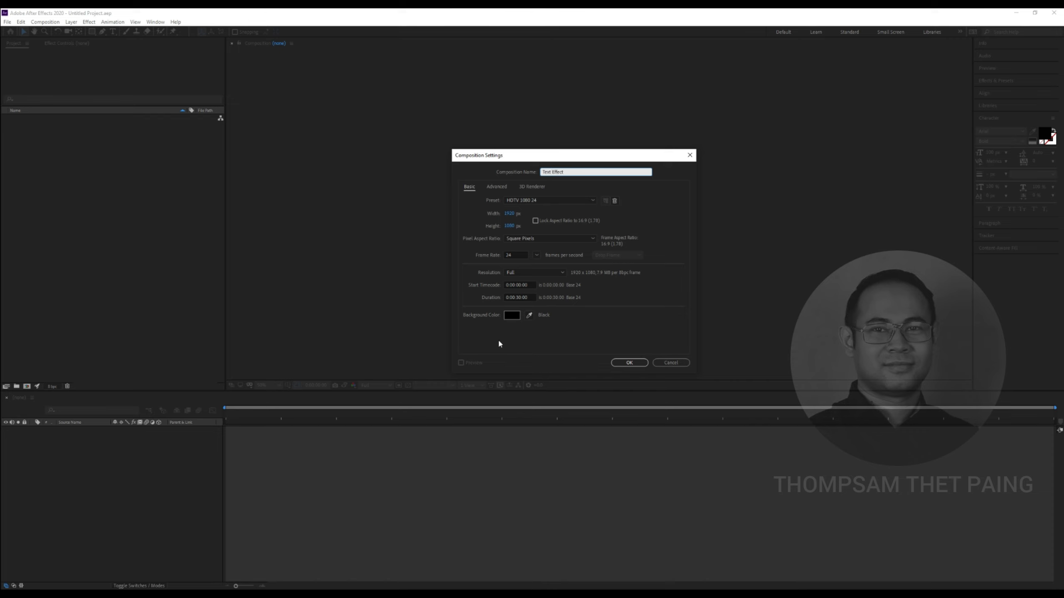
click(518, 298)
click(528, 297)
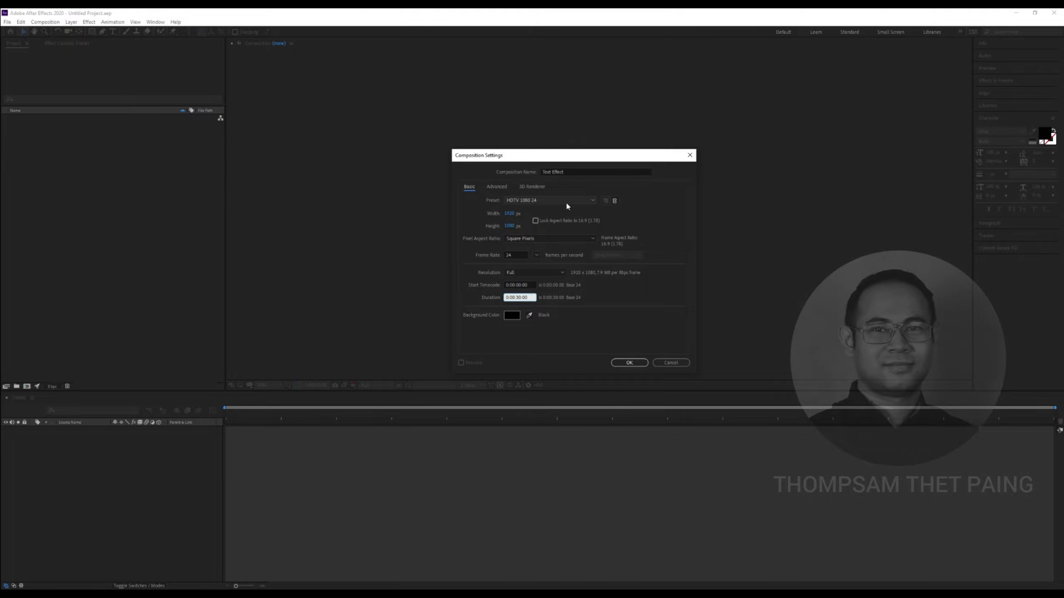
click(672, 213)
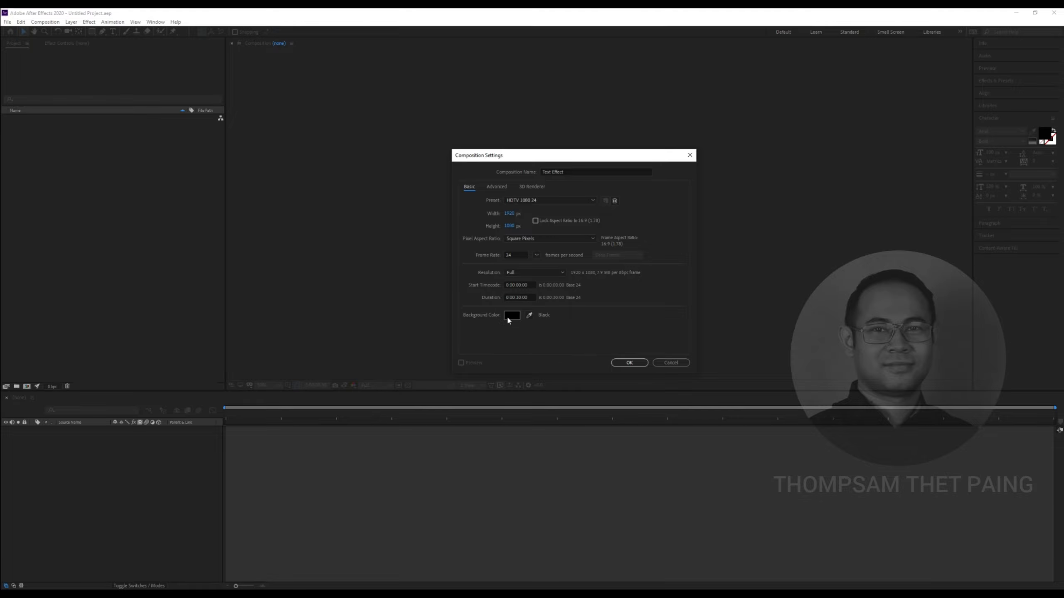
click(622, 361)
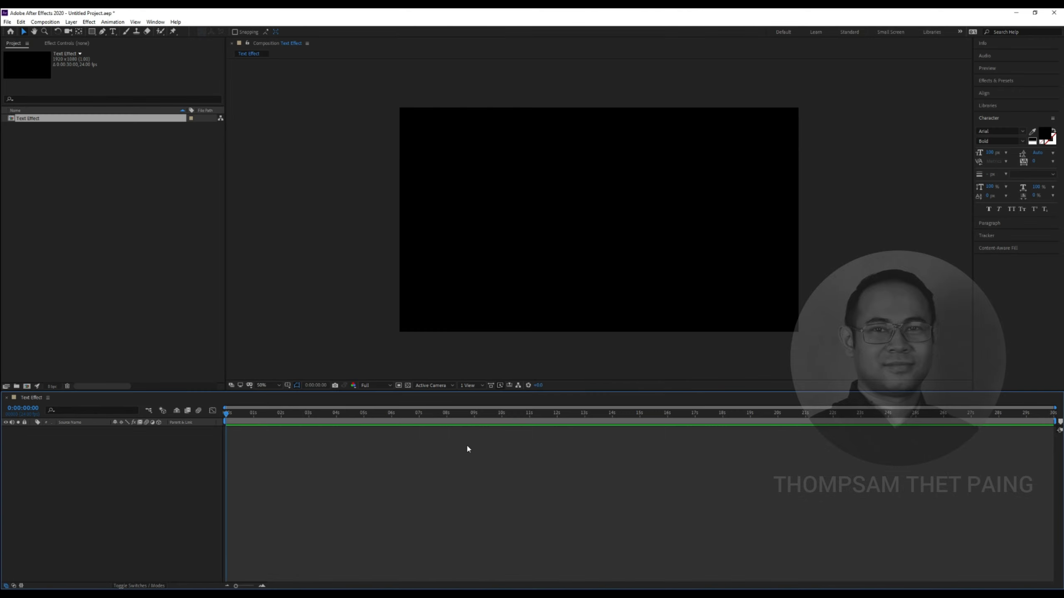
Add a dark full-frame solid layer named 'BG' from the Timeline's New > Solid menu
scroll(572, 222, up, 2)
scroll(573, 221, down, 2)
click(138, 470)
click(156, 267)
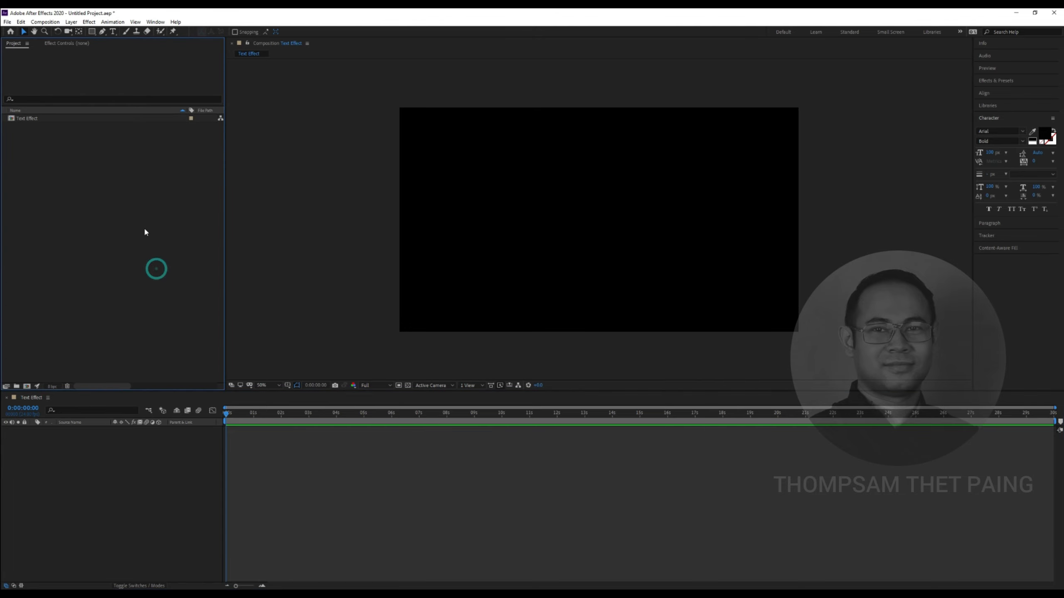
click(140, 467)
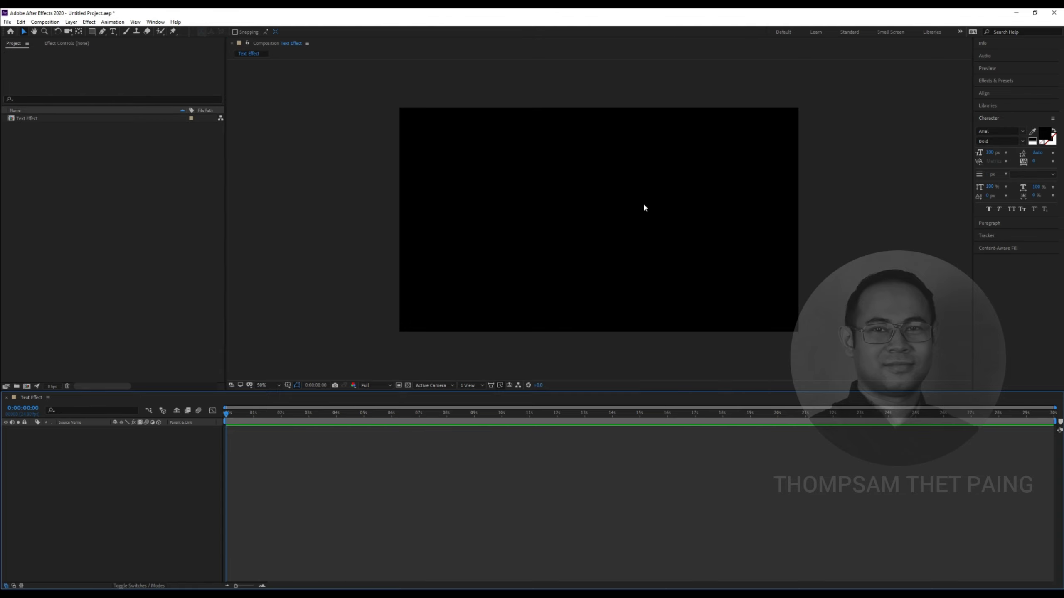
right_click(110, 474)
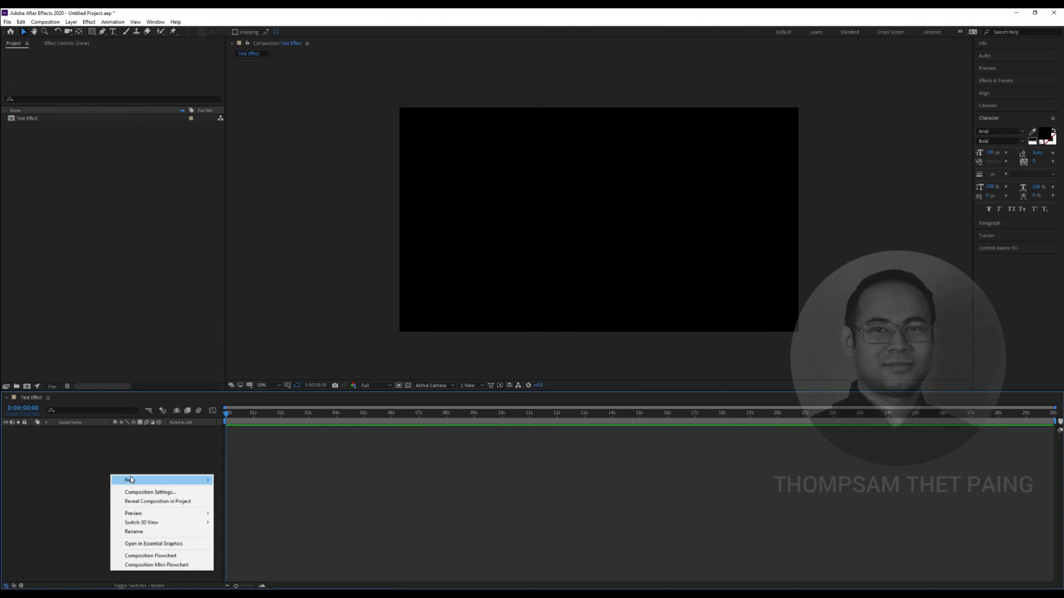
mouse_move(184, 477)
click(232, 501)
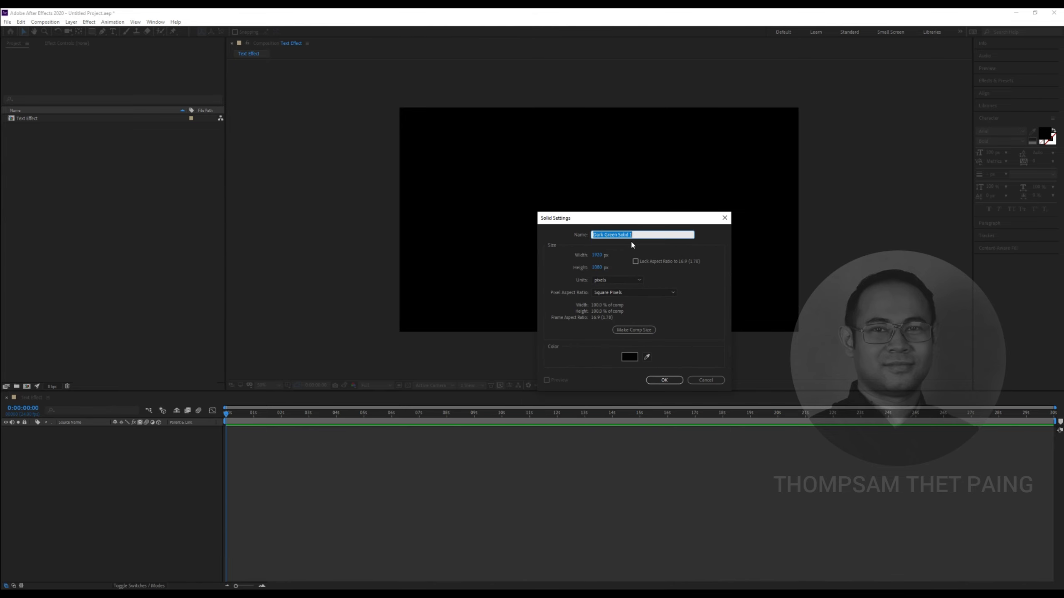
text(BG)
click(629, 357)
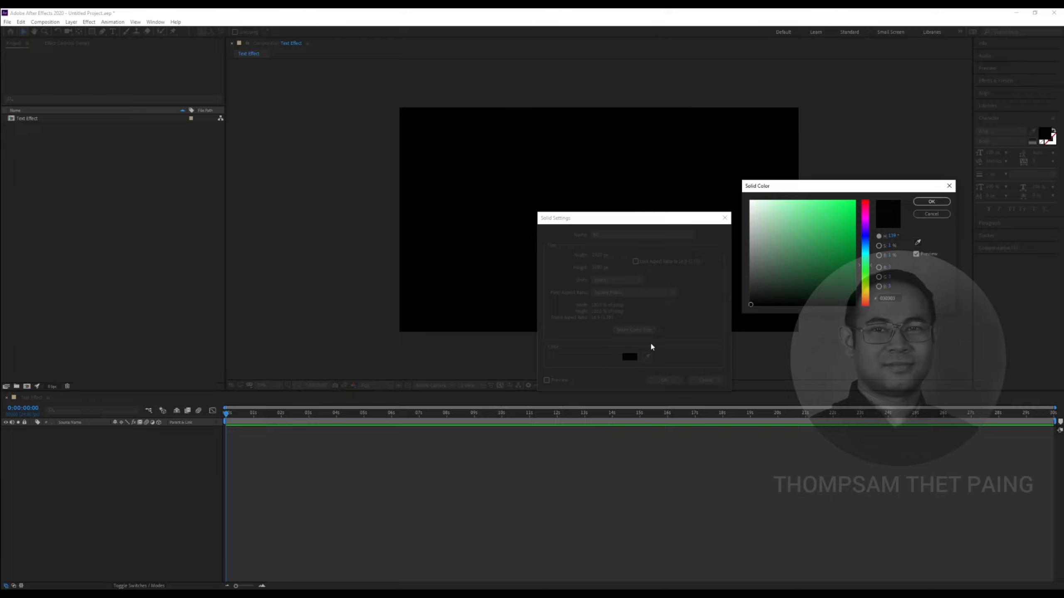
click(931, 202)
click(675, 380)
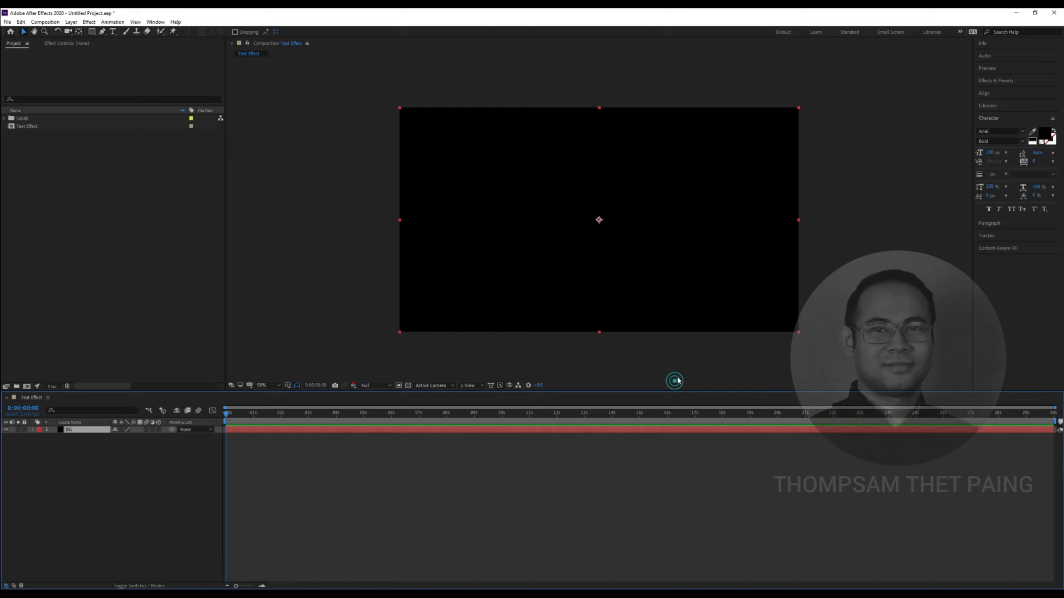
Search Effects & Presets for 'Gra' and drag Gradient Ramp onto the BG solid
click(147, 505)
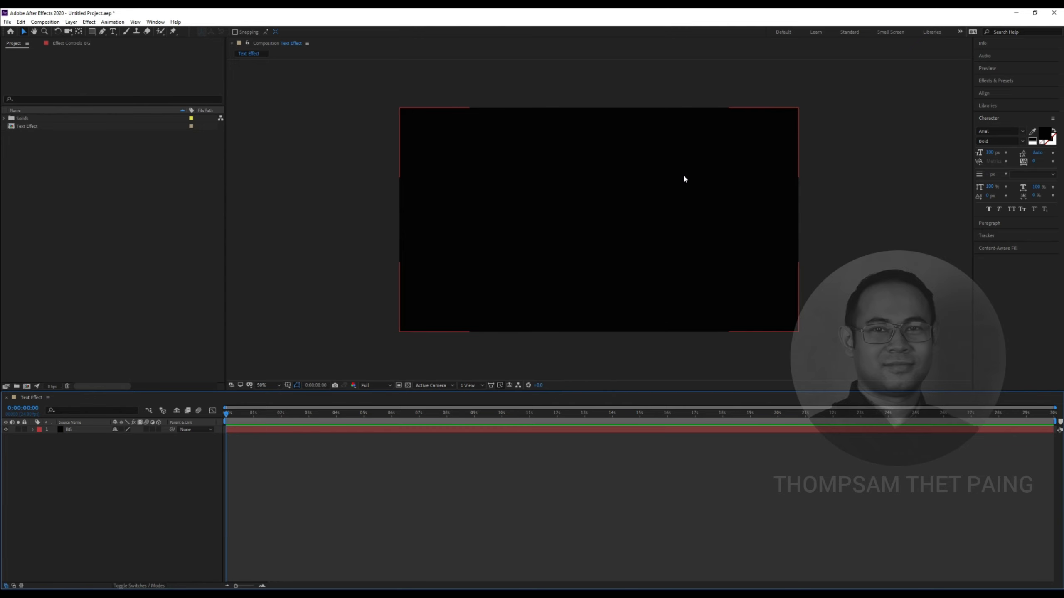
click(995, 81)
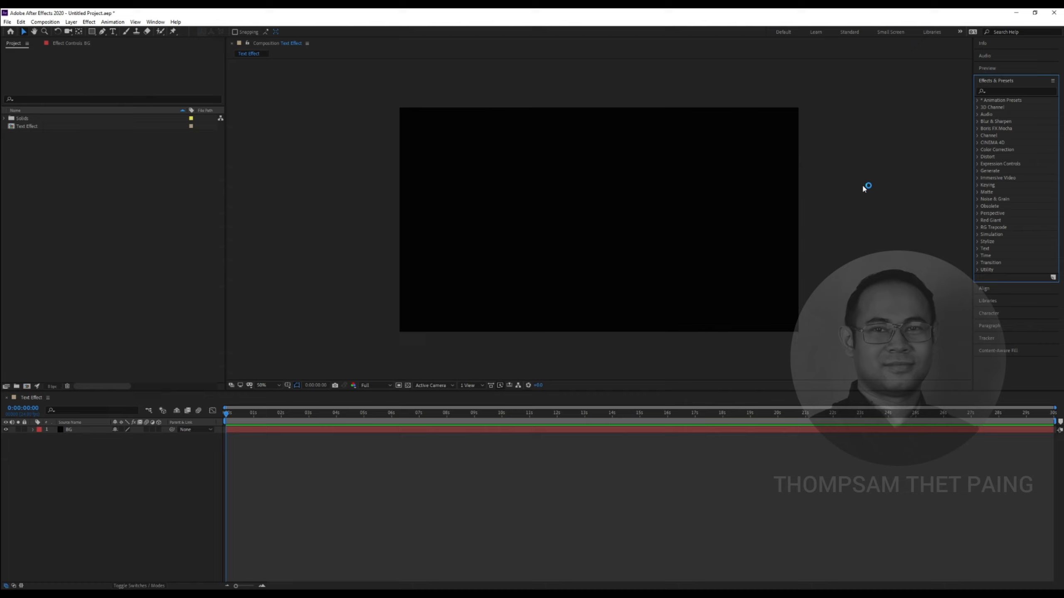
click(993, 91)
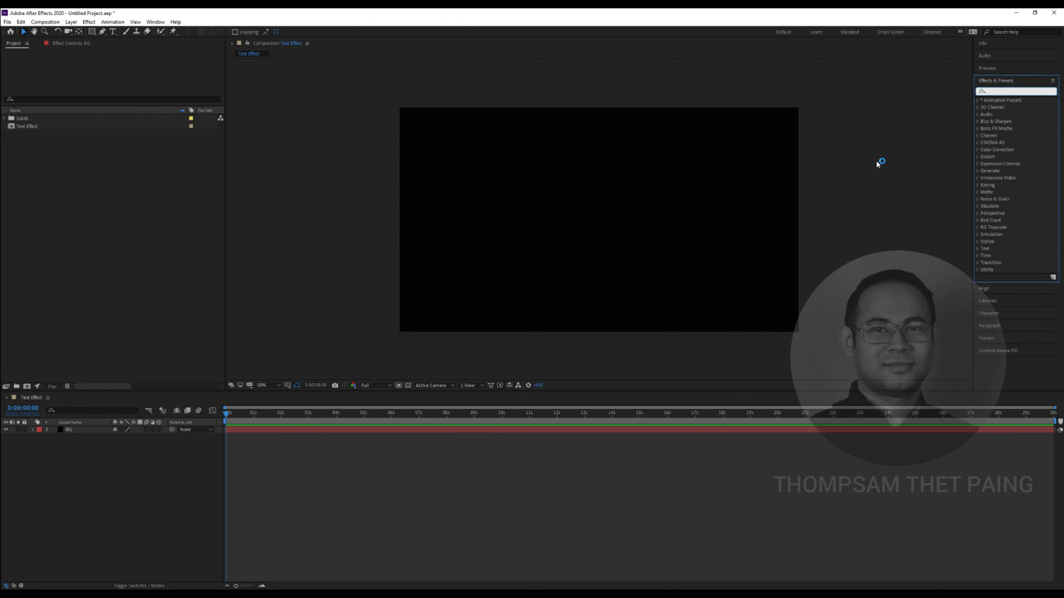
text(Gra)
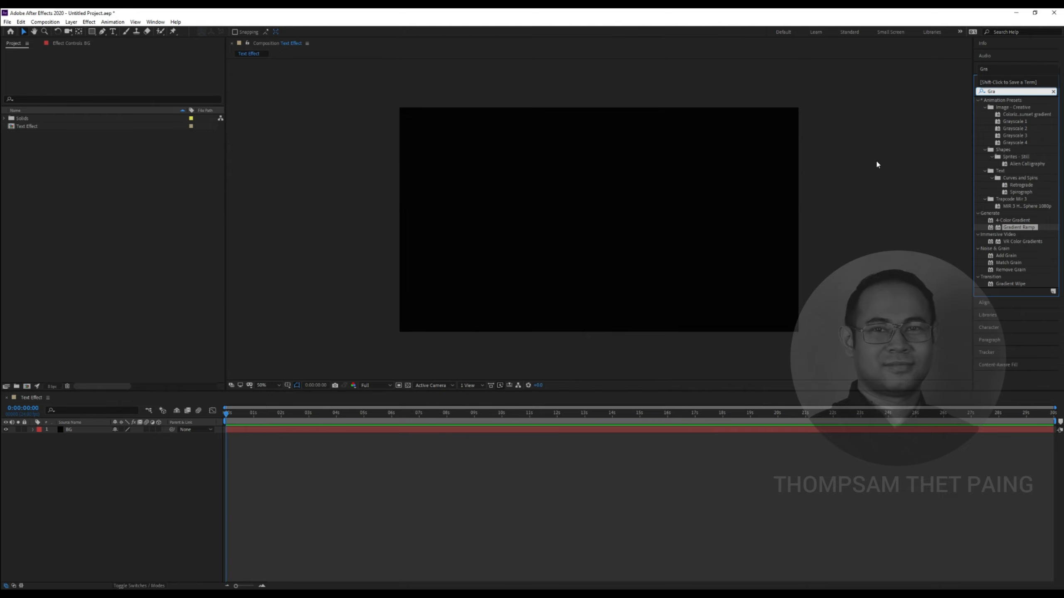
click(1022, 220)
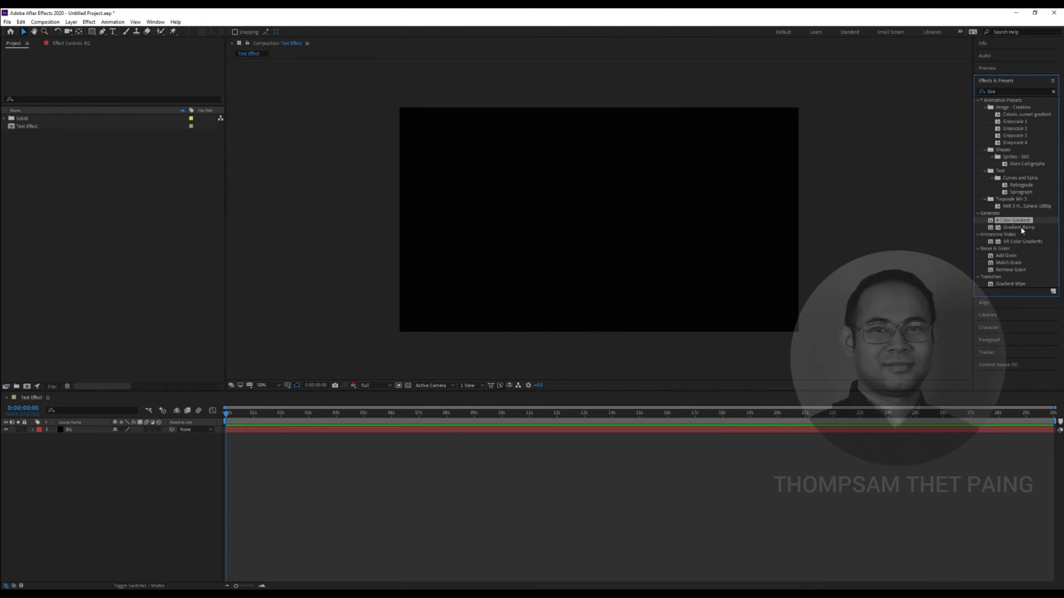
click(1021, 229)
click(999, 221)
click(1019, 229)
click(1009, 221)
click(1008, 227)
drag(991, 230, 624, 214)
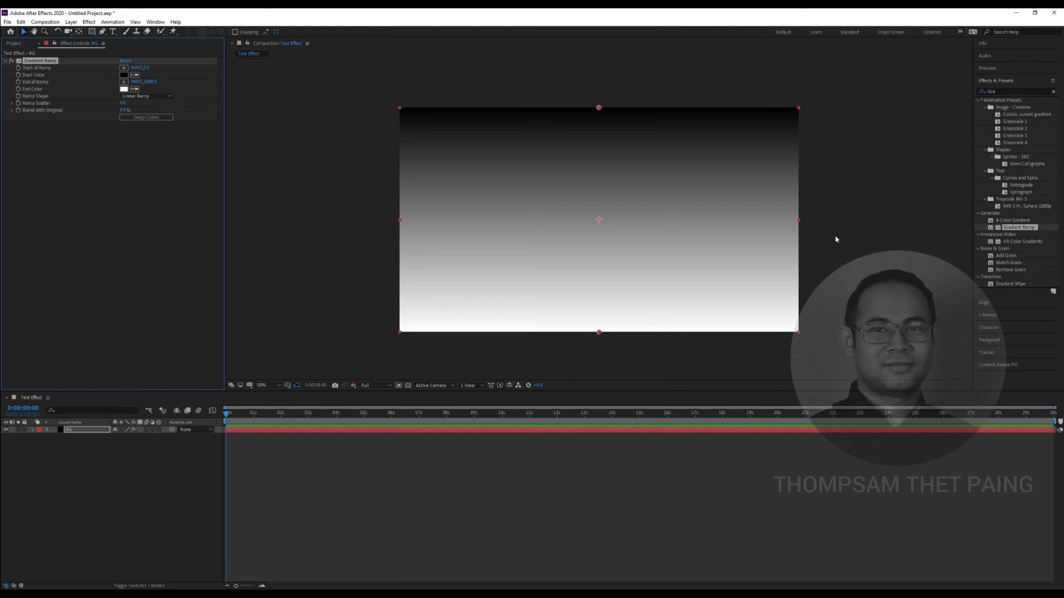
click(1011, 219)
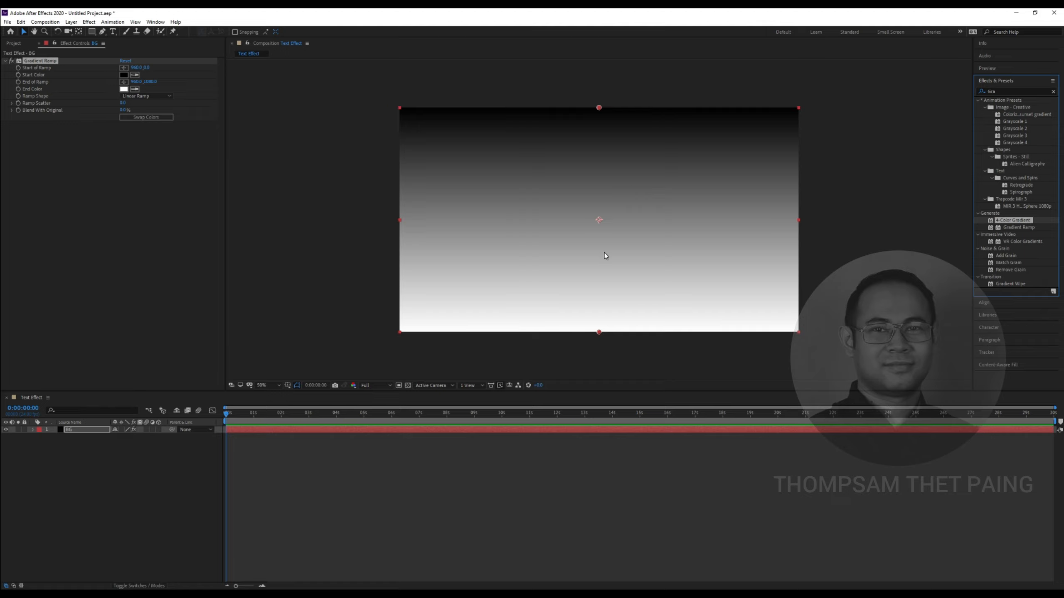
click(50, 178)
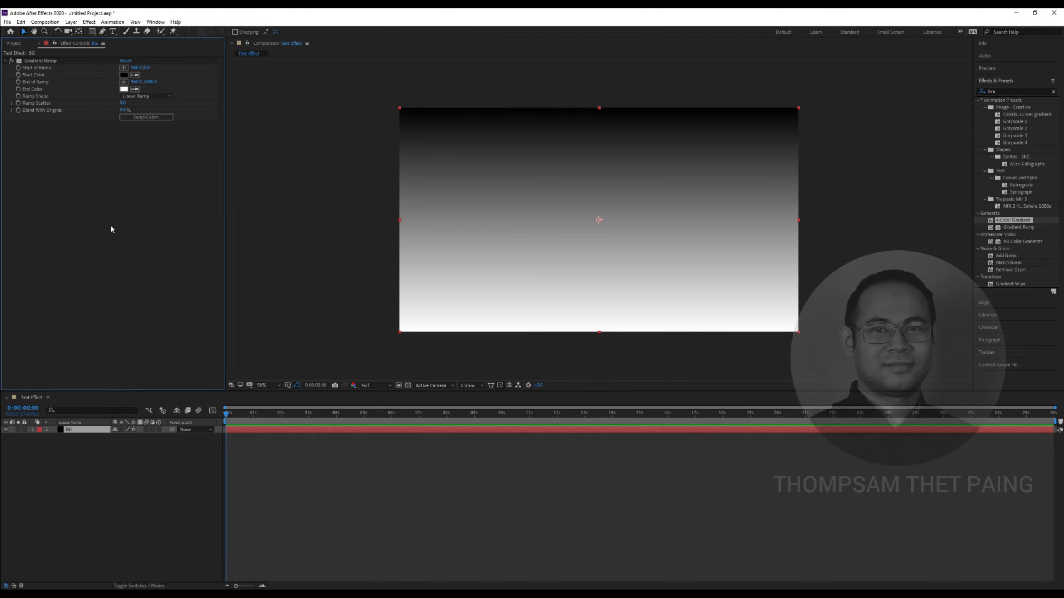
click(157, 23)
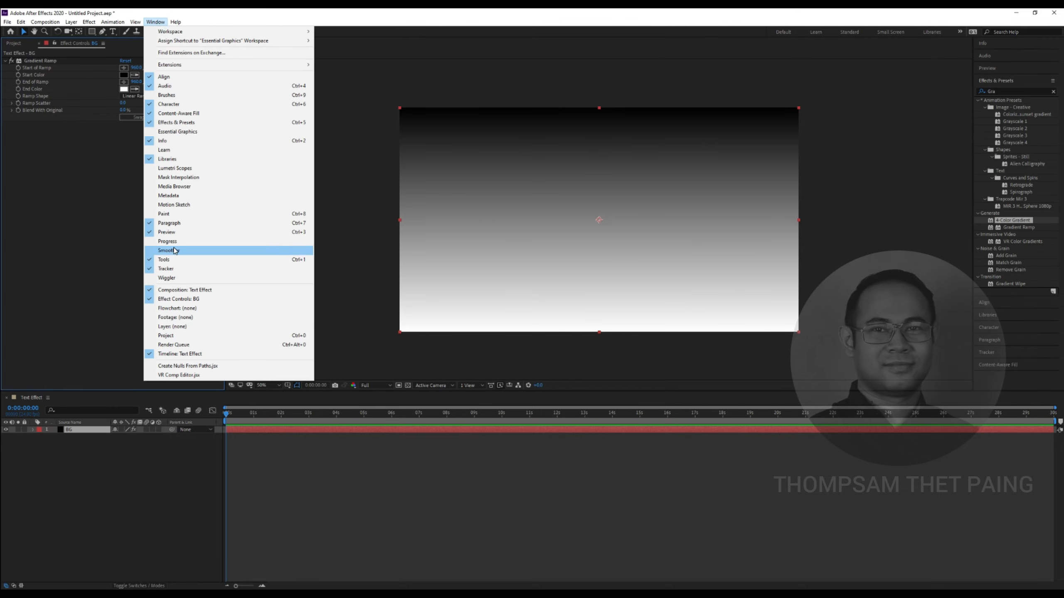
click(202, 303)
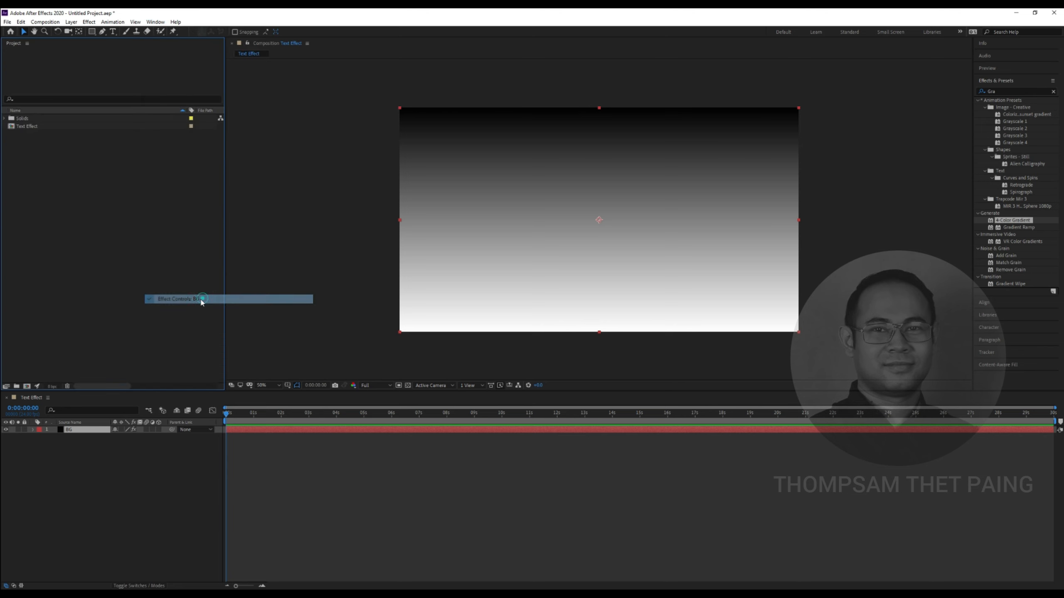
click(155, 22)
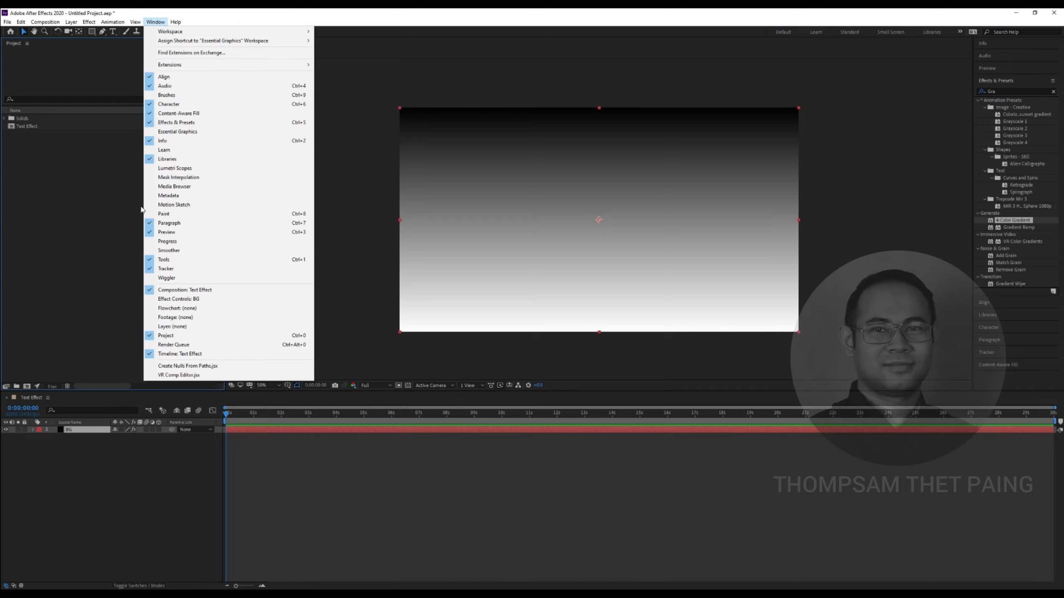
click(174, 300)
click(158, 264)
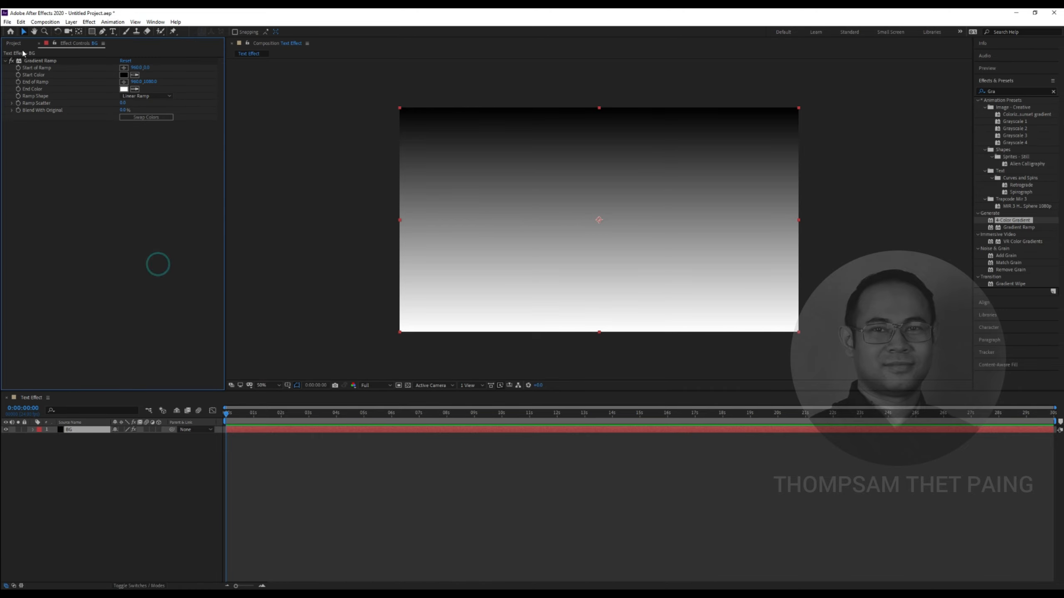
click(14, 43)
click(69, 43)
click(110, 215)
click(1015, 92)
key(BackSpace)
key(BackSpace)
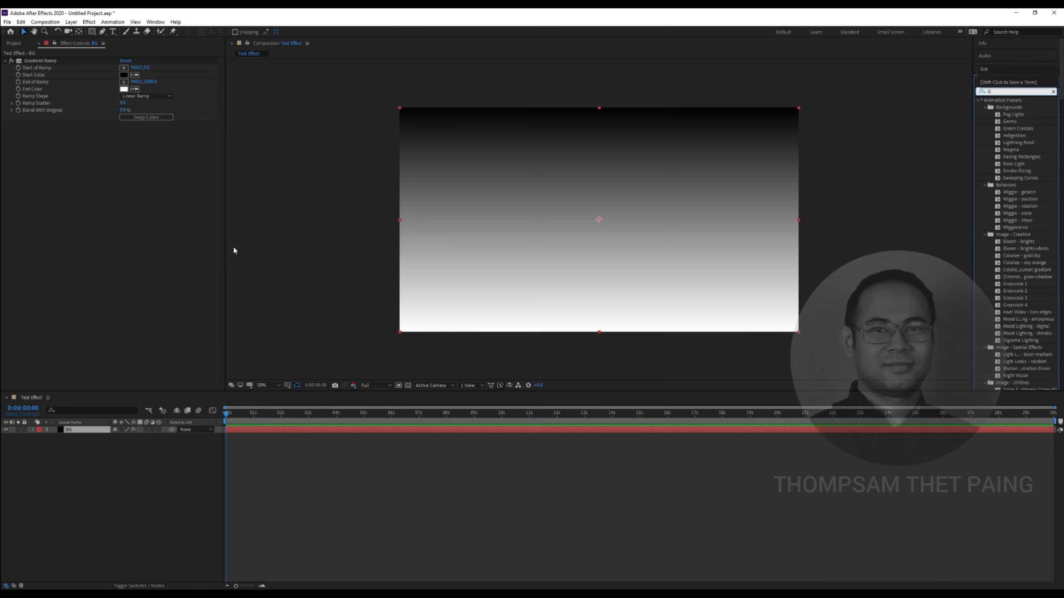
click(184, 247)
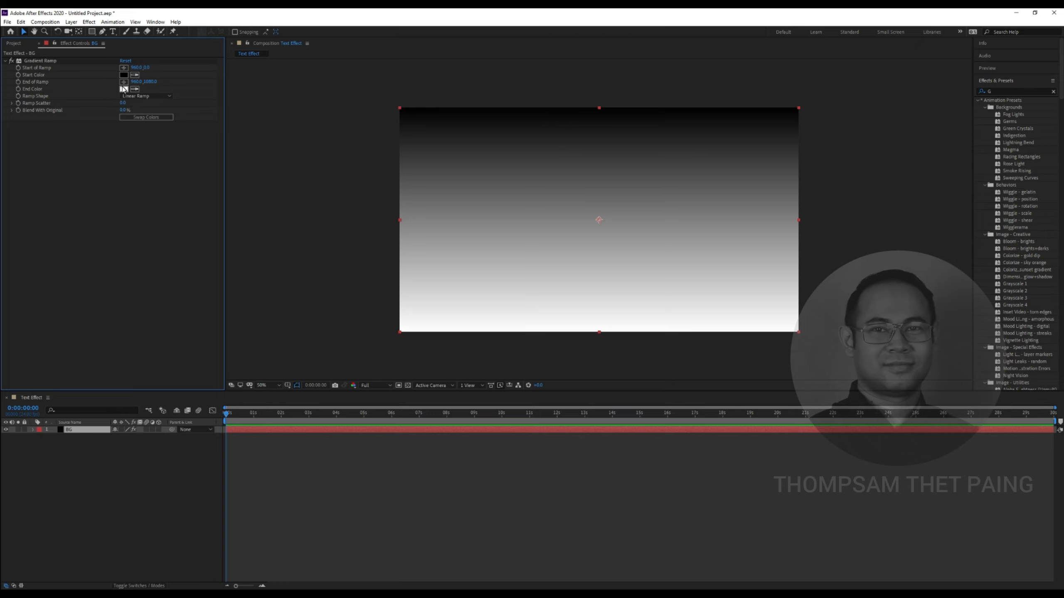
Set the Gradient Ramp start colour to bright cyan
click(123, 74)
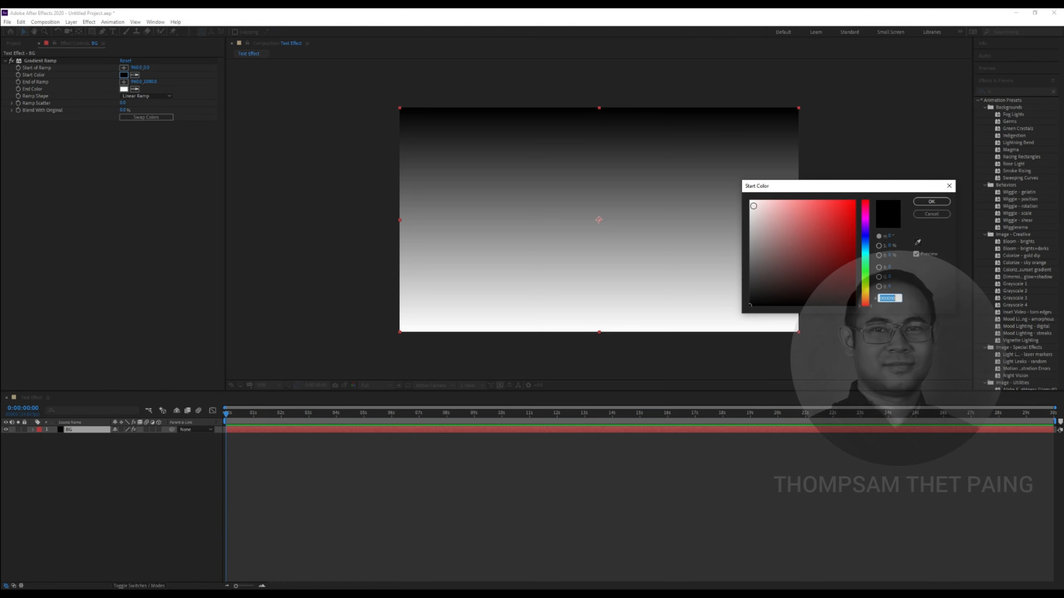
click(864, 248)
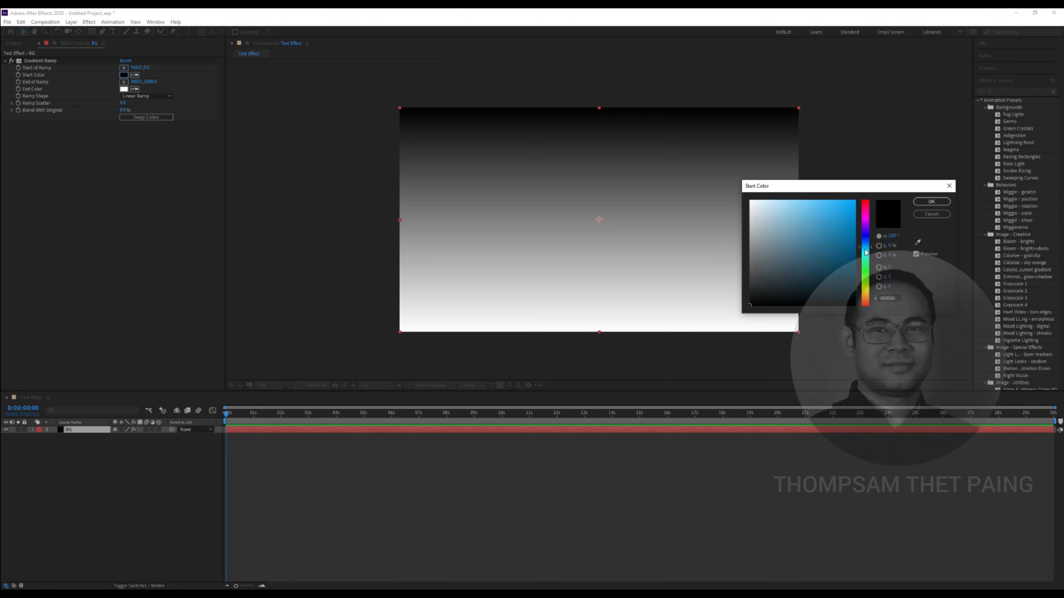
click(866, 257)
click(855, 202)
click(931, 202)
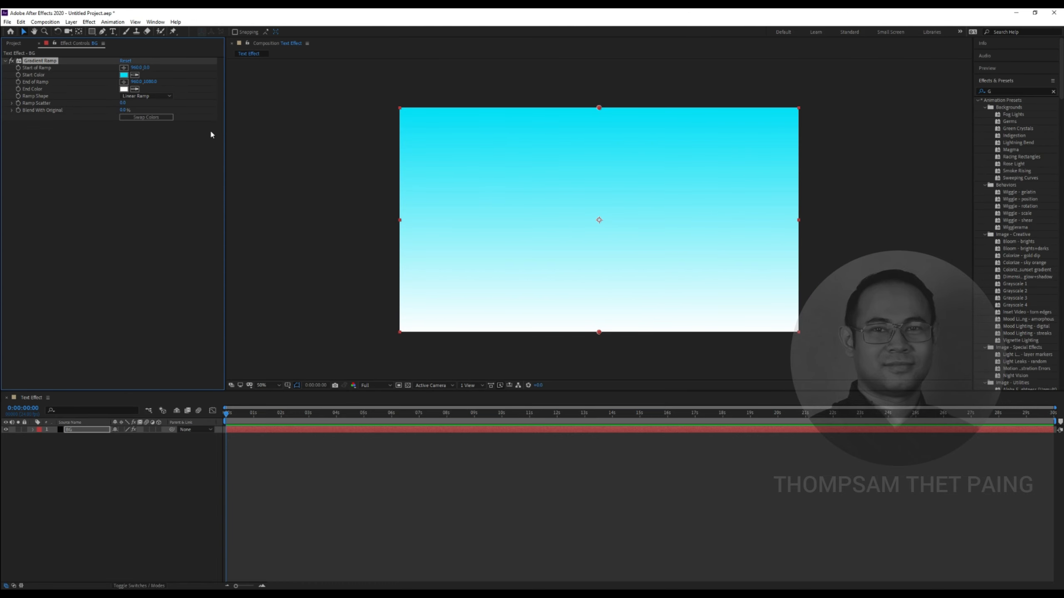
Set the Gradient Ramp end colour to blue 0D6CED
click(123, 89)
drag(780, 186, 685, 156)
click(769, 215)
click(753, 178)
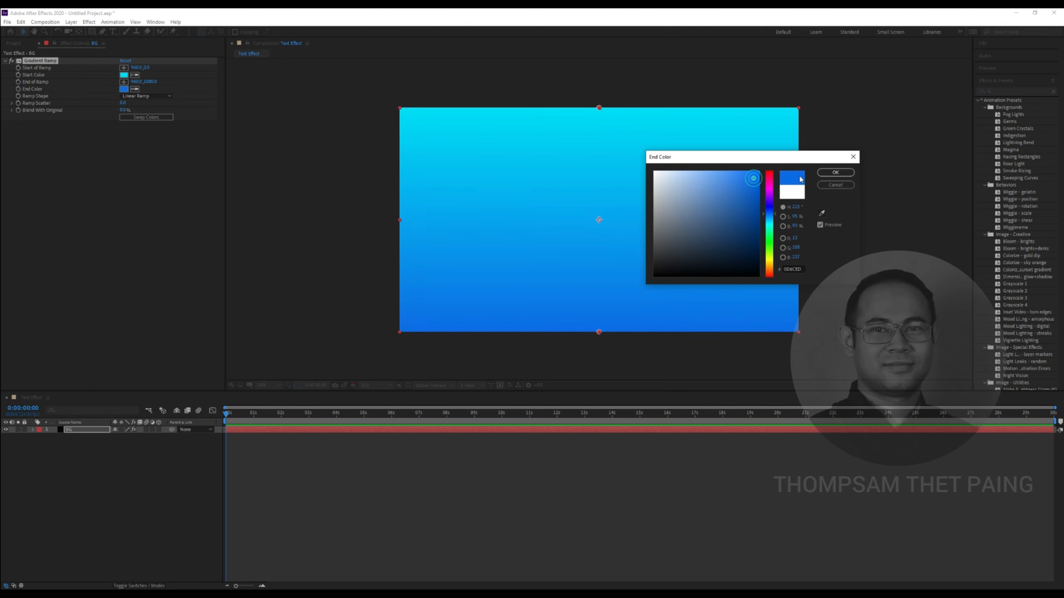
click(836, 172)
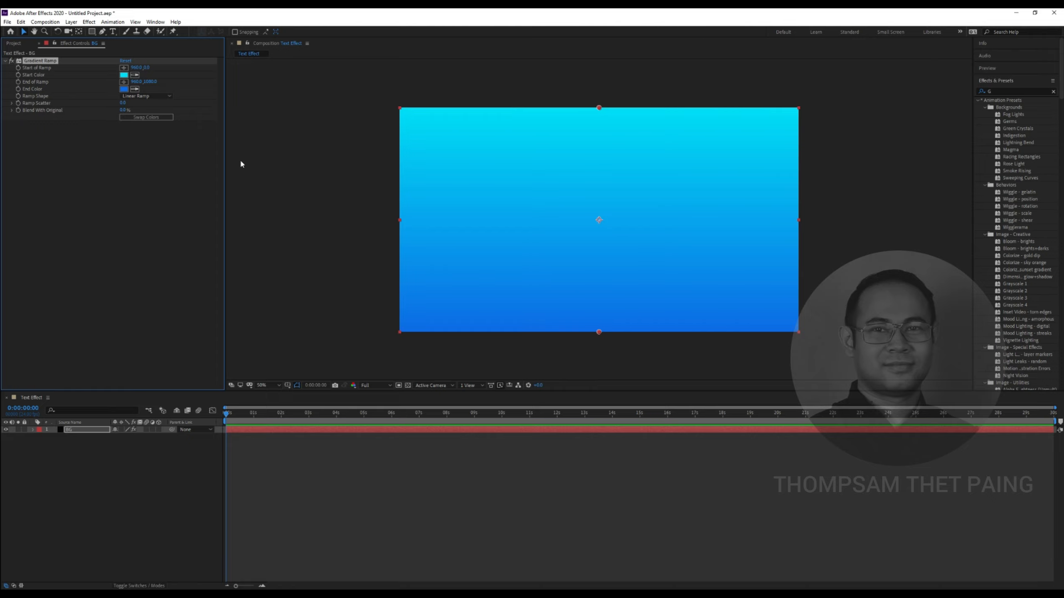
Change the Ramp Shape to Radial Ramp
click(147, 97)
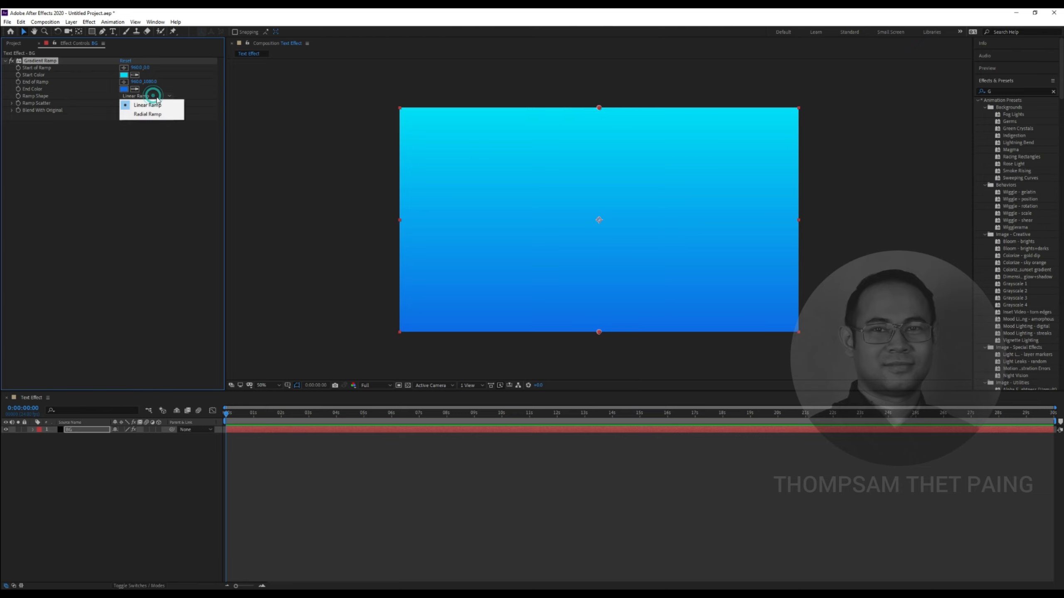
click(143, 163)
click(147, 96)
click(143, 110)
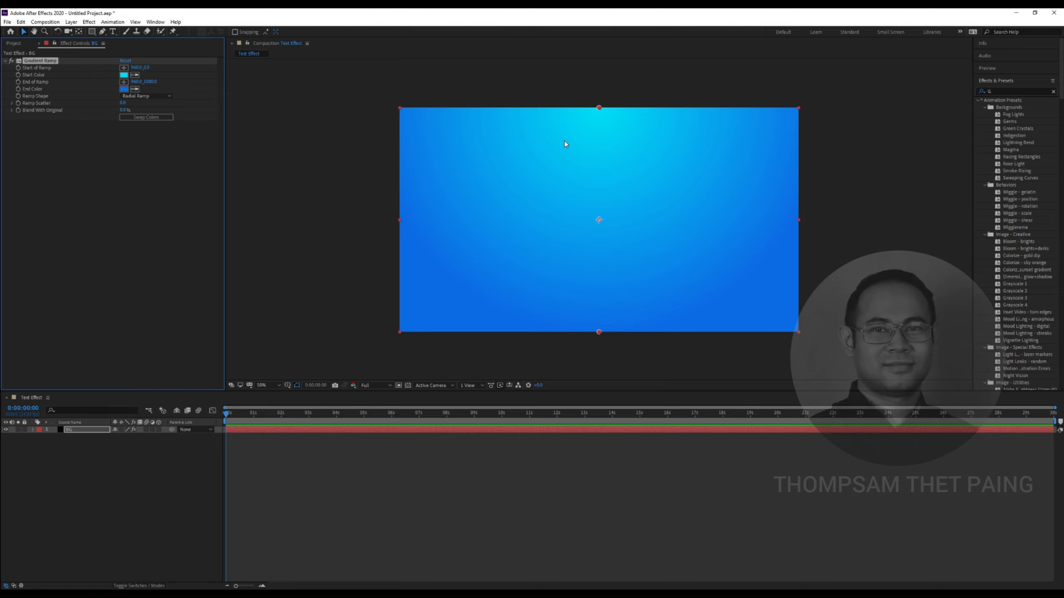
Move the gradient's Start of Ramp point to the middle of the frame
click(124, 68)
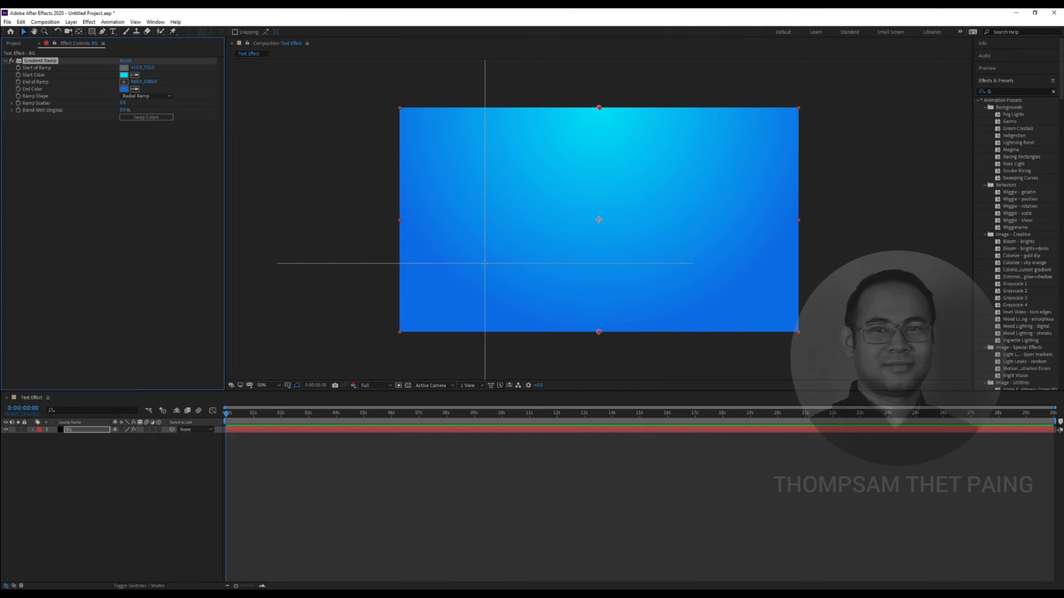
click(598, 293)
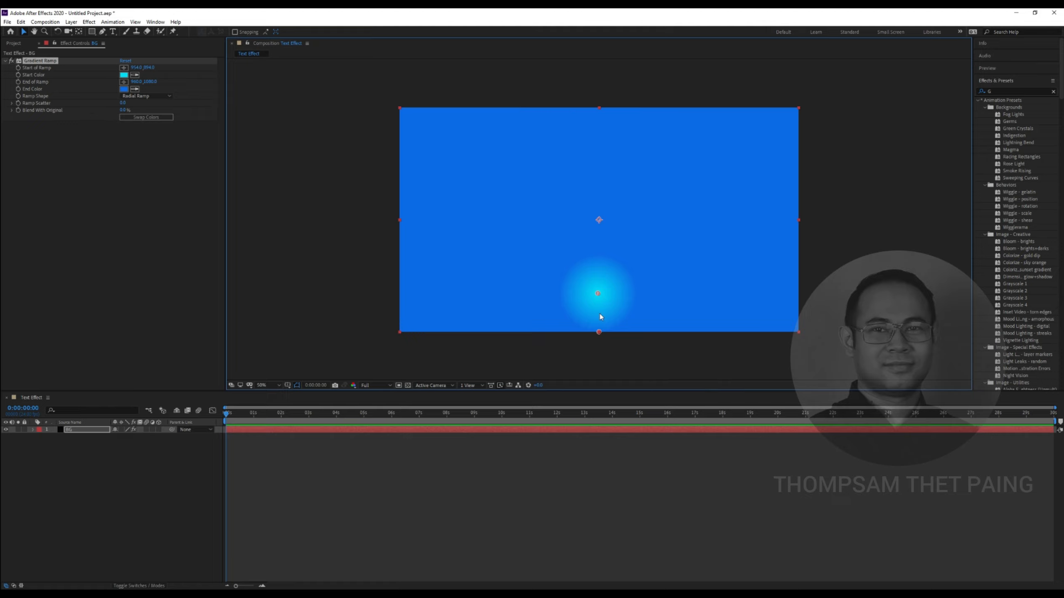
click(124, 67)
click(594, 122)
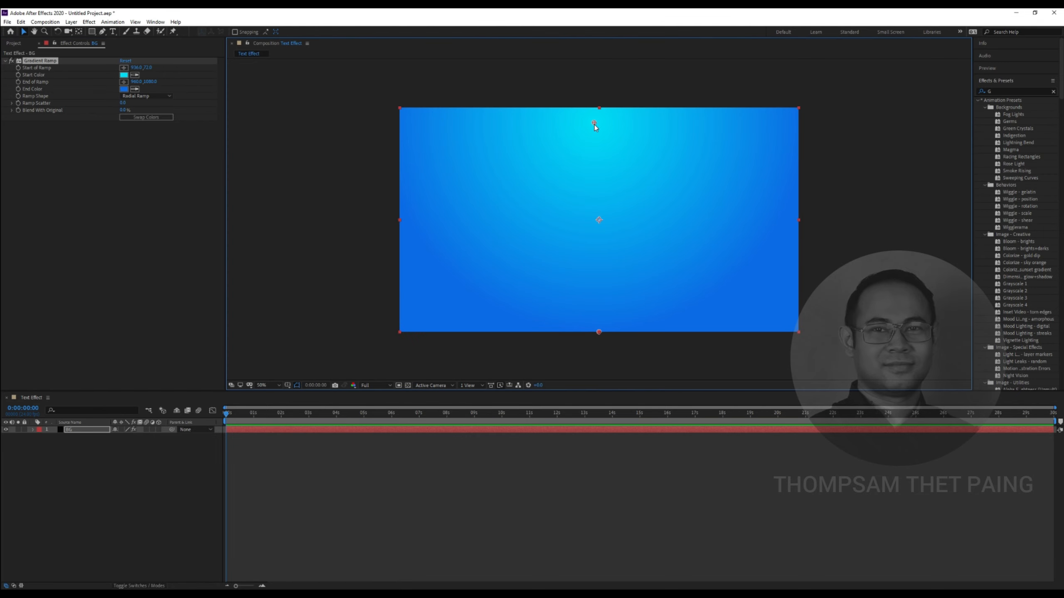
drag(594, 124, 598, 210)
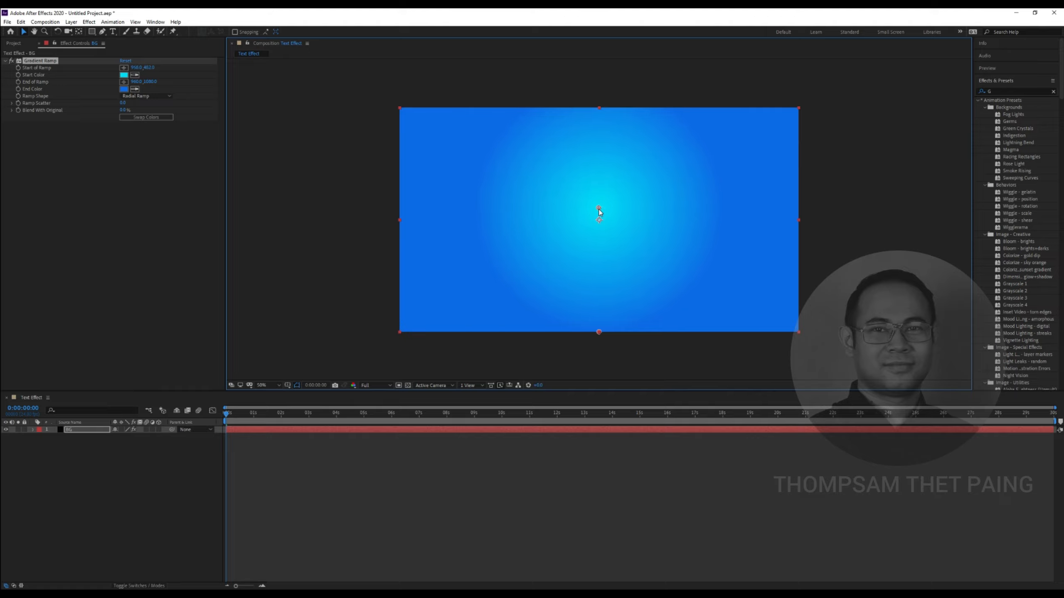
Pull the End of Ramp point in toward the lower right to shrink the glow
click(124, 82)
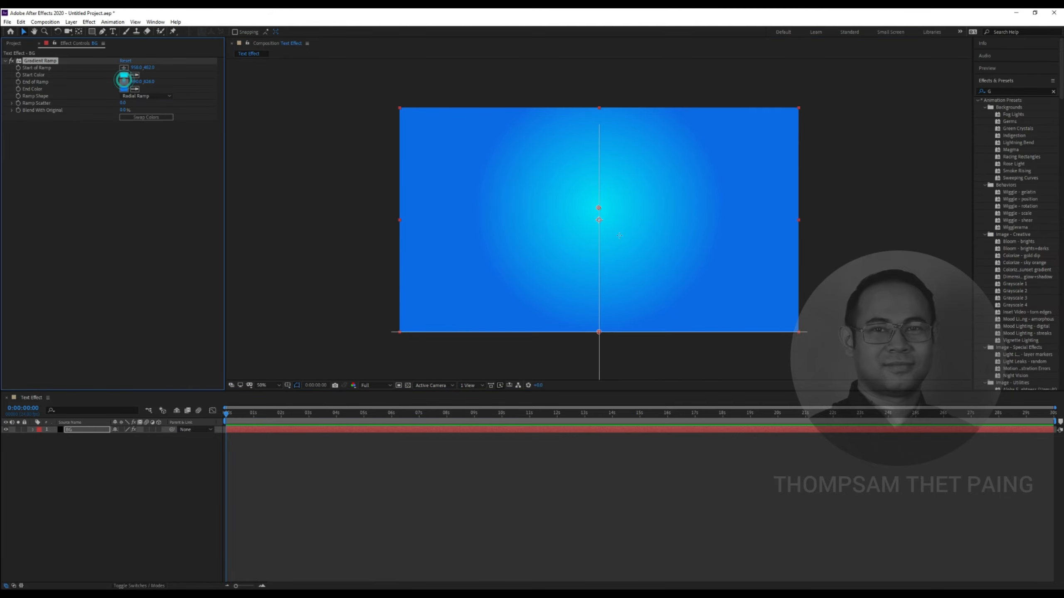
click(725, 255)
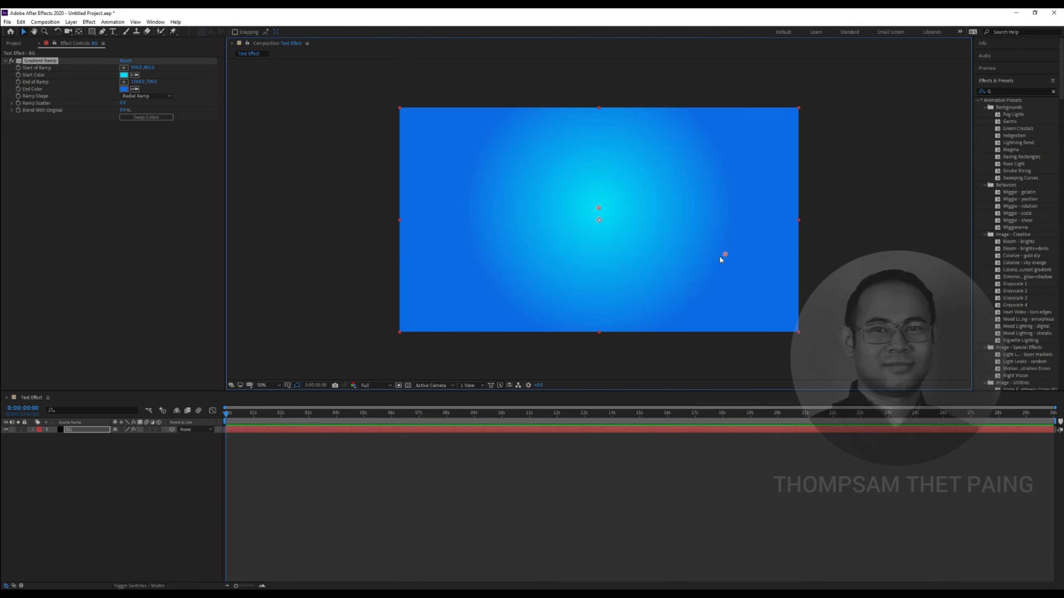
drag(725, 256, 800, 266)
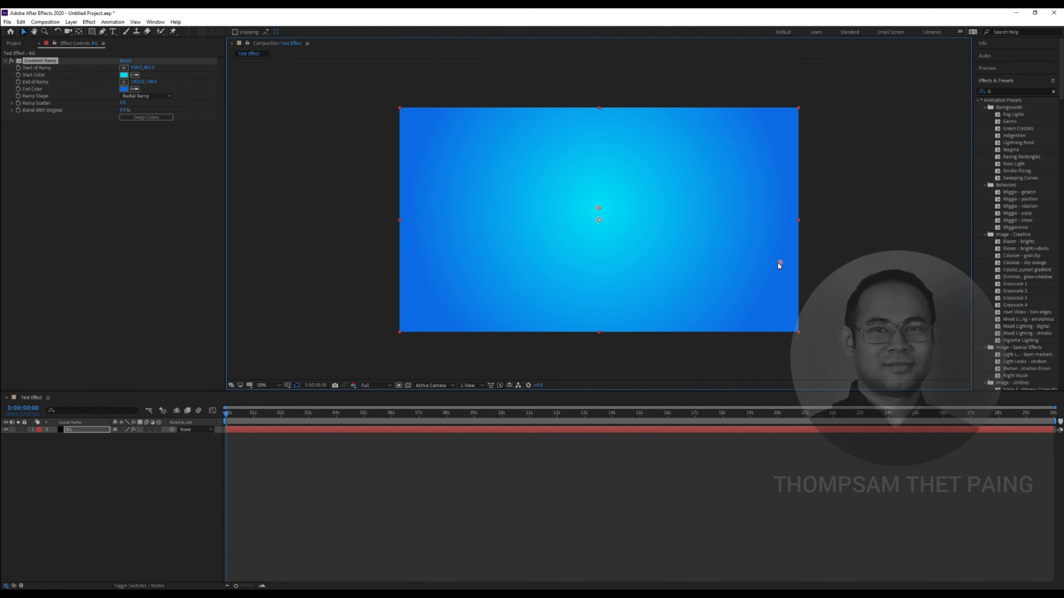
drag(782, 219, 784, 215)
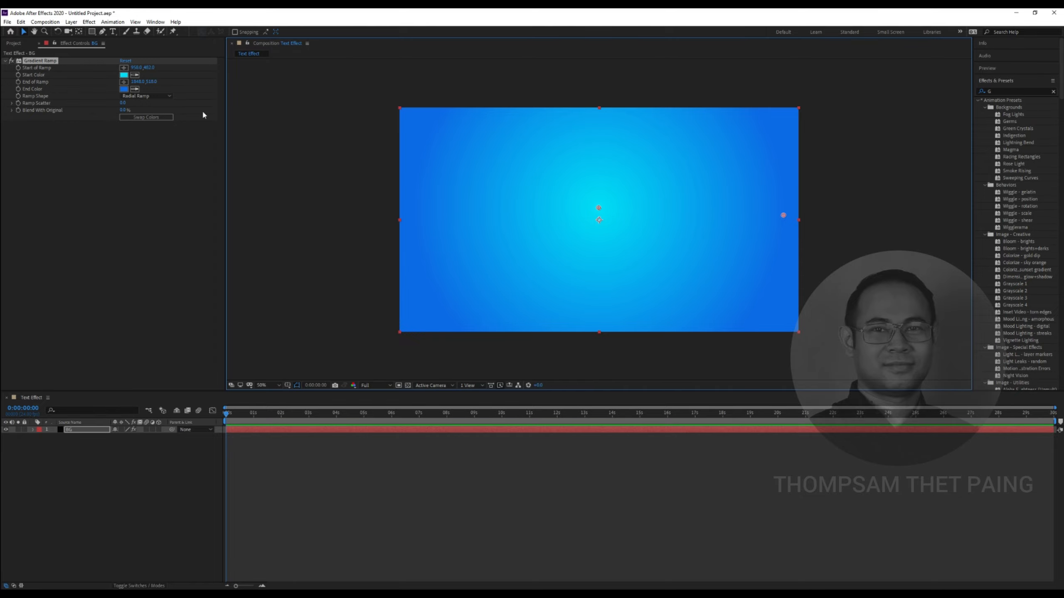
Swap the gradient colours so cyan sits centrally, and clear the effects search
click(161, 117)
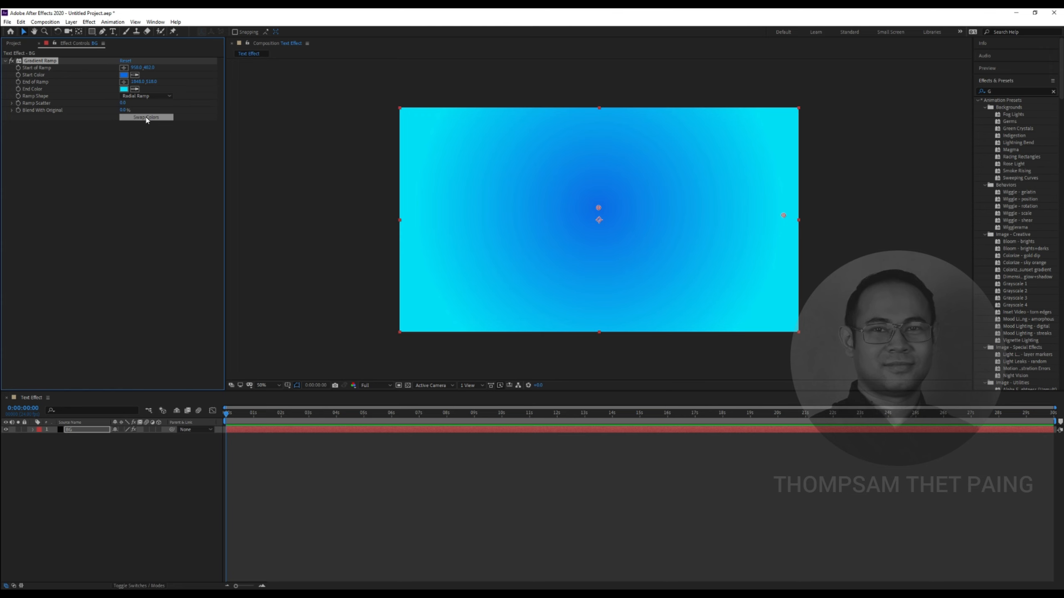
click(146, 118)
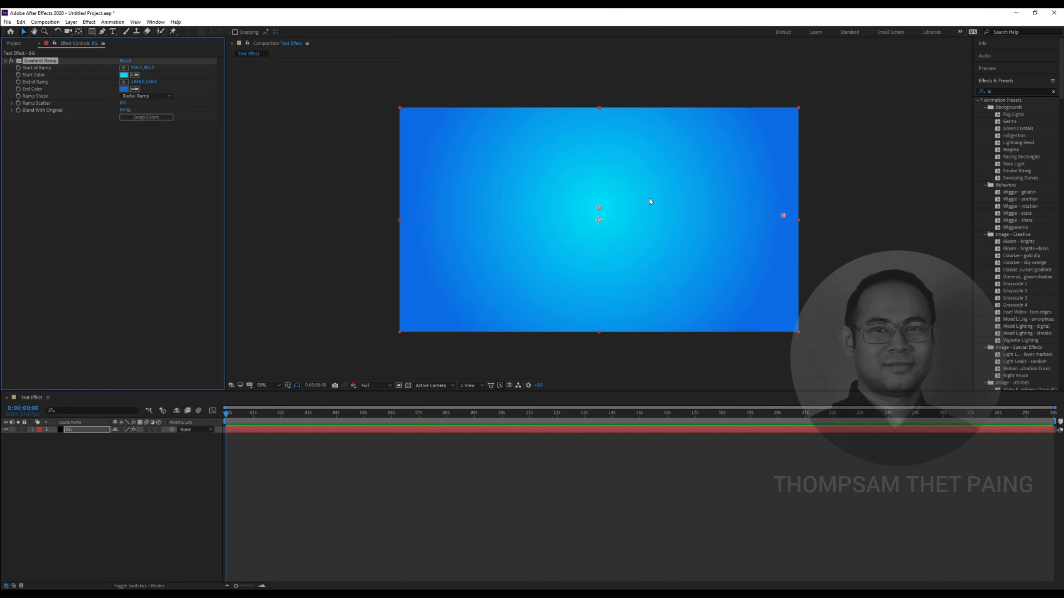
click(1002, 92)
key(BackSpace)
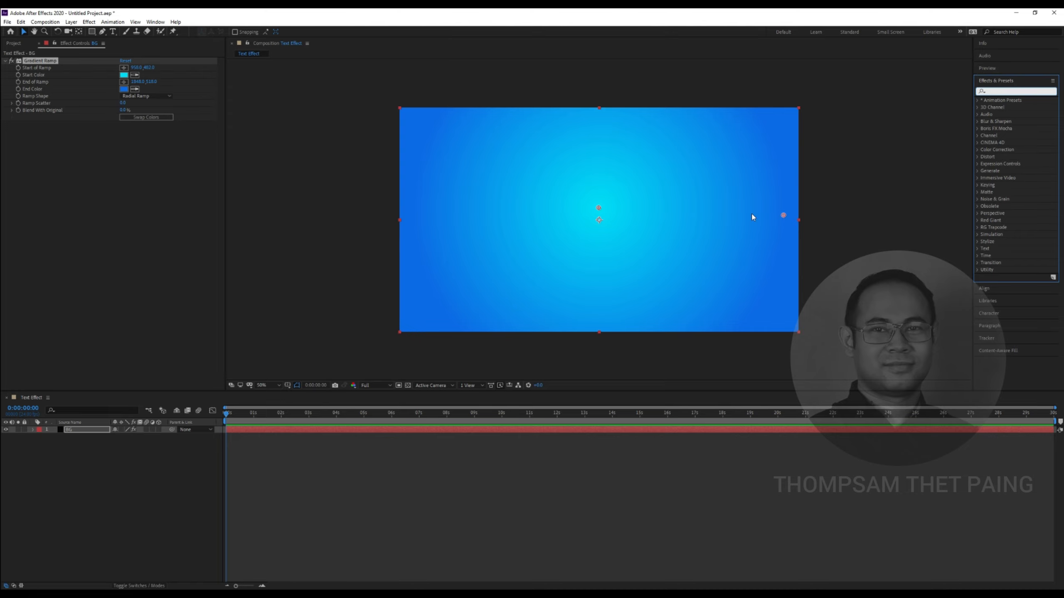
click(842, 256)
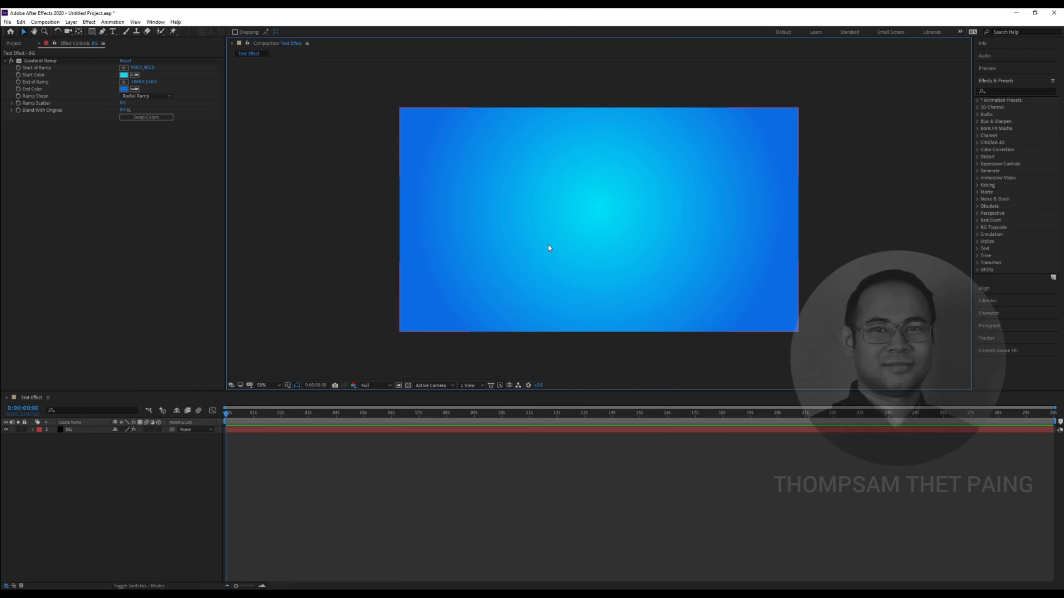
click(61, 251)
Select the Horizontal Type Tool
click(105, 459)
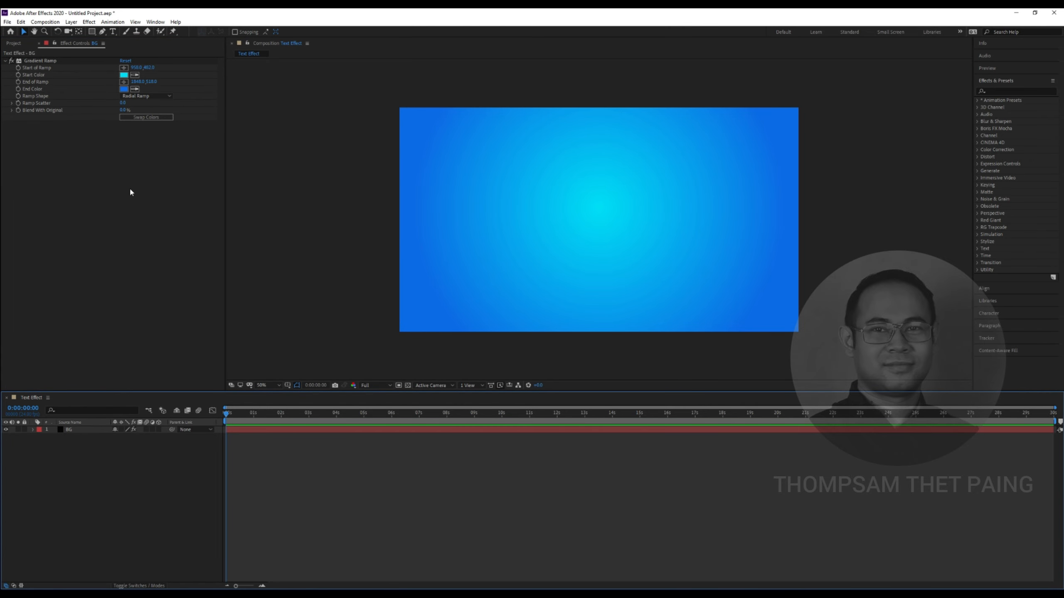
click(114, 32)
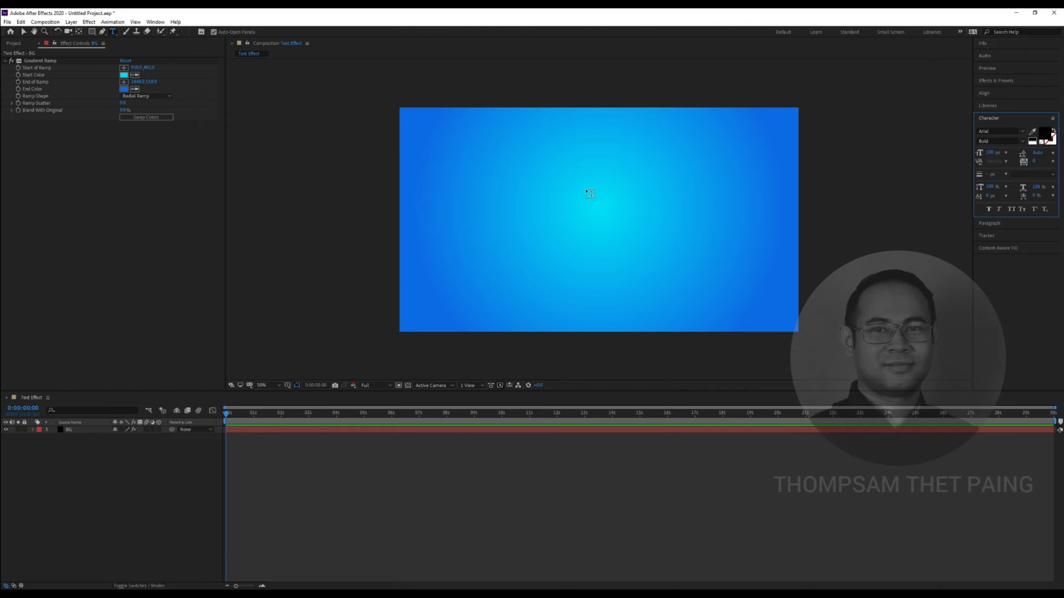
key(v)
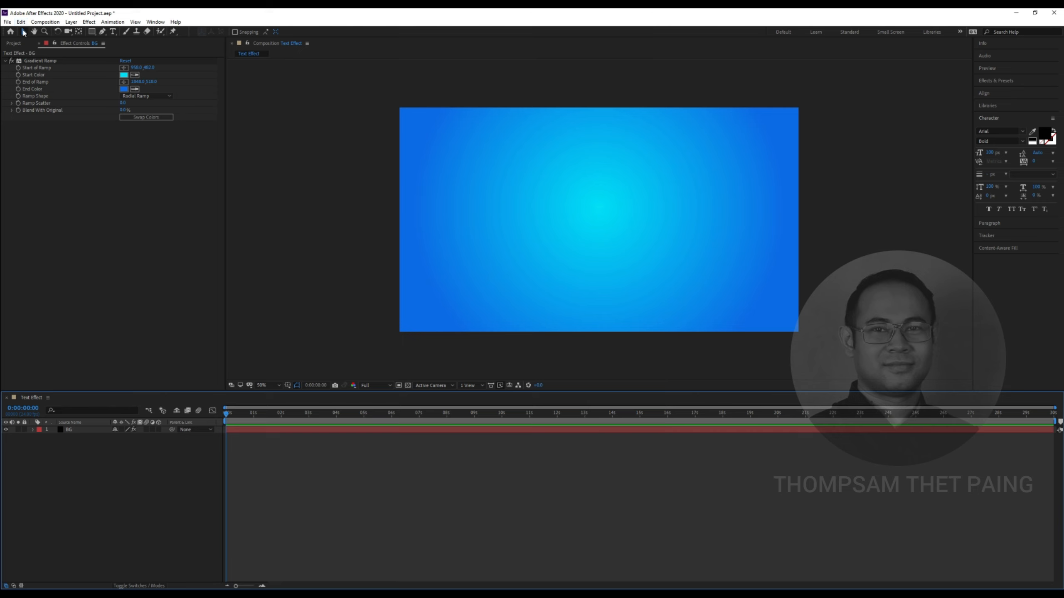
click(112, 32)
Open the Character panel and confirm Arial Bold with a black fill colour
click(158, 24)
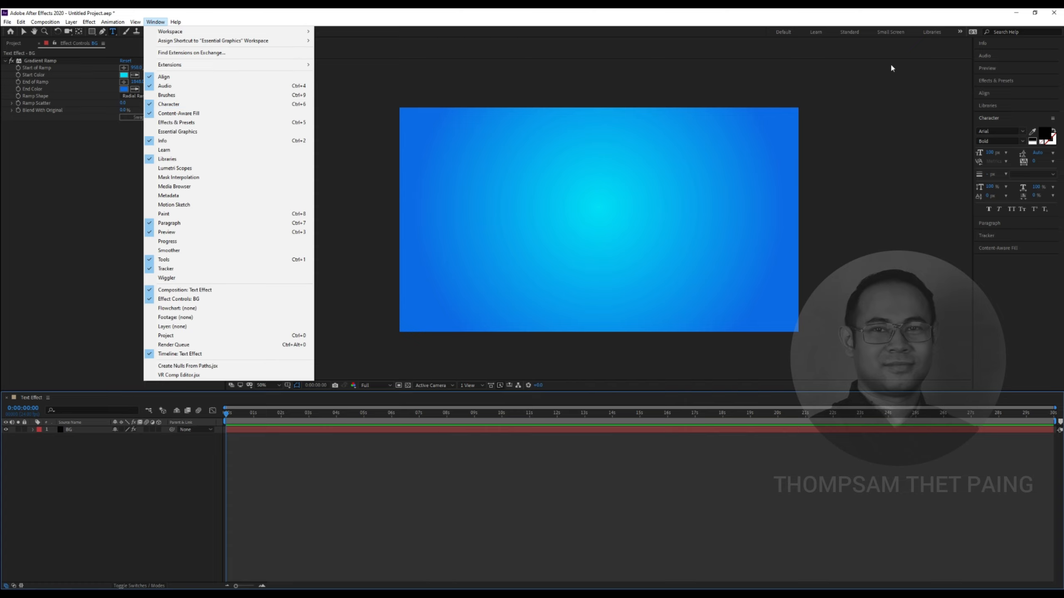
click(892, 16)
click(1001, 116)
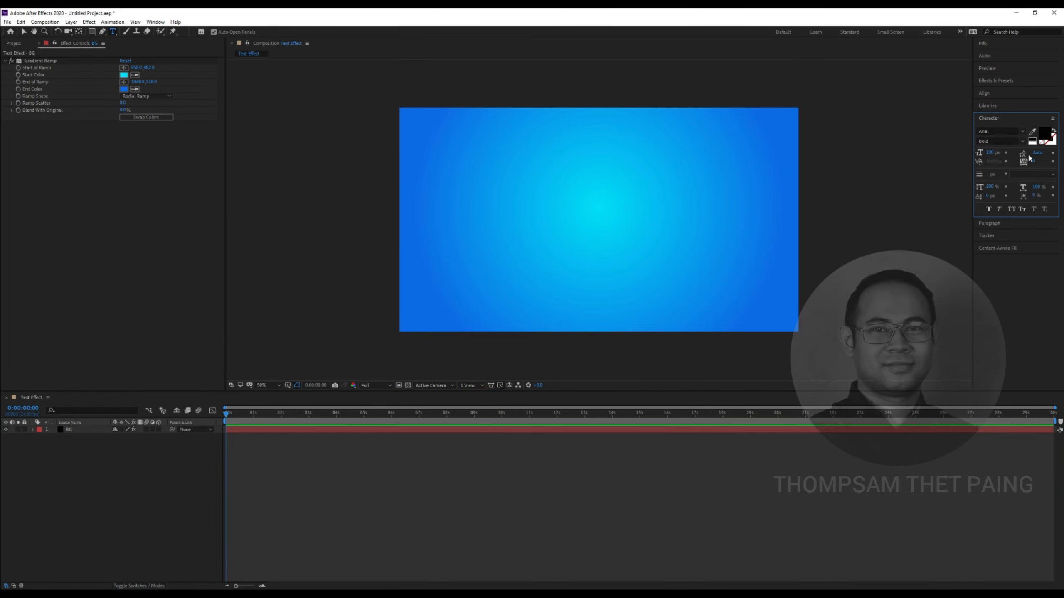
click(989, 93)
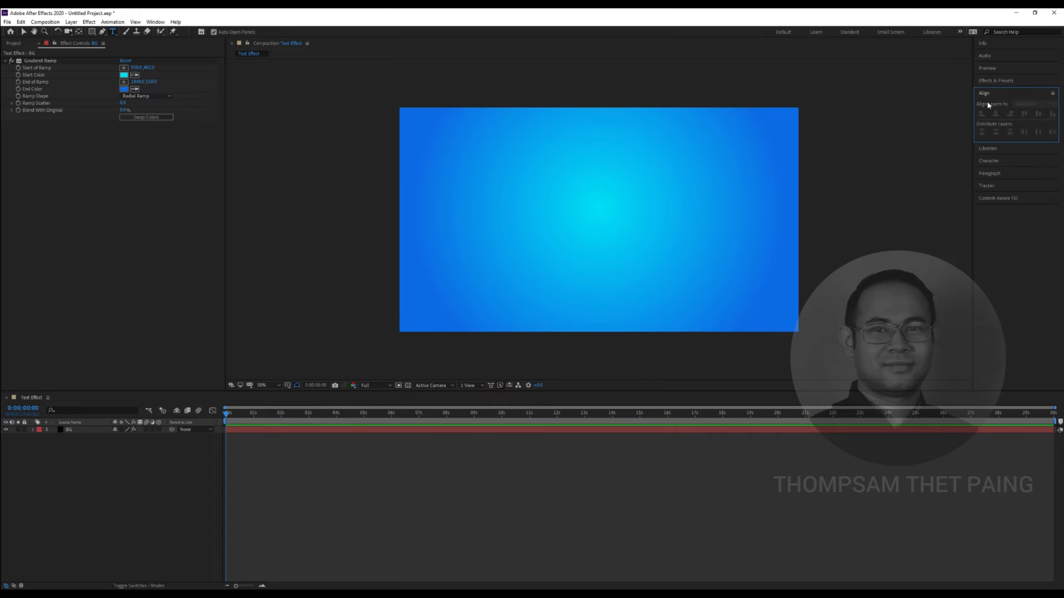
click(993, 163)
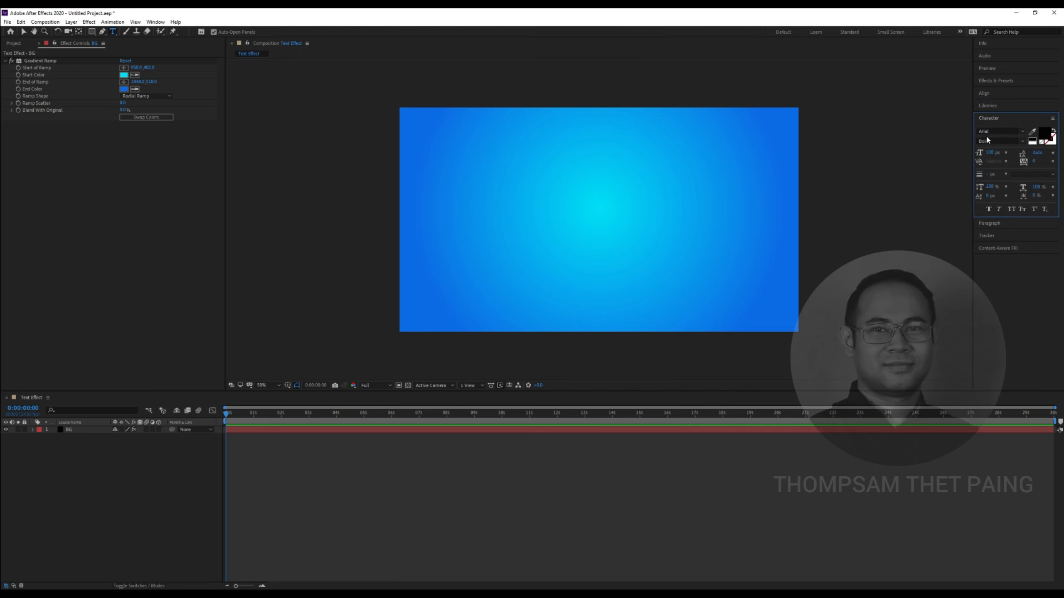
click(1046, 135)
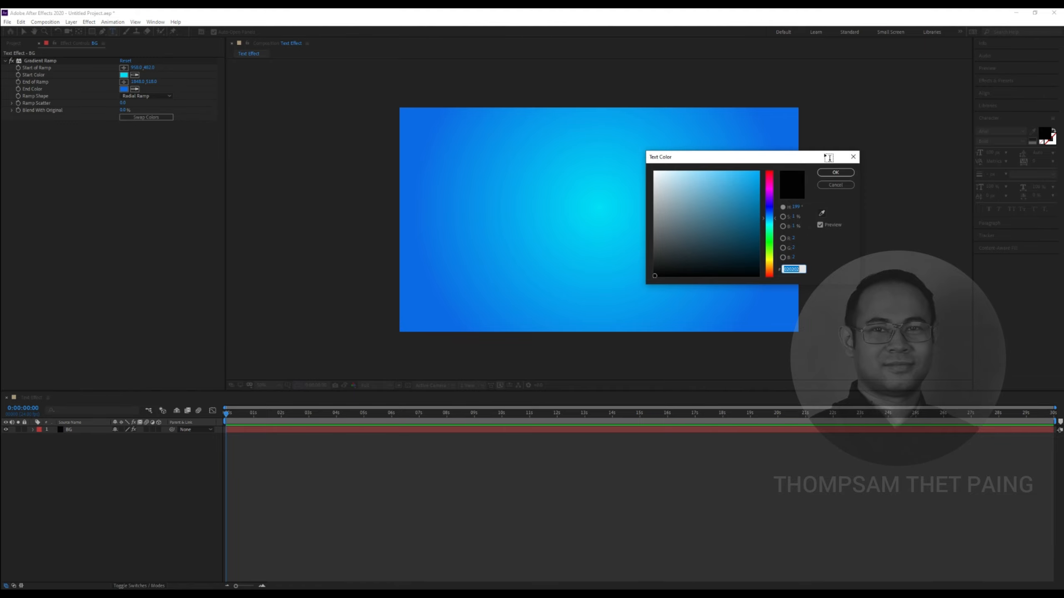
click(810, 189)
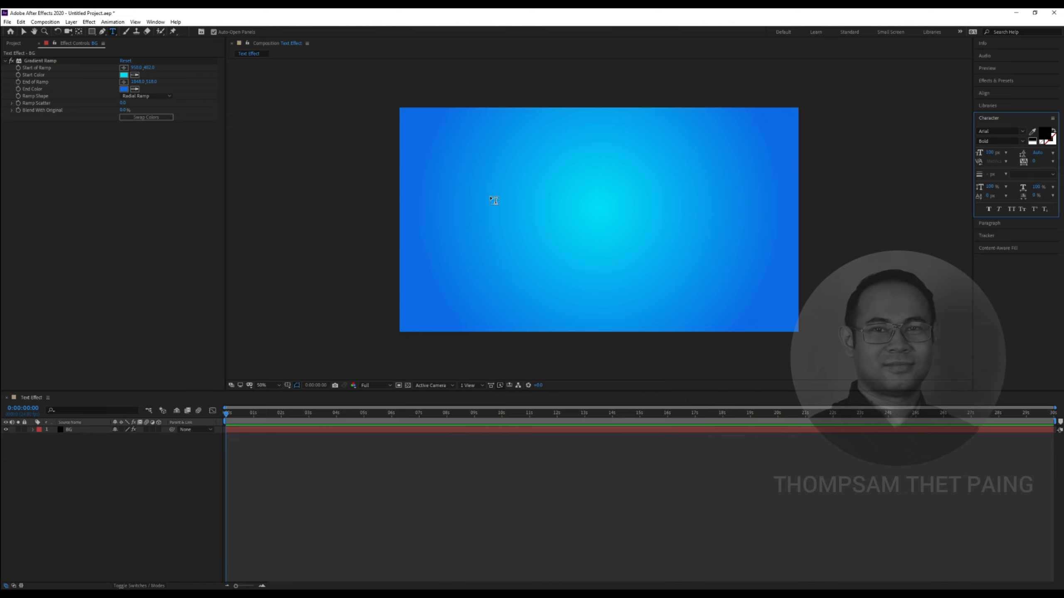
click(493, 201)
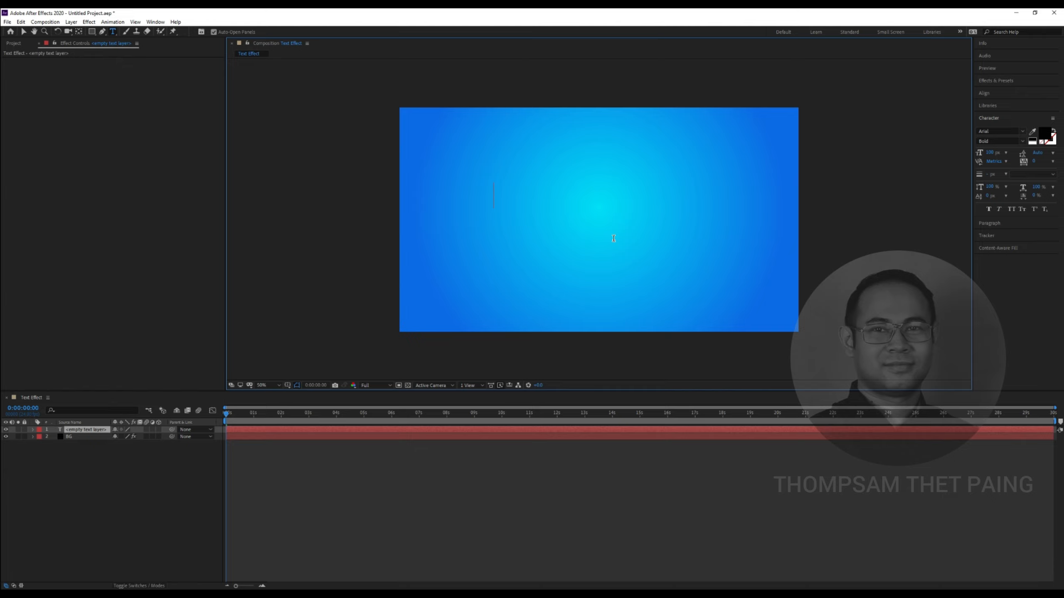
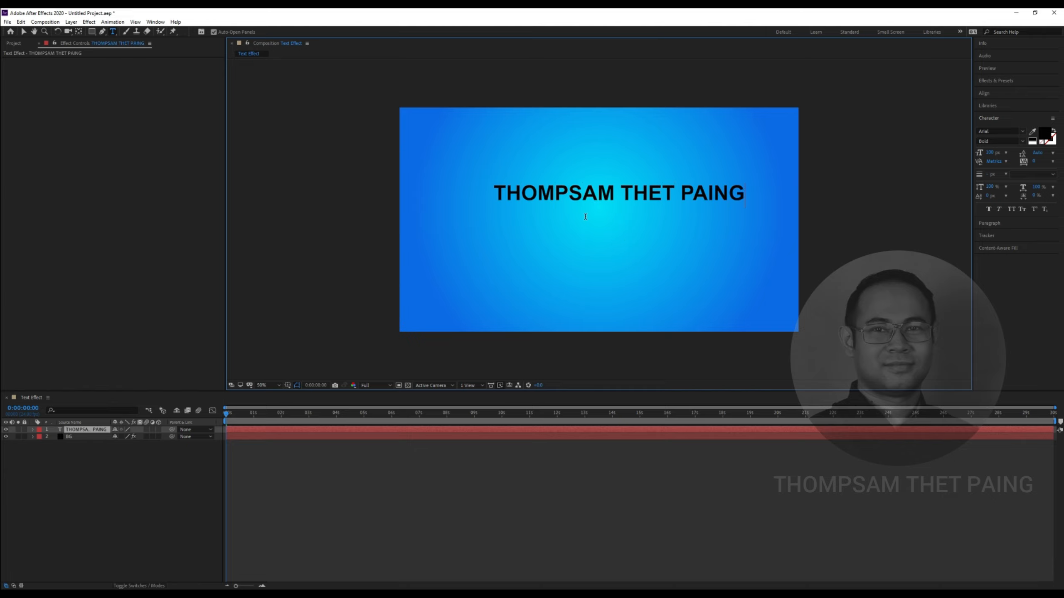
click(24, 32)
drag(562, 193, 550, 210)
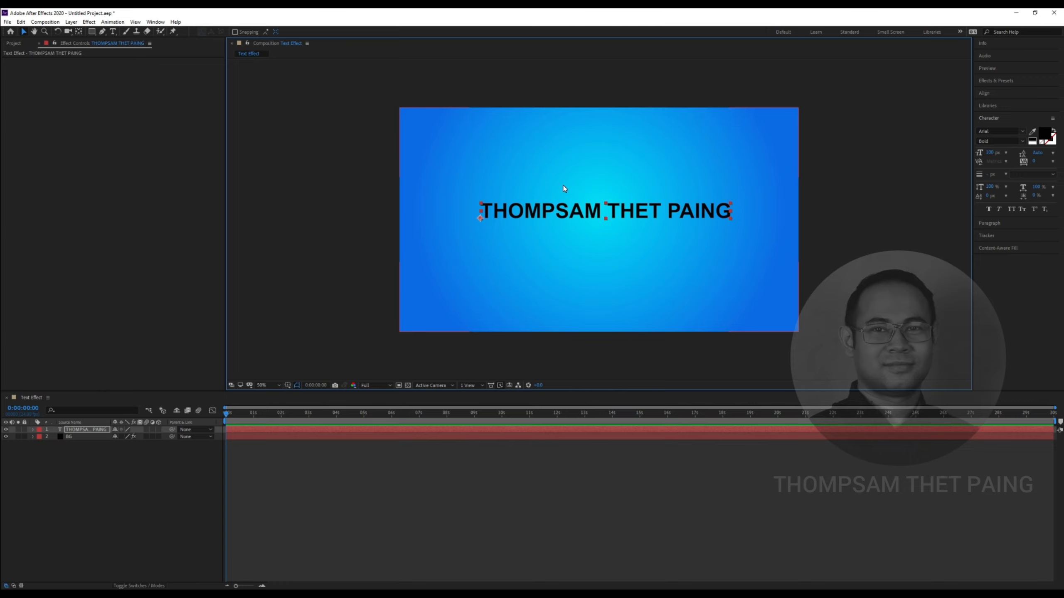
Turn on Title/Action Safe guides, centre the title within them, and show rulers
click(288, 386)
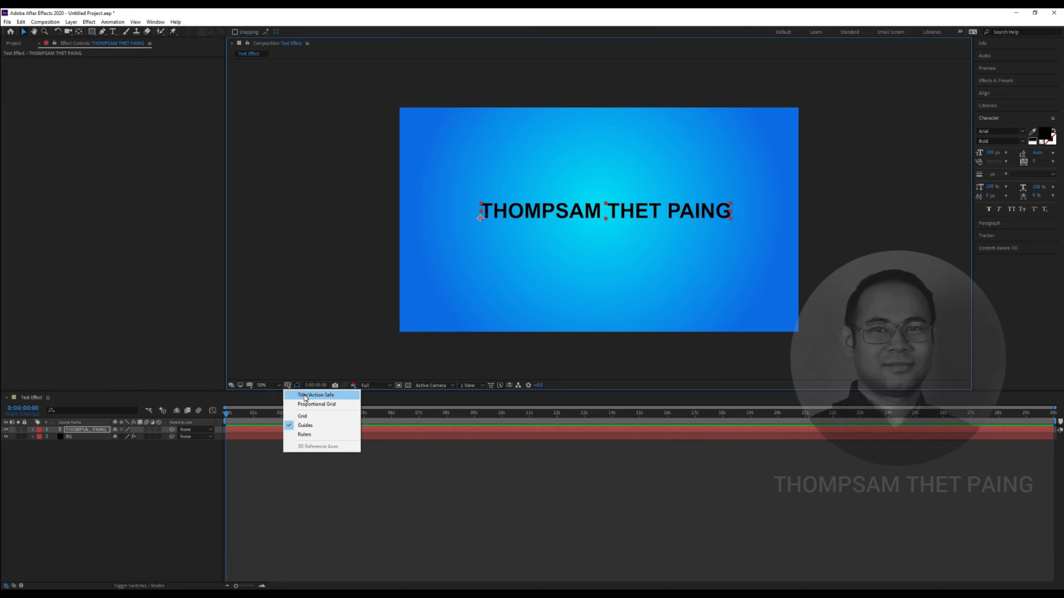
click(305, 395)
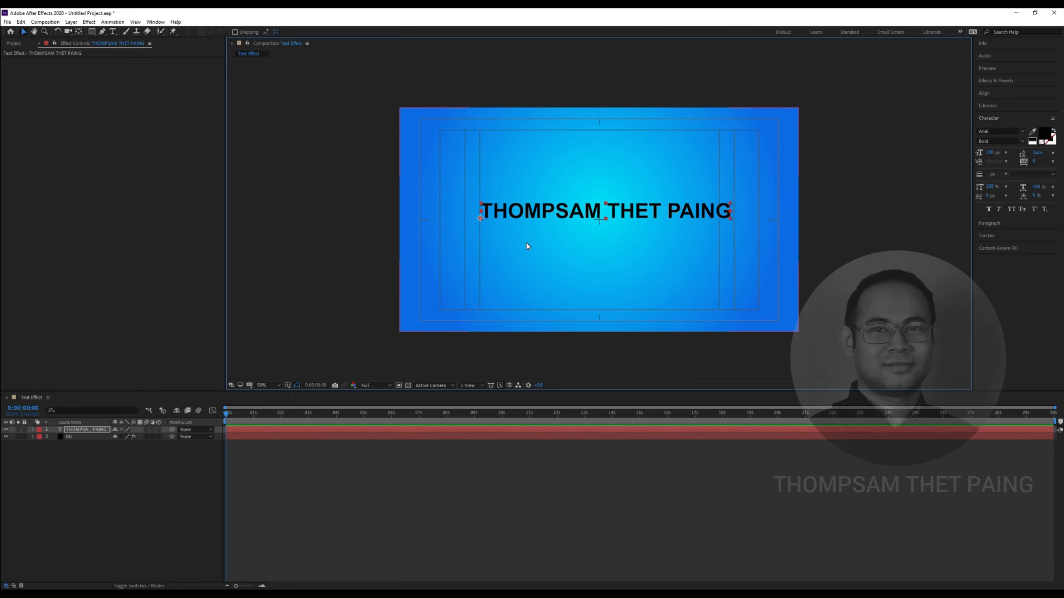
drag(622, 211, 616, 219)
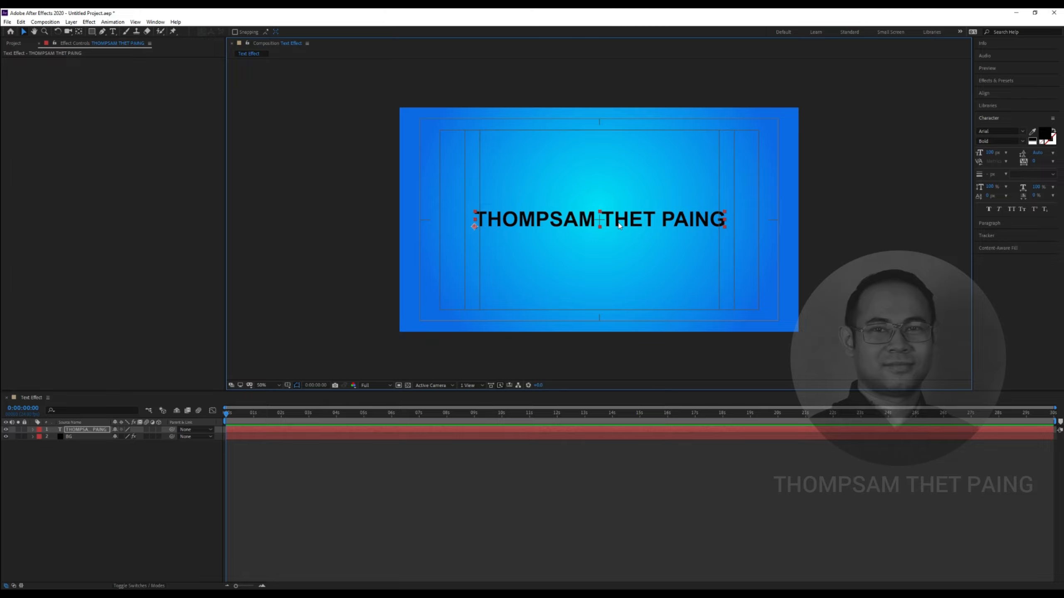
drag(619, 226, 616, 226)
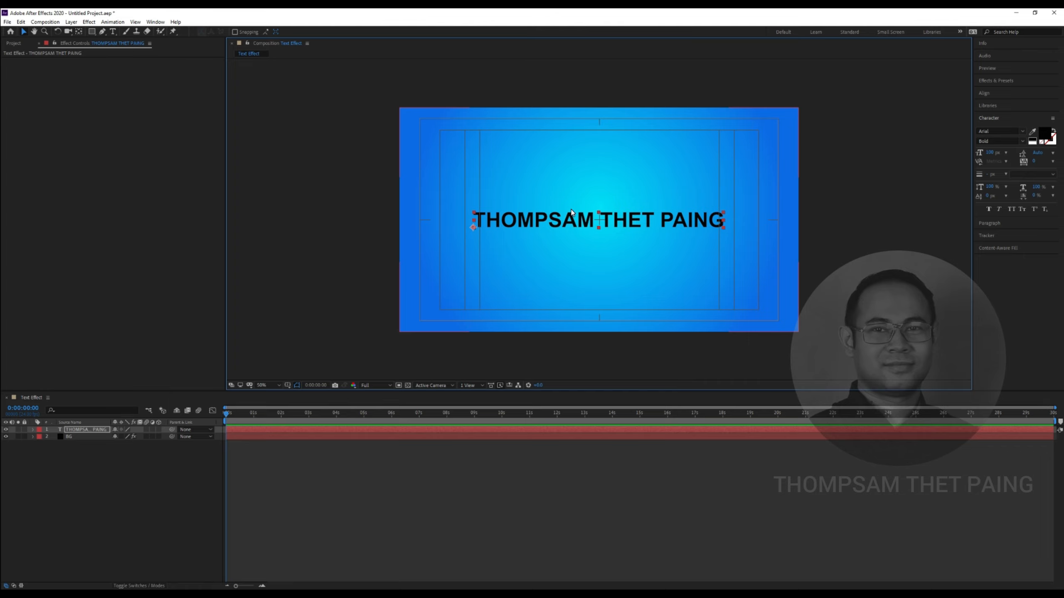
key(ctrl+r)
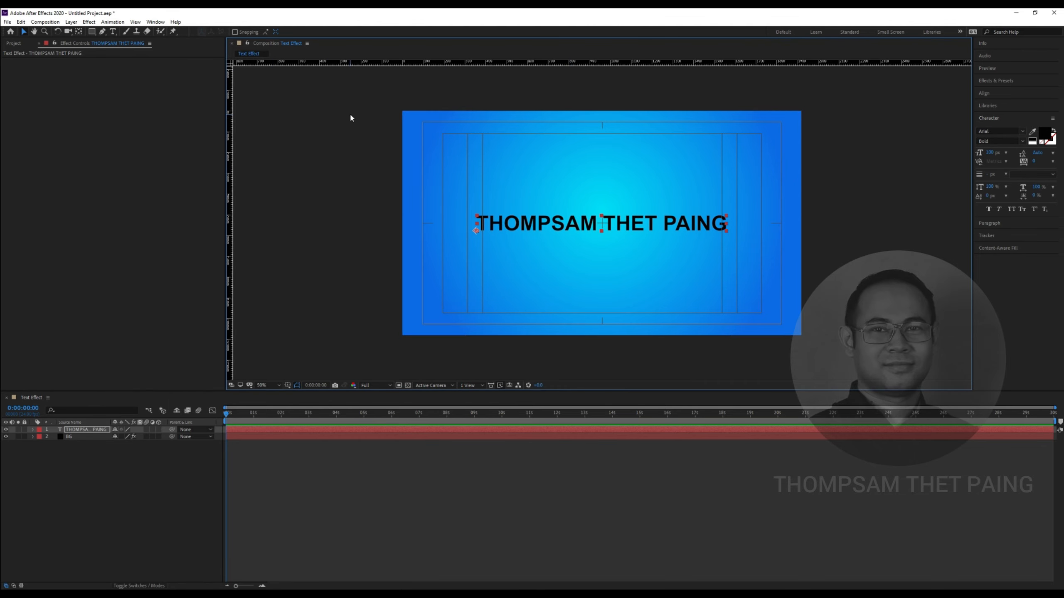
Enable the Proportional Grid and the fine Grid, checking them at 100% zoom
click(287, 386)
click(317, 403)
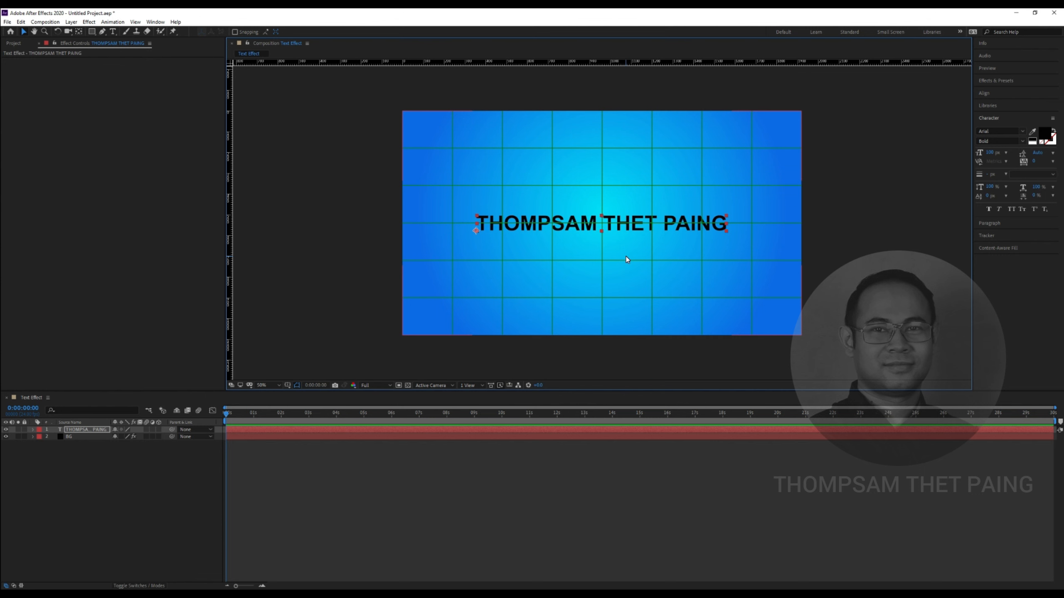
key(period)
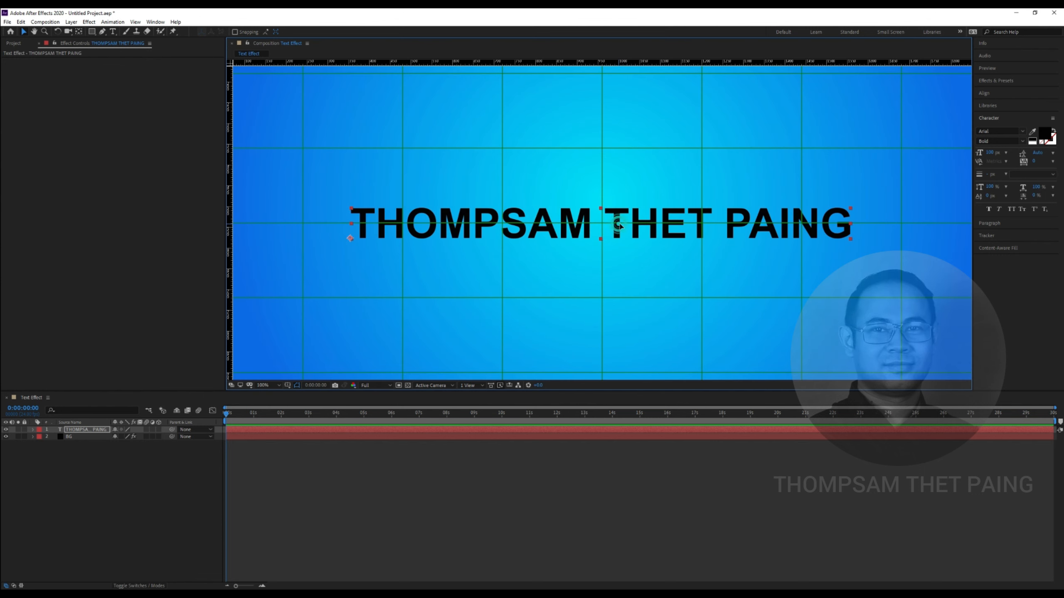
key(comma)
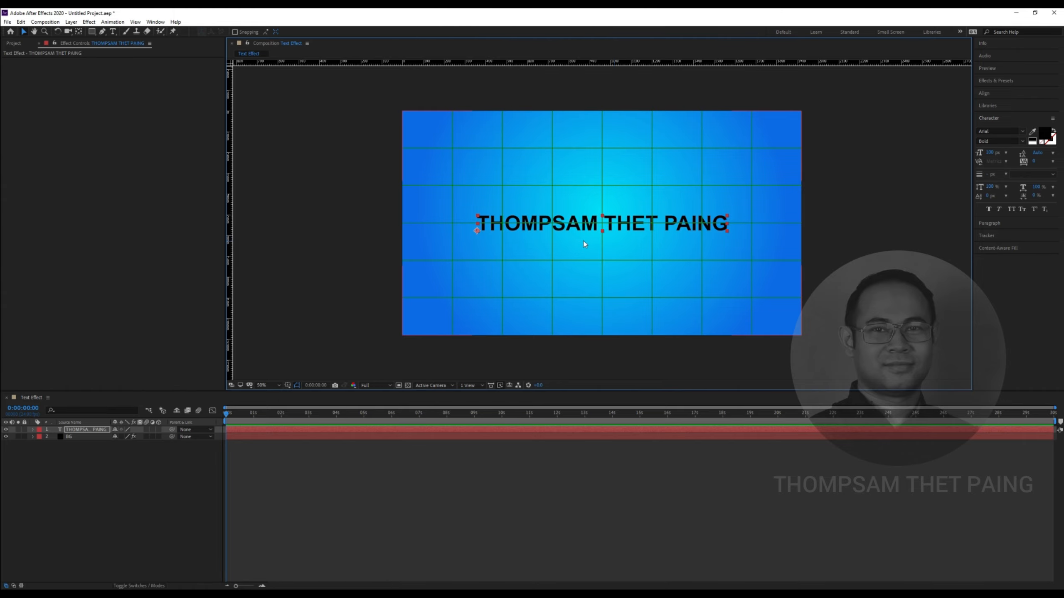
click(288, 385)
click(302, 416)
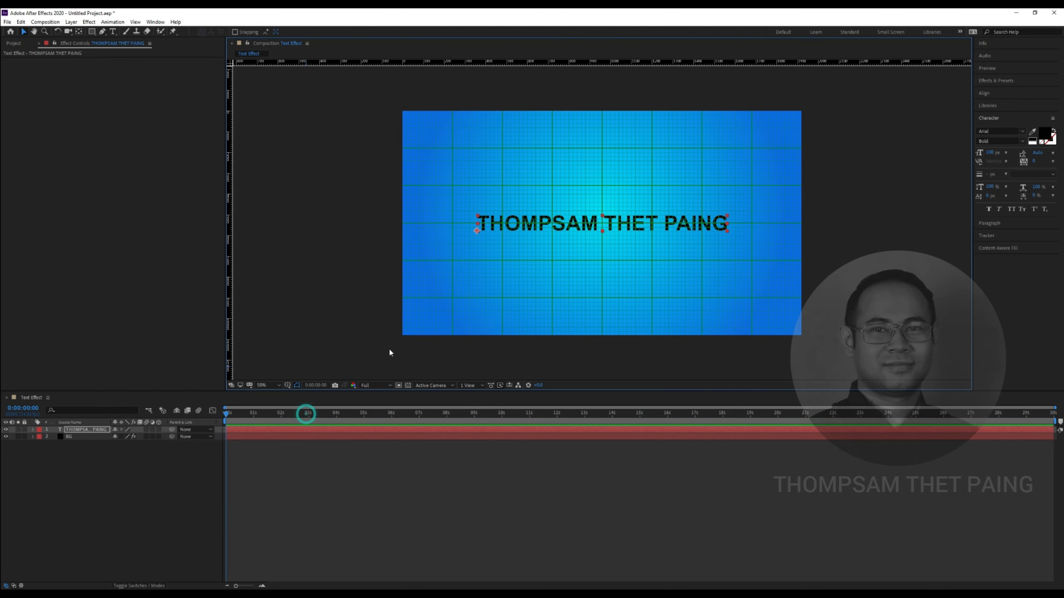
key(period)
key(comma)
click(287, 386)
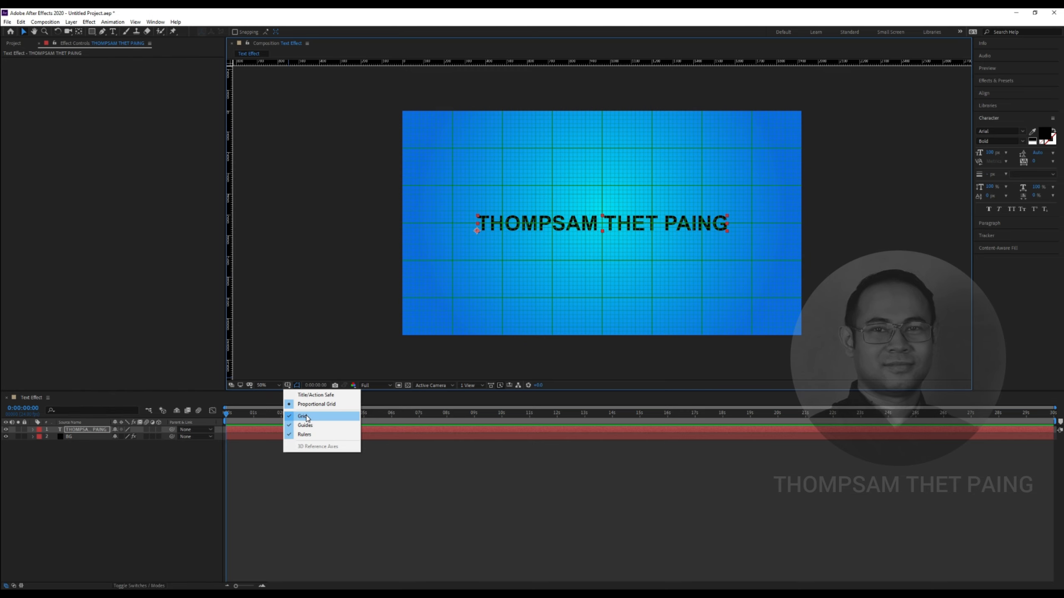
click(447, 285)
scroll(676, 223, up, 1)
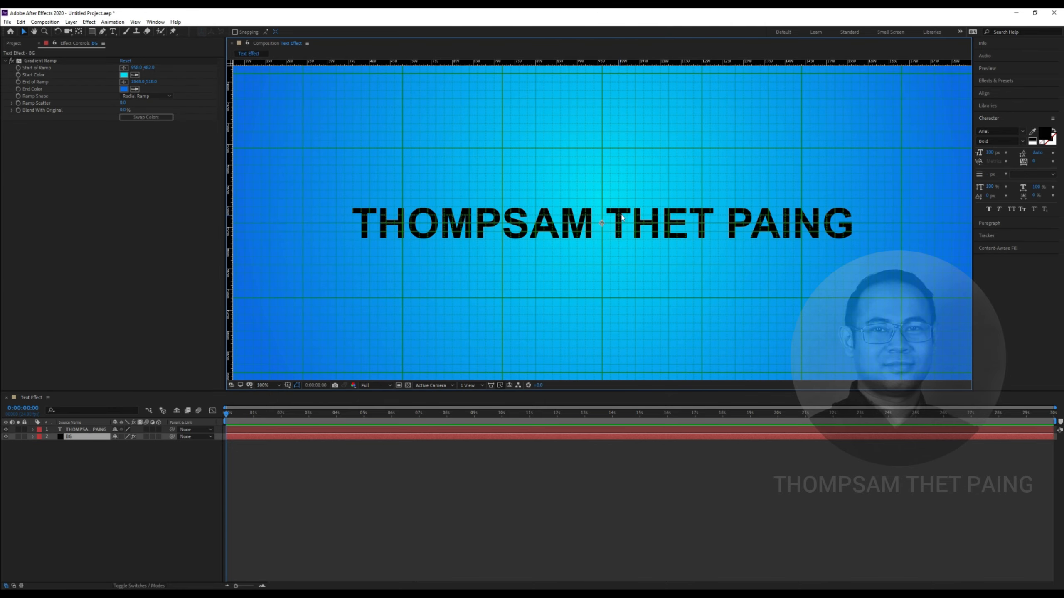
scroll(603, 224, up, 1)
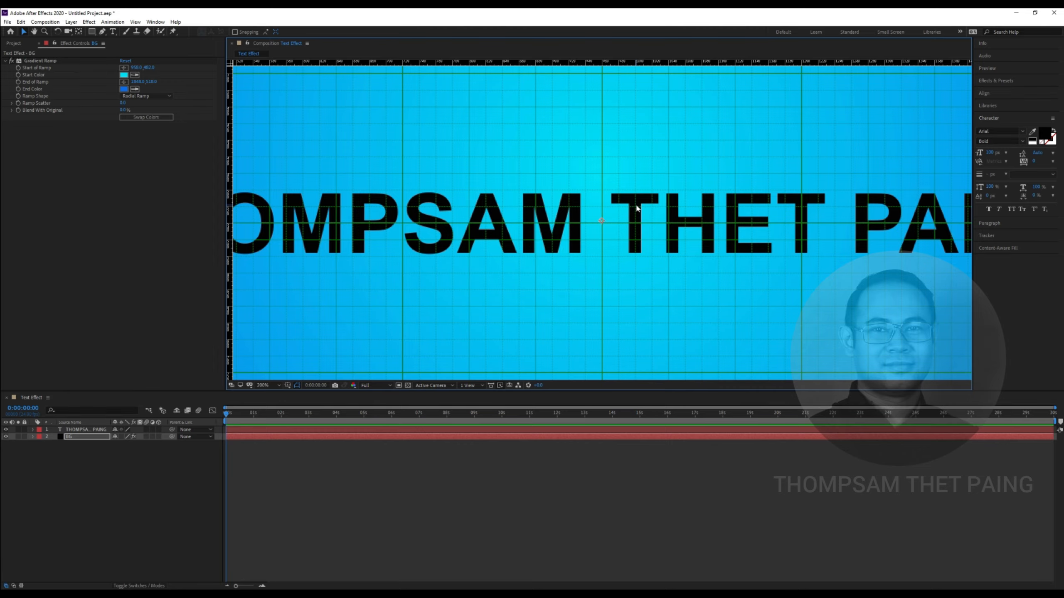
click(84, 430)
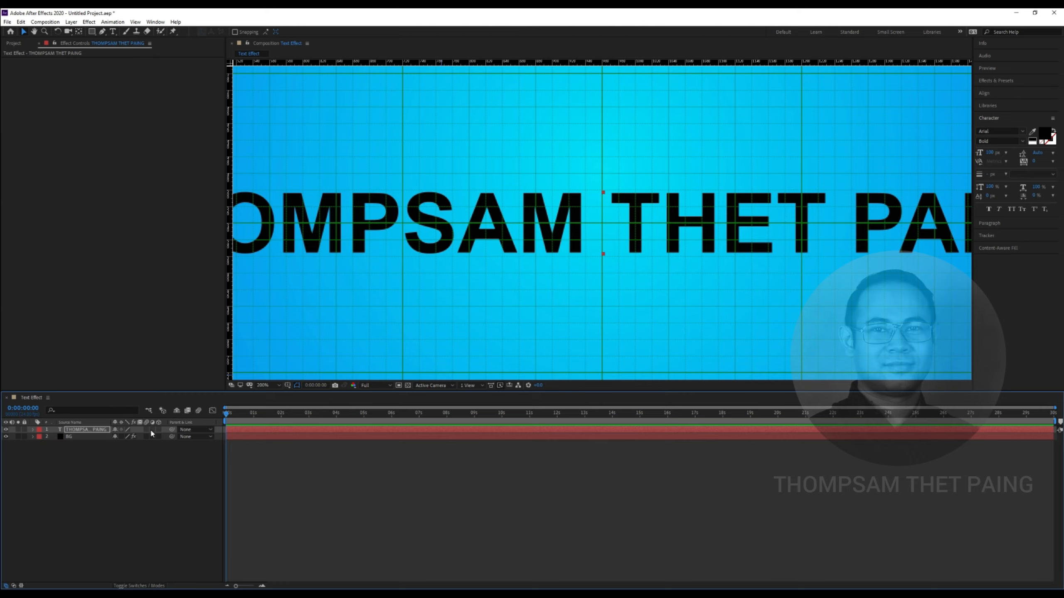
scroll(512, 288, down, 4)
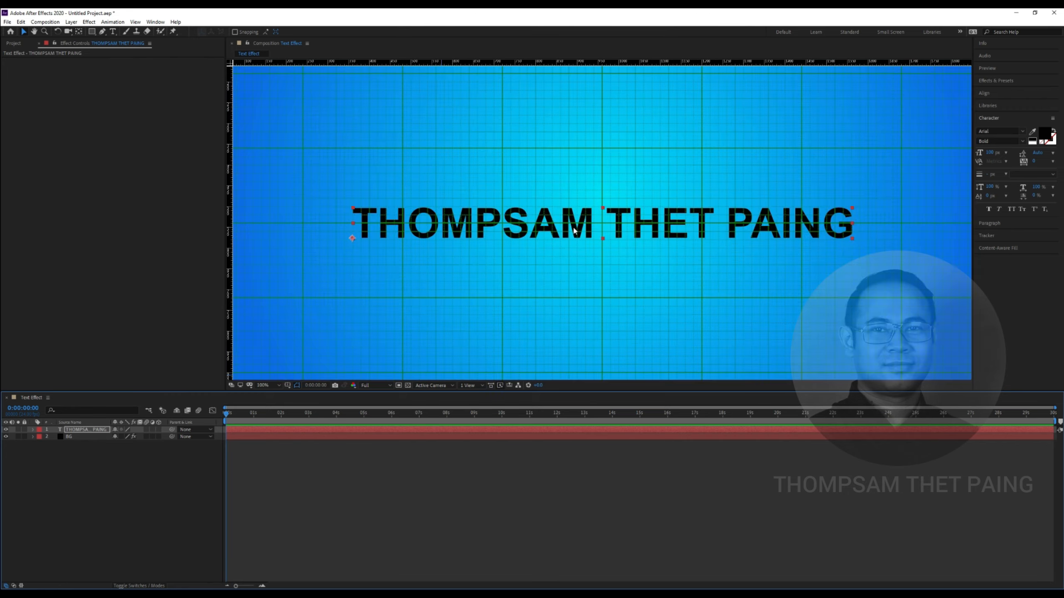
scroll(570, 231, up, 2)
scroll(568, 238, down, 1)
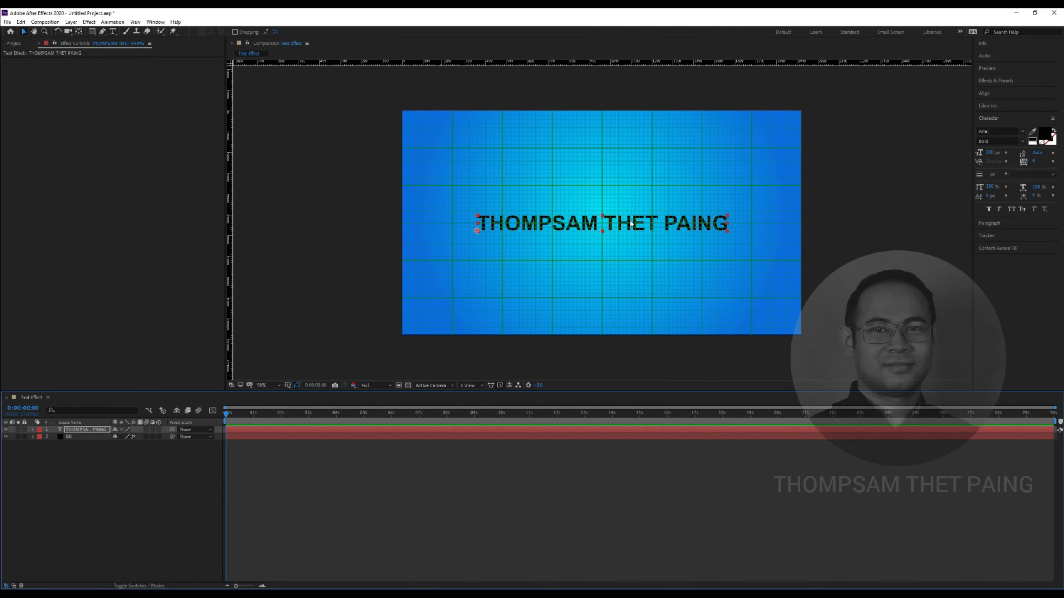
Duplicate the text layer and move the copy up above the original
click(104, 442)
click(91, 430)
key(ctrl+d)
click(100, 444)
click(93, 437)
click(93, 430)
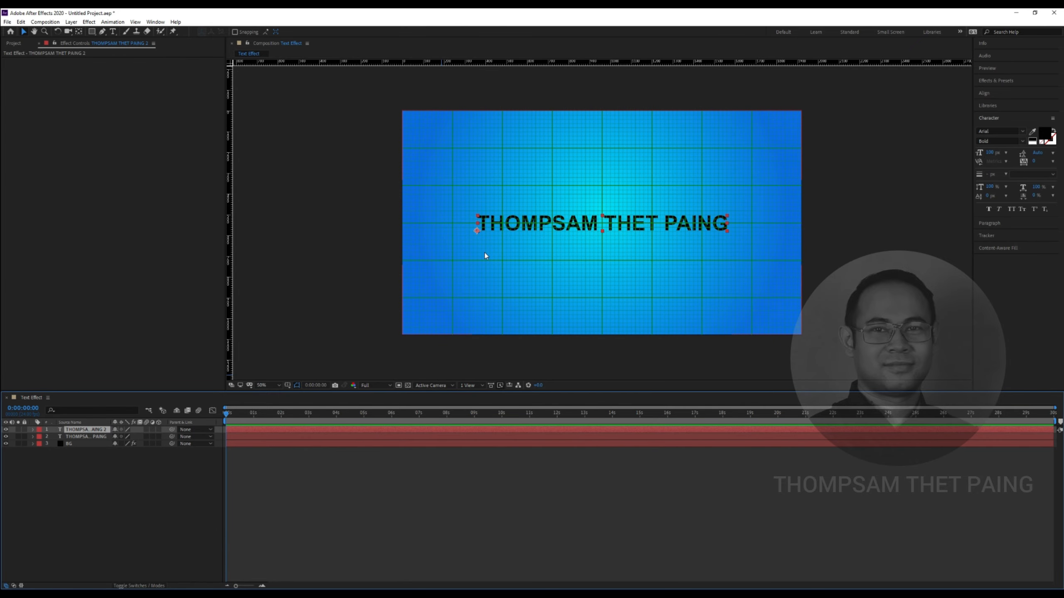
click(576, 216)
drag(576, 216, 576, 184)
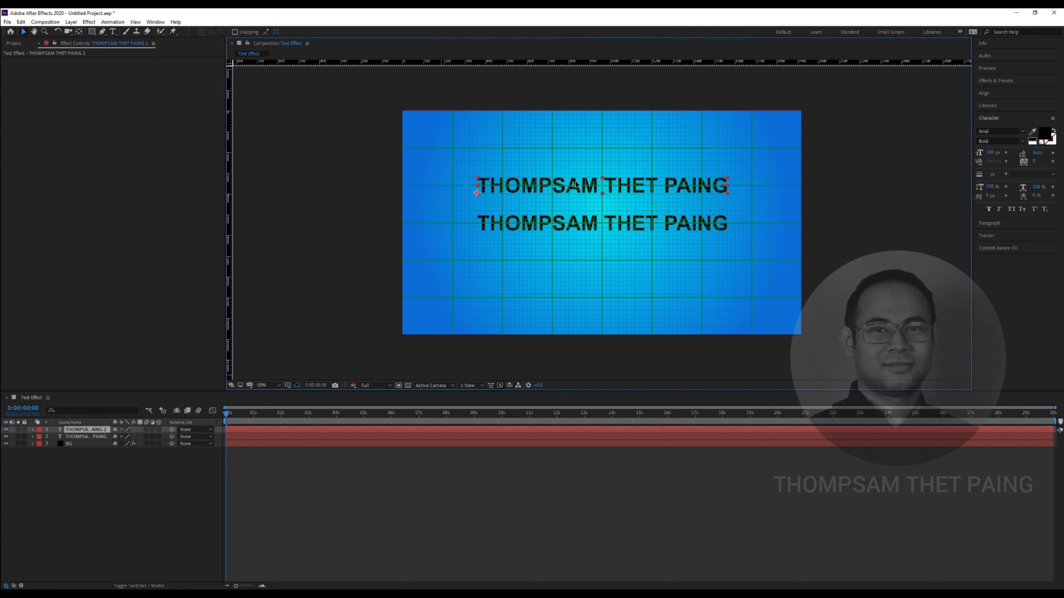
Duplicate the top text layer again and move this copy below the middle line
click(154, 470)
click(100, 431)
key(ctrl+d)
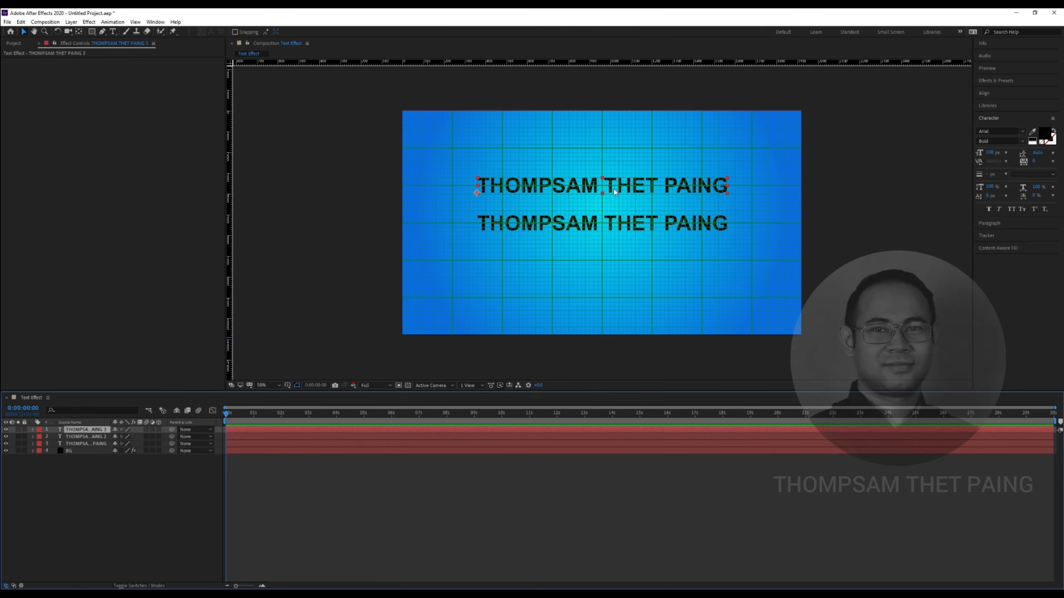
drag(618, 186, 618, 261)
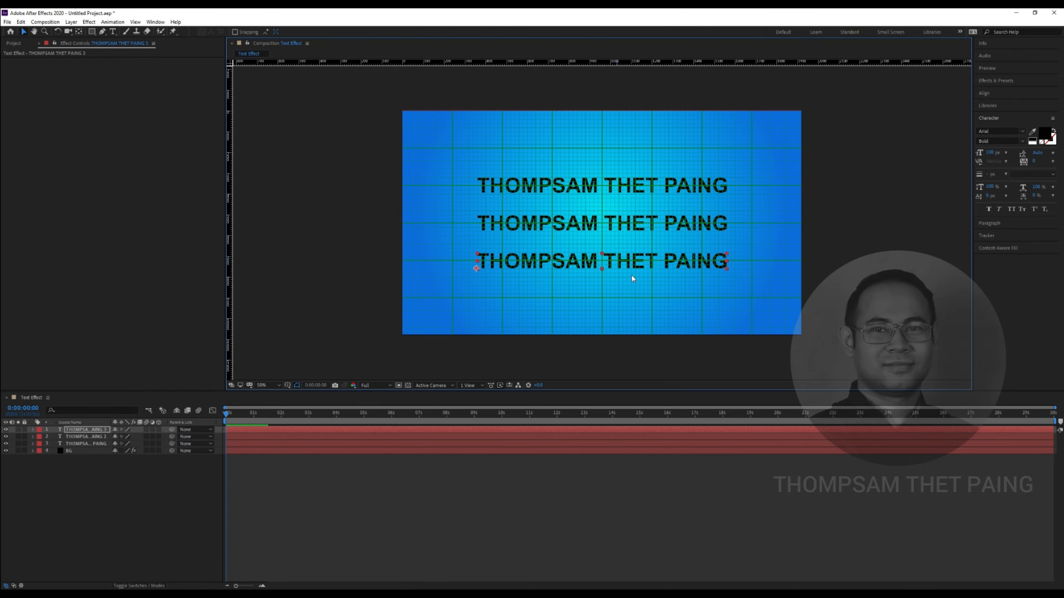
Nudge the bottom line slightly right and place a vertical guide at the composition centre
scroll(624, 273, up, 1)
scroll(624, 273, down, 1)
scroll(622, 273, up, 1)
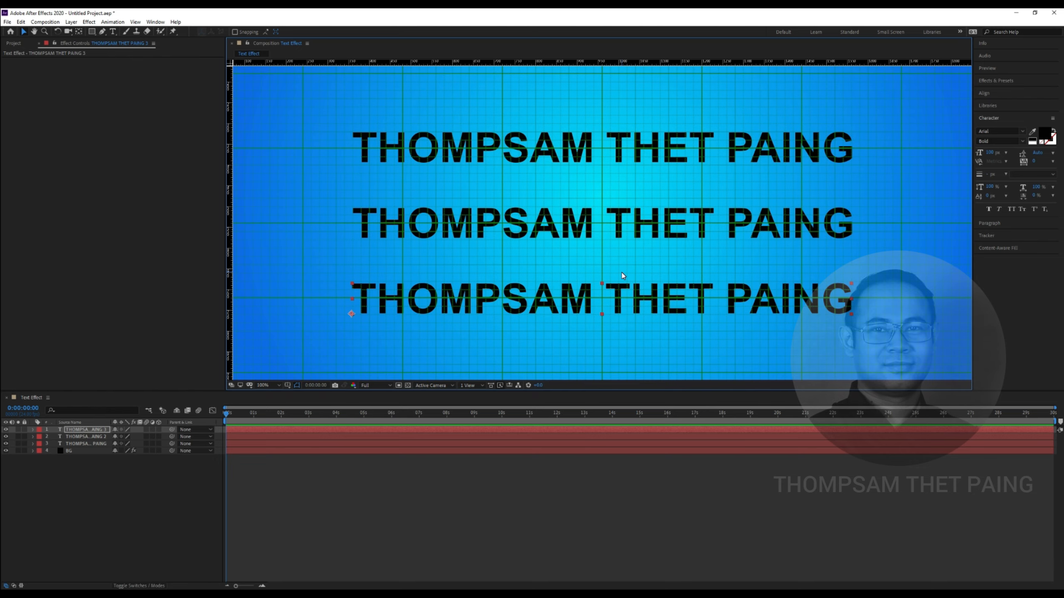
scroll(623, 275, down, 1)
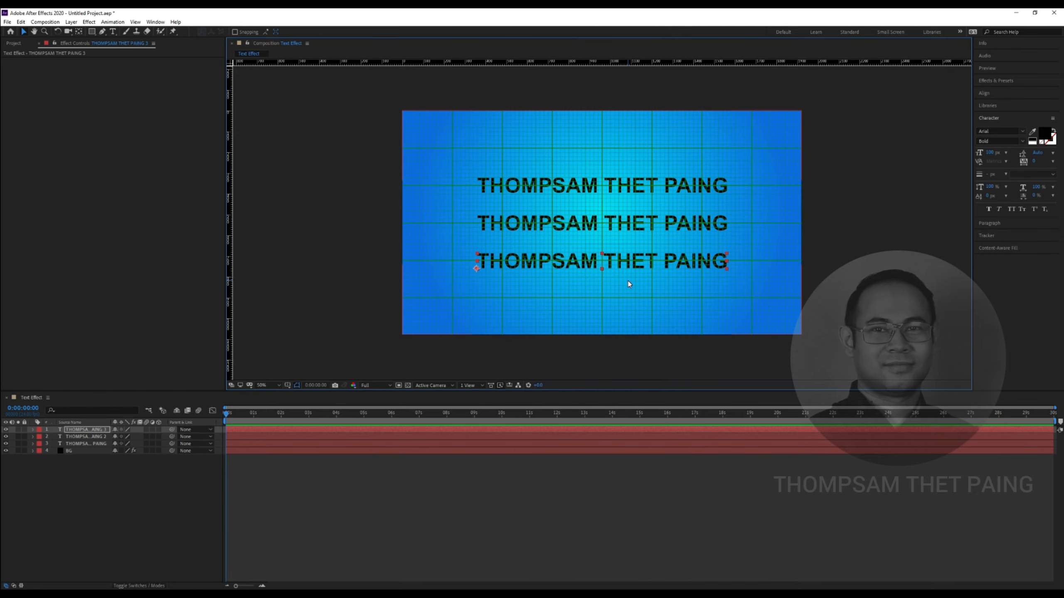
scroll(609, 305, up, 1)
drag(381, 286, 382, 288)
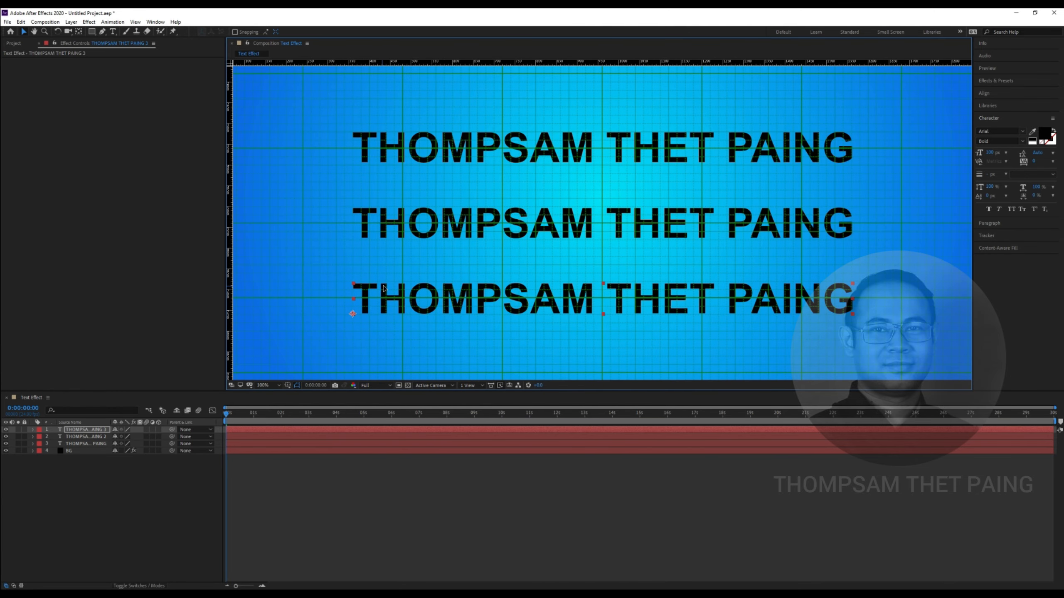
scroll(311, 274, down, 1)
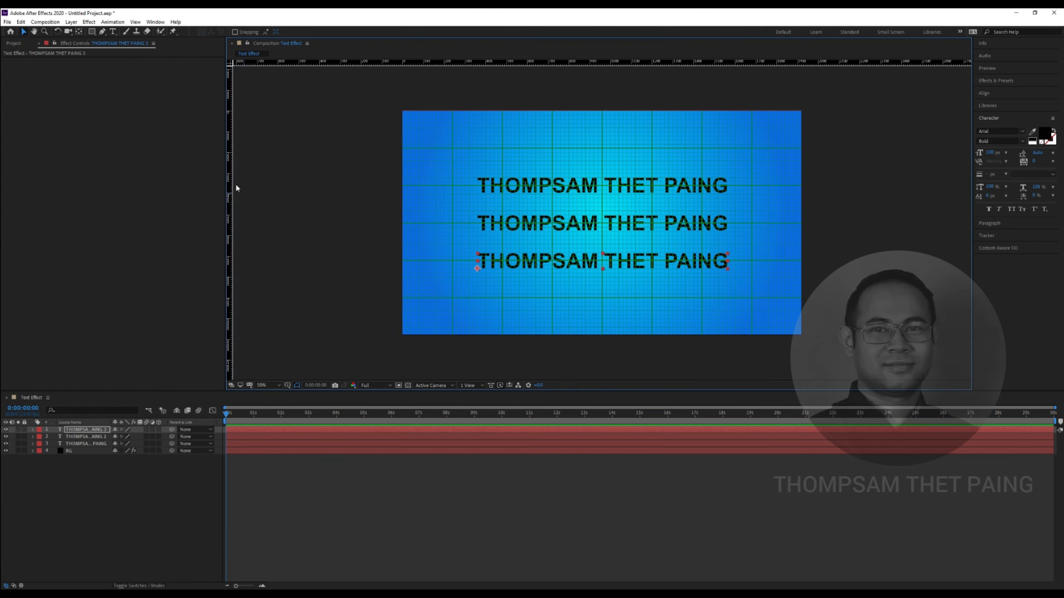
drag(230, 183, 602, 221)
Drag a horizontal guide from the top ruler and set its position to 540
drag(660, 63, 652, 223)
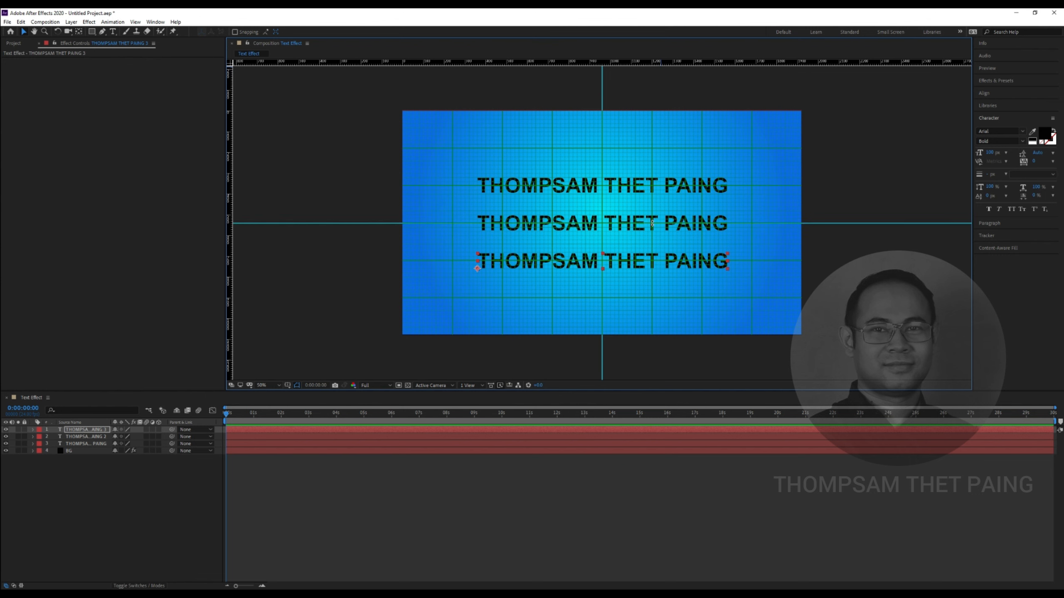
right_click(289, 223)
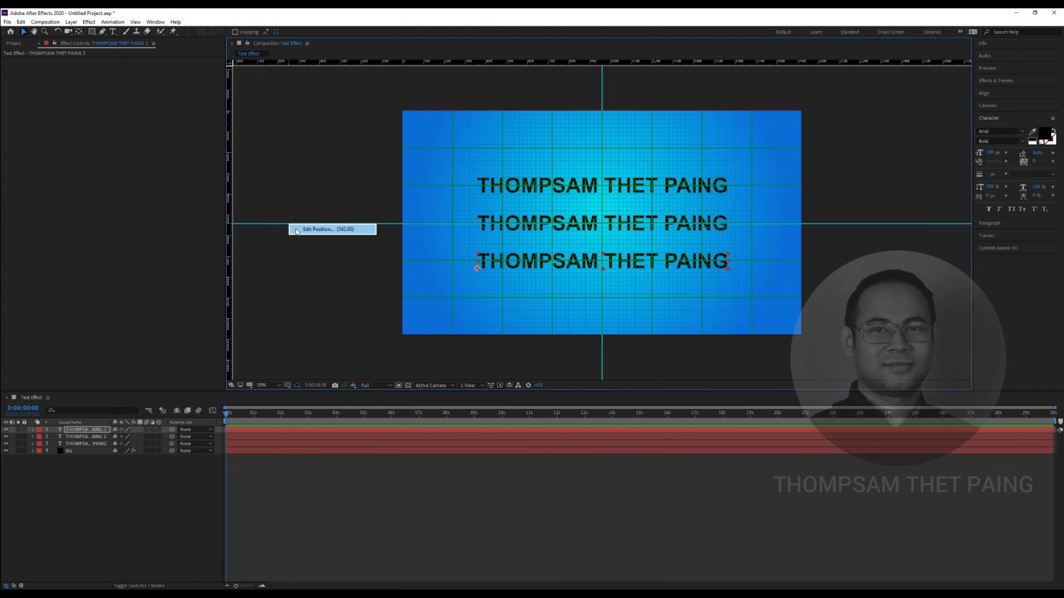
click(283, 224)
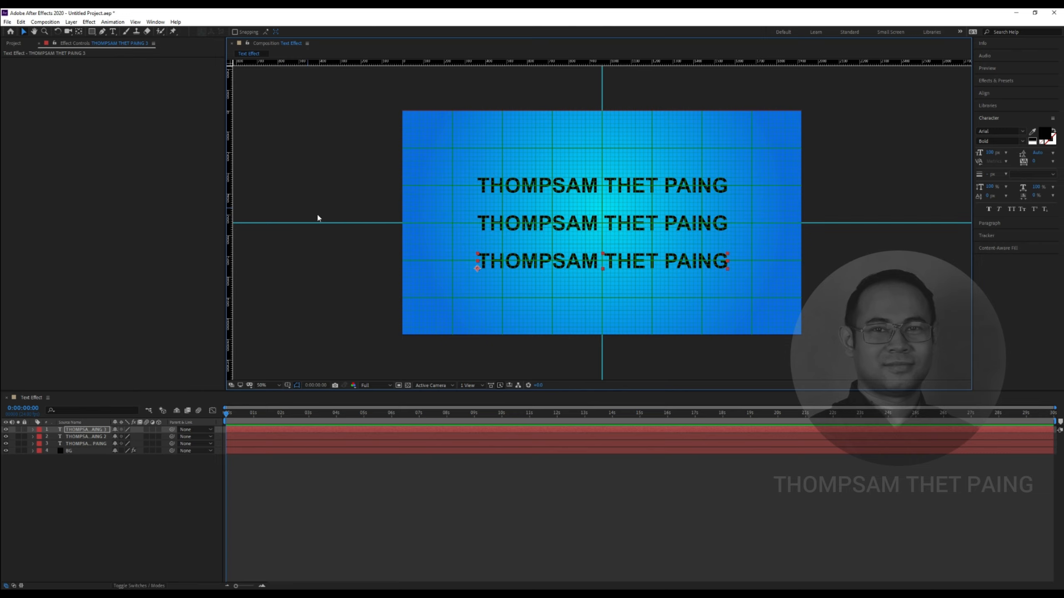
right_click(337, 224)
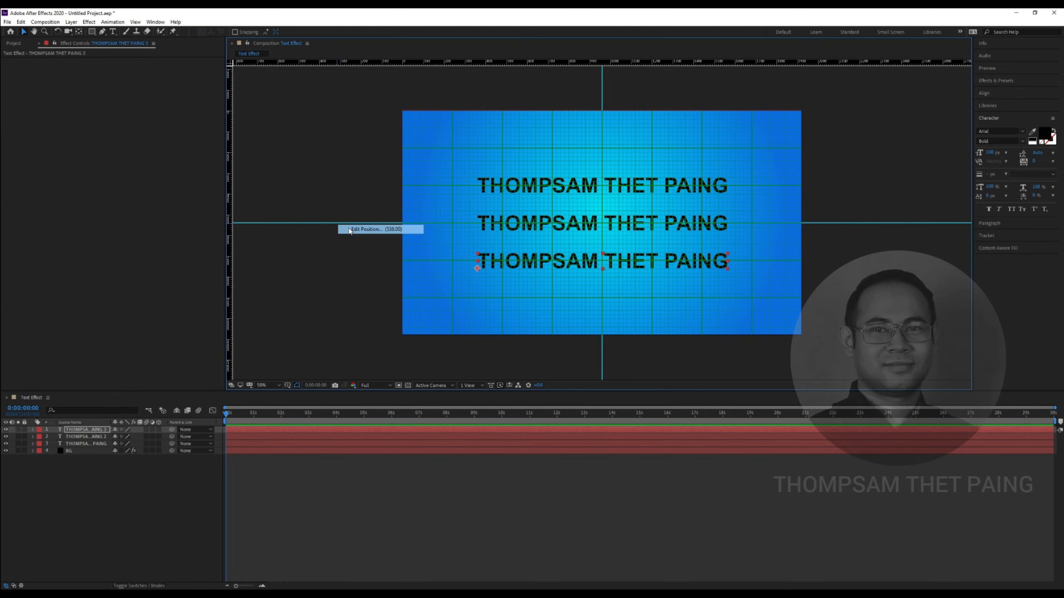
click(369, 230)
click(560, 295)
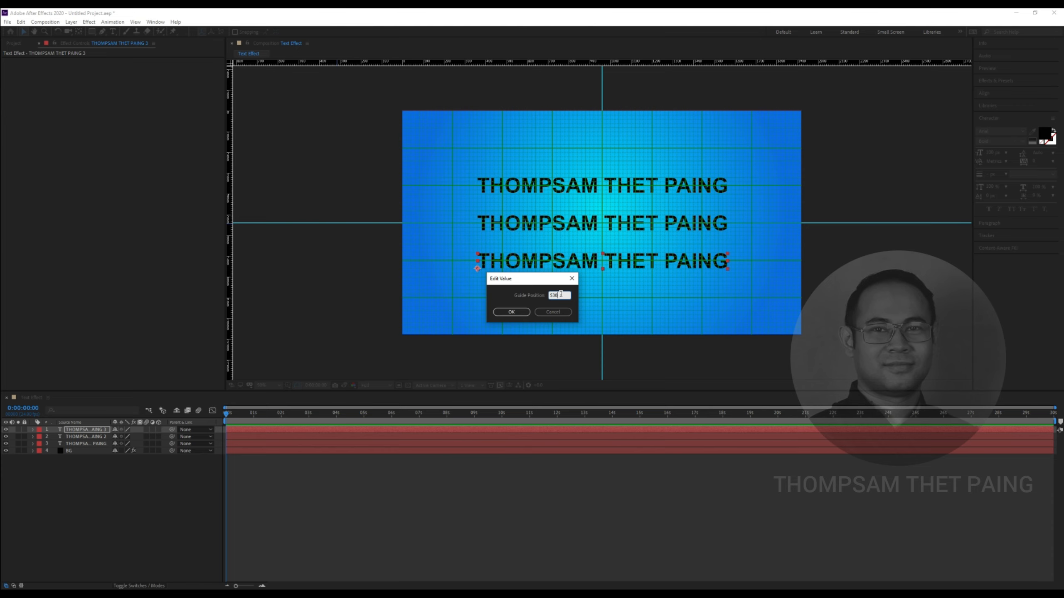
key(BackSpace)
key(BackSpace)
text(40)
key(Return)
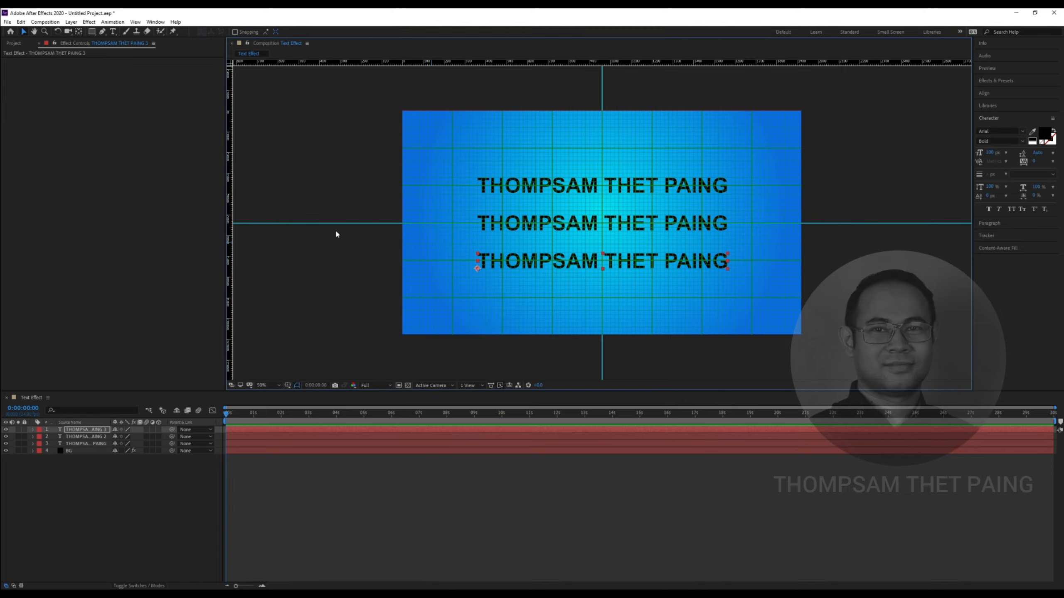
Reopen and confirm the guide's position value, checking the view at 100% zoom
double_click(373, 224)
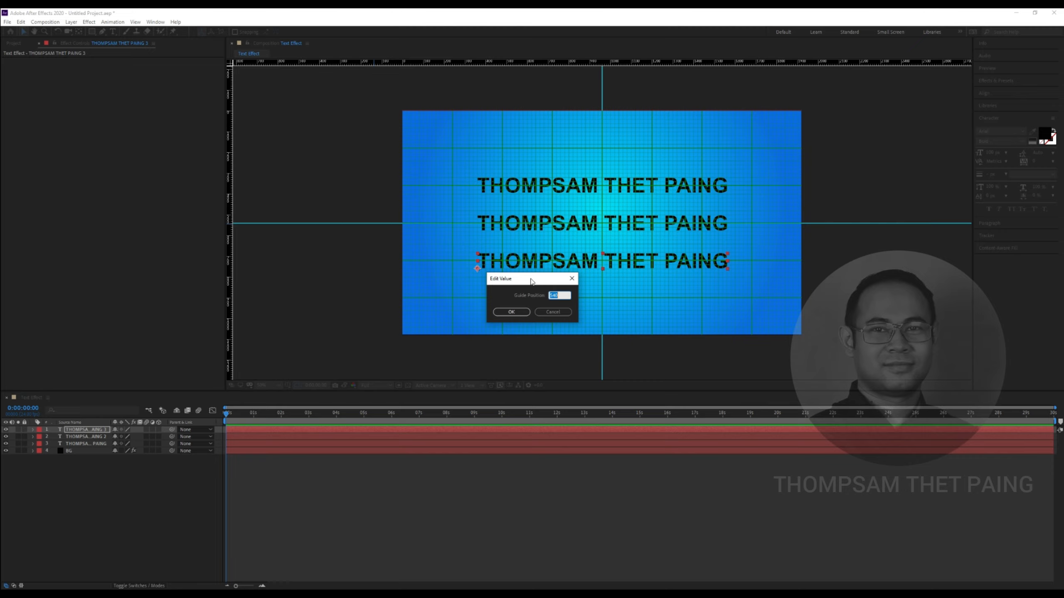
drag(531, 278, 625, 212)
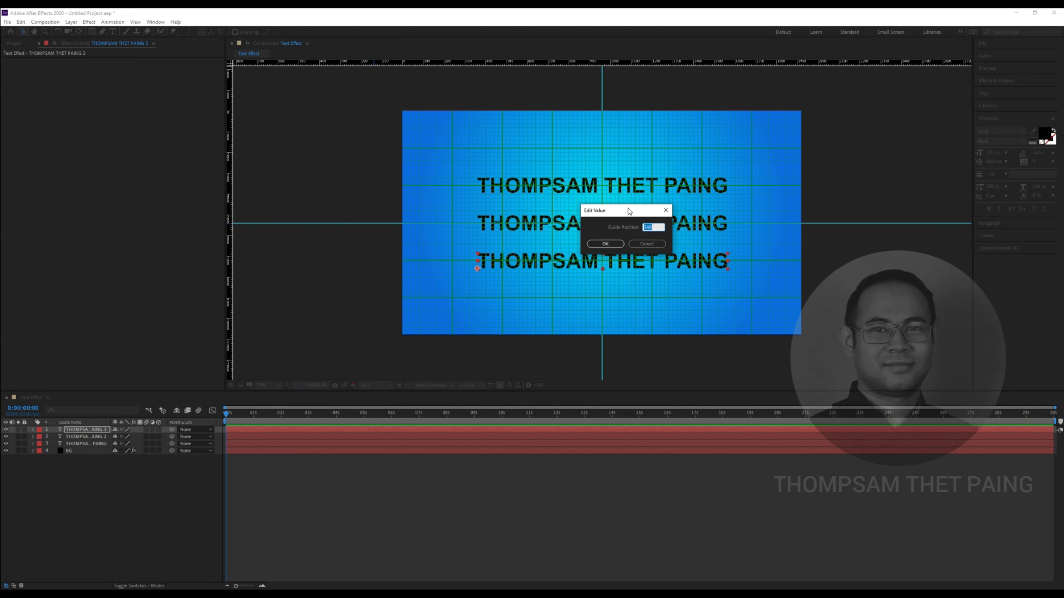
drag(629, 210, 609, 210)
click(605, 244)
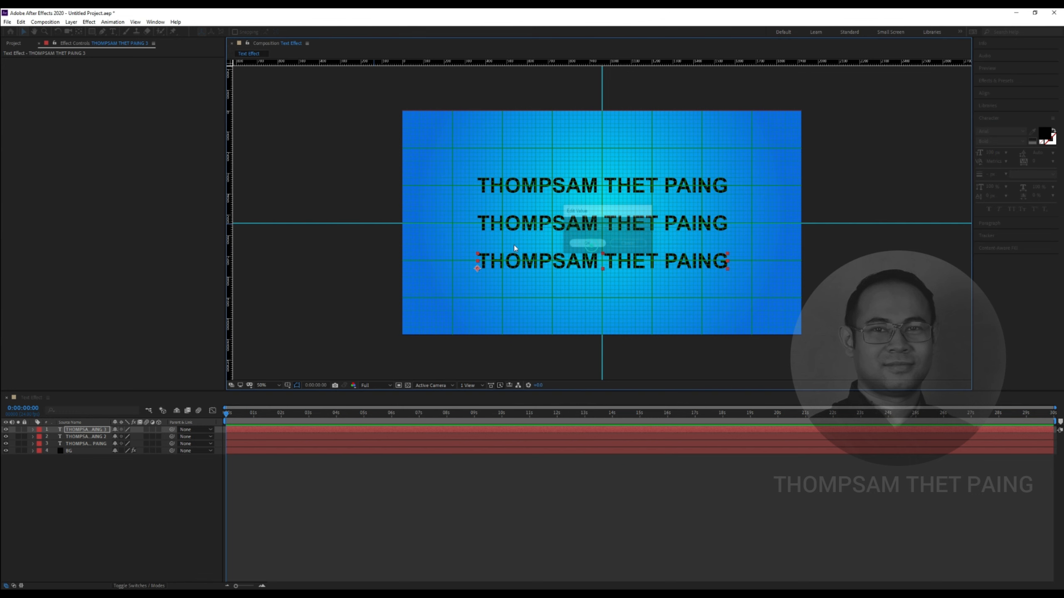
key(slash)
key(comma)
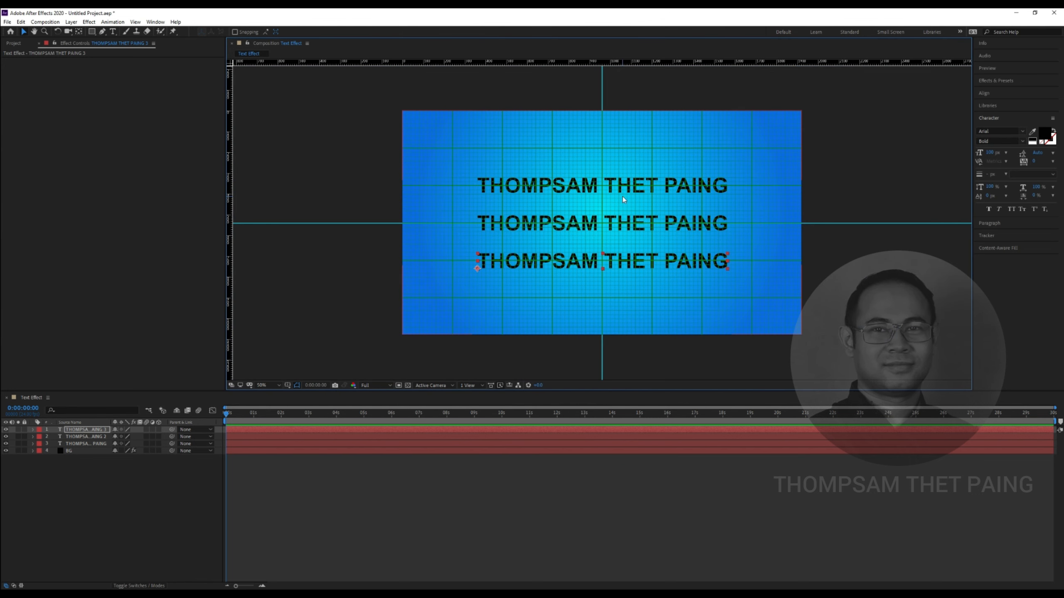
Select the horizontal guide again and re-enter 540 as its position
click(379, 223)
click(830, 223)
click(602, 100)
click(381, 222)
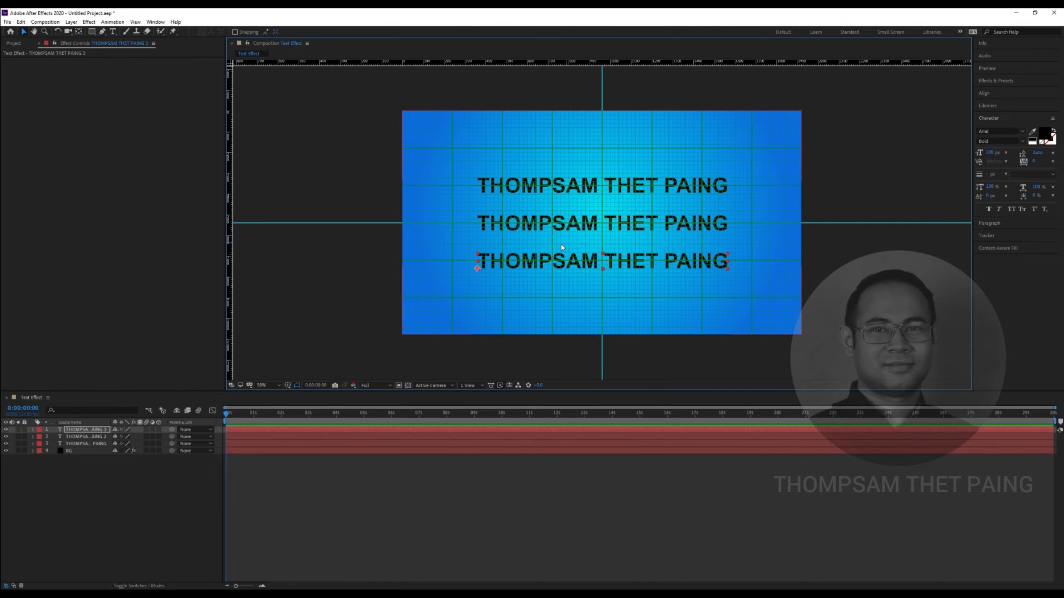
double_click(375, 227)
text(5409)
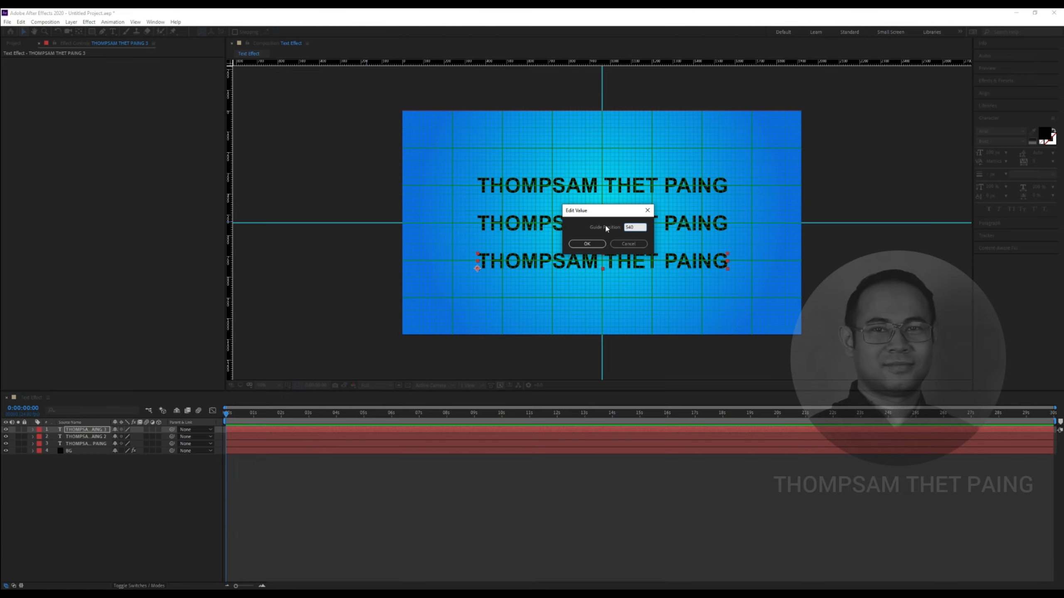
key(Return)
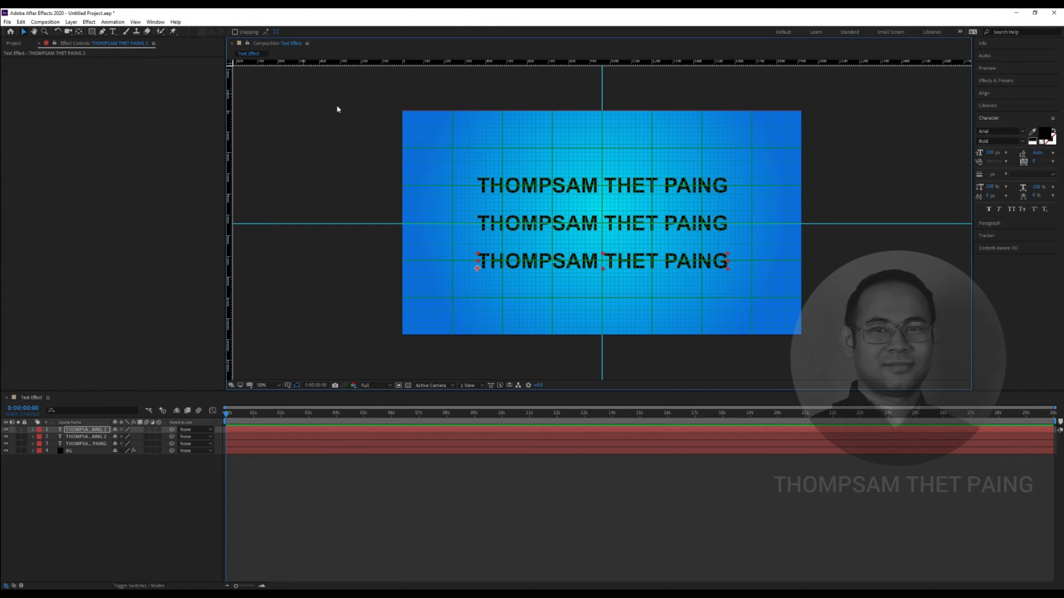
Open the General preferences, then close them without changes
click(20, 22)
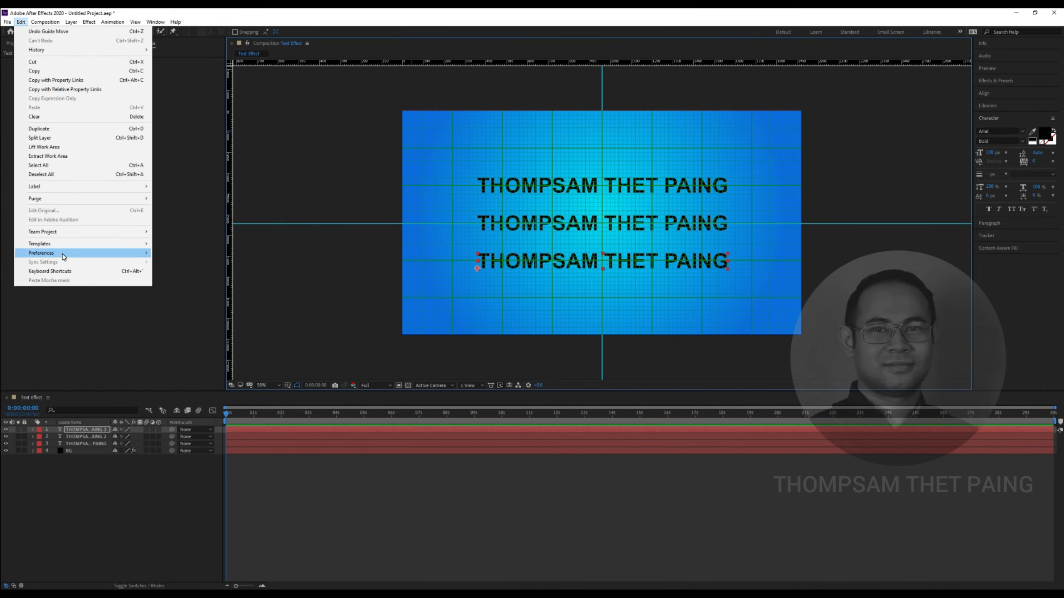
mouse_move(65, 253)
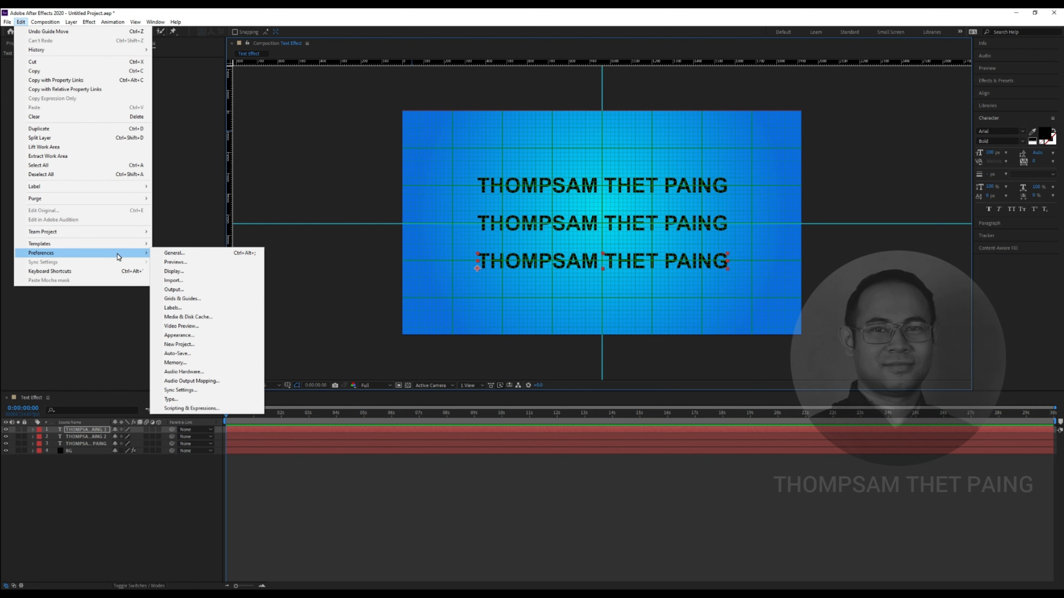
click(173, 254)
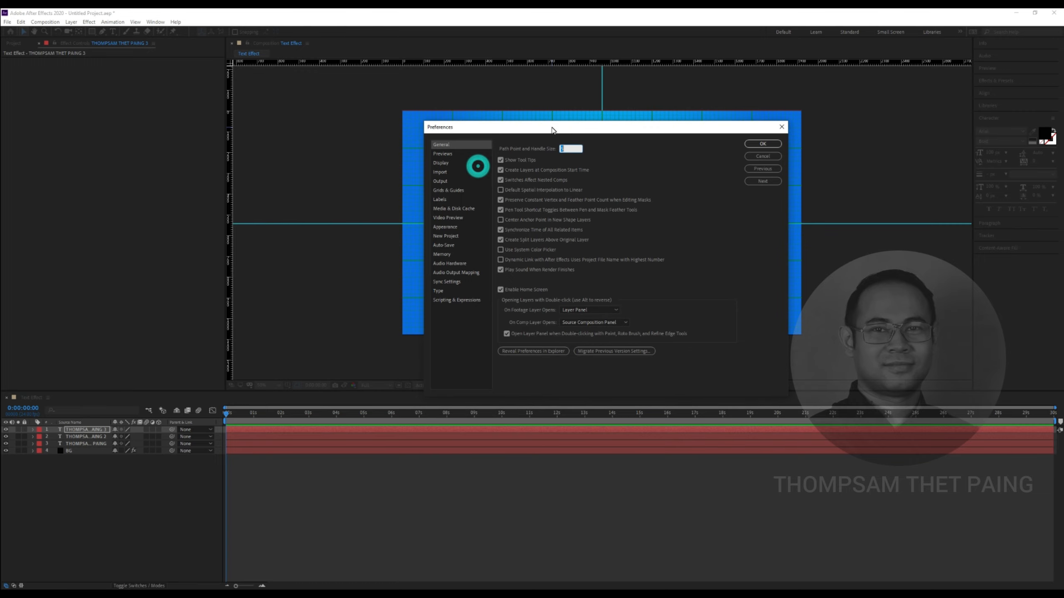
drag(548, 135, 554, 116)
click(743, 144)
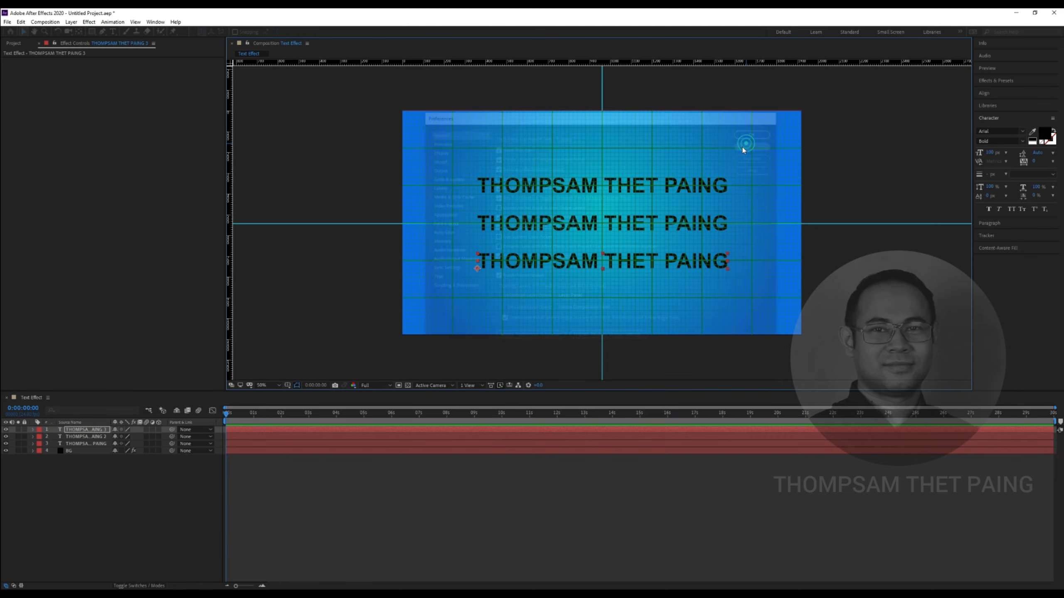
In Grids & Guides preferences, change the guide colour from cyan to red
click(20, 21)
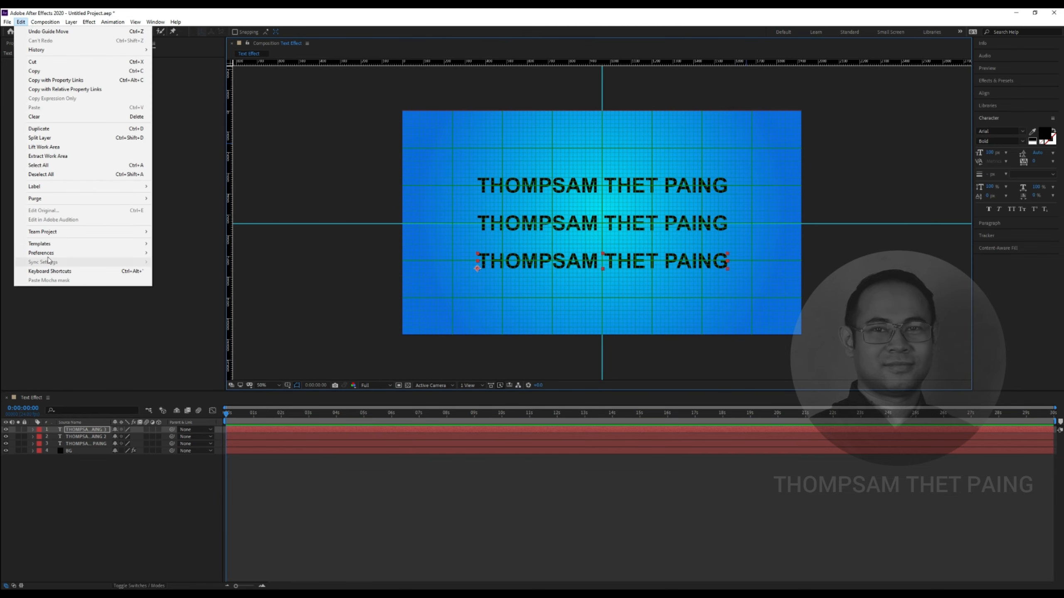
mouse_move(50, 254)
click(180, 253)
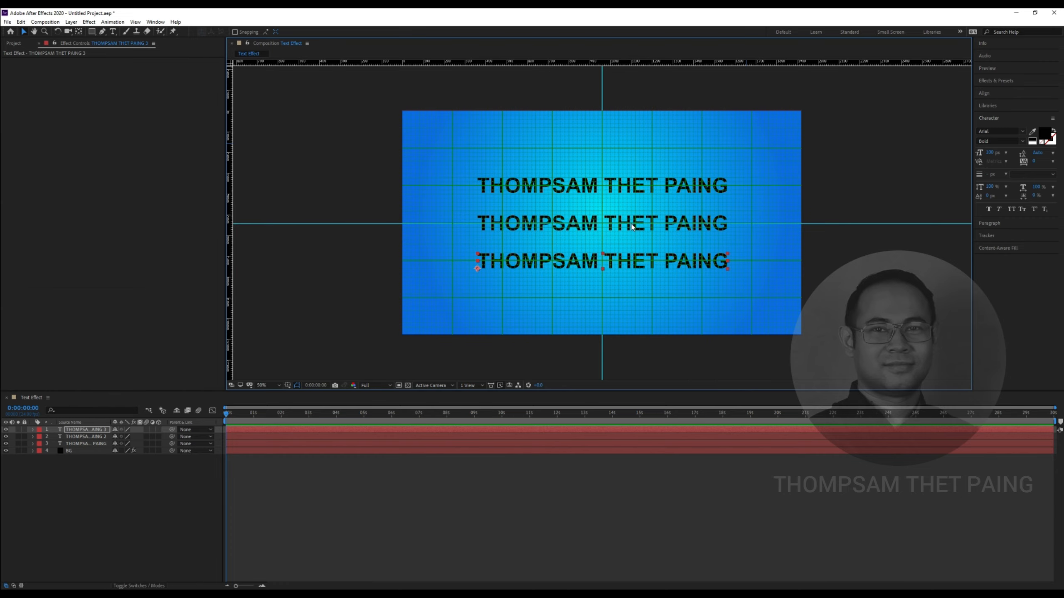
drag(600, 112, 621, 313)
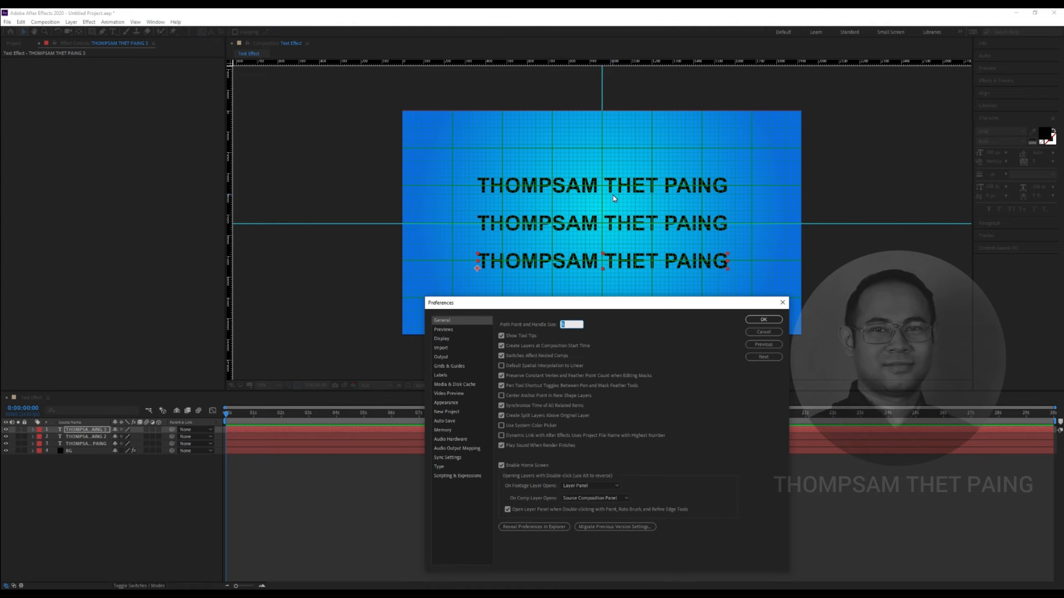
drag(619, 305, 623, 136)
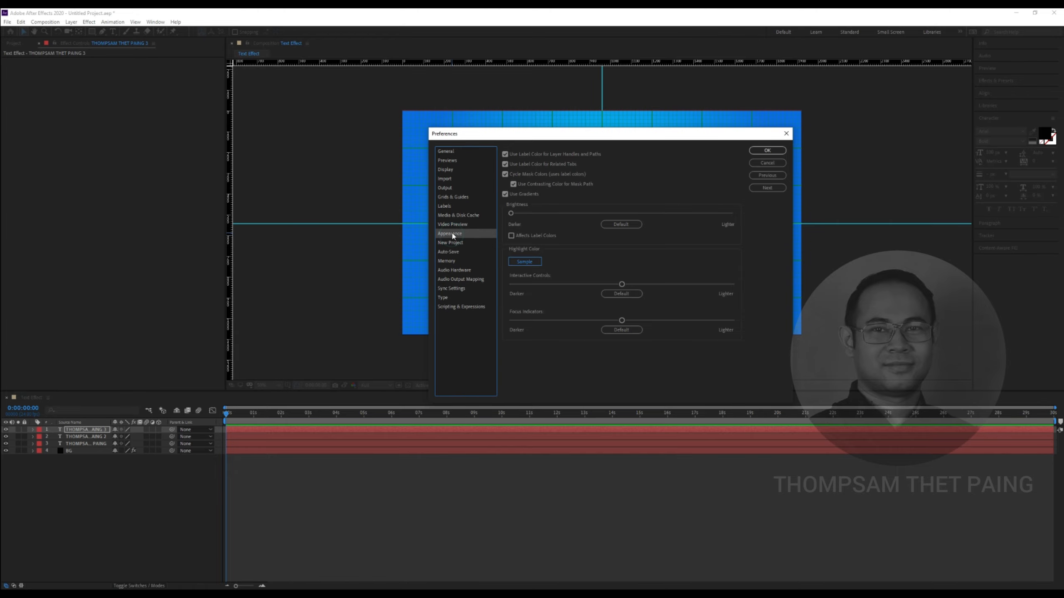
click(453, 197)
drag(578, 134, 830, 119)
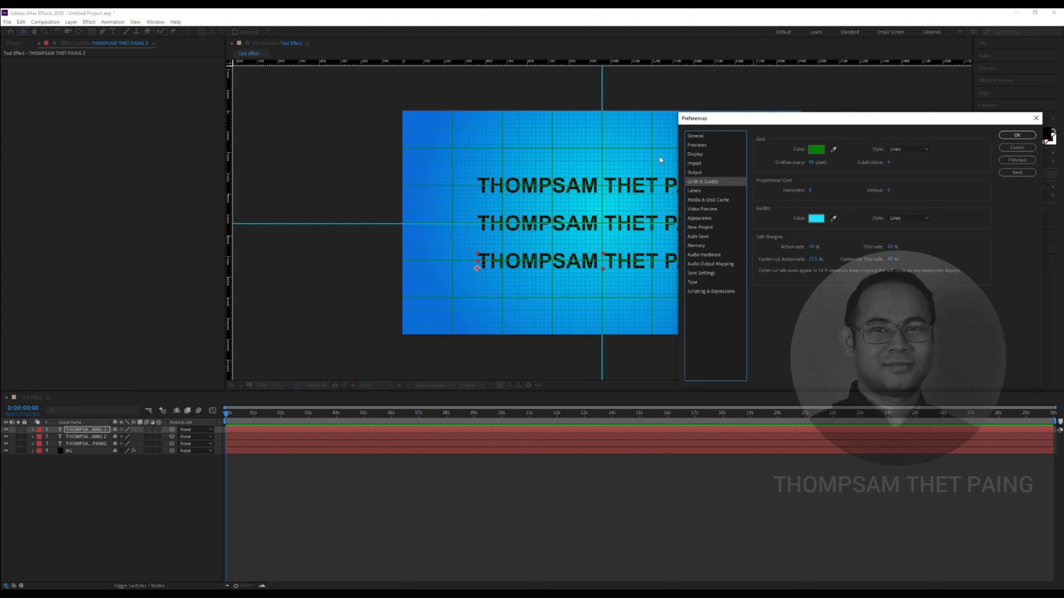
click(816, 219)
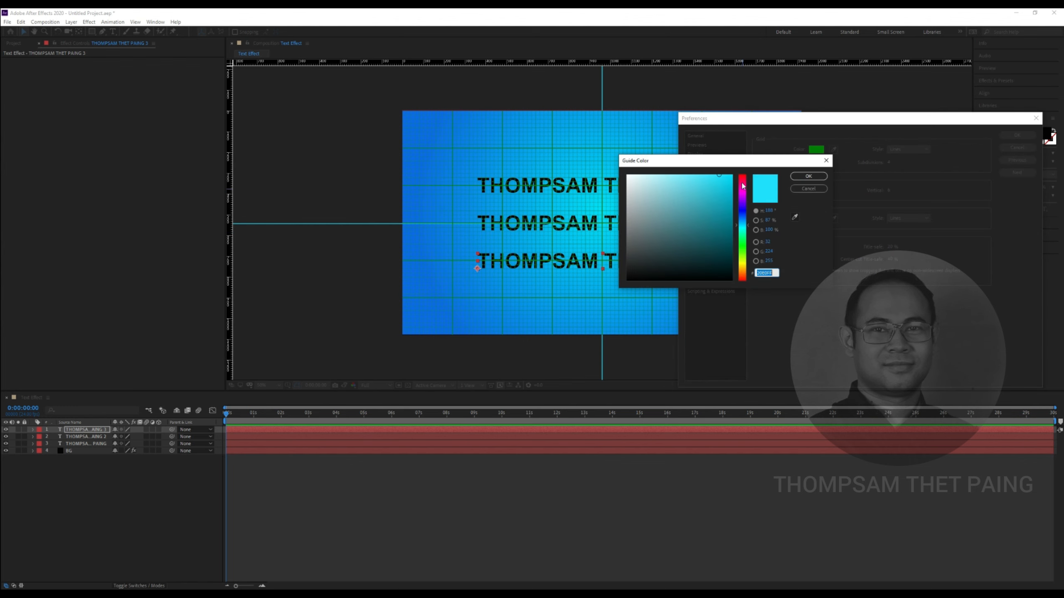
click(743, 186)
click(808, 176)
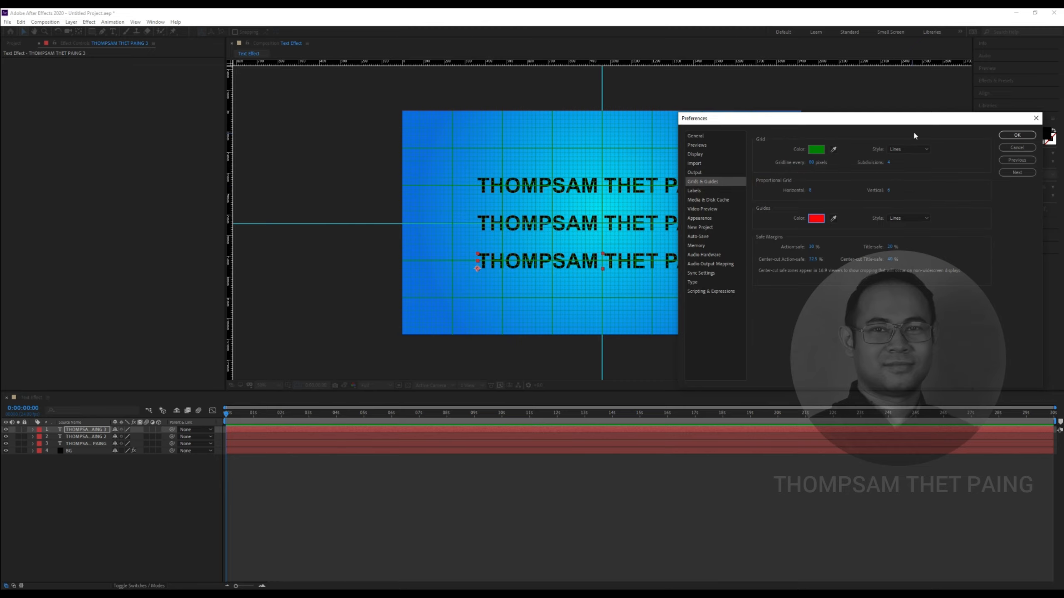
click(1016, 135)
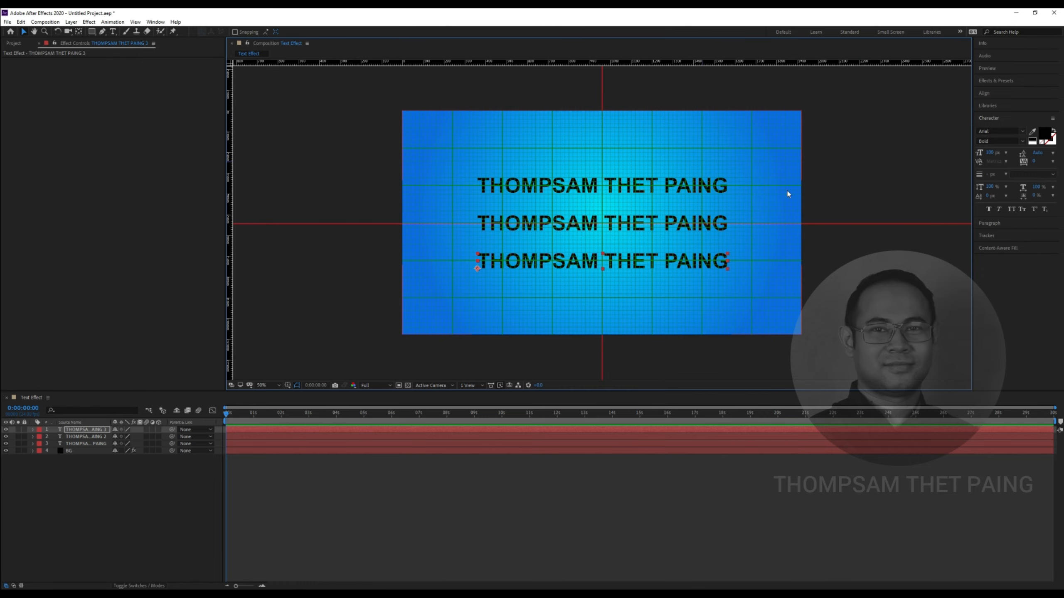
Nudge the horizontal guide onto the grid line
scroll(680, 231, up, 1)
scroll(681, 231, down, 1)
drag(826, 224, 827, 223)
Set the grid colour to bright yellow in Grids & Guides preferences
click(21, 21)
mouse_move(122, 254)
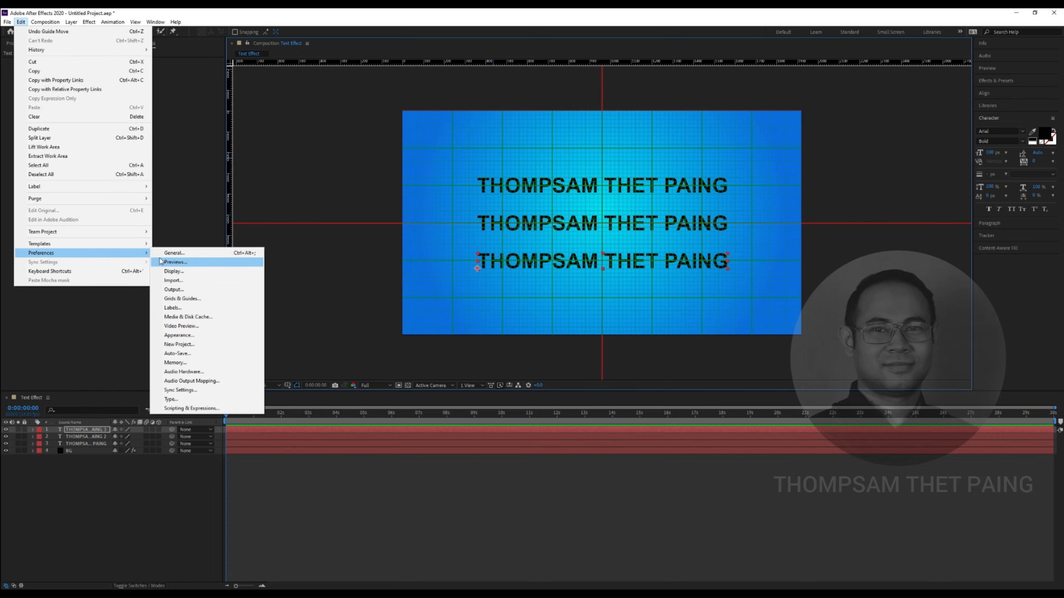
click(164, 255)
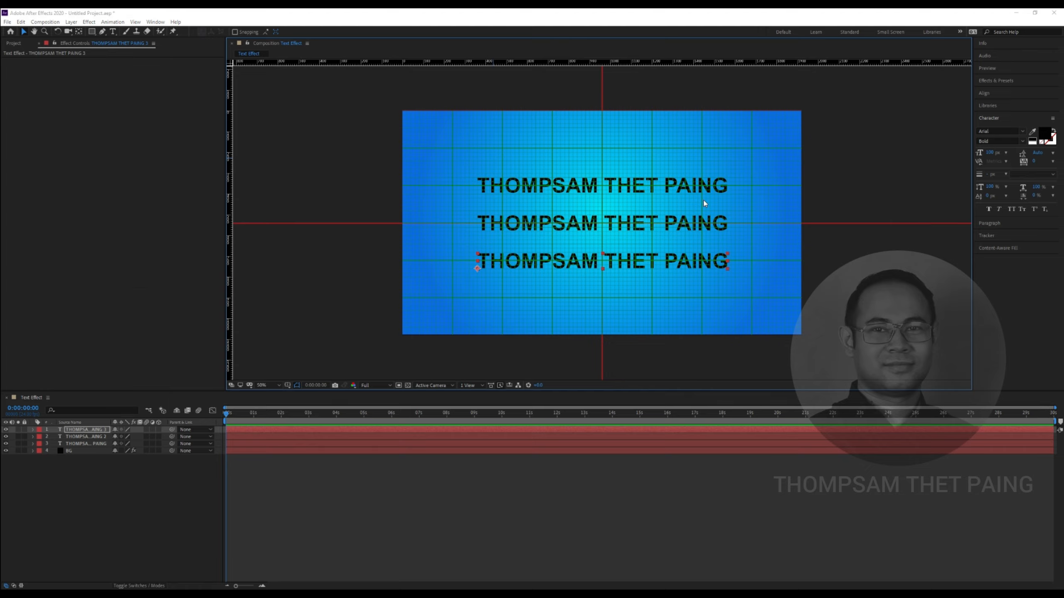
click(642, 174)
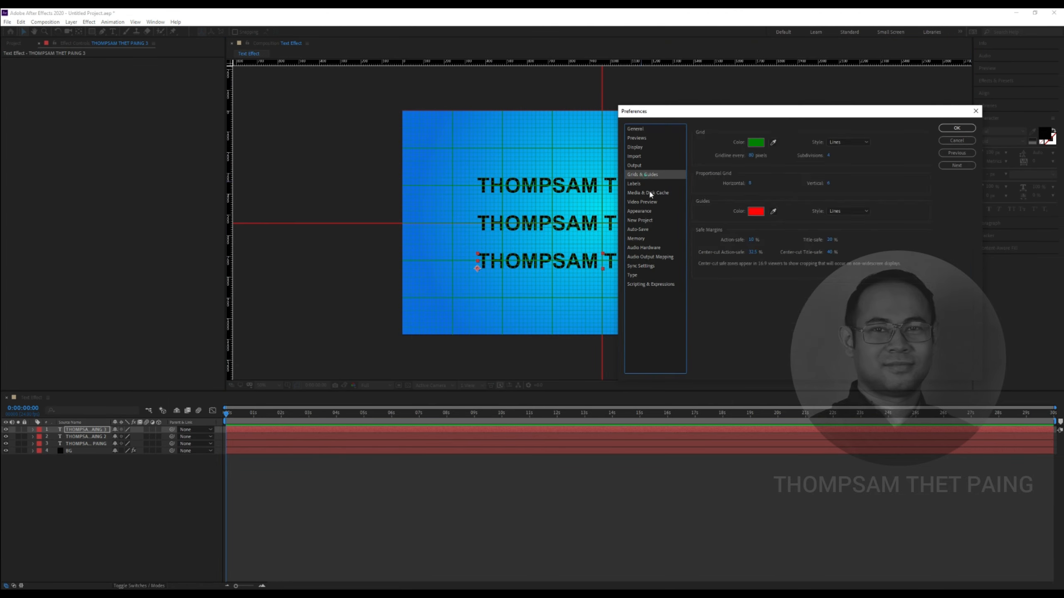
click(755, 143)
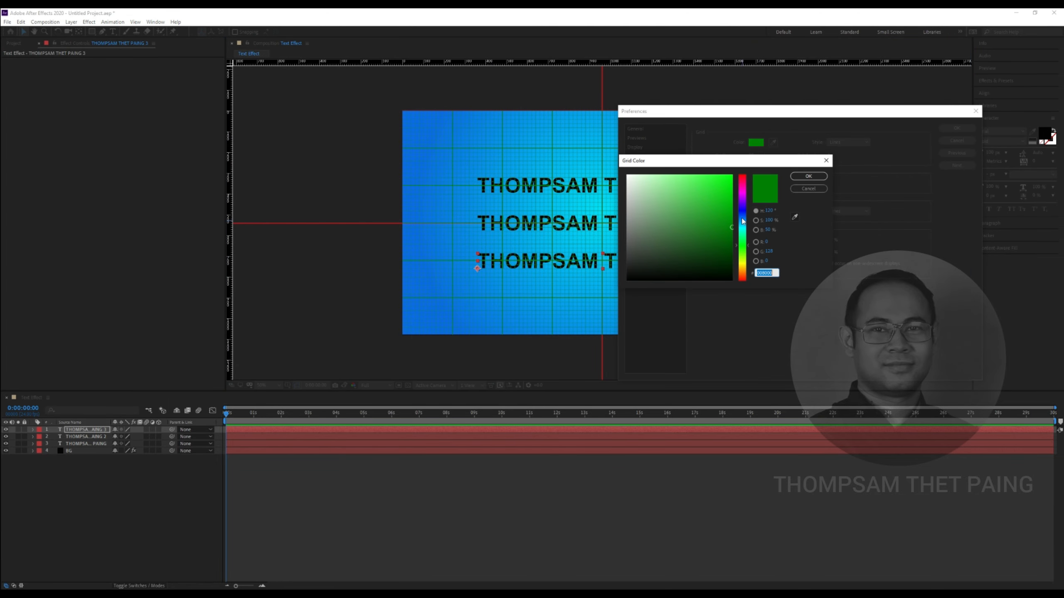
click(742, 267)
click(735, 178)
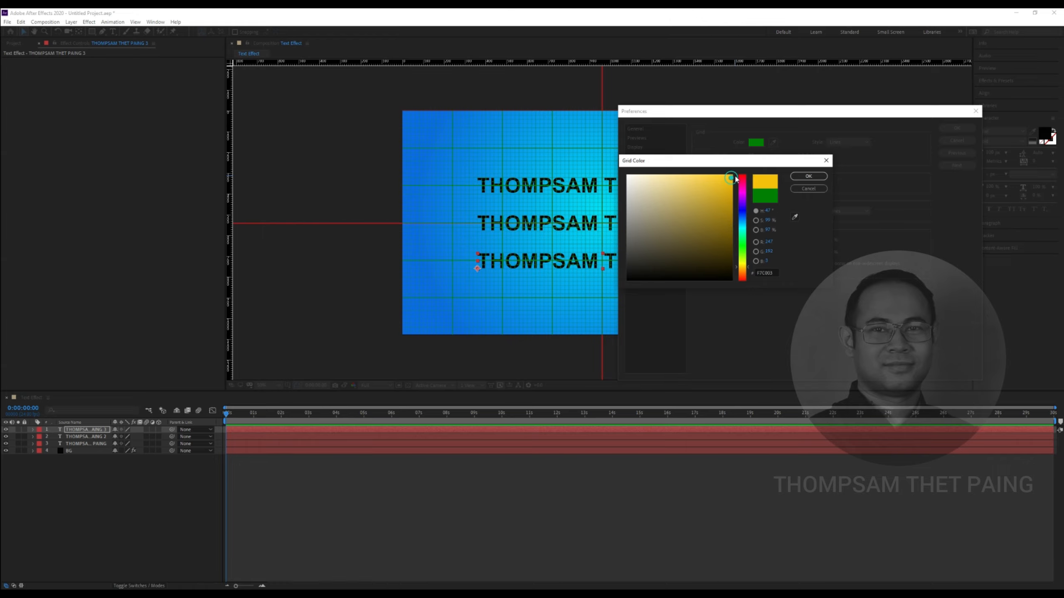
click(809, 176)
click(957, 128)
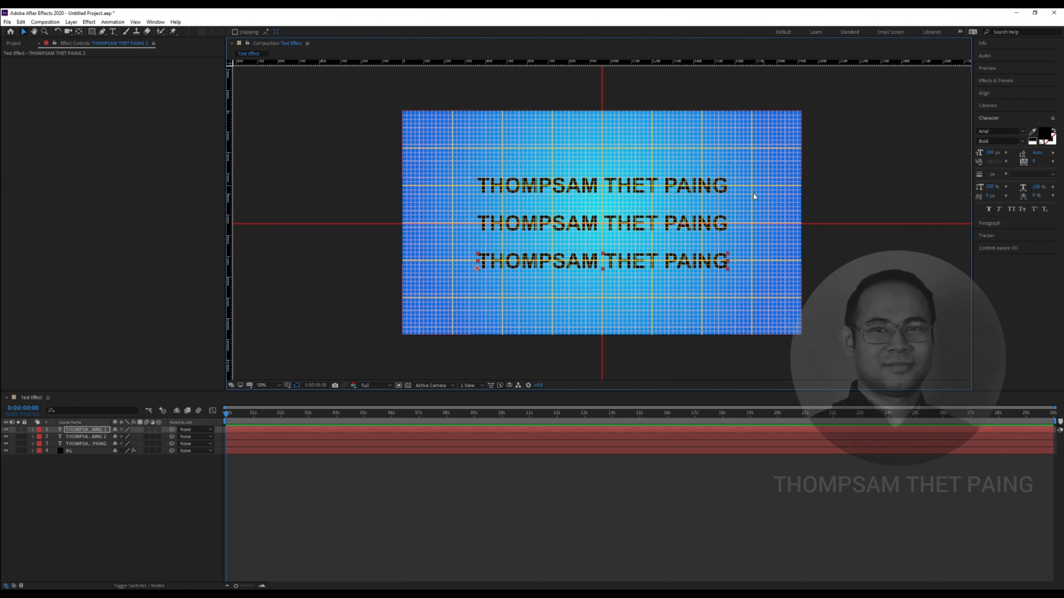
Change the grid colour to dark green 18602B instead
click(20, 23)
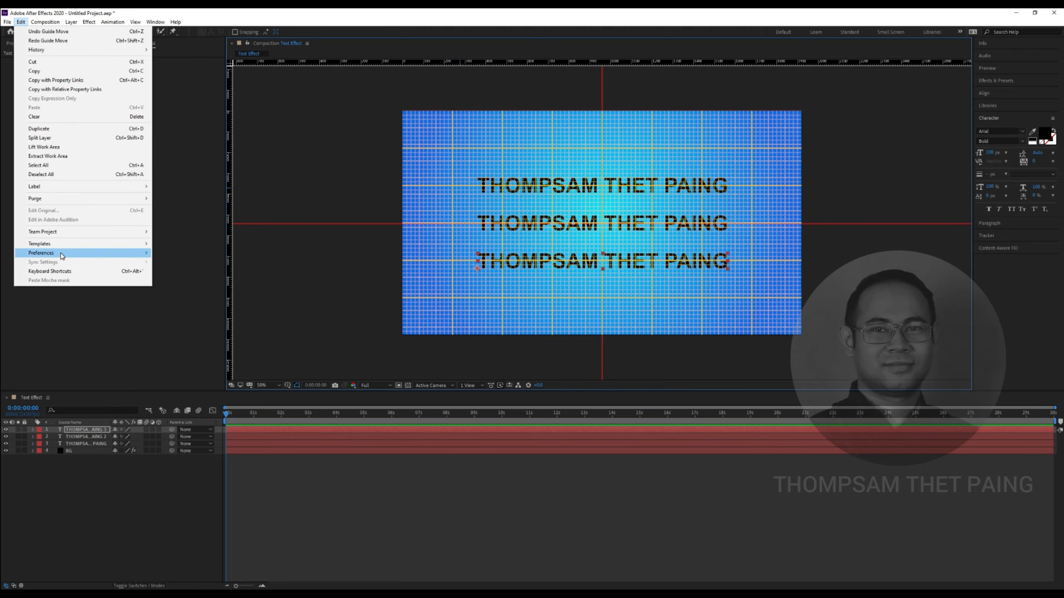
mouse_move(62, 254)
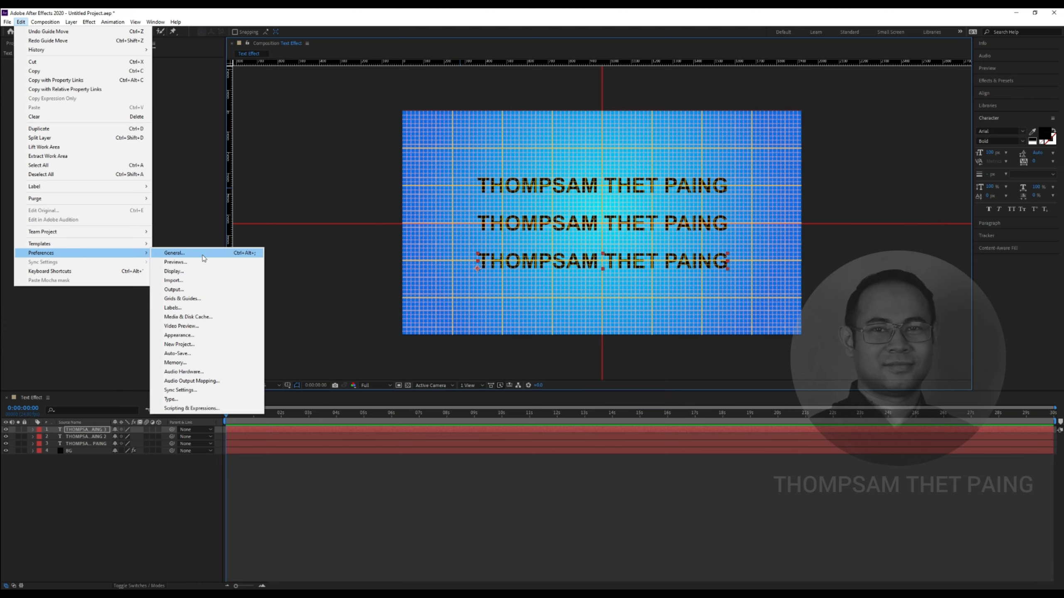
click(203, 254)
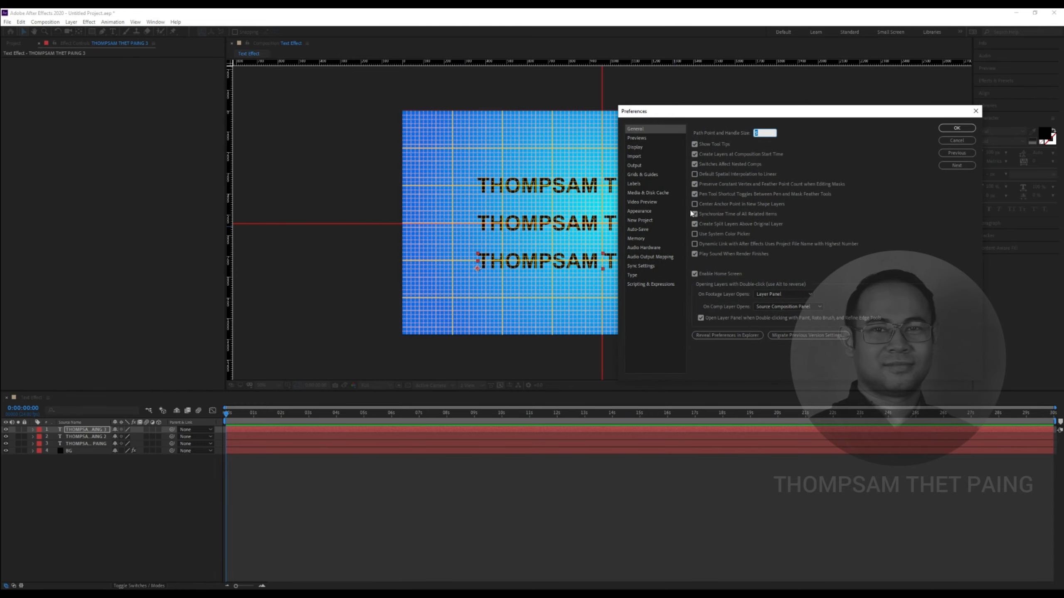
click(643, 174)
click(756, 142)
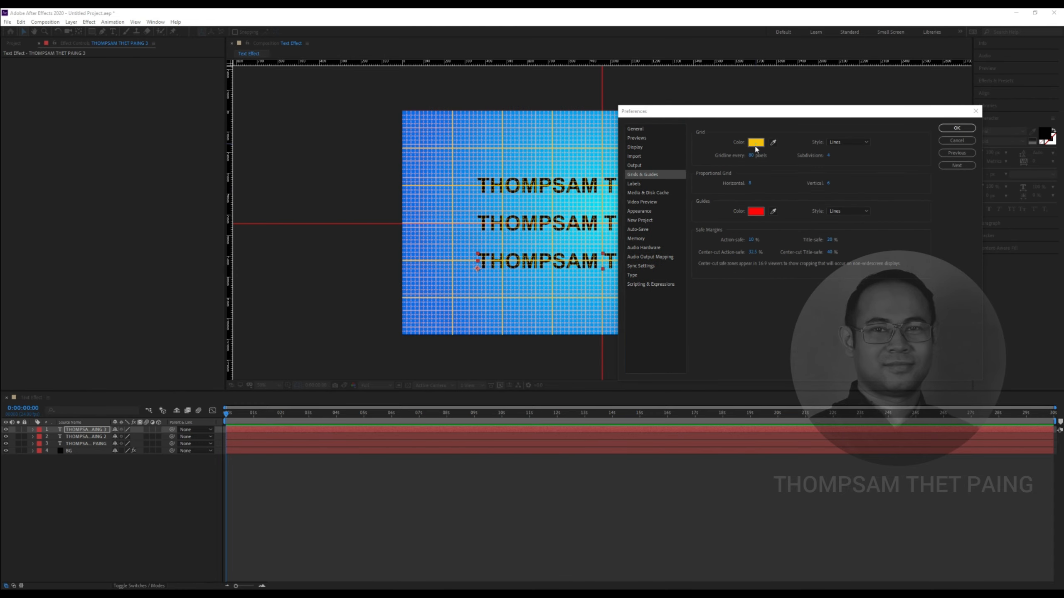
click(742, 242)
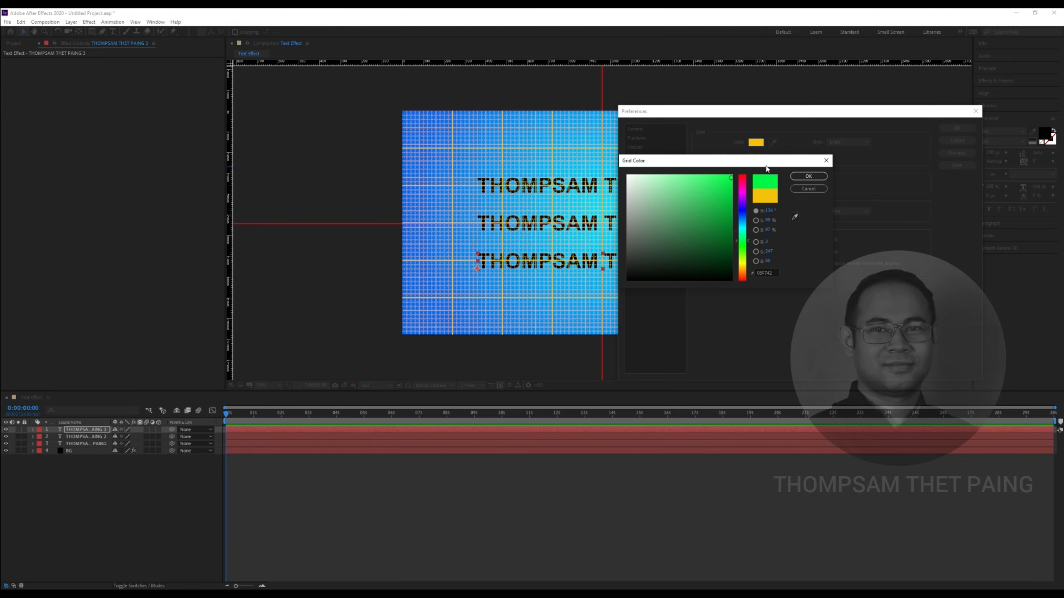
drag(765, 161, 589, 143)
click(534, 232)
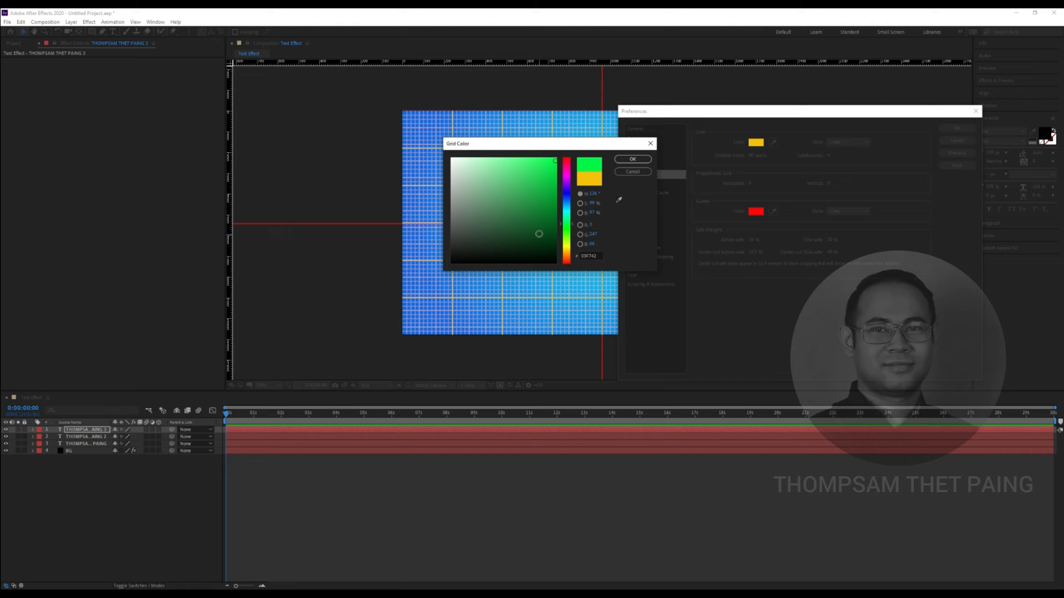
click(529, 223)
click(626, 163)
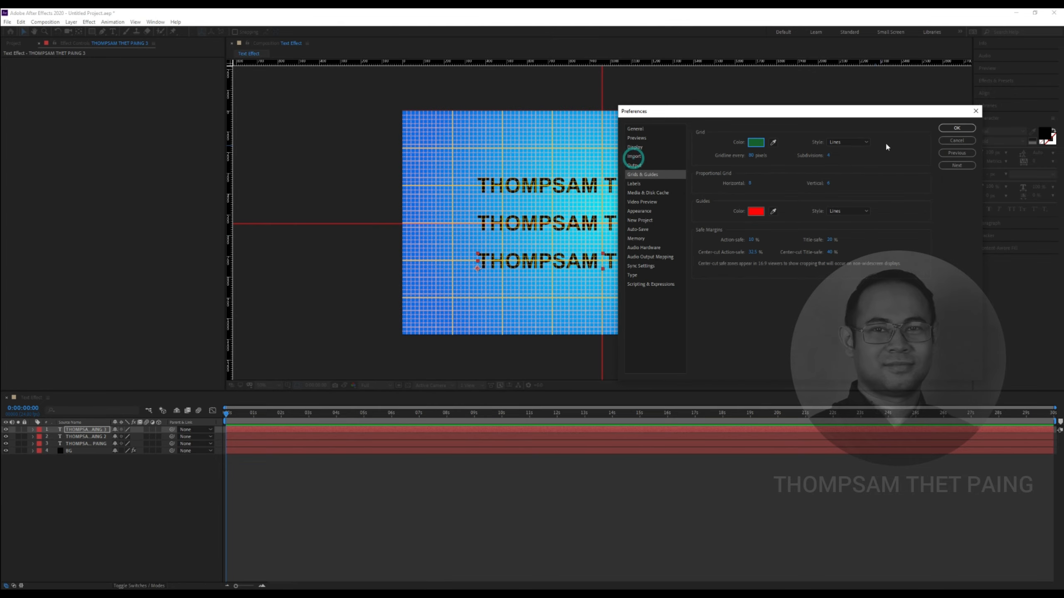
click(951, 127)
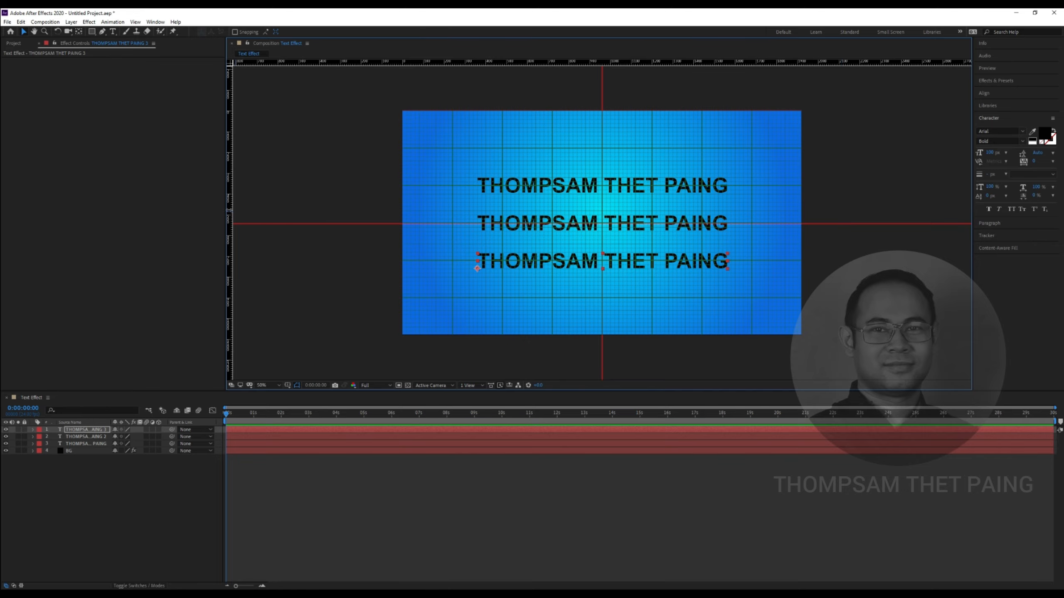
Place vertical guides at the text's left and right edges and hide the fine grid
drag(230, 212, 478, 212)
drag(230, 219, 727, 238)
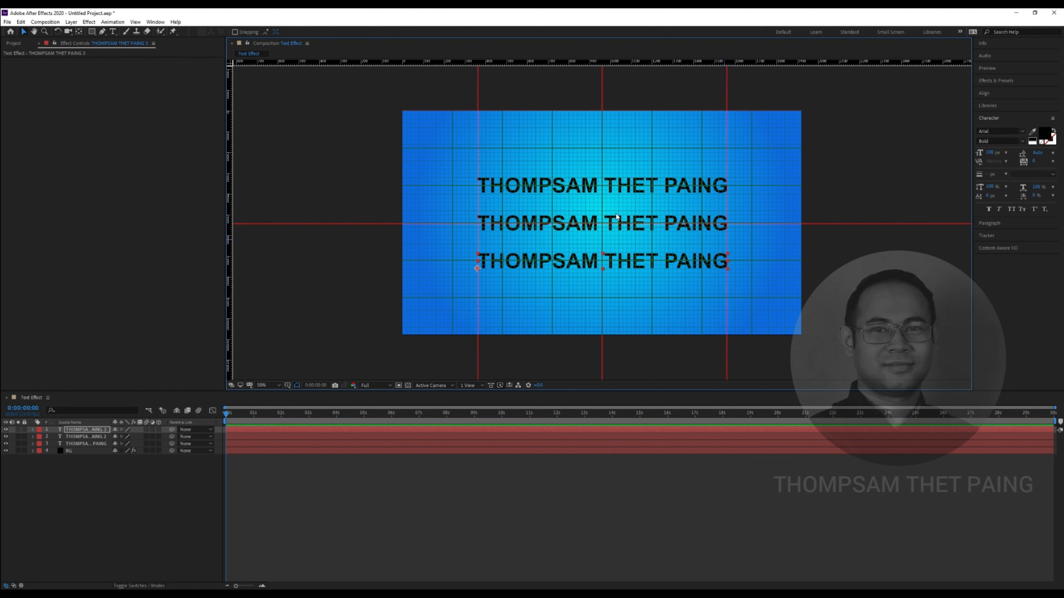
key(ctrl+apostrophe)
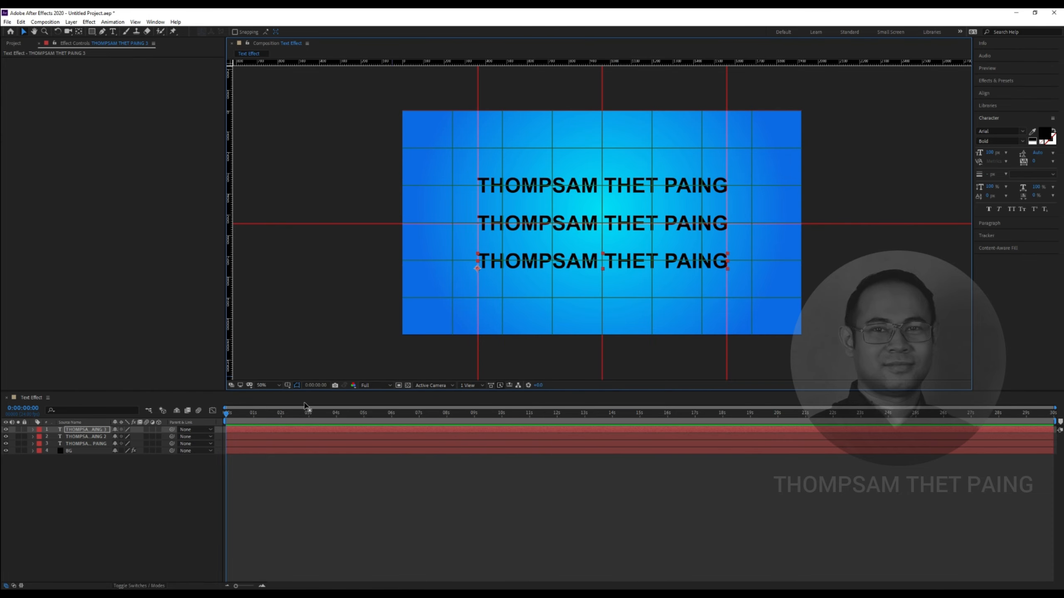
Turn off the proportional grid and select the duplicate text layers
click(287, 385)
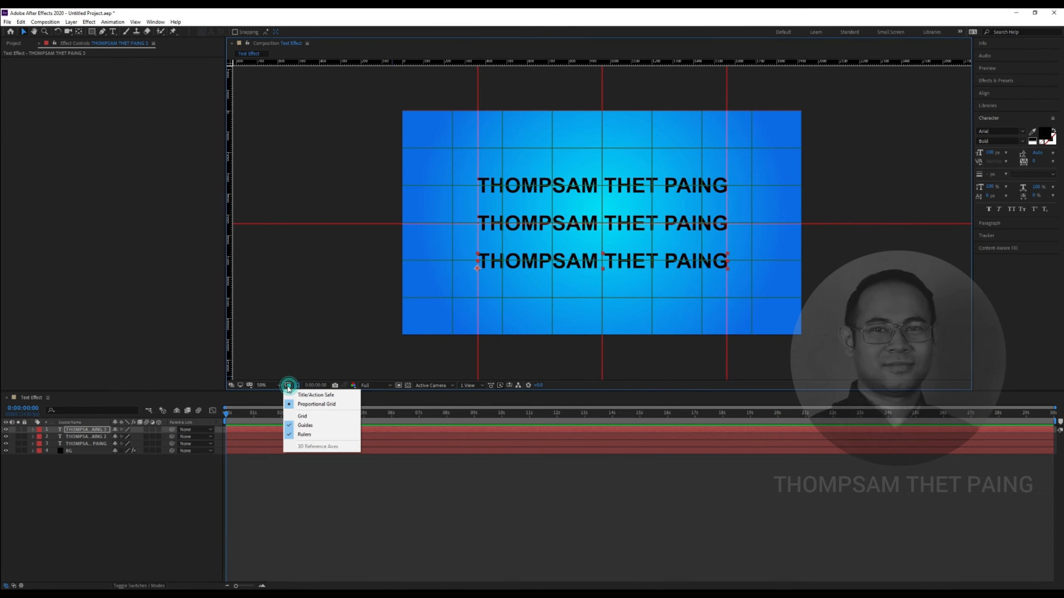
click(329, 404)
scroll(605, 256, up, 1)
scroll(605, 256, down, 1)
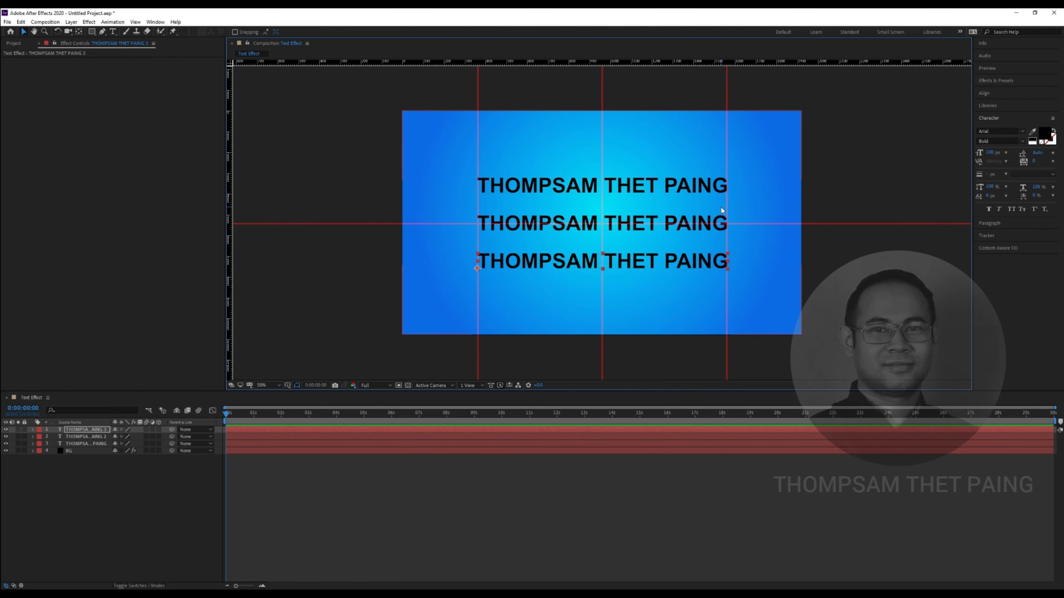
click(84, 495)
click(101, 427)
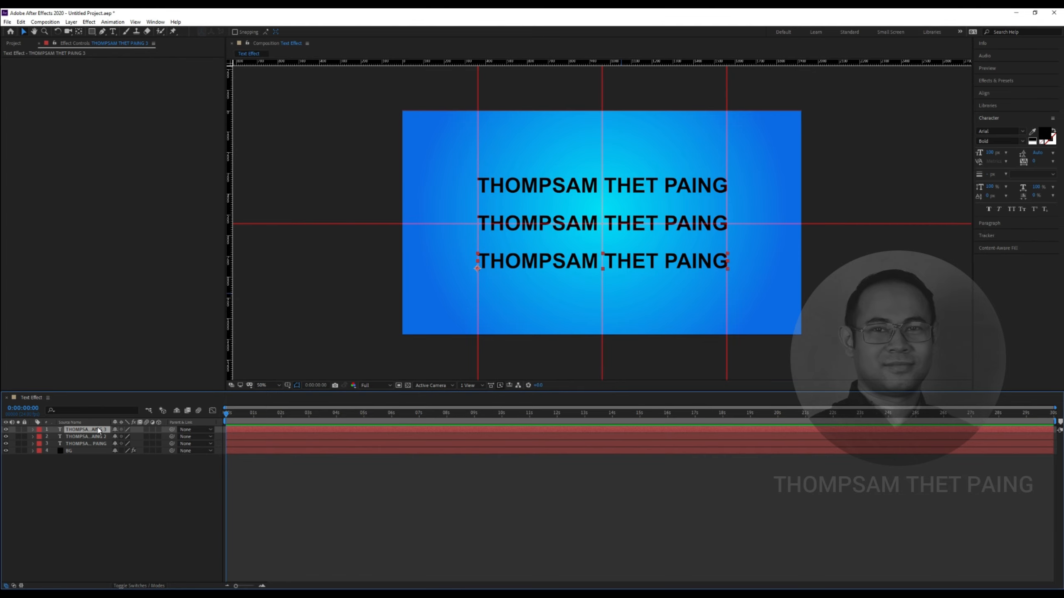
Delete the duplicate text layers
key(Delete)
key(Delete)
click(92, 429)
key(Delete)
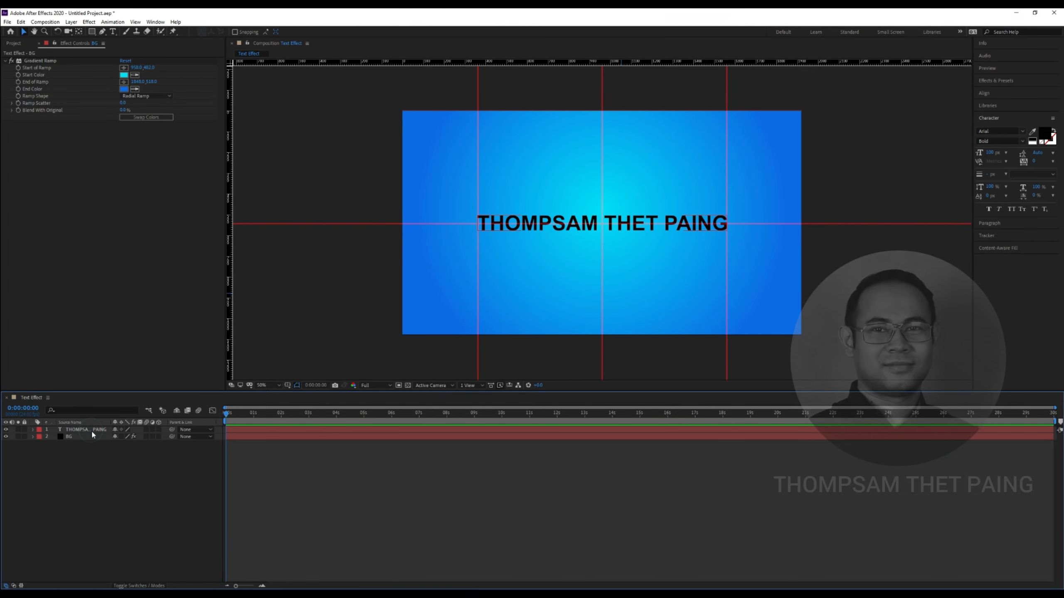
click(645, 219)
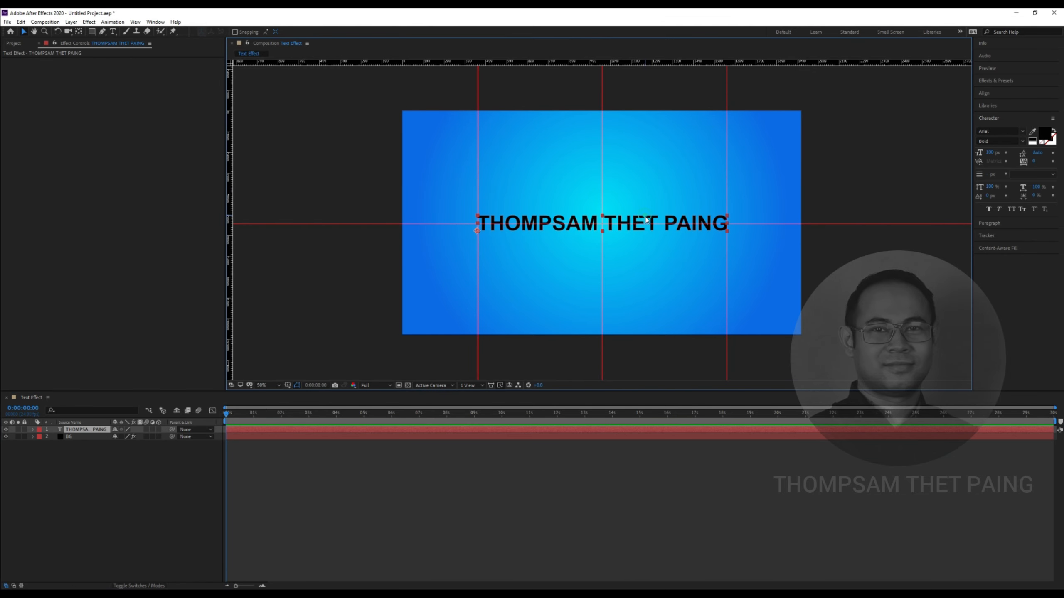
click(989, 153)
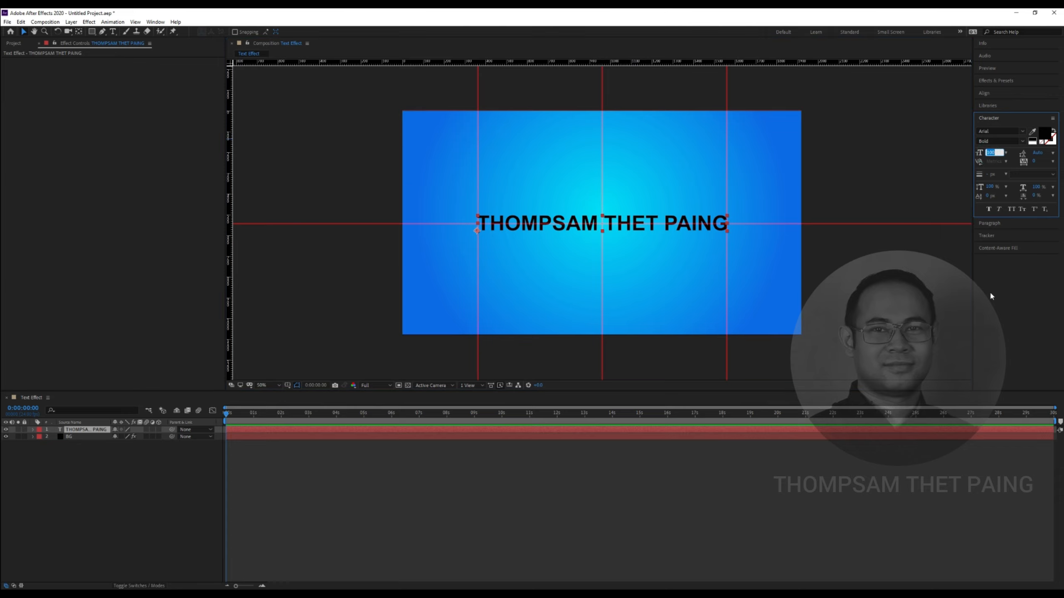
text(130)
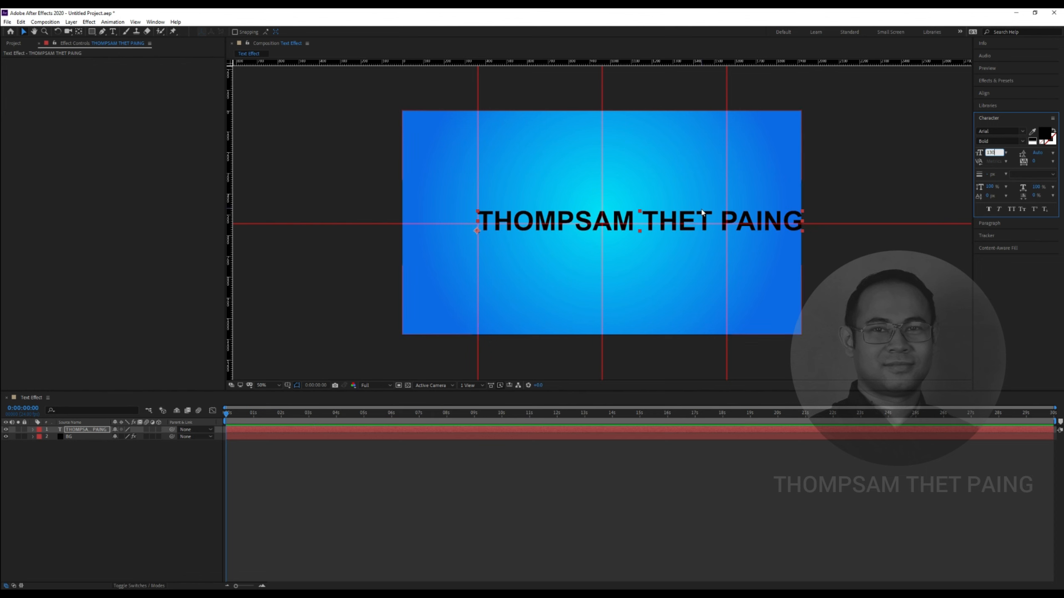
text(100)
key(Return)
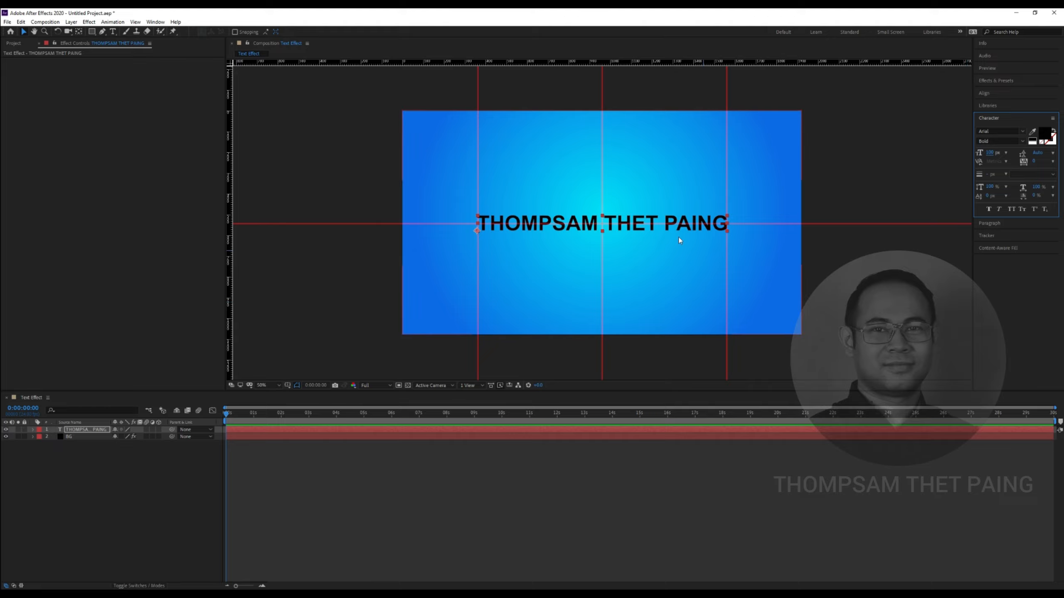
Set the title's tracking to 80, after trying 50 and 150
click(1034, 162)
text(50)
key(Return)
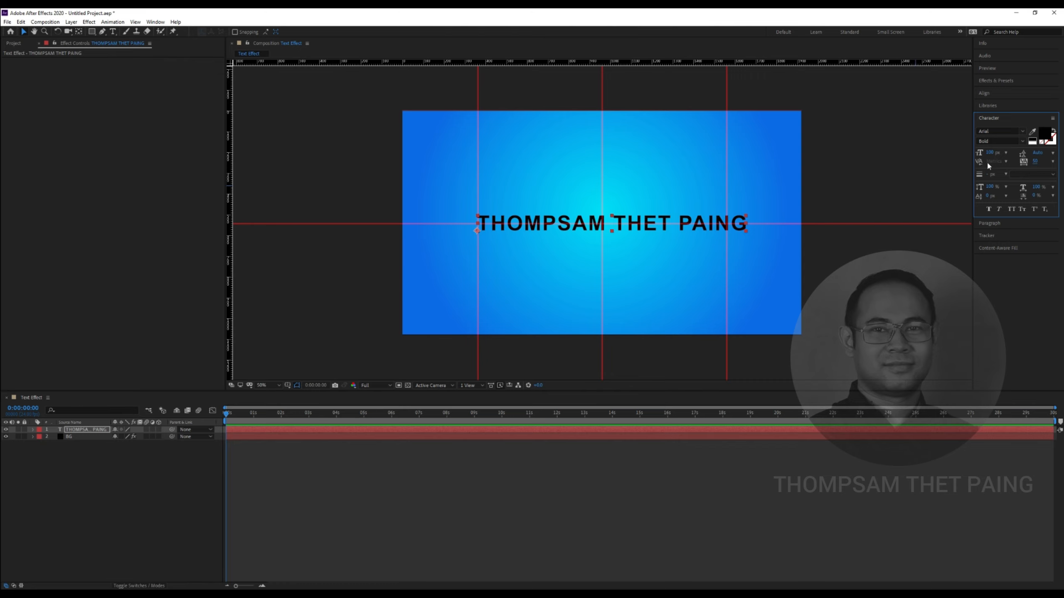
drag(1035, 163, 1062, 162)
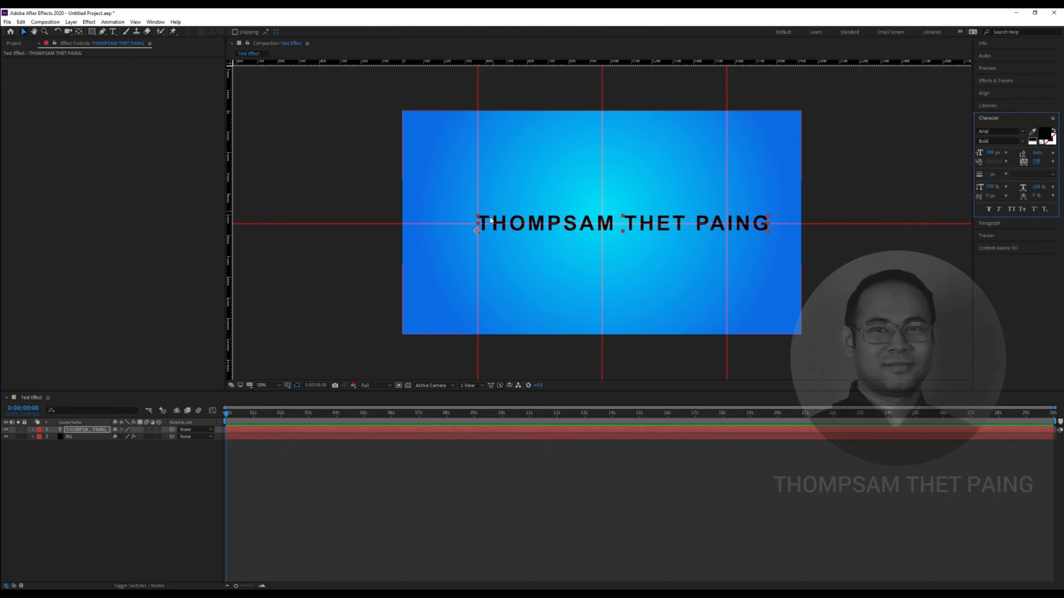
click(1035, 160)
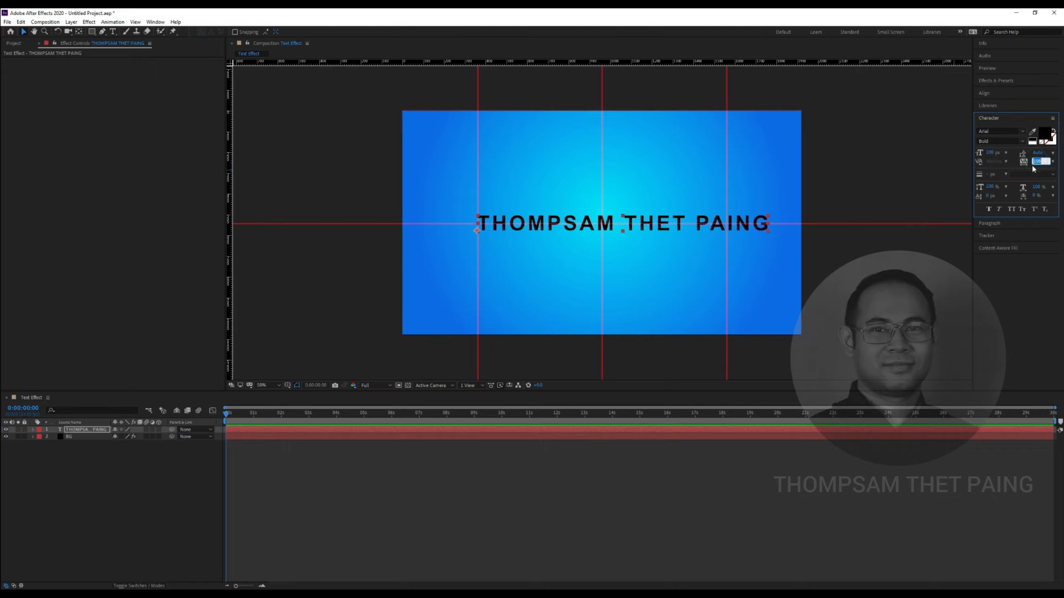
text(150)
key(Return)
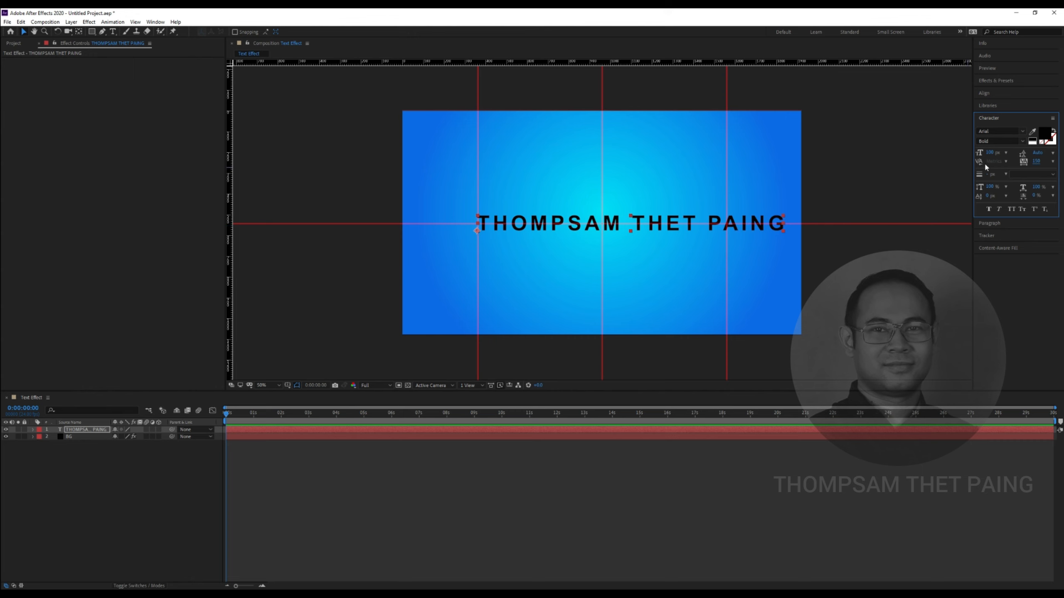
click(1036, 162)
text(80)
key(Return)
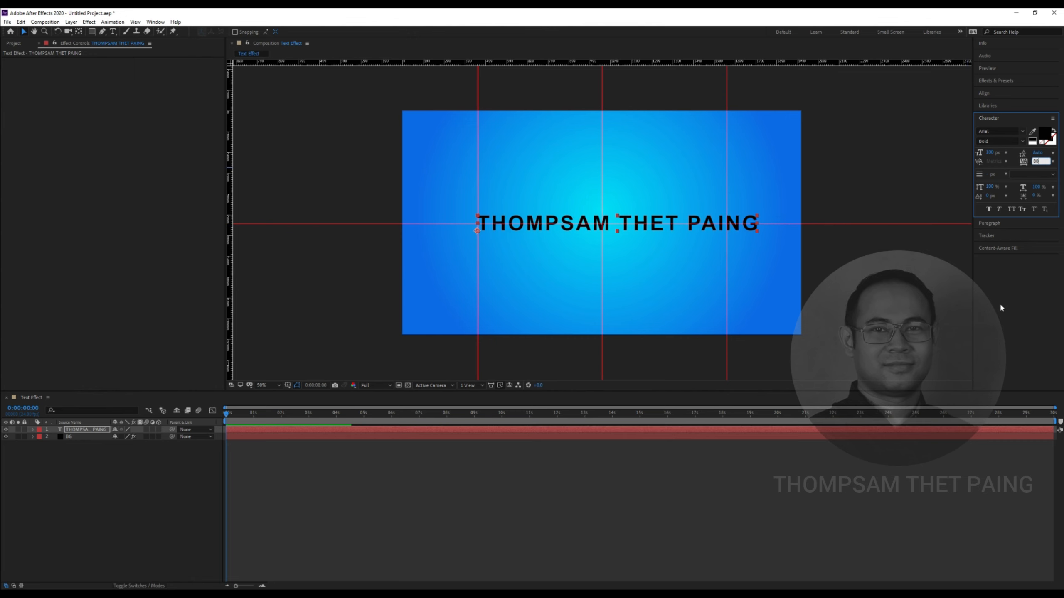
Centre the title horizontally with Ctrl+Home and nudge it slightly right
click(674, 220)
key(ctrl+Home)
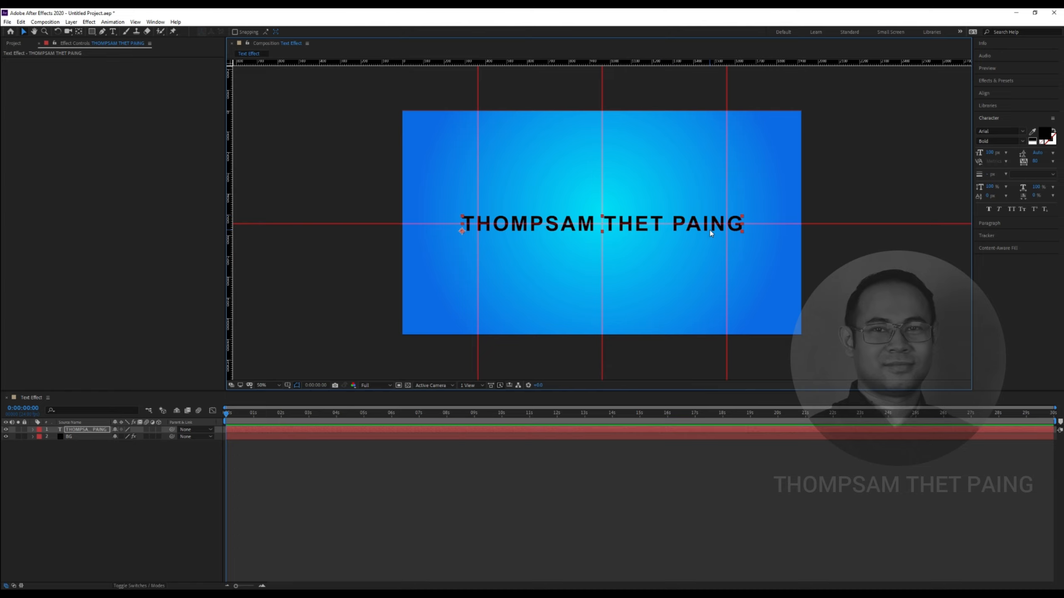
key(Right)
key(Right)
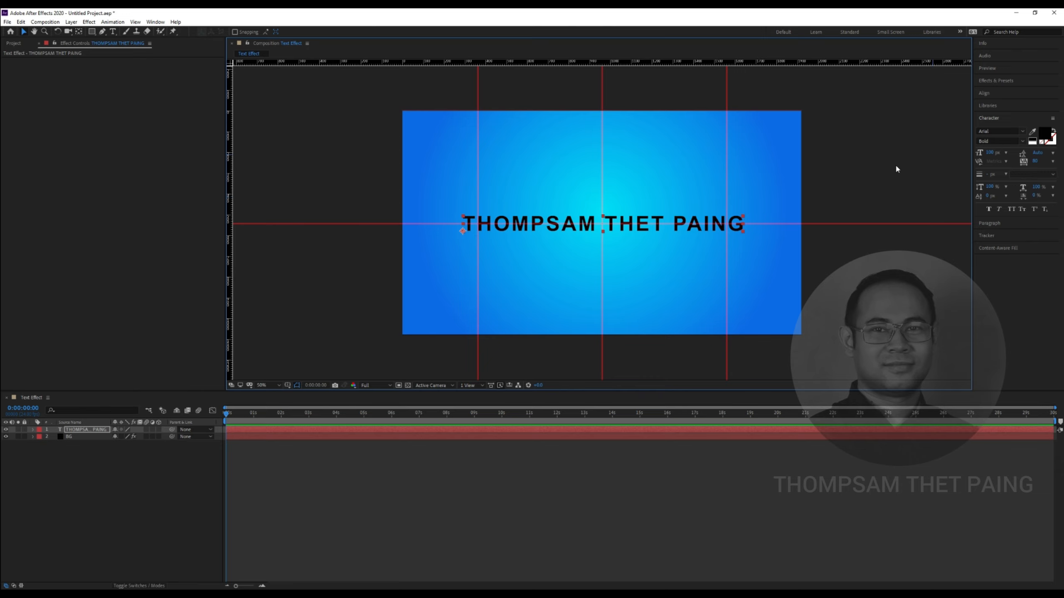
Try Bauhaus 93 and Bowlby One SC, then set the whole title in Doppio One
click(1023, 134)
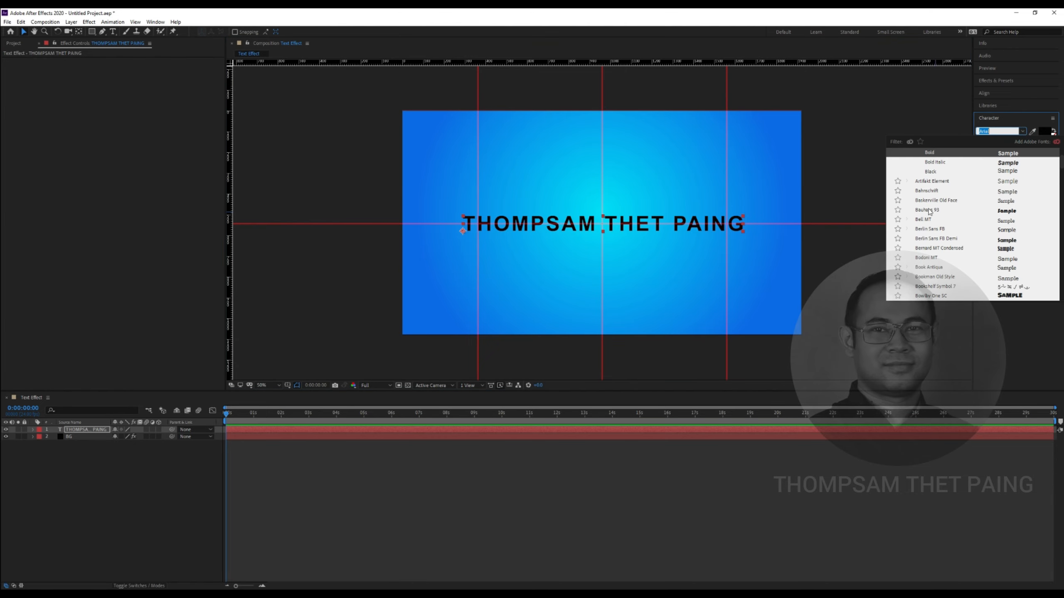
scroll(956, 232, down, 3)
scroll(956, 229, up, 2)
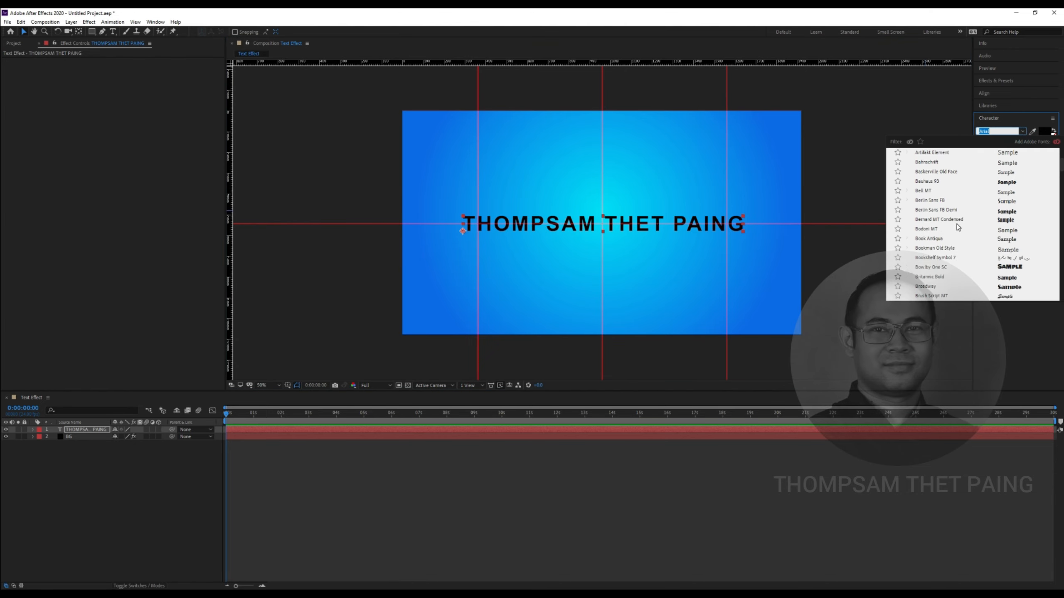
click(1011, 185)
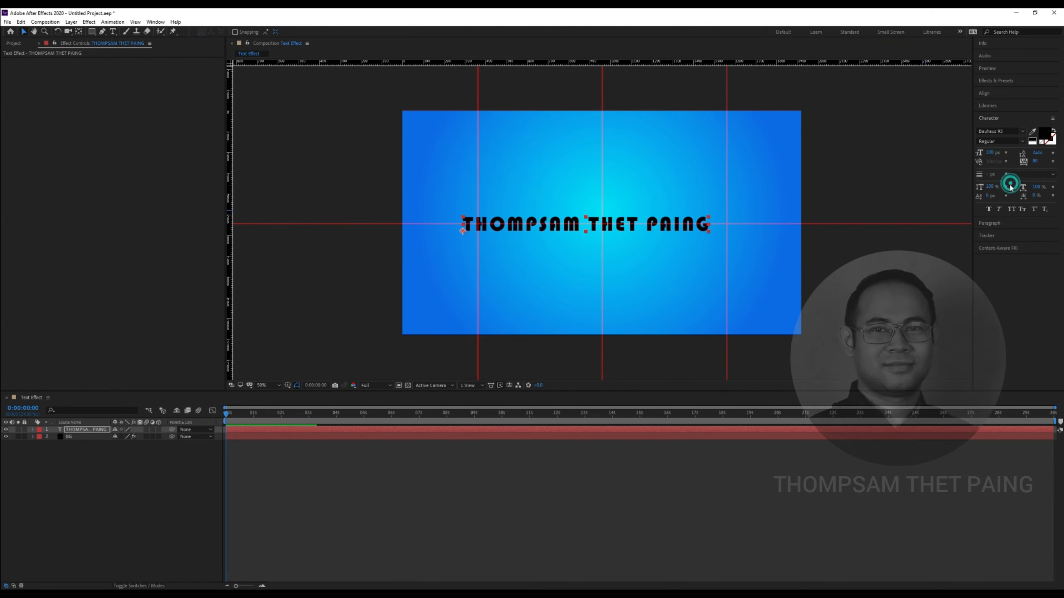
click(1020, 133)
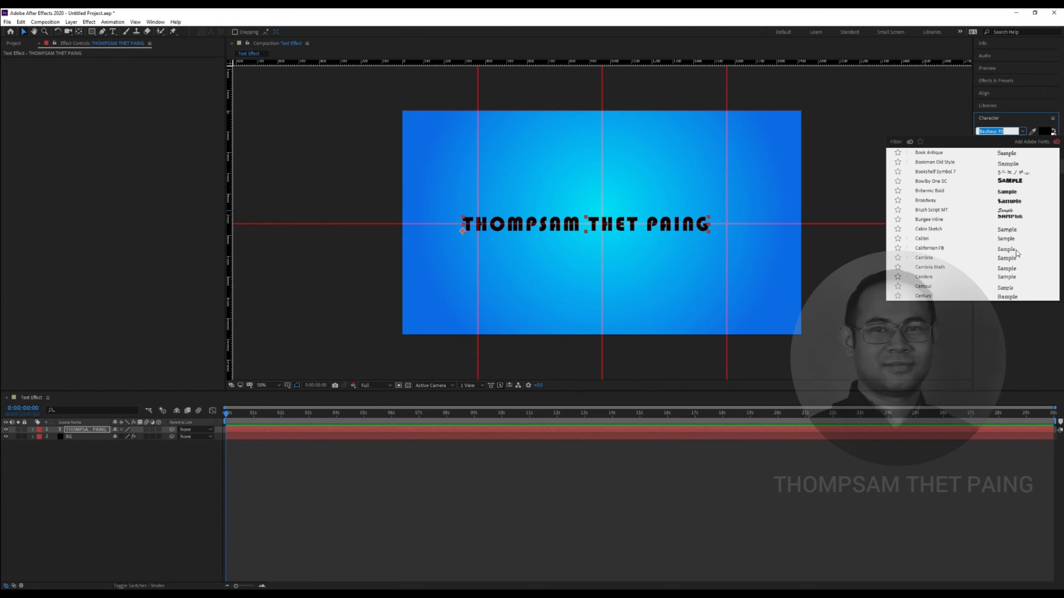
click(1016, 184)
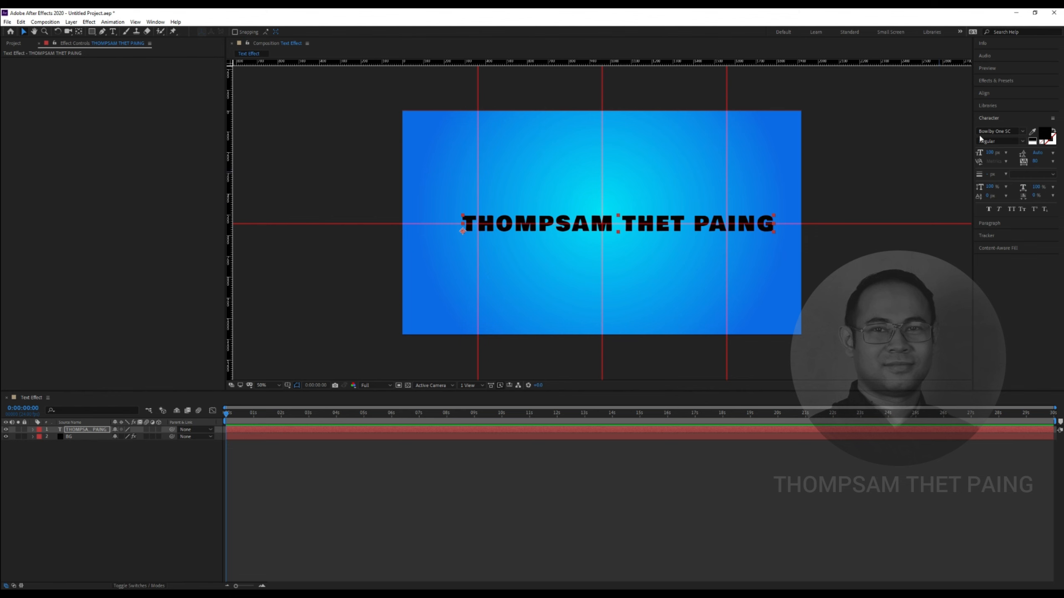
click(1025, 133)
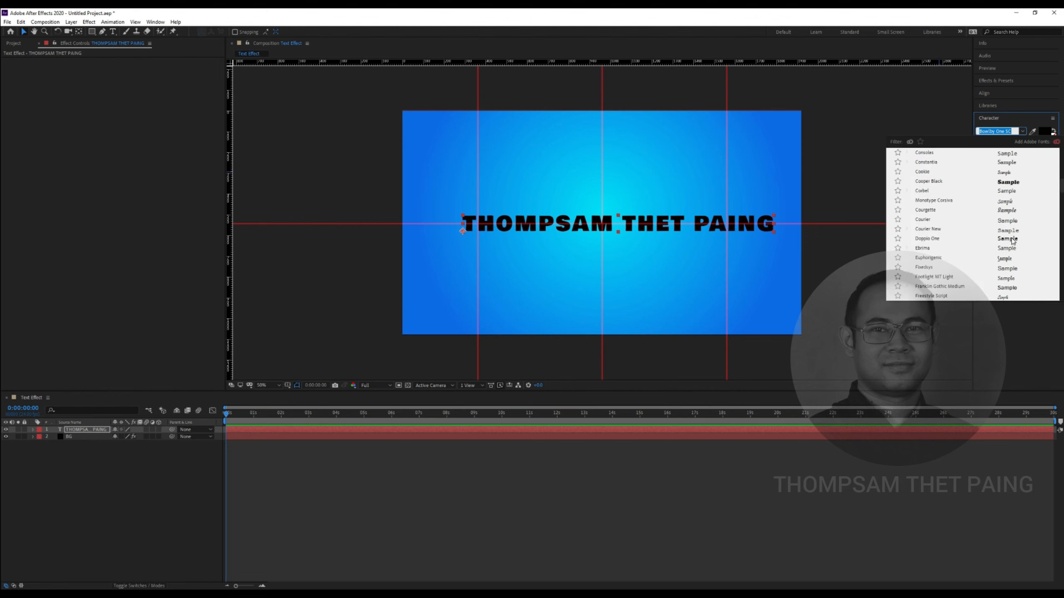
click(1011, 239)
click(584, 224)
click(113, 32)
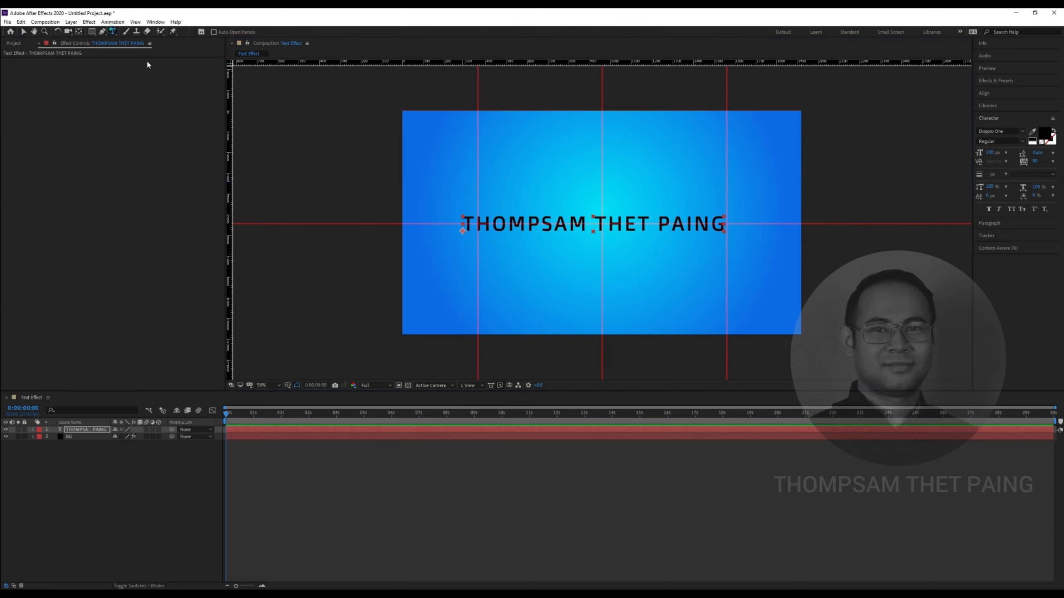
drag(586, 222, 437, 207)
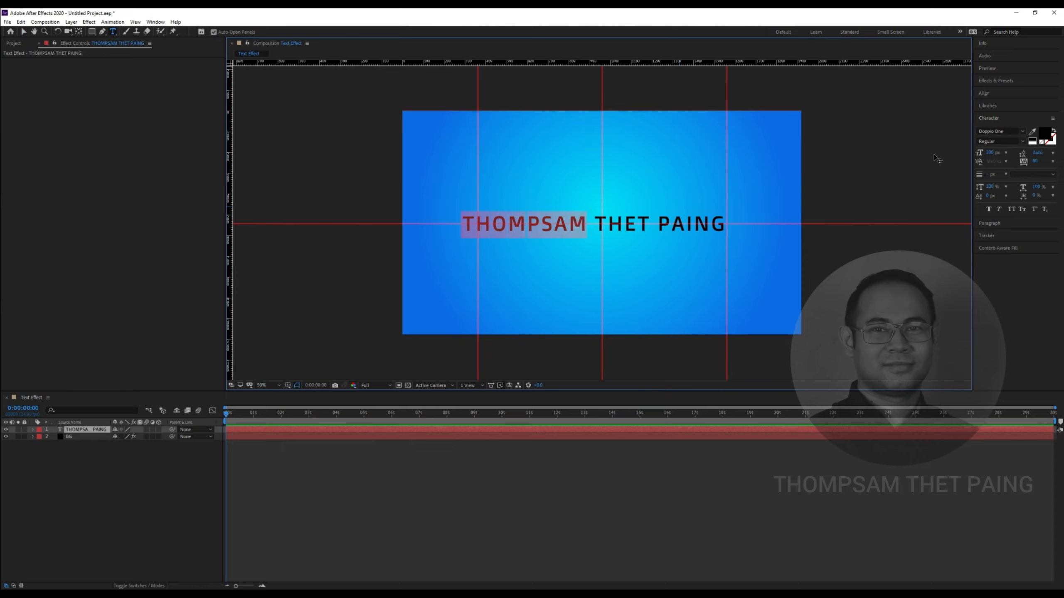
click(1022, 131)
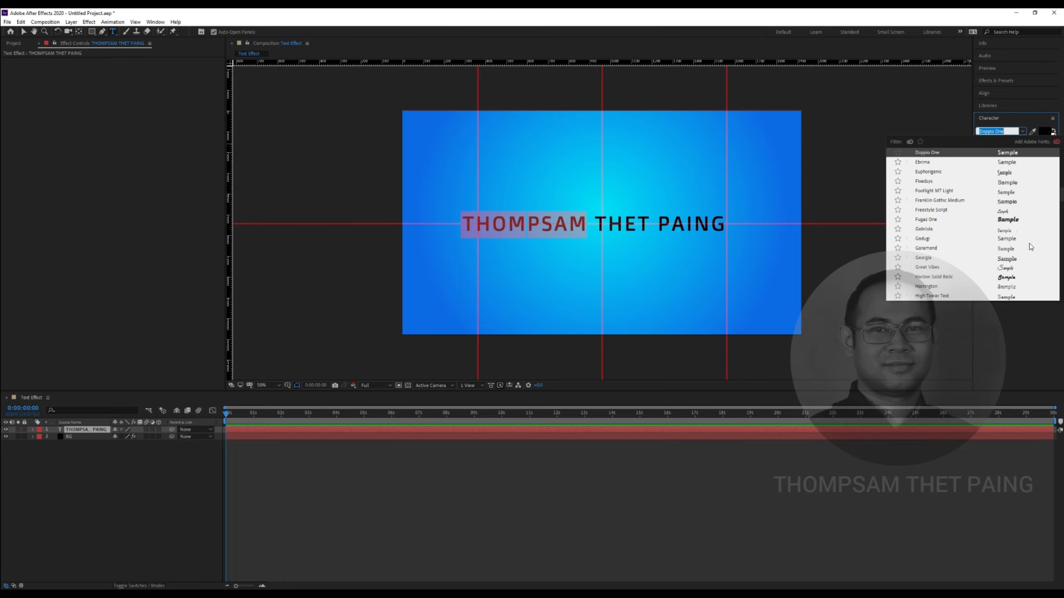
click(1002, 231)
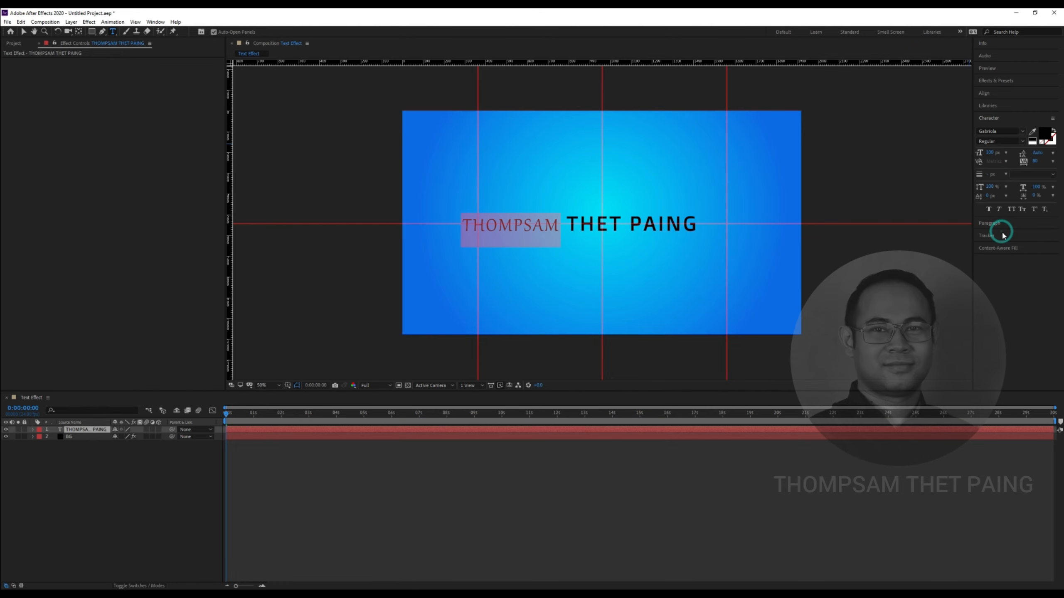
click(1022, 131)
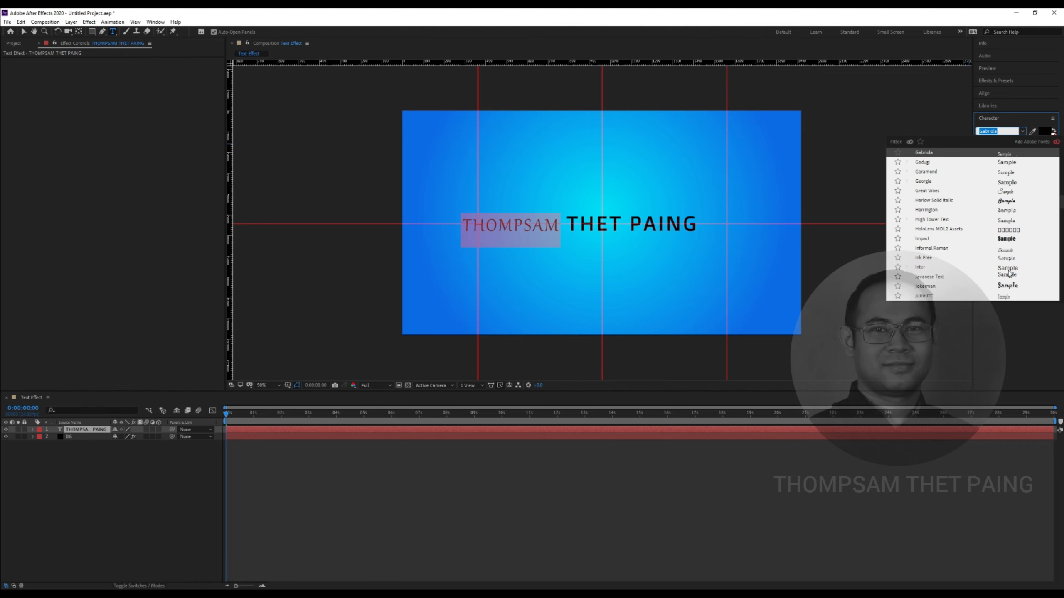
click(1009, 276)
click(622, 223)
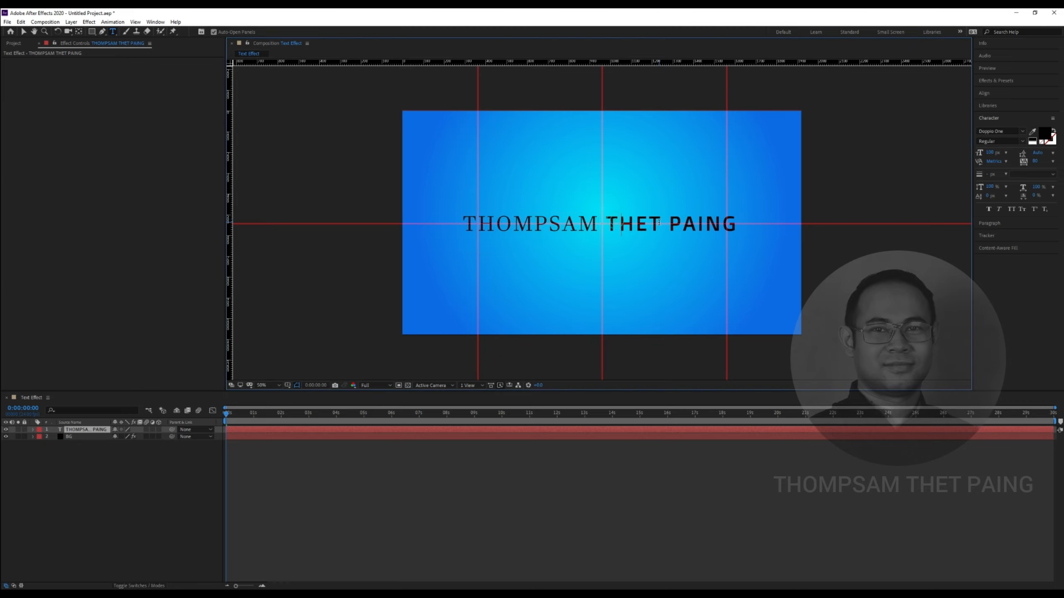
drag(609, 221, 738, 224)
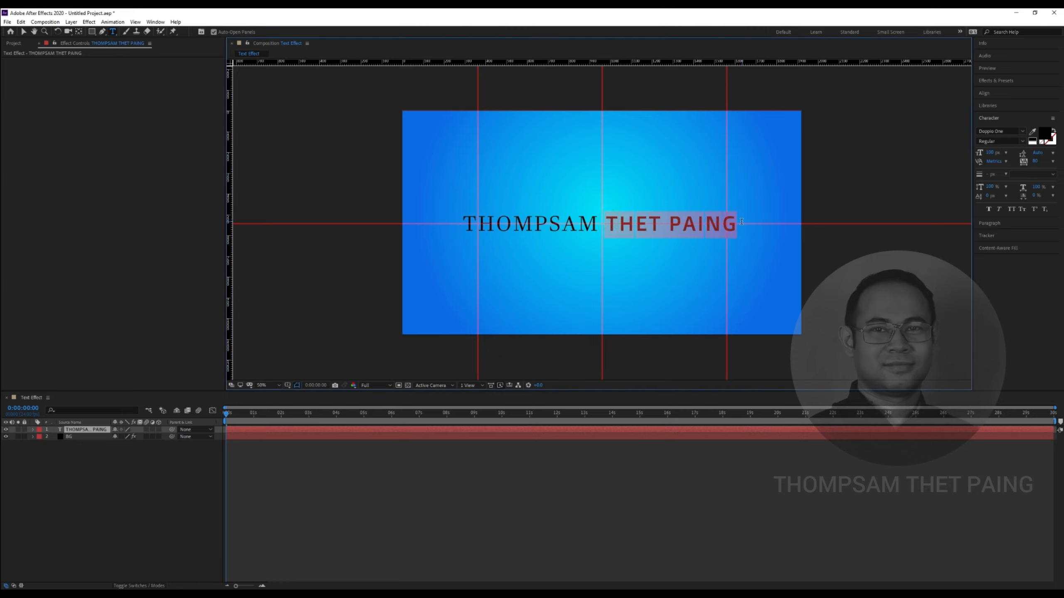
click(1020, 131)
scroll(1027, 201, up, 5)
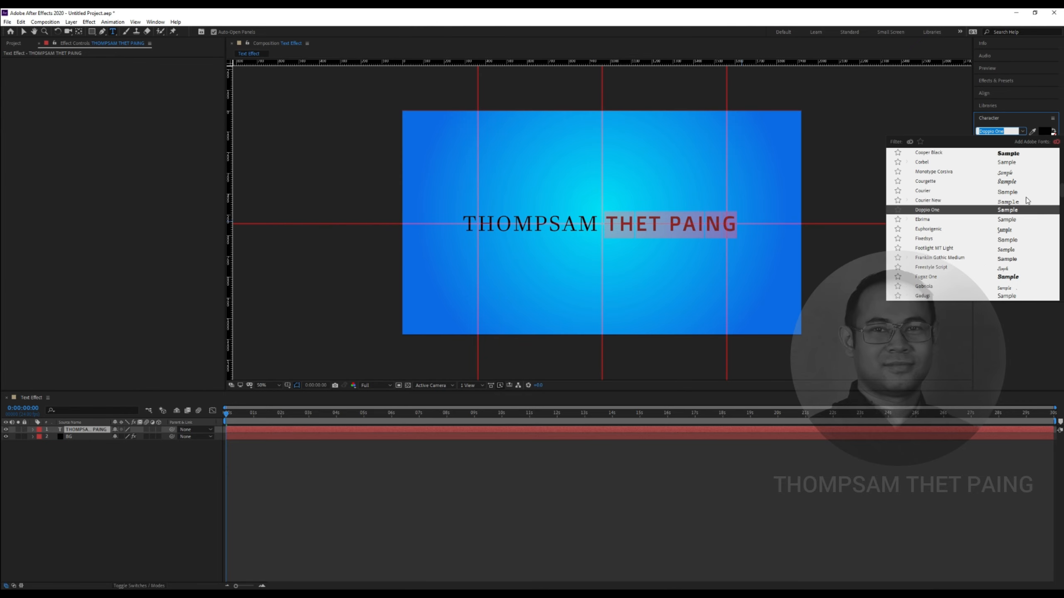
scroll(1026, 201, up, 1)
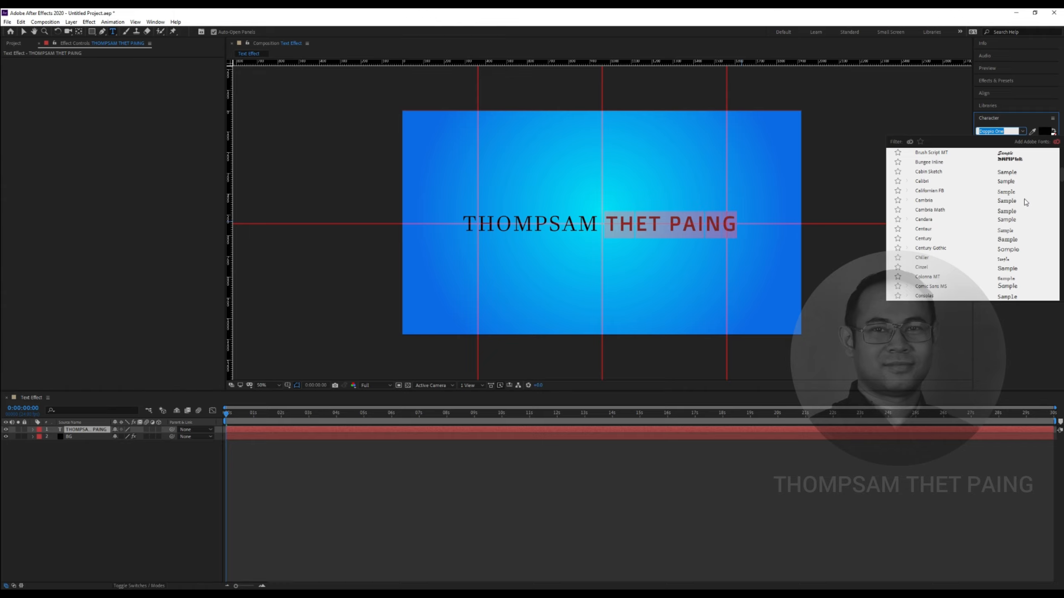
scroll(1025, 202, up, 5)
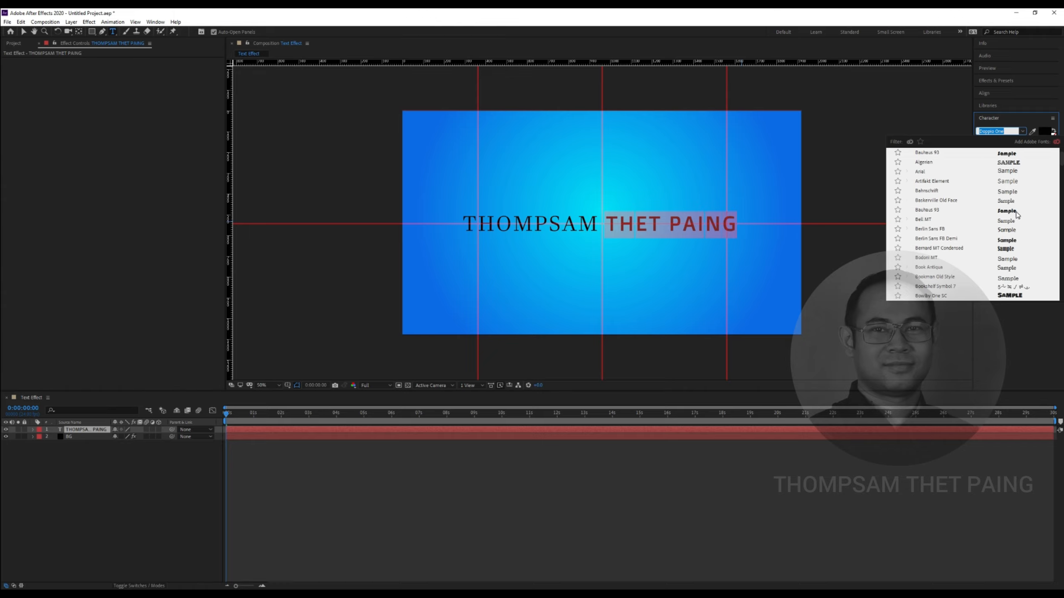
click(1017, 211)
click(716, 227)
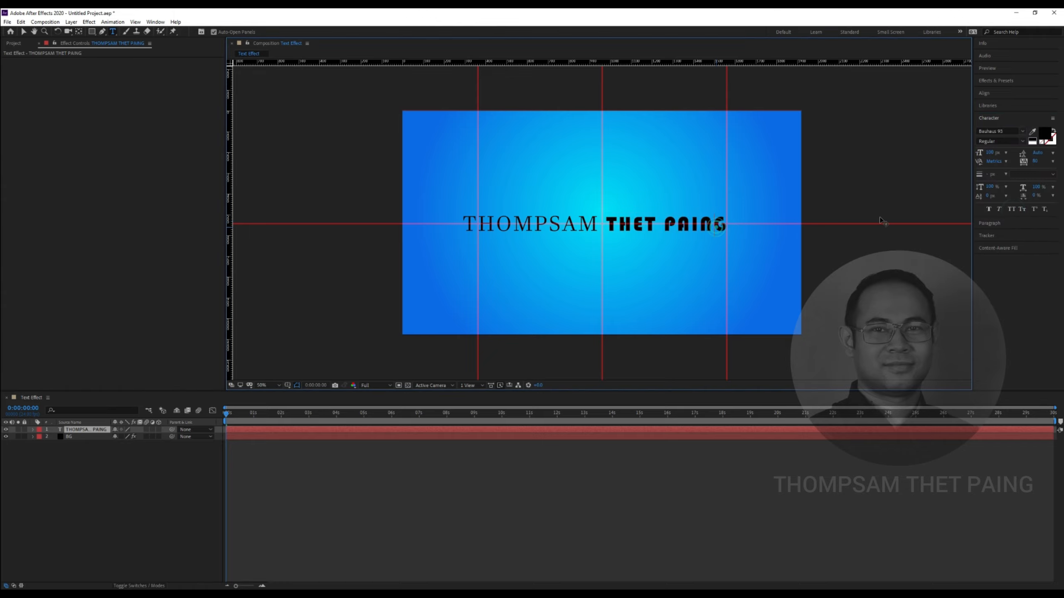
Nudge the title layer two steps right and adjust the horizontal guide slightly
click(24, 32)
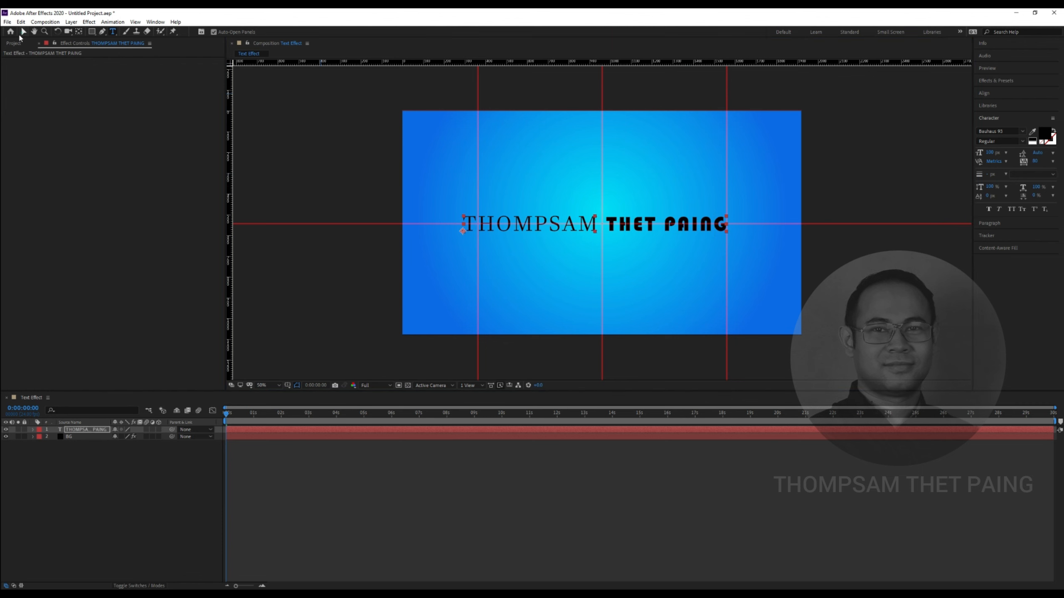
click(642, 223)
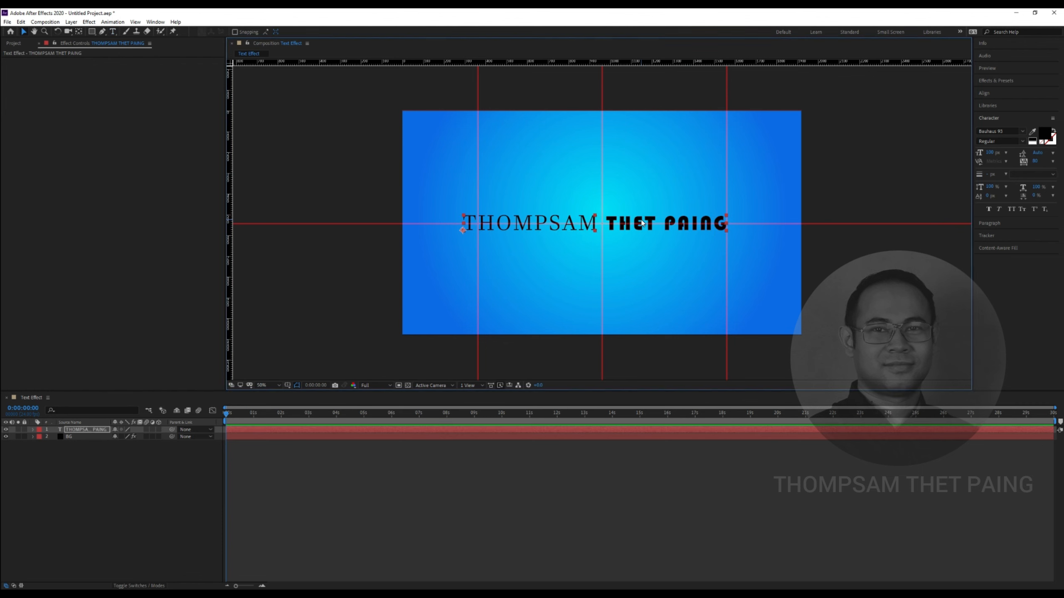
key(Right)
key(Right)
key(Right)
key(Right)
key(Right)
key(Right)
key(Right)
key(Right)
key(Right)
key(Right)
key(Right)
key(Right)
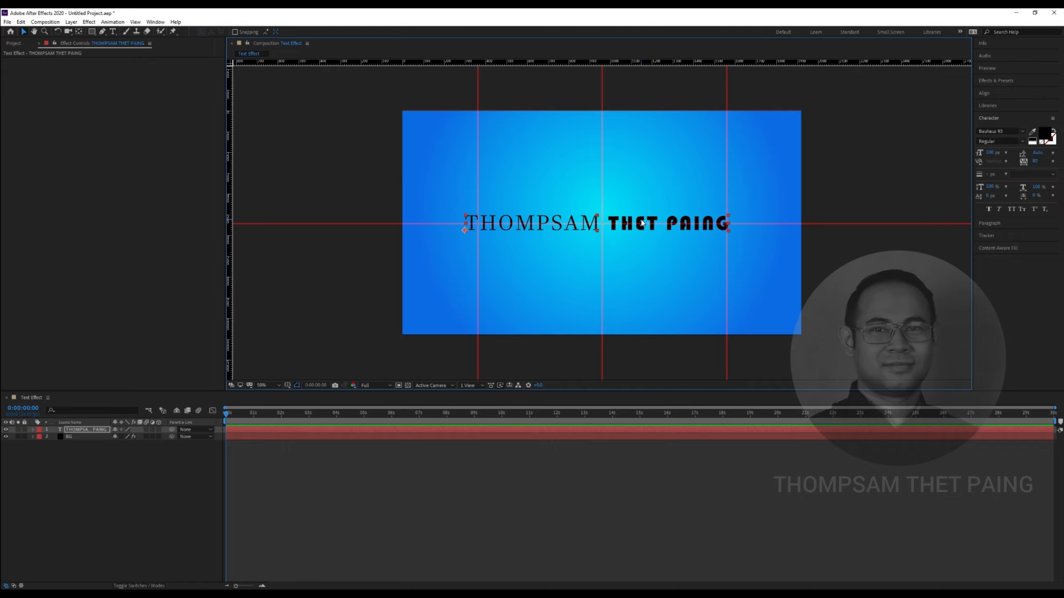
key(Right)
key(Right)
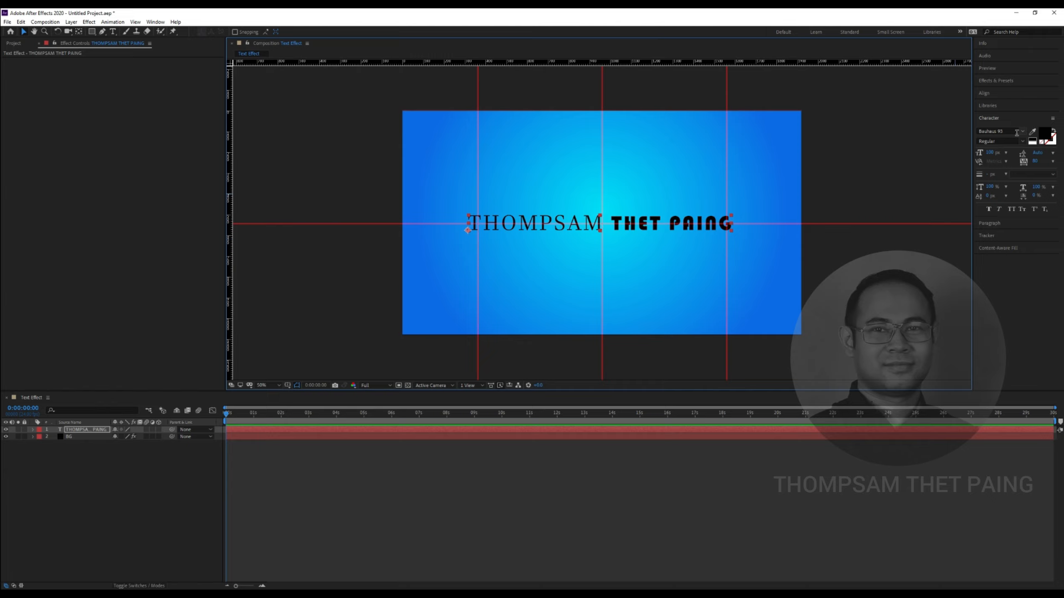
drag(604, 222, 613, 223)
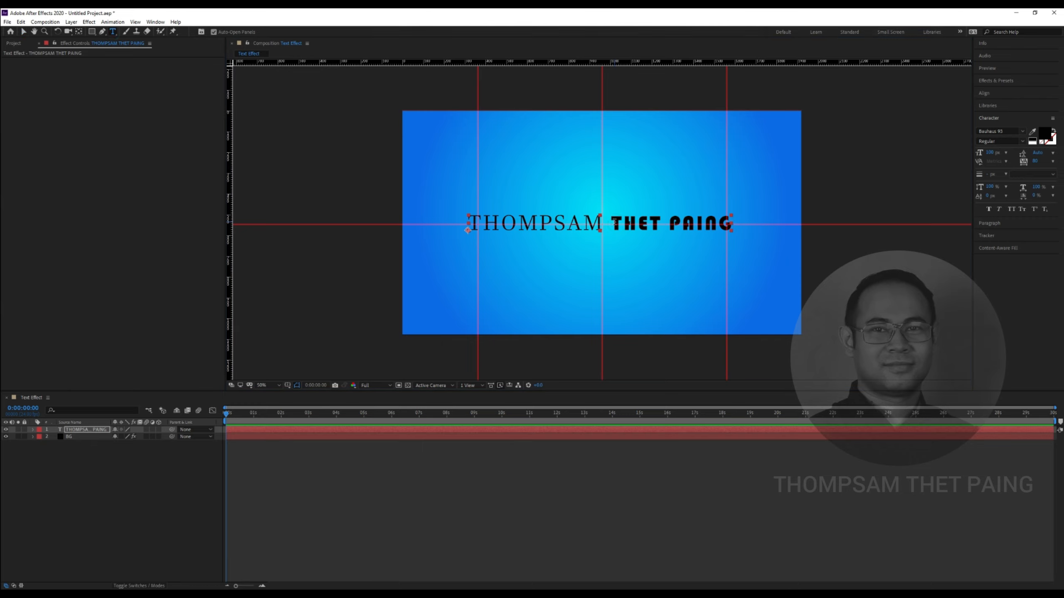
drag(610, 222, 731, 232)
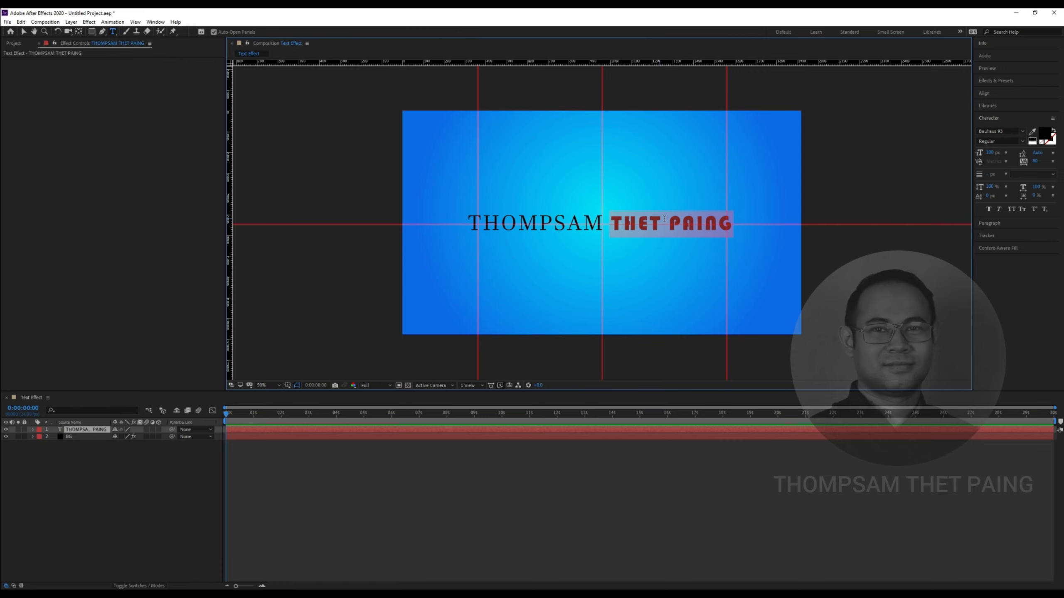
click(1005, 131)
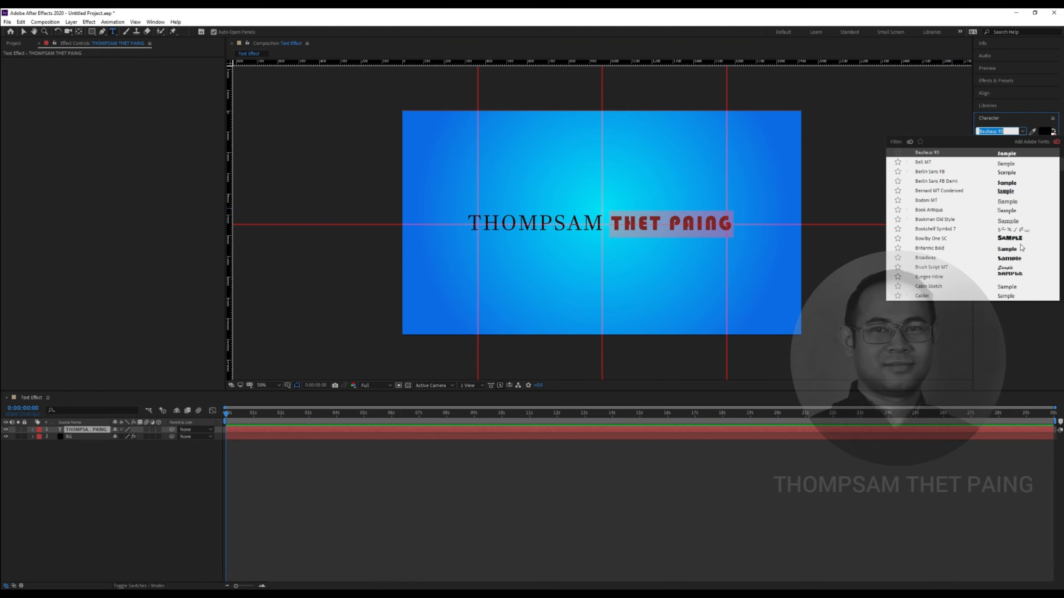
click(1018, 249)
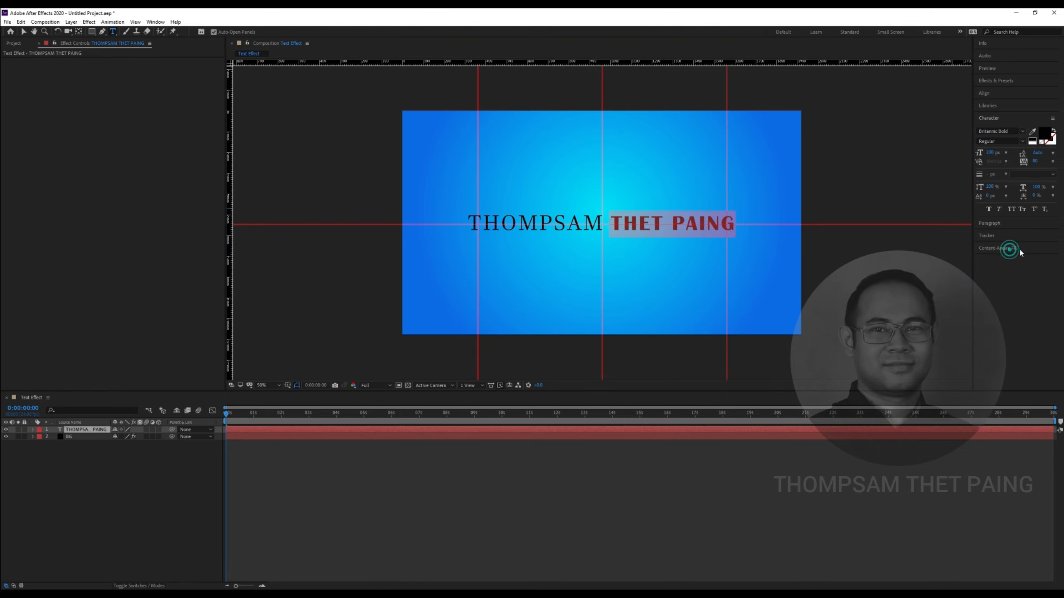
click(591, 221)
drag(589, 222, 465, 224)
click(1021, 132)
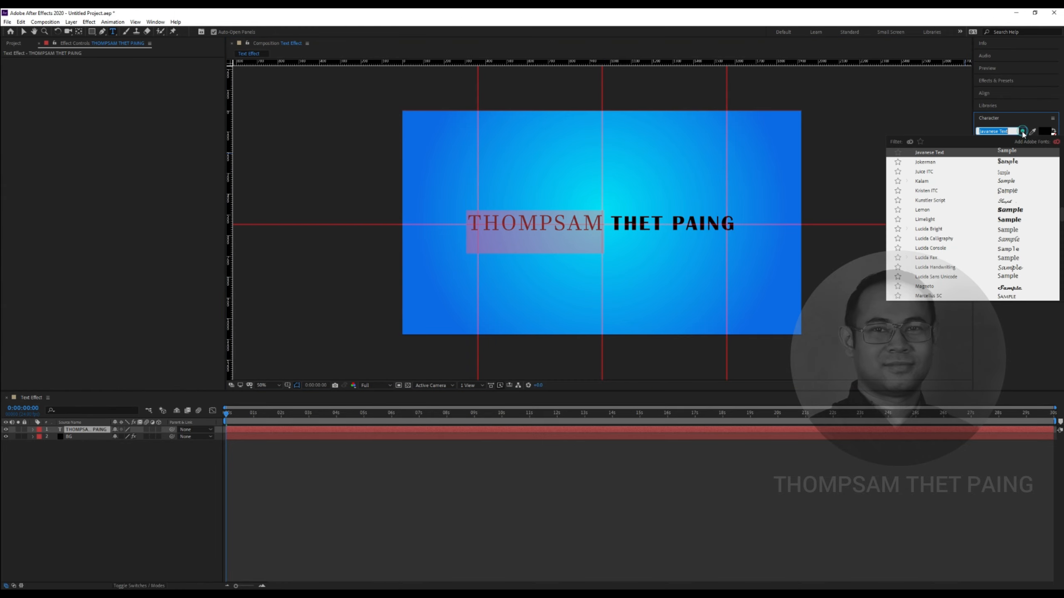
scroll(1014, 227, up, 5)
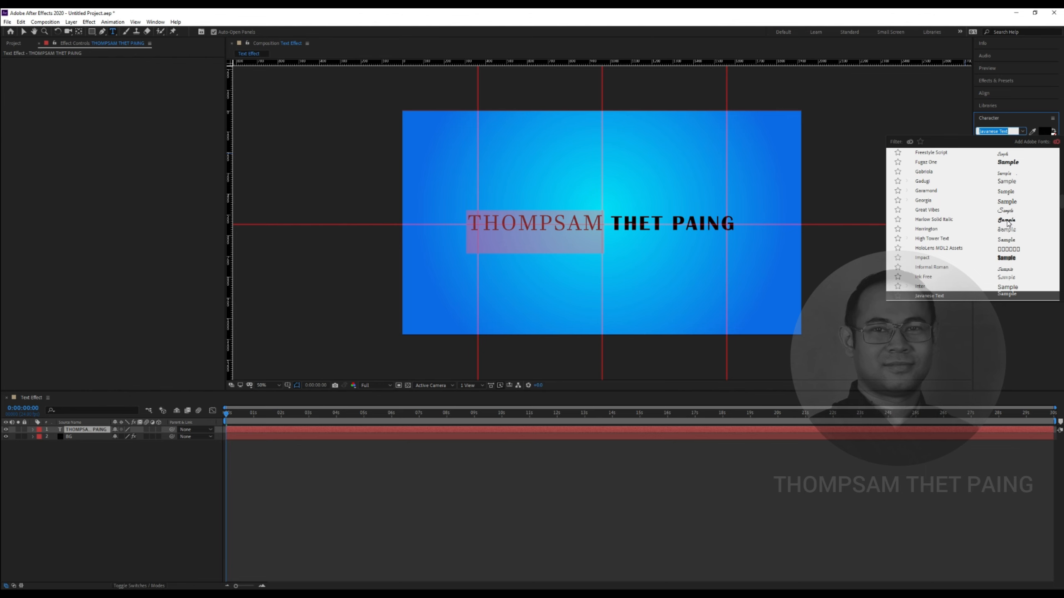
scroll(1008, 185, up, 2)
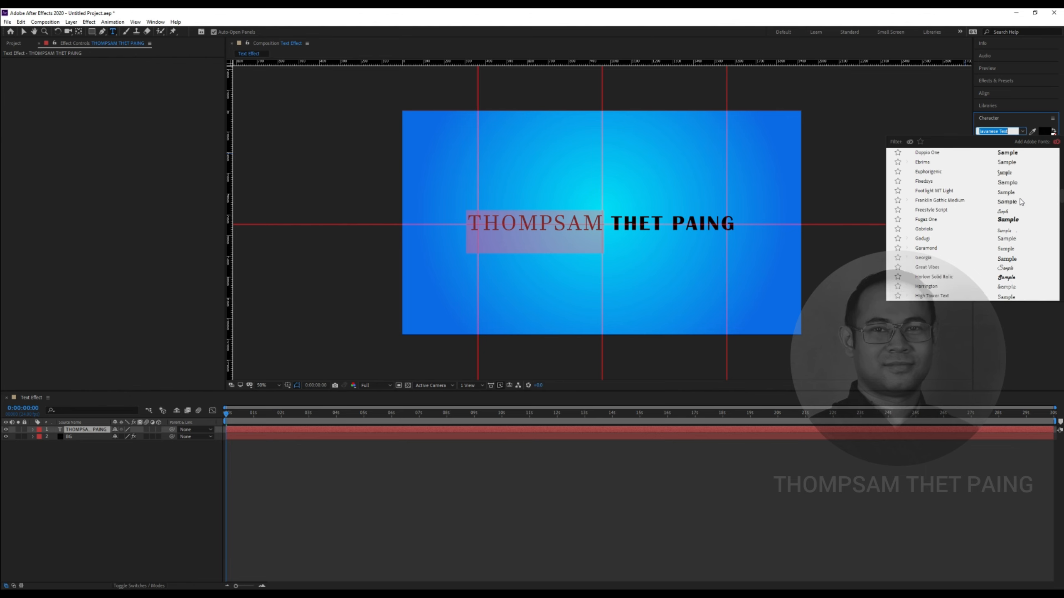
click(1008, 154)
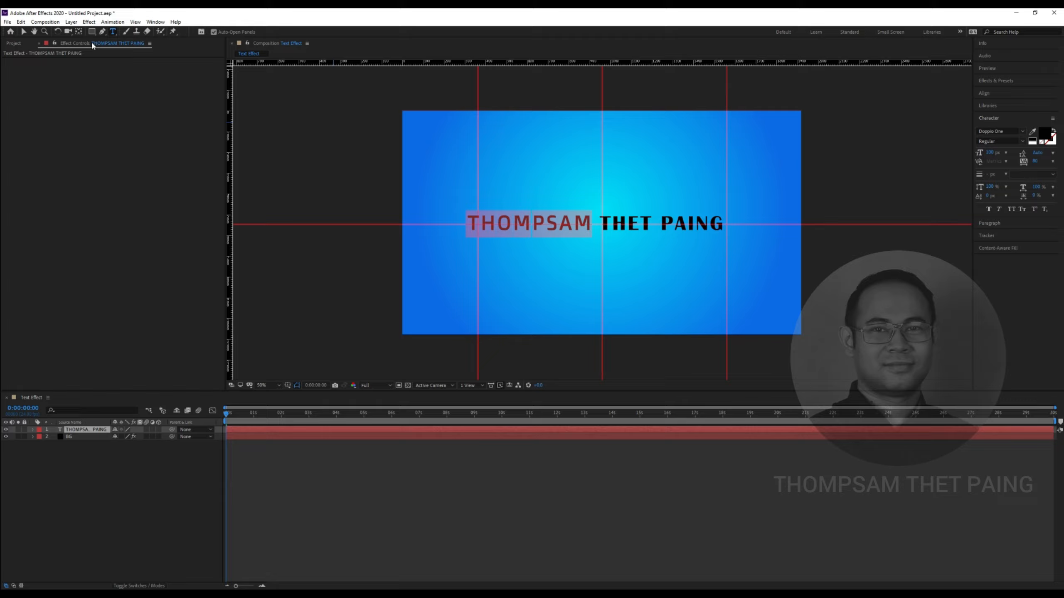
click(23, 32)
Shift the title slightly right and down, toggling Faux Italic on and back off
drag(704, 222, 711, 224)
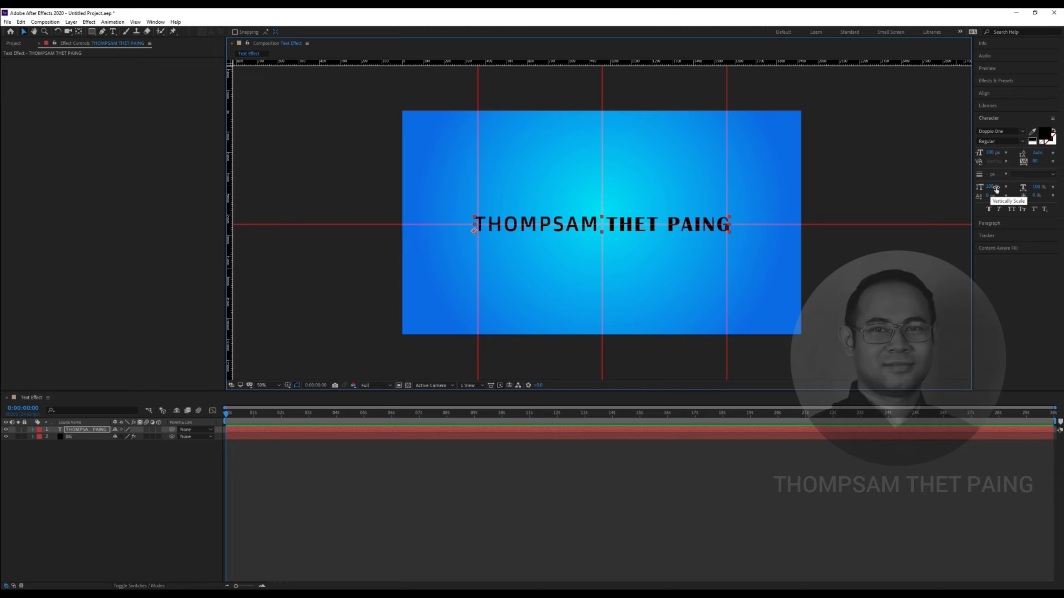
click(1000, 211)
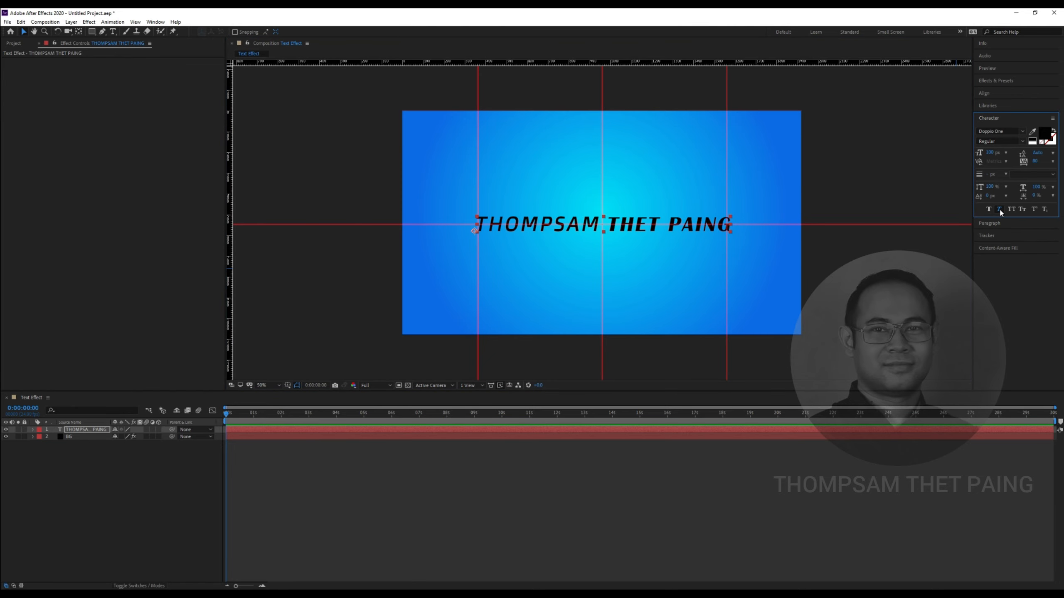
click(1000, 210)
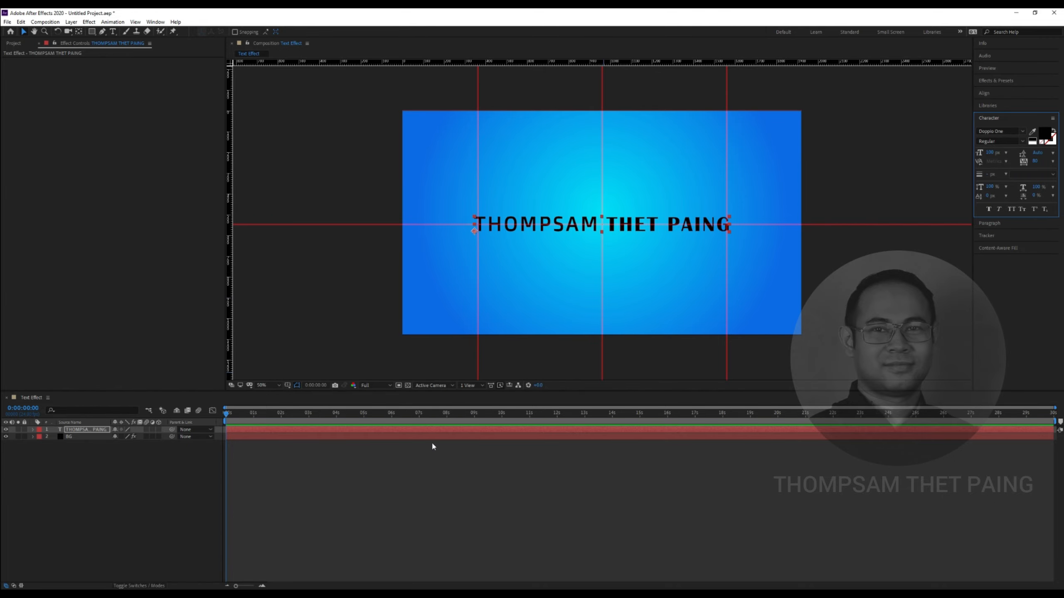
Zoom the viewer to 100%, enlarge the timeline, and expand layer 1's Text and Transform groups
scroll(564, 217, up, 1)
scroll(565, 217, down, 1)
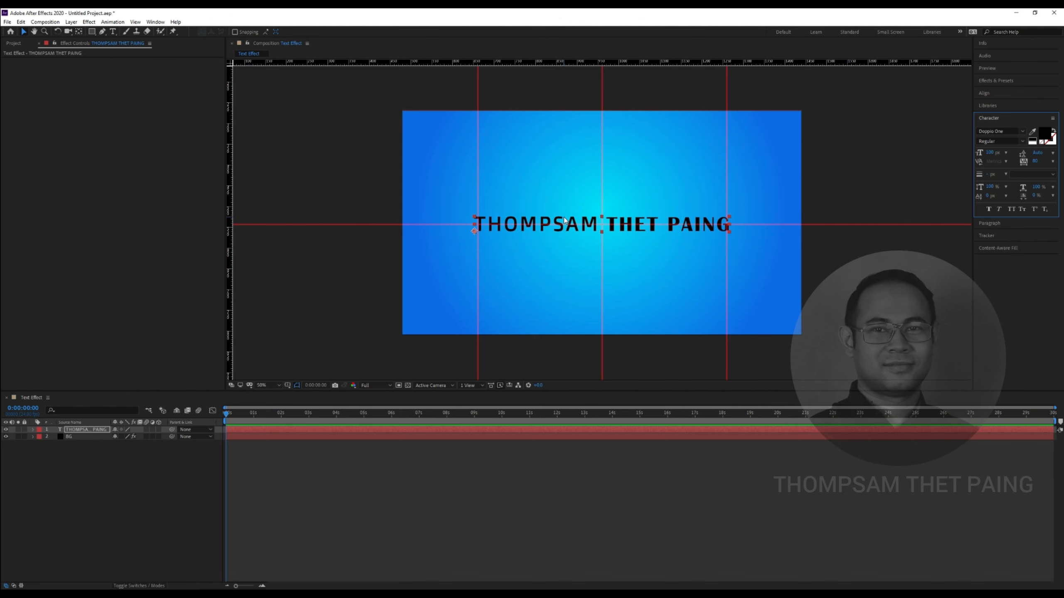
scroll(566, 219, up, 1)
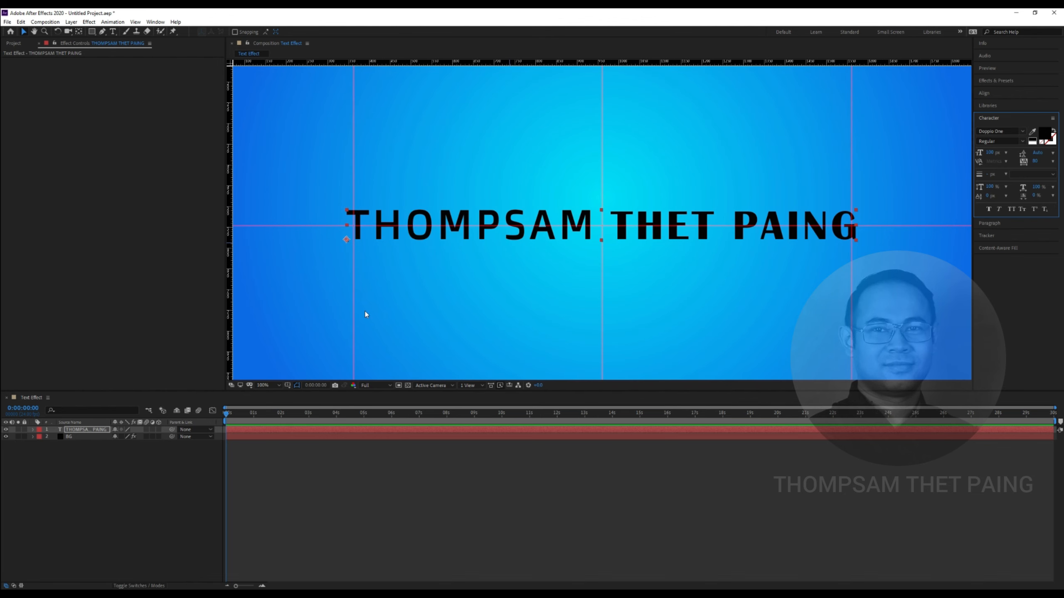
mouse_move(235, 391)
mouse_down()
mouse_move(242, 370)
mouse_move(245, 389)
mouse_up()
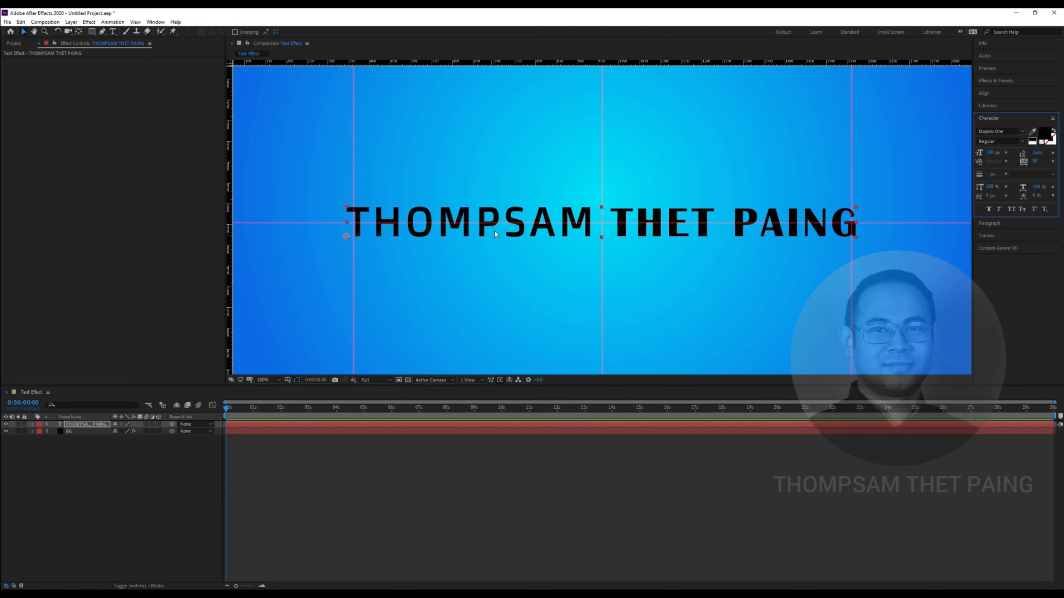
click(33, 424)
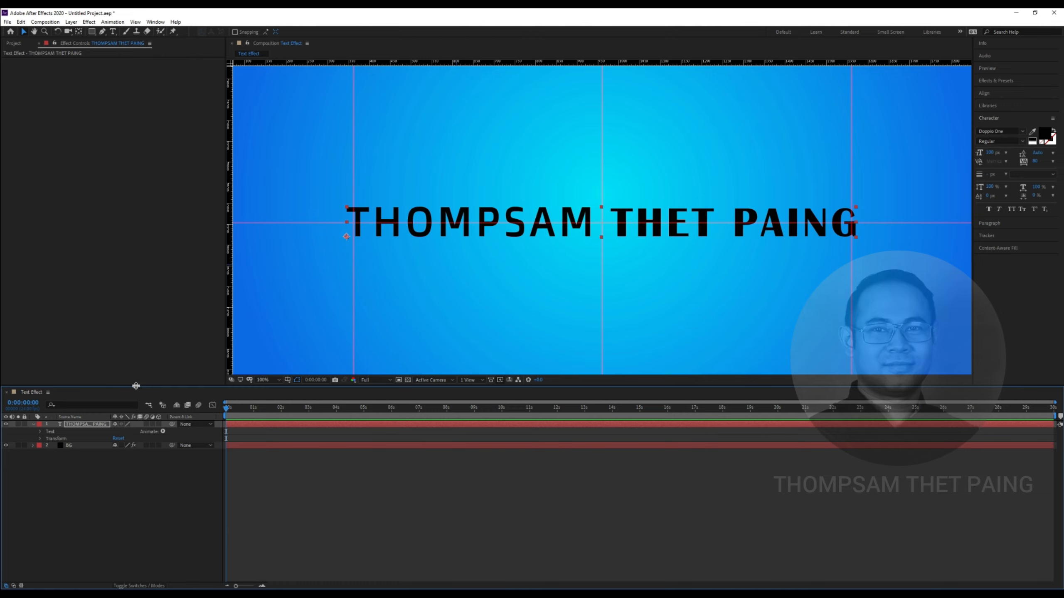
Expand layer 1's Text group, briefly check More Options and Transform, then select the Text group
click(41, 431)
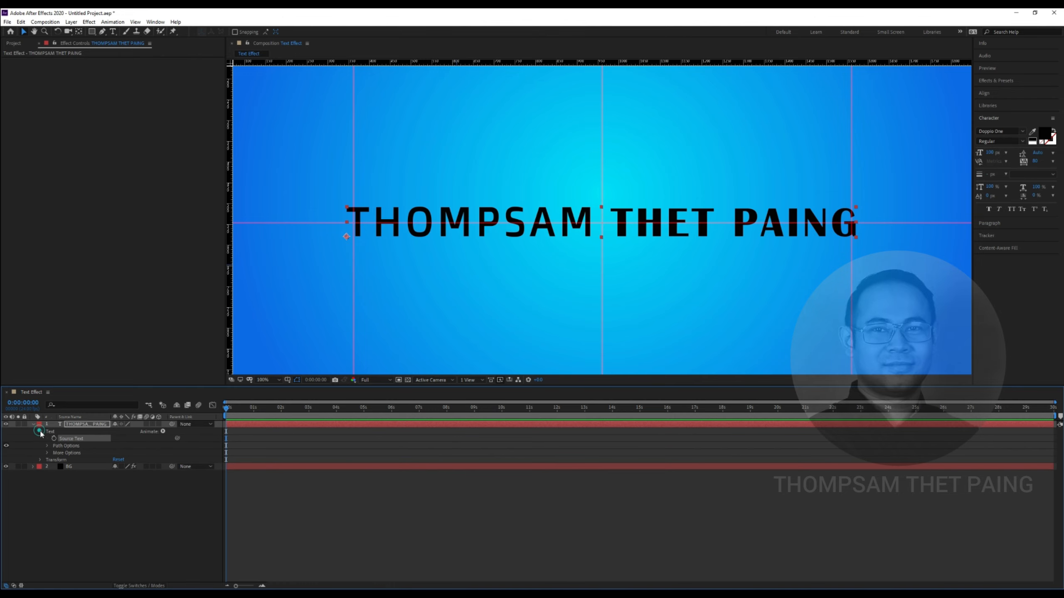
click(47, 453)
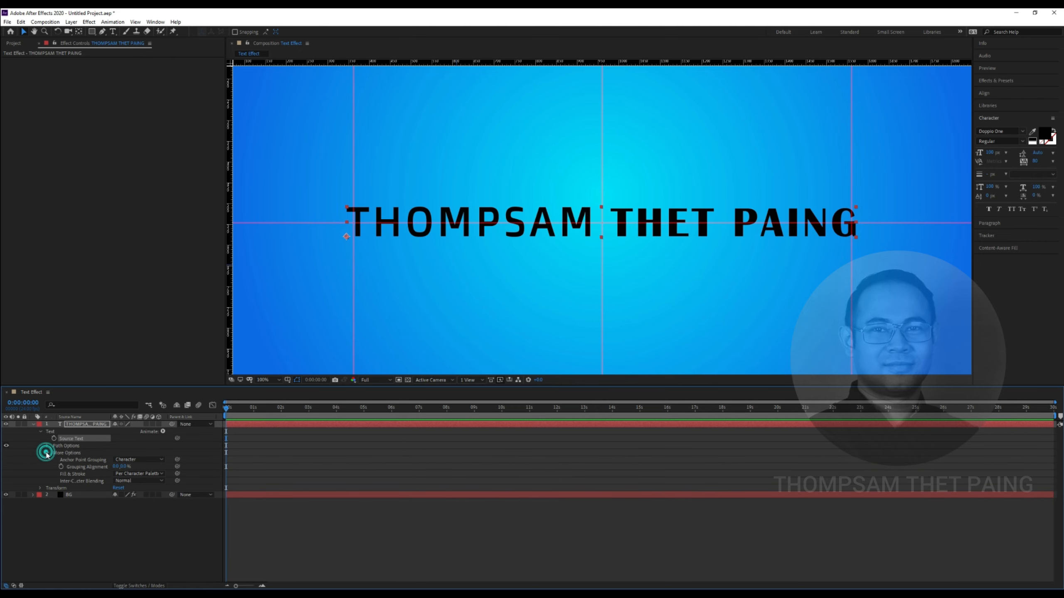
click(47, 453)
click(40, 460)
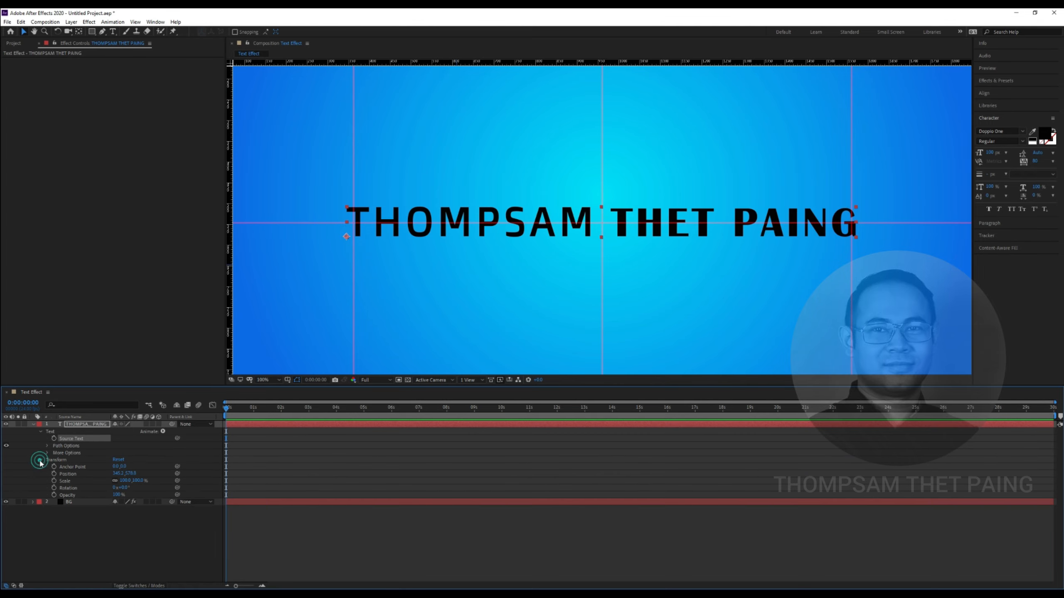
click(40, 460)
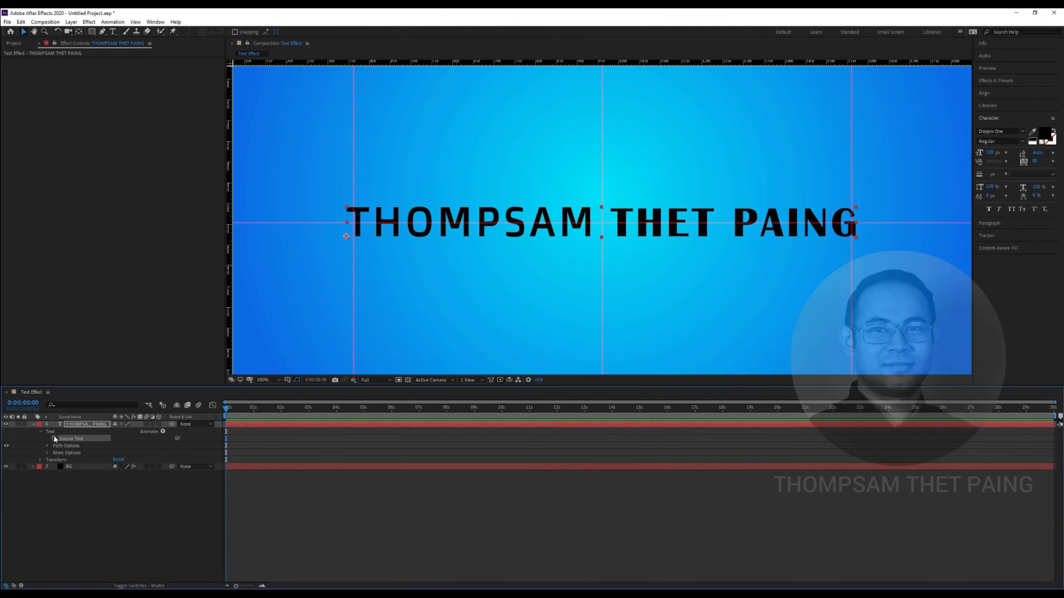
click(50, 432)
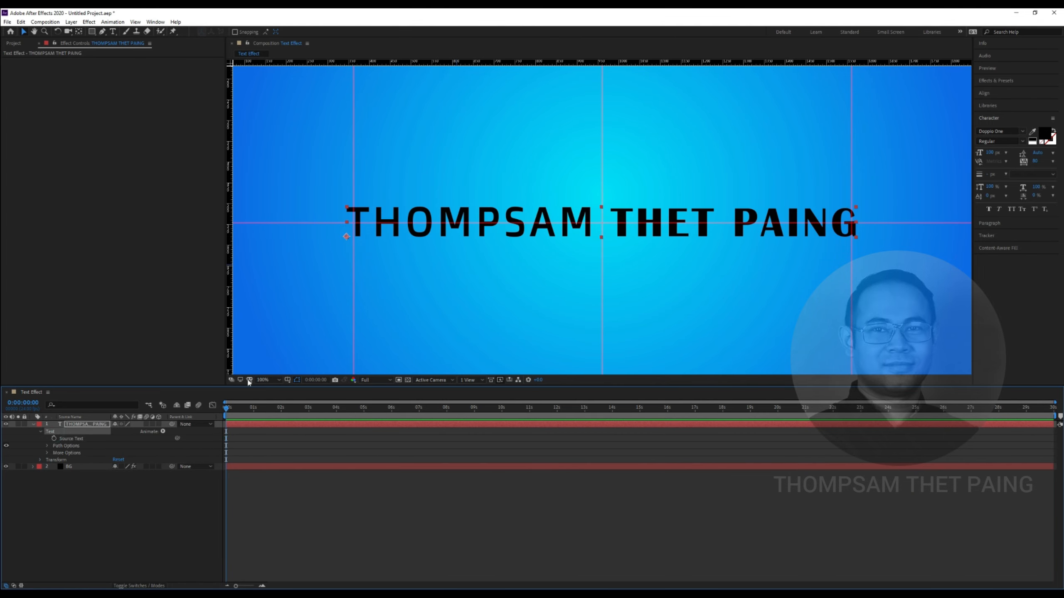
Add a Scale animator (Animator 1) to the title text and select it
click(163, 432)
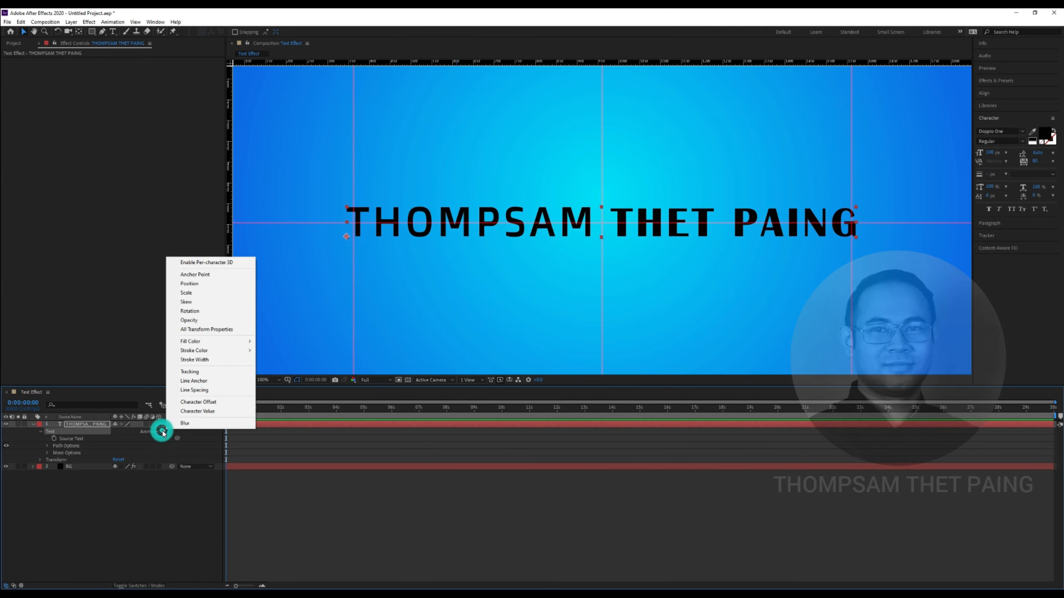
click(211, 293)
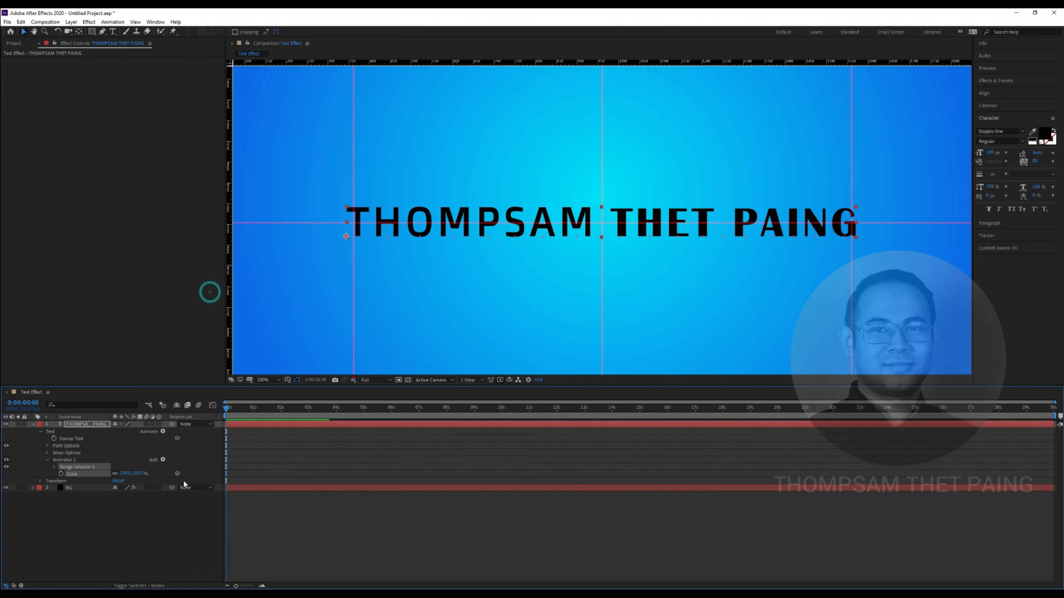
click(114, 514)
click(67, 461)
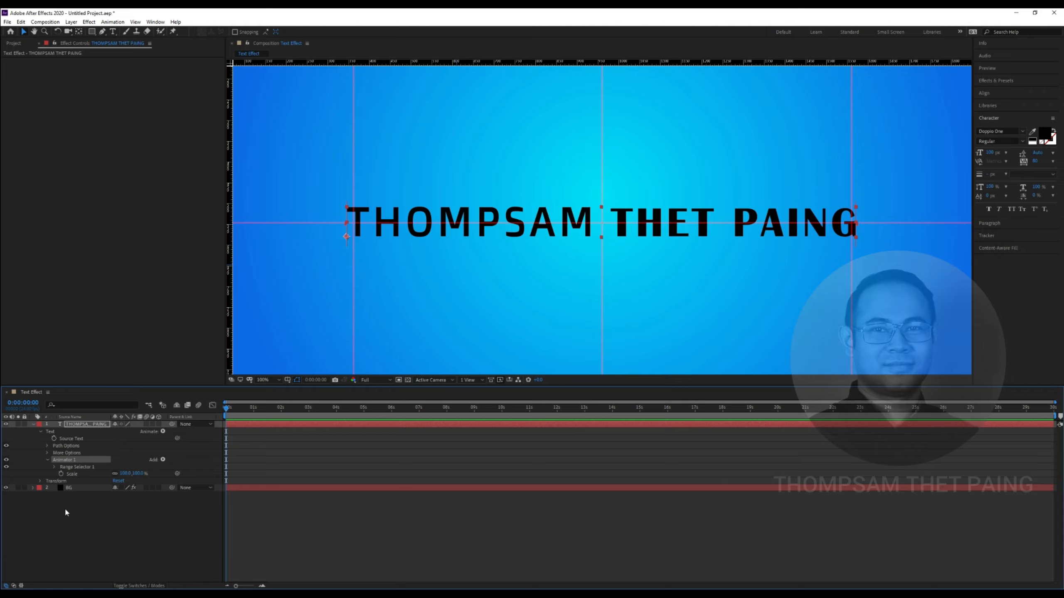
Set Range Selector 1's Start value to 0%
click(54, 466)
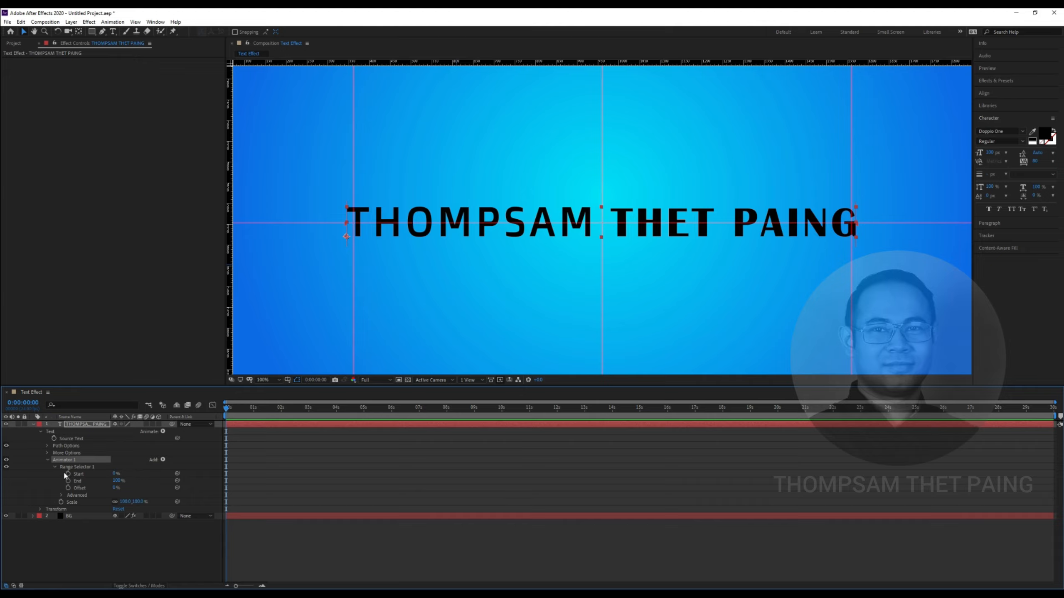
mouse_move(114, 474)
mouse_down()
mouse_move(148, 469)
mouse_move(109, 472)
mouse_move(143, 470)
mouse_move(113, 470)
mouse_move(142, 472)
mouse_move(124, 474)
mouse_up()
click(132, 475)
click(121, 475)
text(0)
click(143, 546)
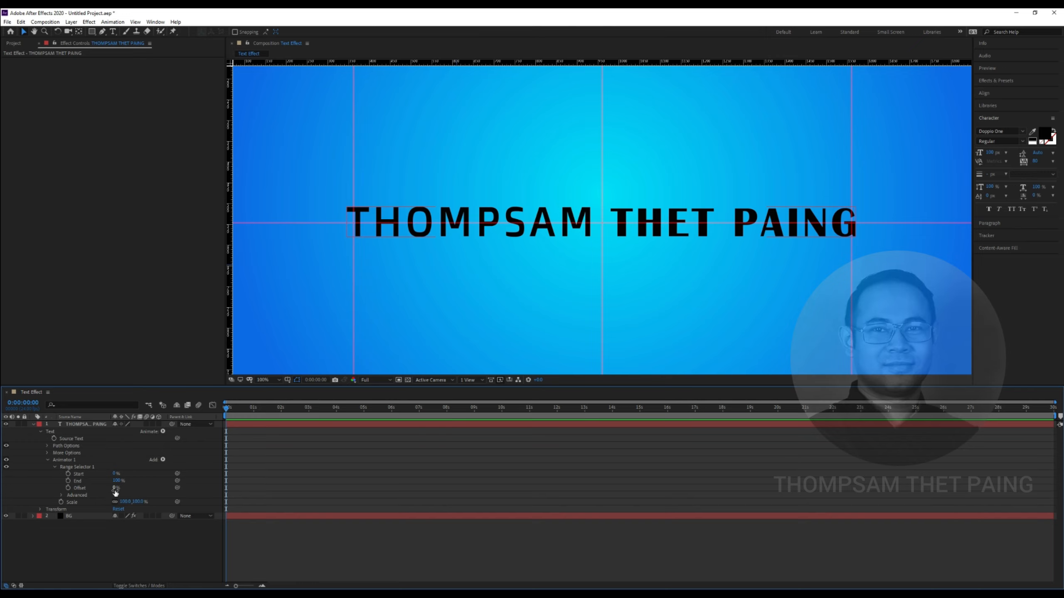
Keep Offset at 0% and scrub the animator's Scale down to about 0%
drag(114, 488, 108, 487)
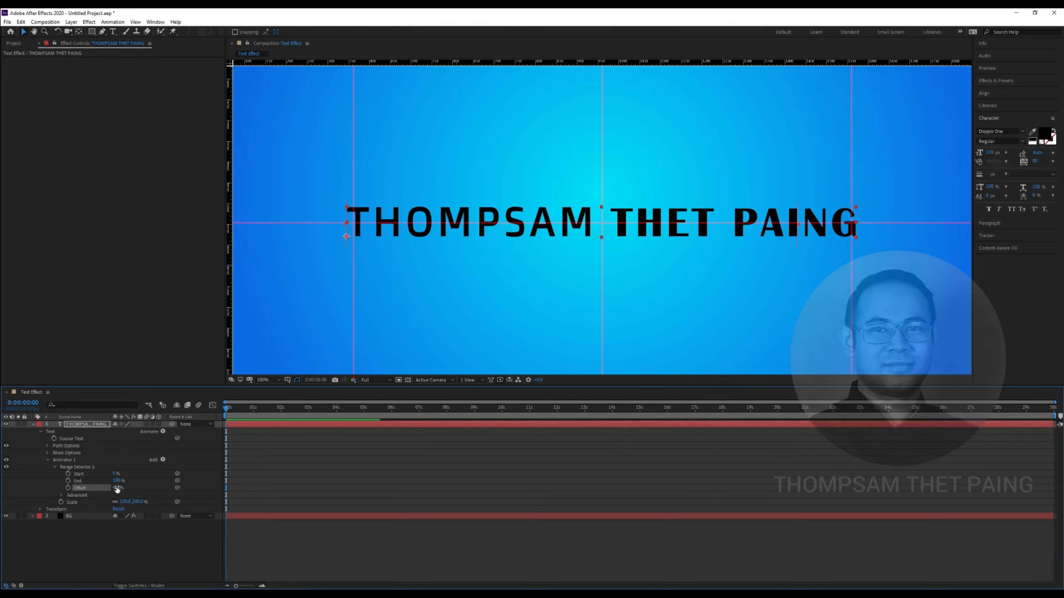
key(ctrl+z)
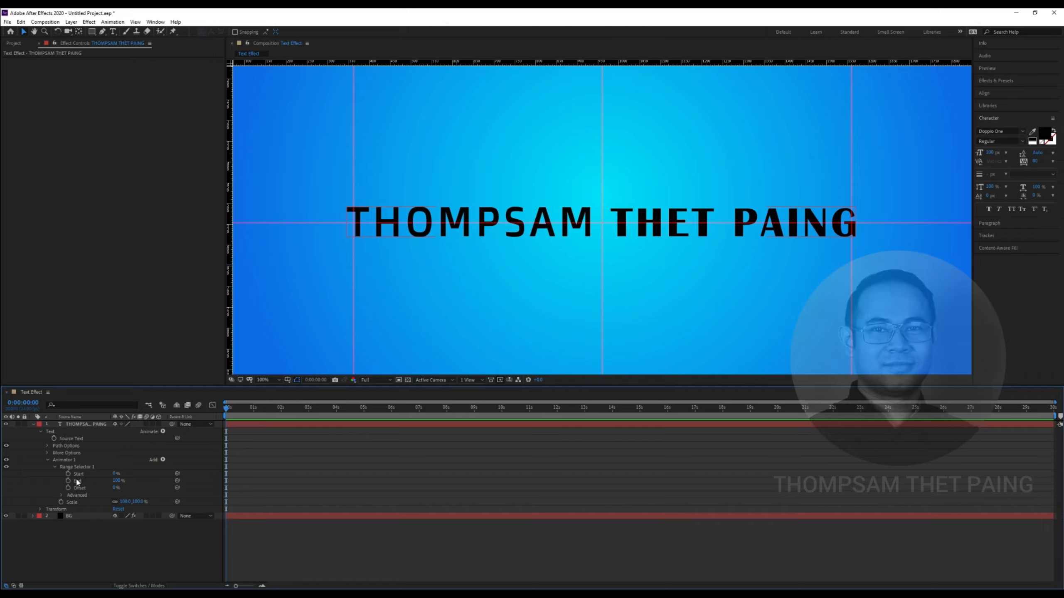
drag(131, 501, 85, 504)
Set the animator Scale to exactly 0% and select Range Selector 1
click(125, 503)
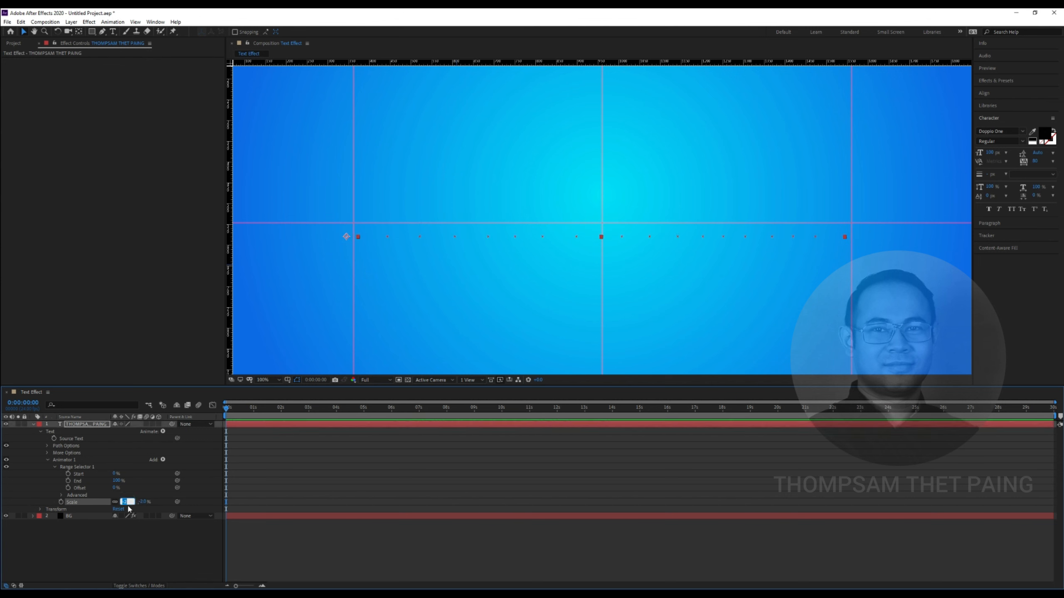
key(Return)
click(135, 542)
click(81, 467)
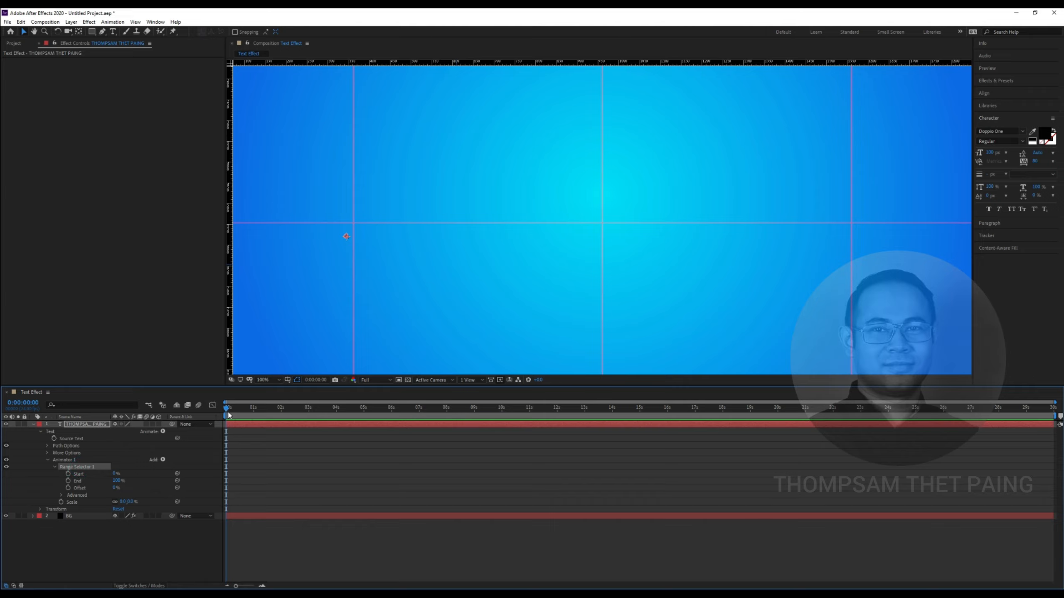
Keyframe range Start at 0% at 0 s and 100% at 2 s
click(68, 475)
drag(226, 407, 280, 414)
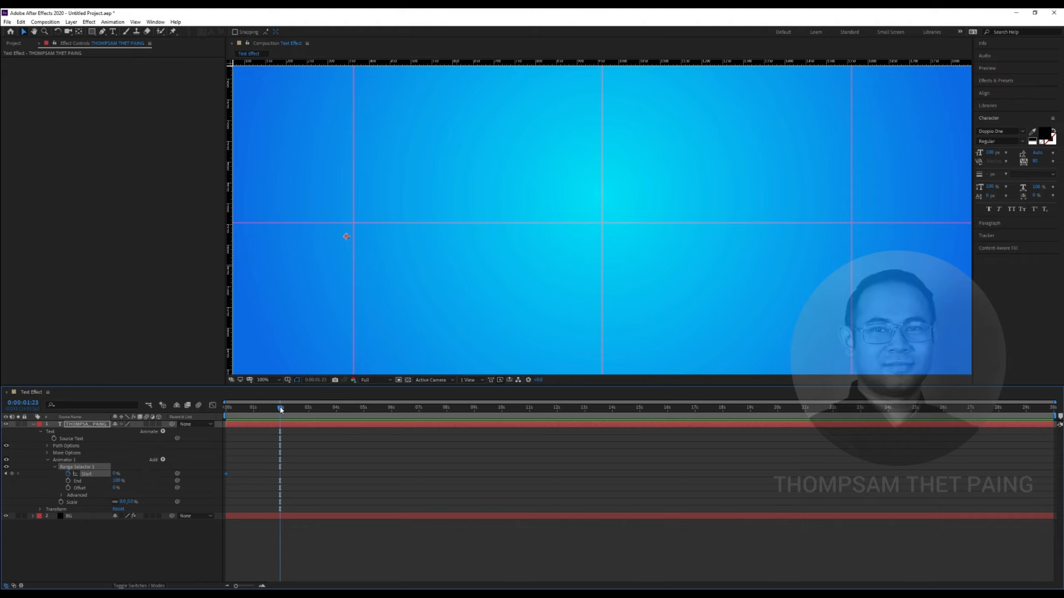
click(281, 407)
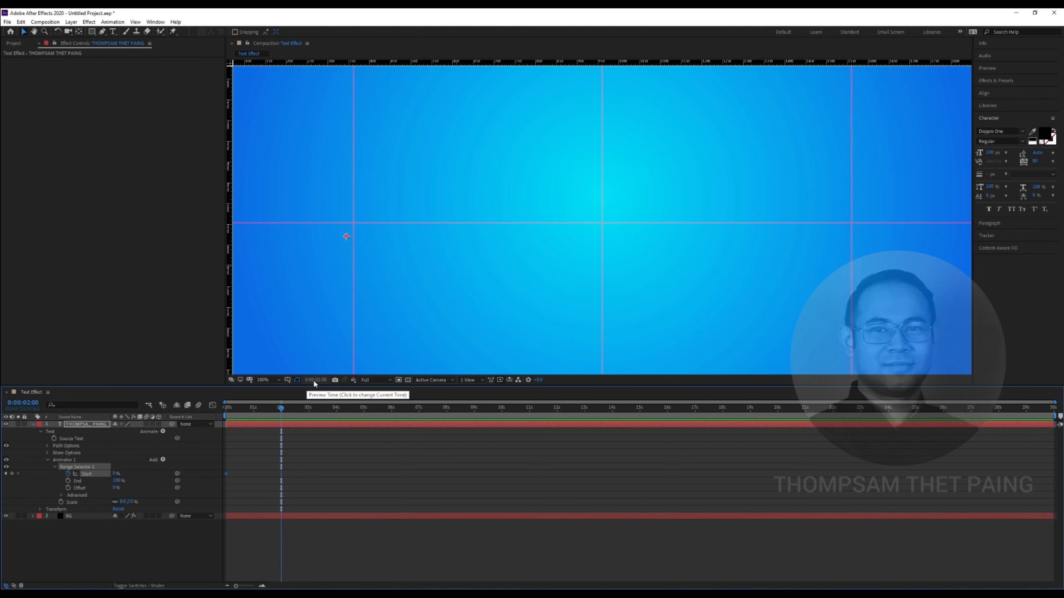
click(116, 475)
text(100)
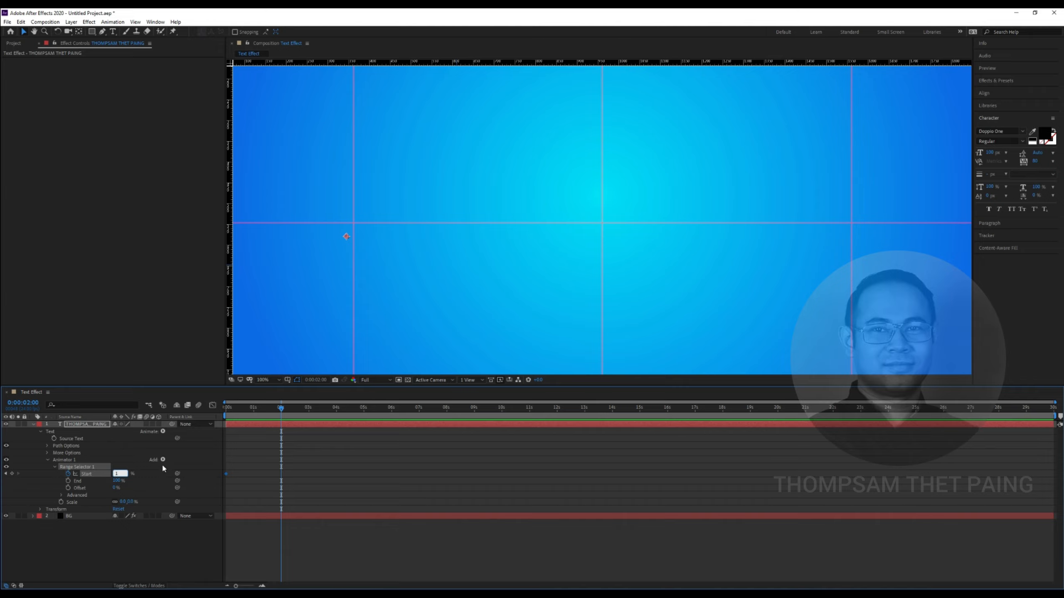
key(Return)
Preview the letter-by-letter scale reveal from the start
drag(281, 407, 226, 411)
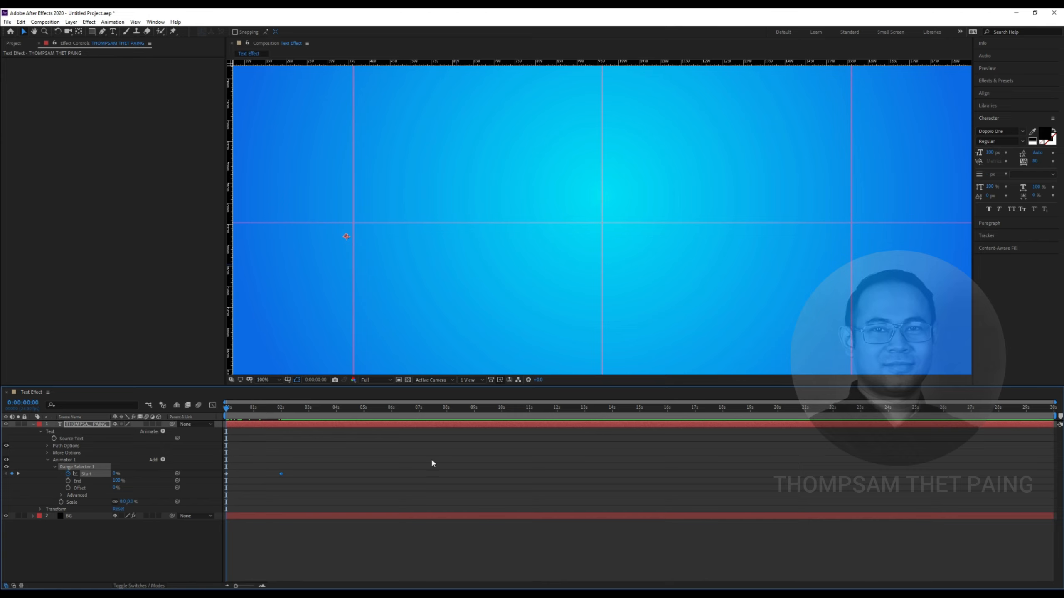
key(space)
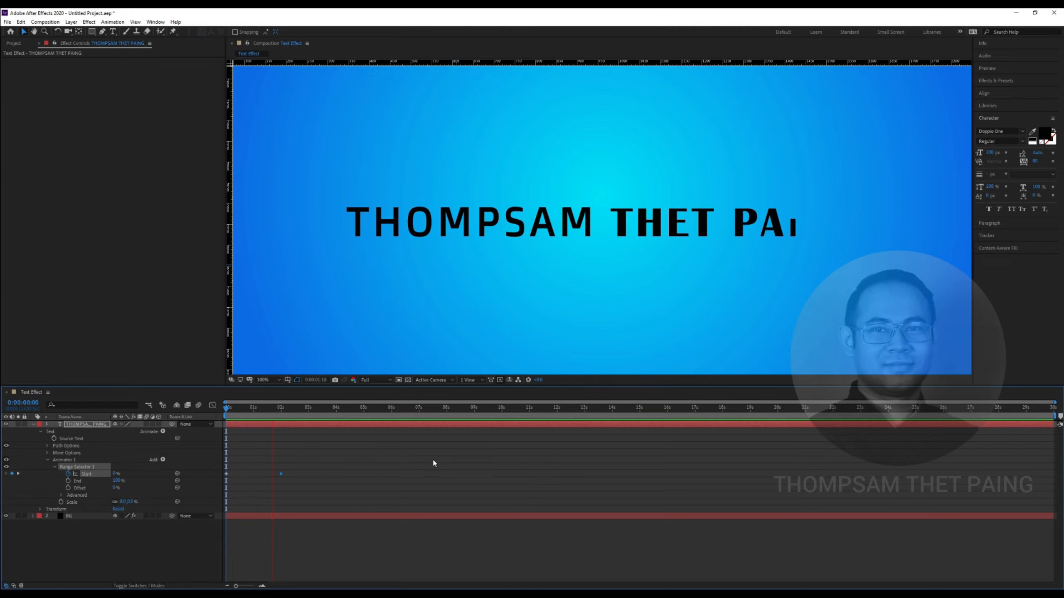
key(space)
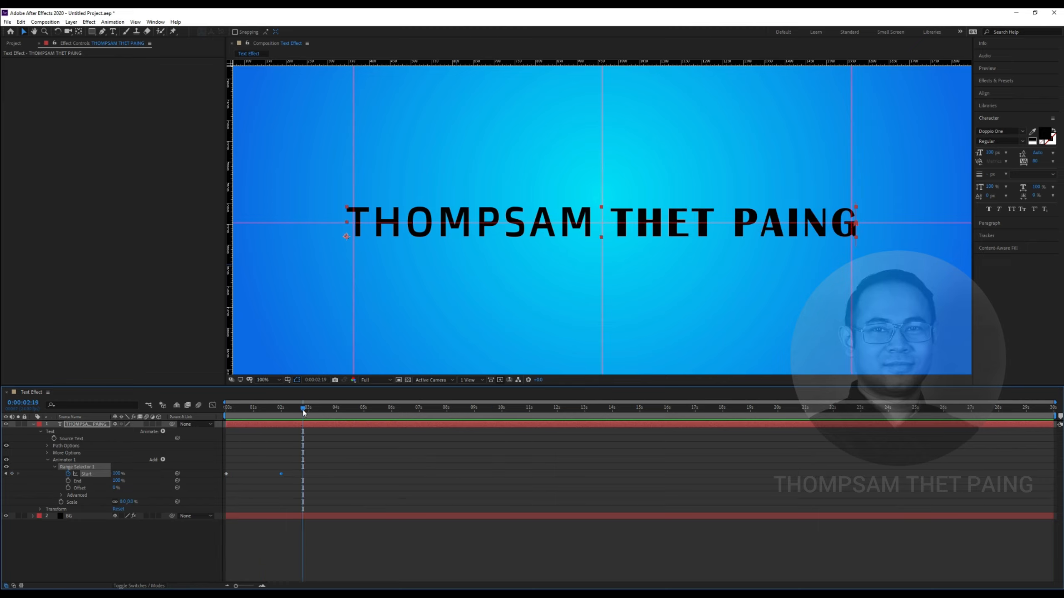
key(space)
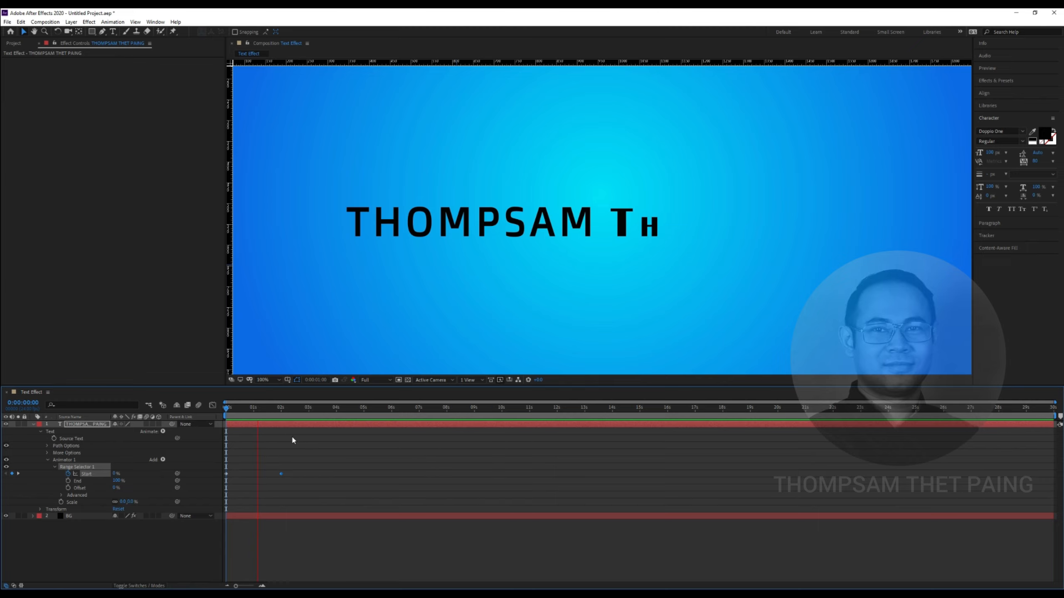
key(space)
Move the 100% Start keyframe to about 3 s and replay the slower reveal
drag(281, 473, 313, 477)
drag(273, 416, 309, 413)
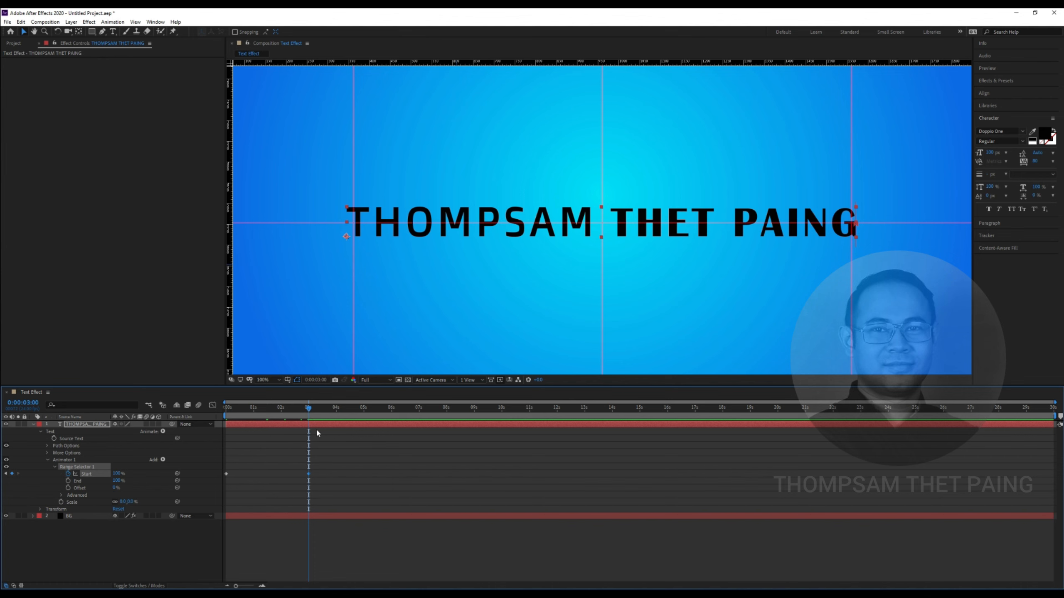
key(Home)
key(space)
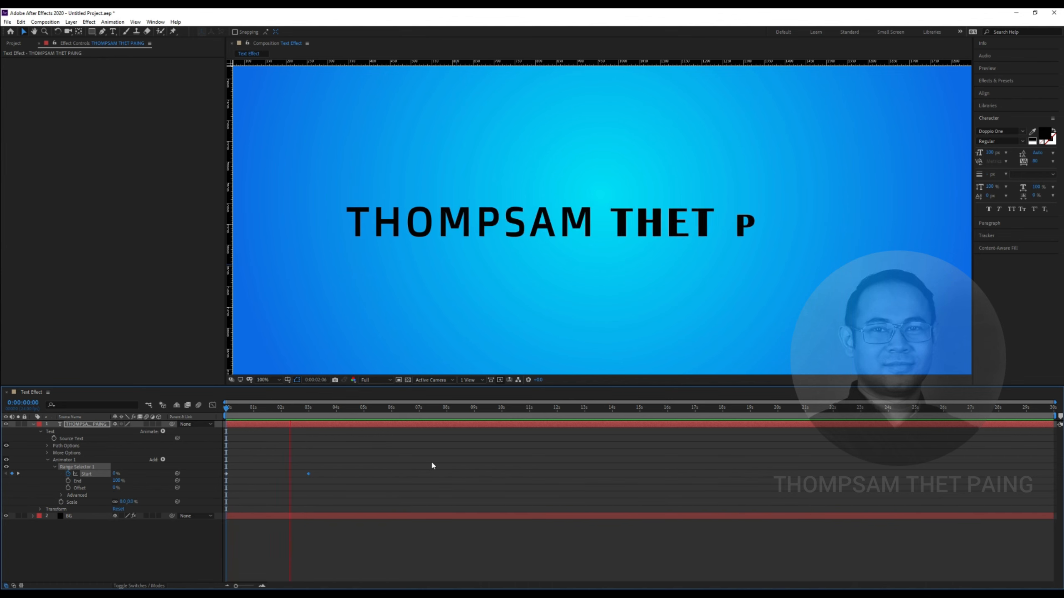
drag(311, 408, 310, 412)
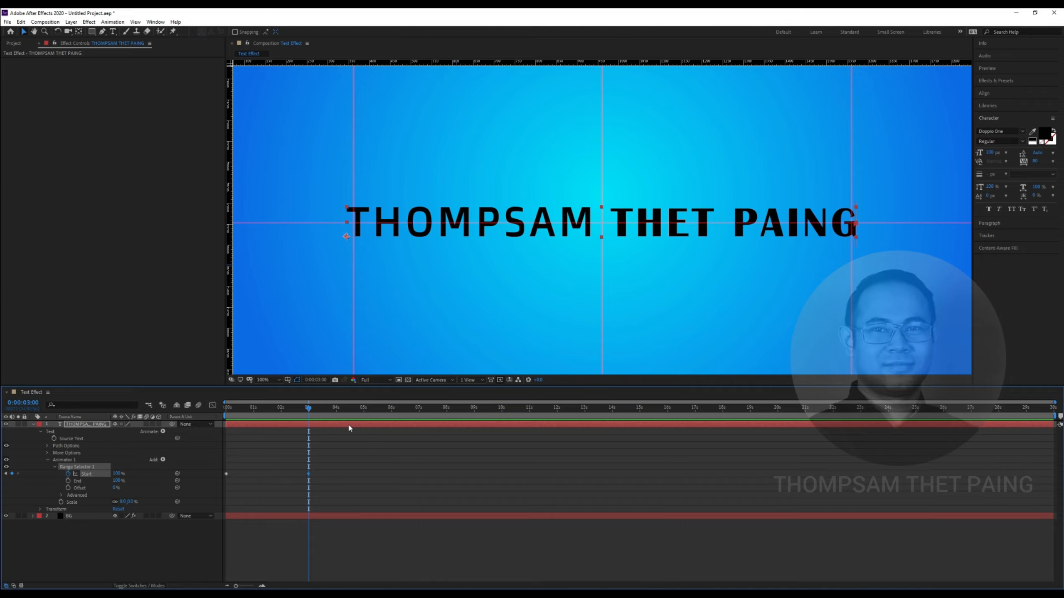
drag(313, 414, 225, 423)
Show More Options, collapse Animator 1 and rename it to 'Scale F'
click(48, 452)
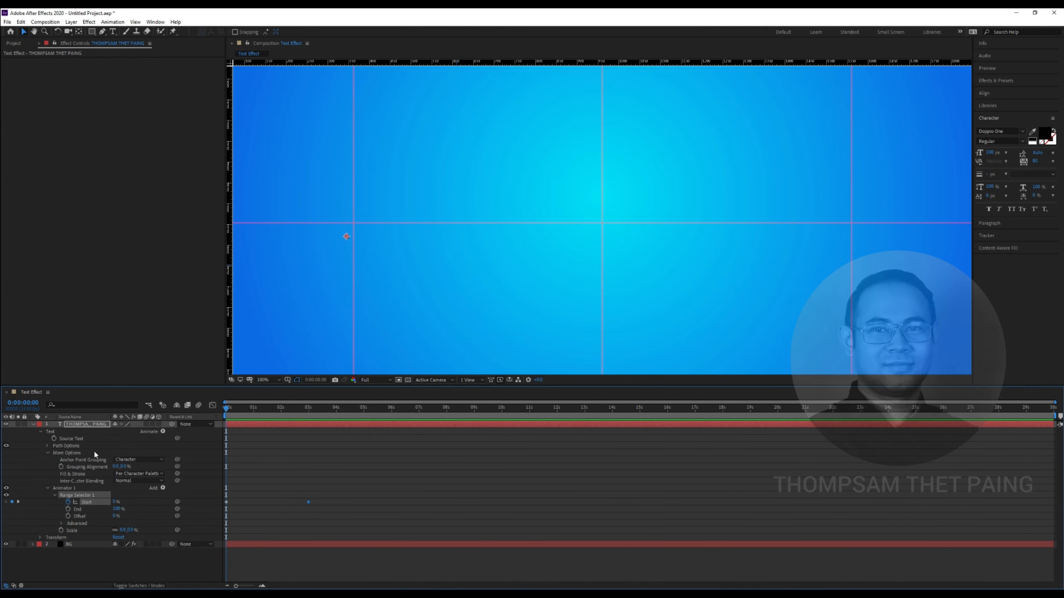
click(50, 457)
drag(226, 408, 268, 413)
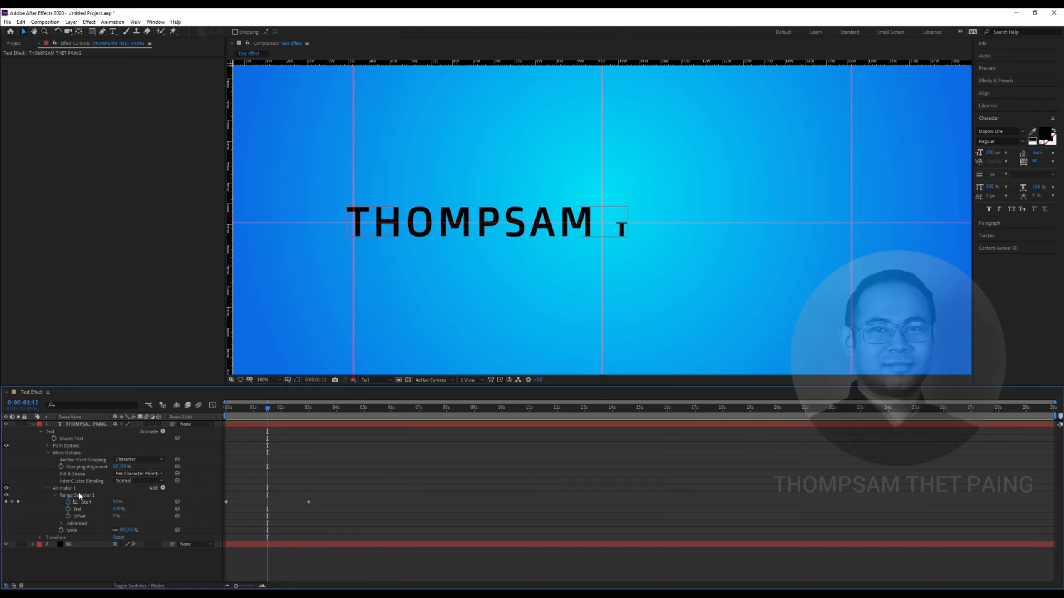
click(47, 489)
click(63, 488)
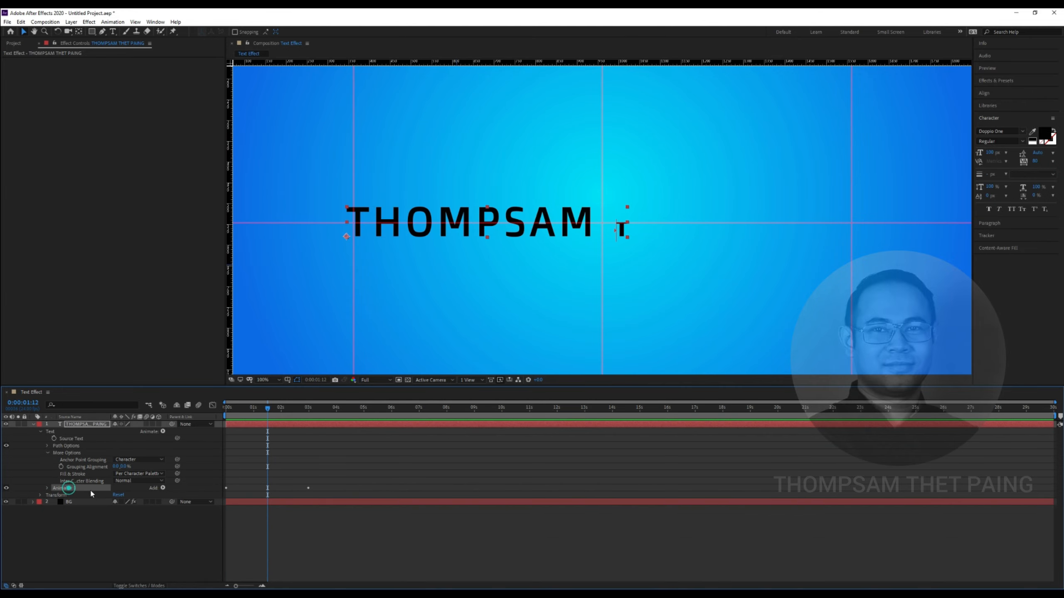
right_click(79, 489)
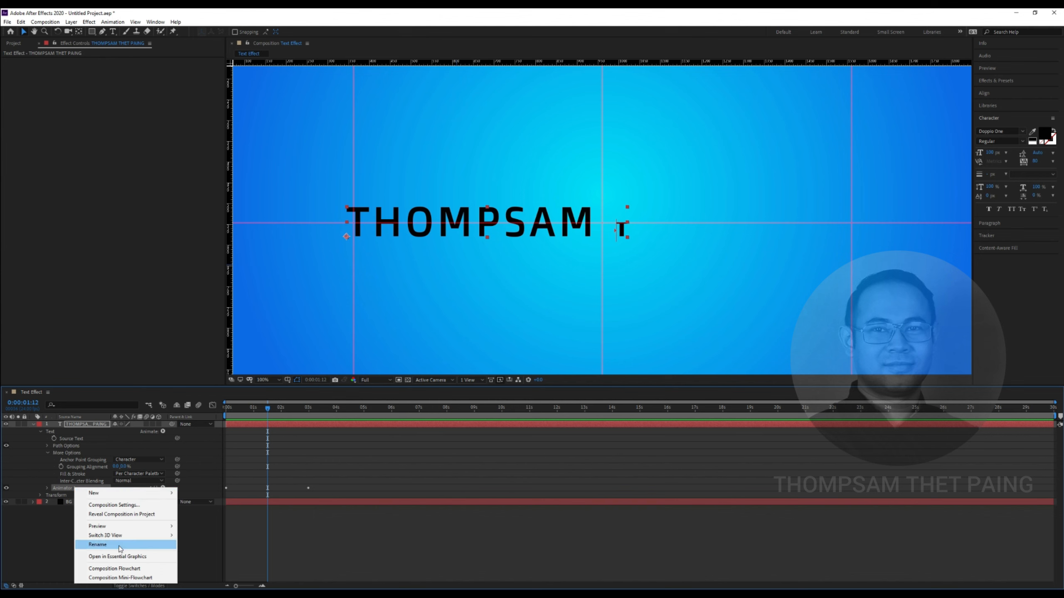
click(119, 545)
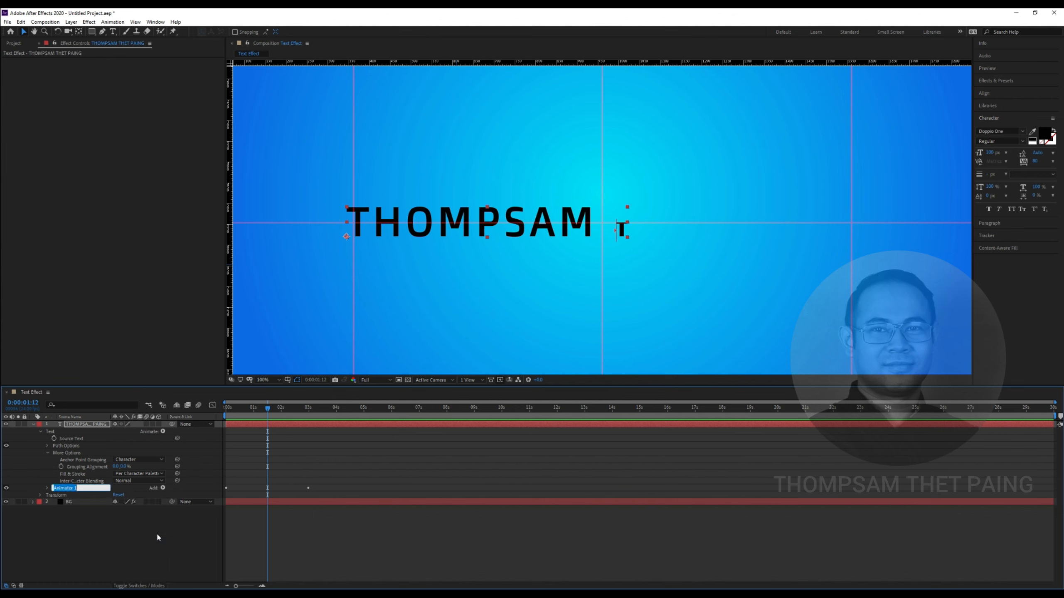
text(Sca)
text(le 1)
text(F)
click(167, 564)
Enlarge the timeline, scrub through the reveal, and leave Scale F selected
click(64, 493)
click(128, 536)
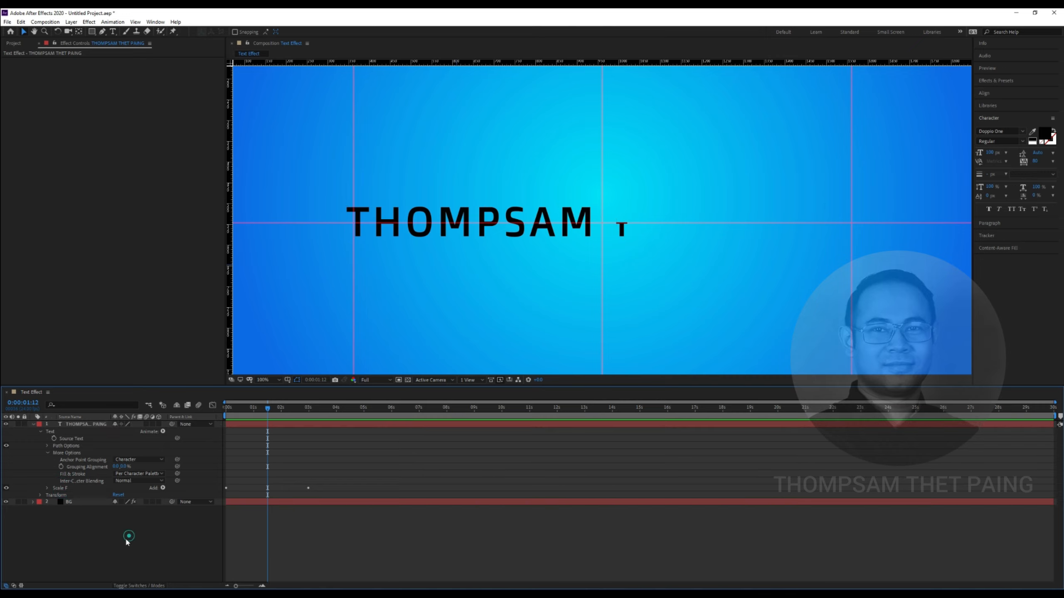
mouse_move(267, 415)
mouse_down()
mouse_move(228, 414)
mouse_move(300, 420)
mouse_move(272, 417)
mouse_move(285, 415)
mouse_up()
click(65, 487)
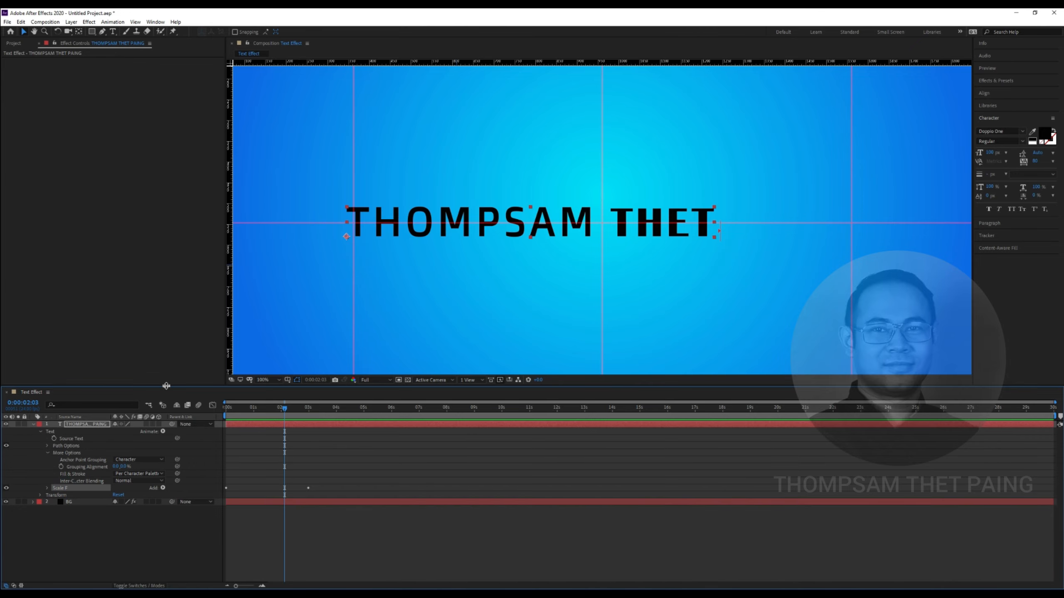
drag(166, 386, 166, 374)
click(81, 521)
click(63, 476)
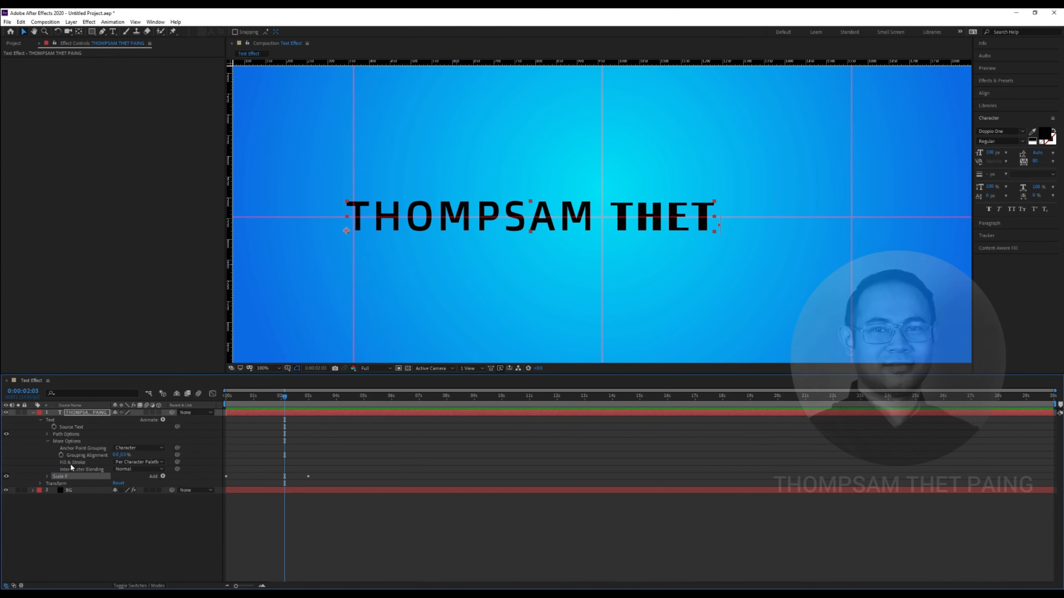
drag(284, 396, 257, 401)
click(68, 514)
click(61, 477)
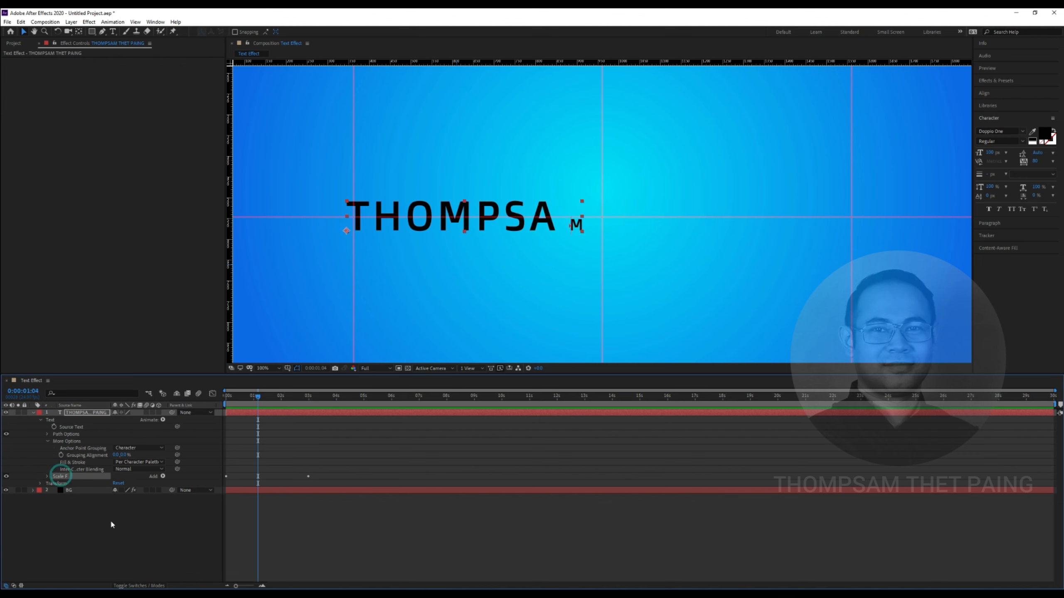
Duplicate Scale F and rename the copy to 'Scale B'
key(ctrl+d)
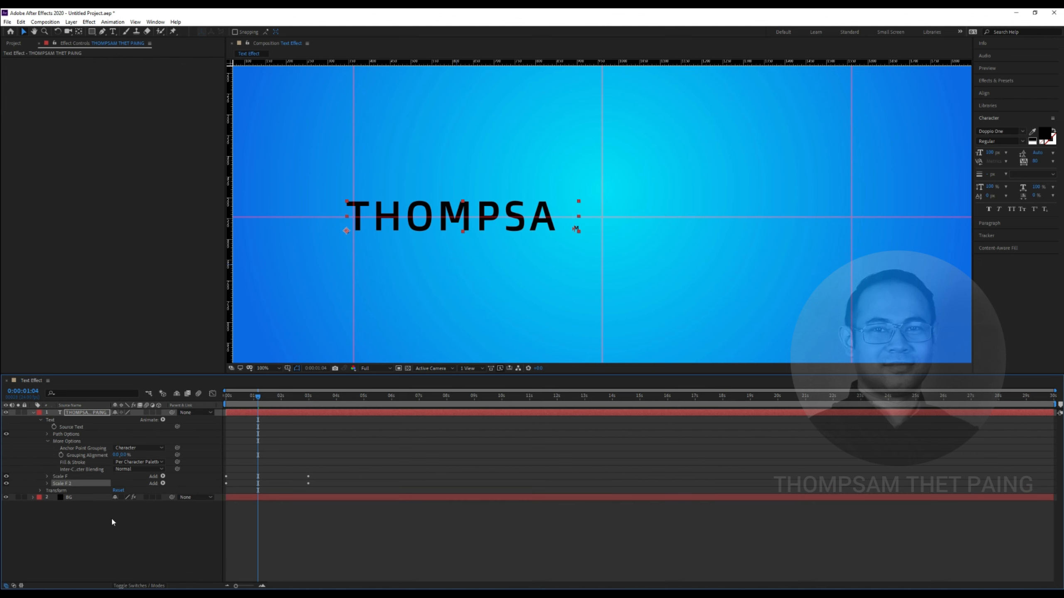
click(66, 478)
right_click(70, 486)
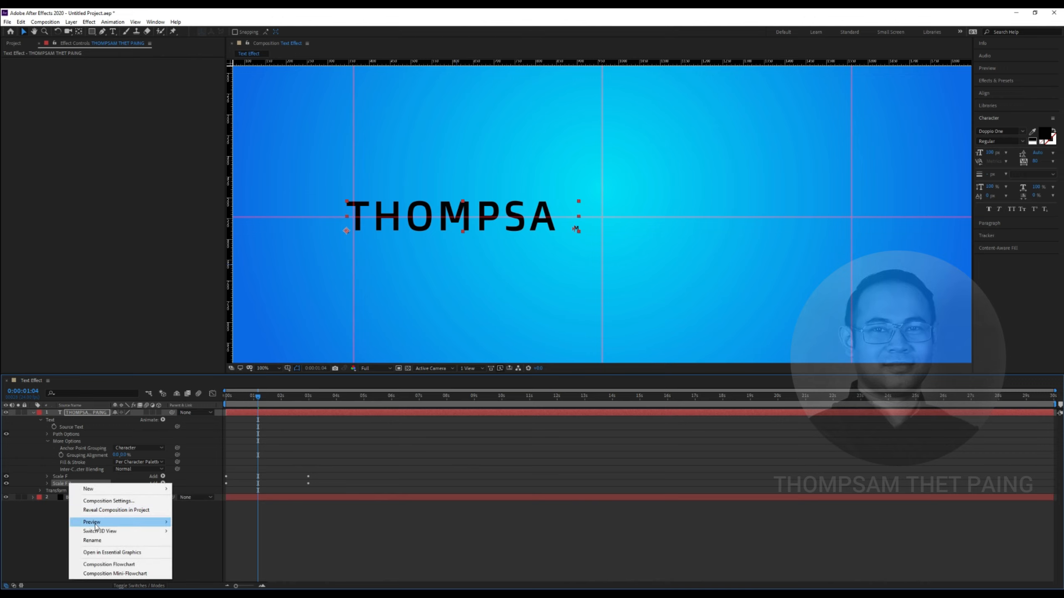
click(99, 541)
key(End)
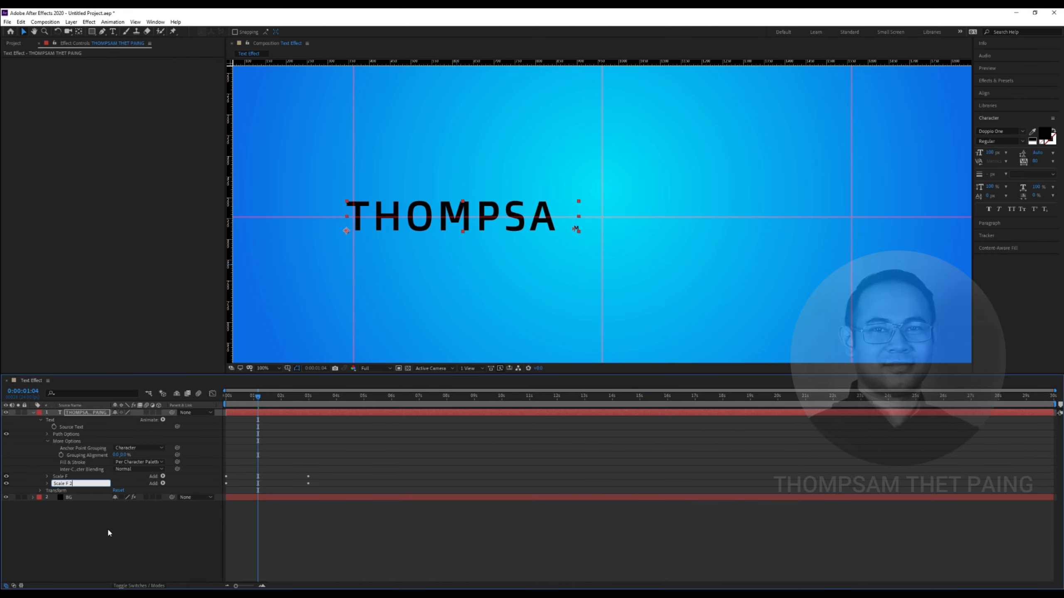
text(B)
click(108, 528)
Expand Scale B and its Range Selector 1 in a taller timeline panel
mouse_move(256, 398)
mouse_down()
mouse_move(210, 401)
mouse_move(246, 398)
mouse_up()
click(47, 483)
drag(169, 373, 174, 347)
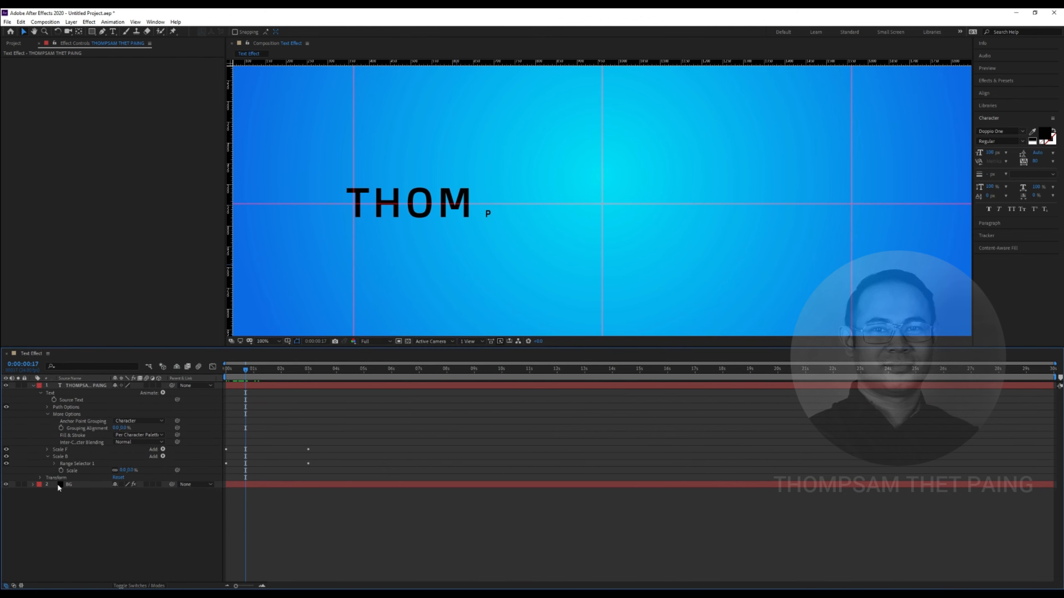
click(48, 456)
click(47, 456)
click(54, 463)
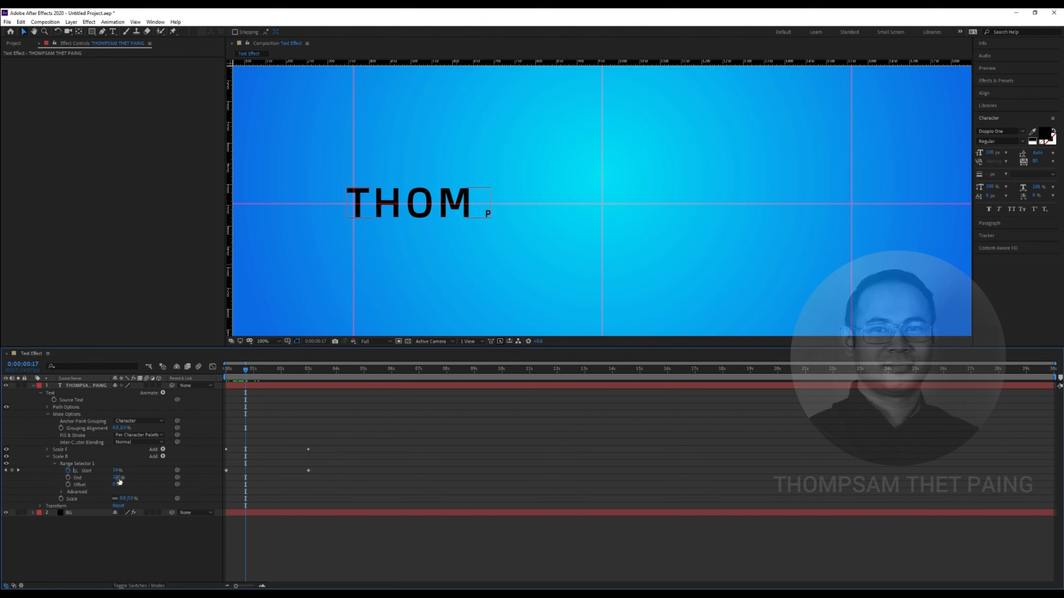
drag(245, 370, 217, 377)
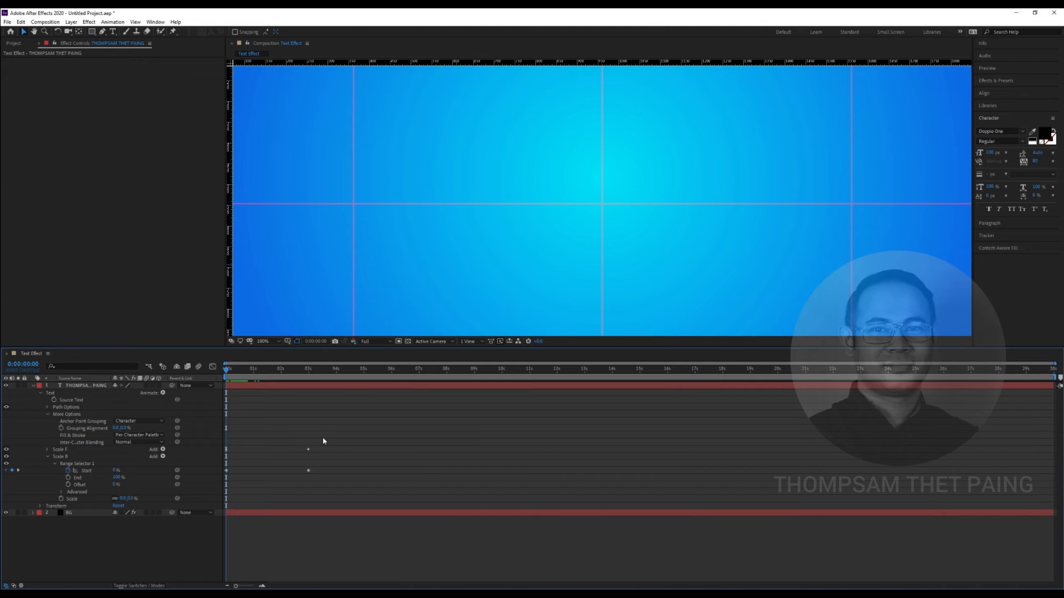
Select Scale B, then Scale F, scrub the timeline and preview the animation
key(F10)
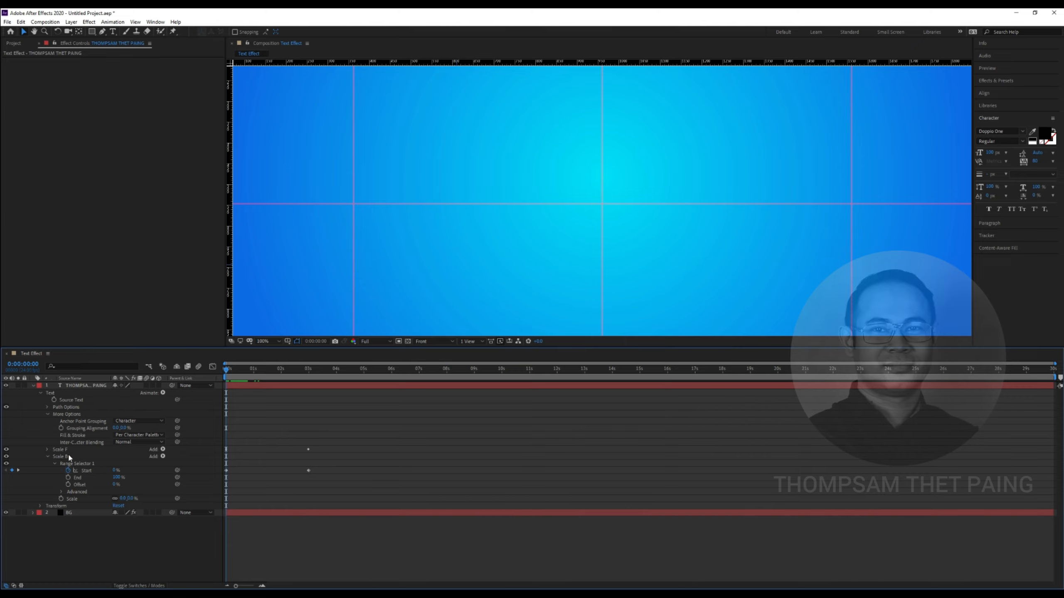
click(69, 458)
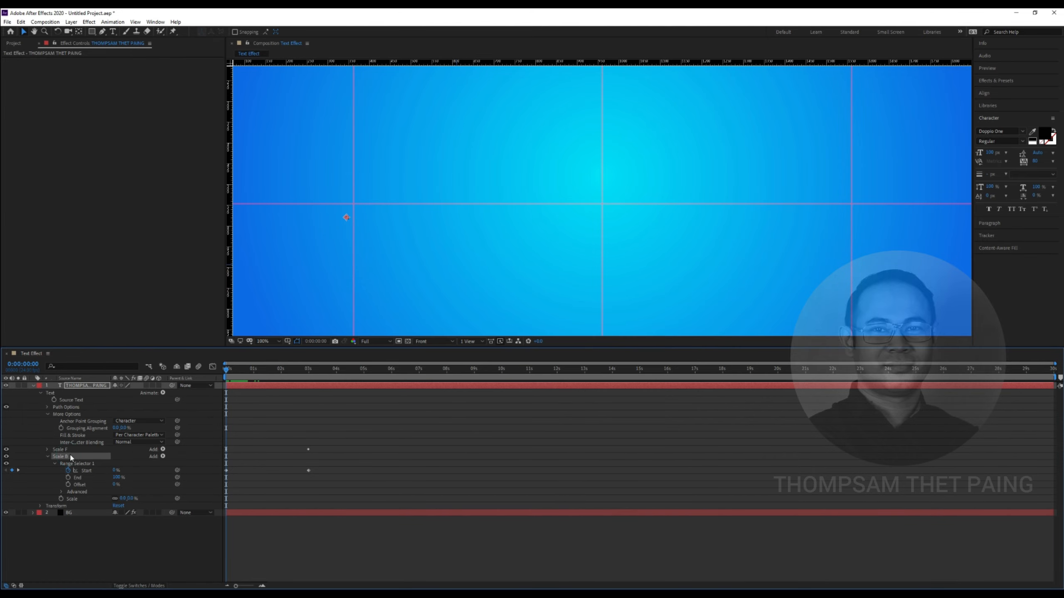
click(63, 450)
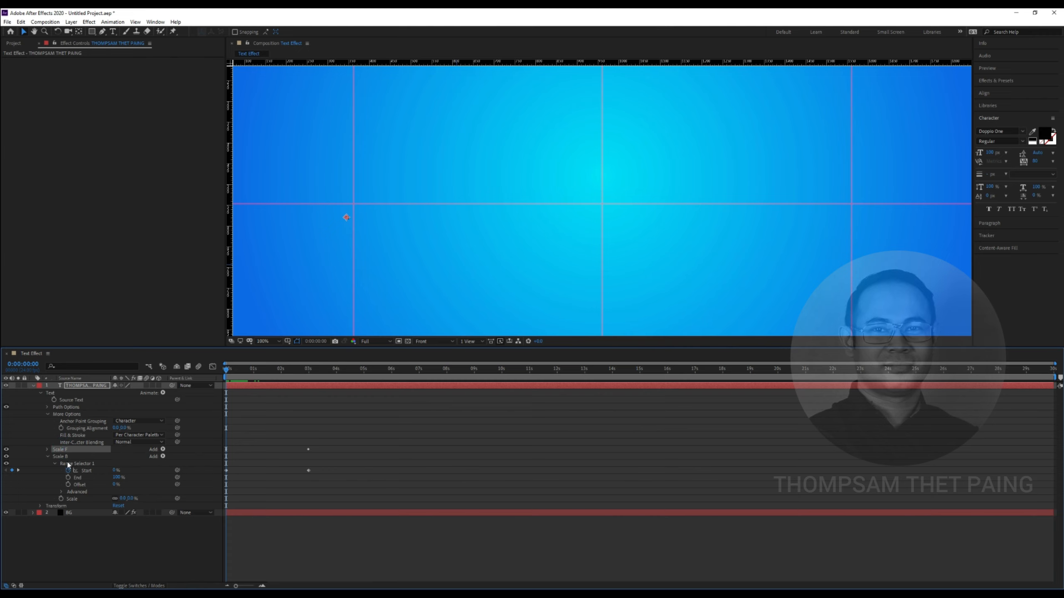
drag(233, 386, 276, 385)
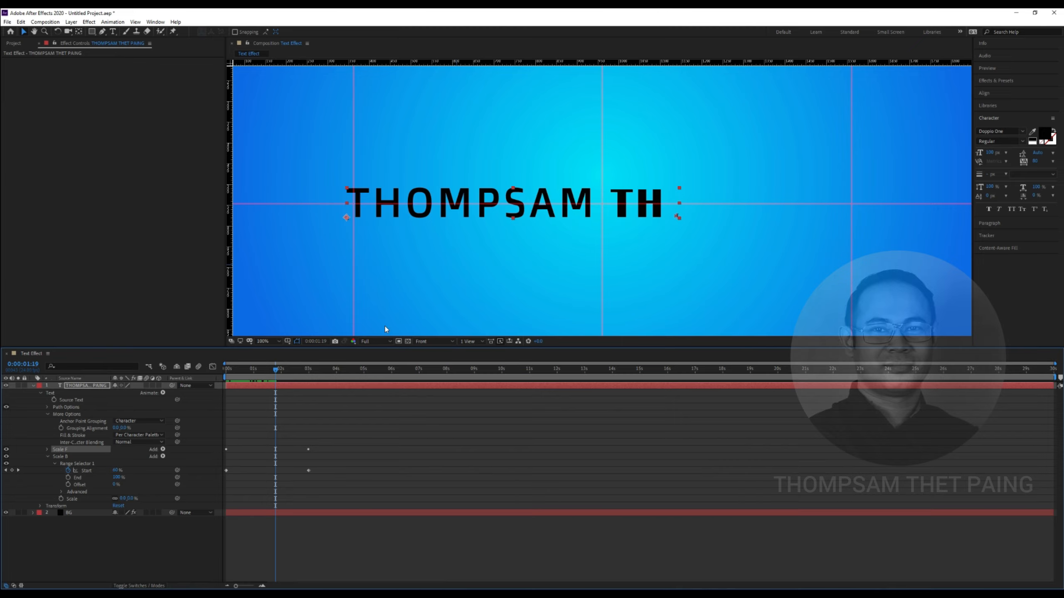
mouse_move(270, 369)
mouse_down()
mouse_move(254, 370)
mouse_move(265, 370)
mouse_up()
key(space)
key(space)
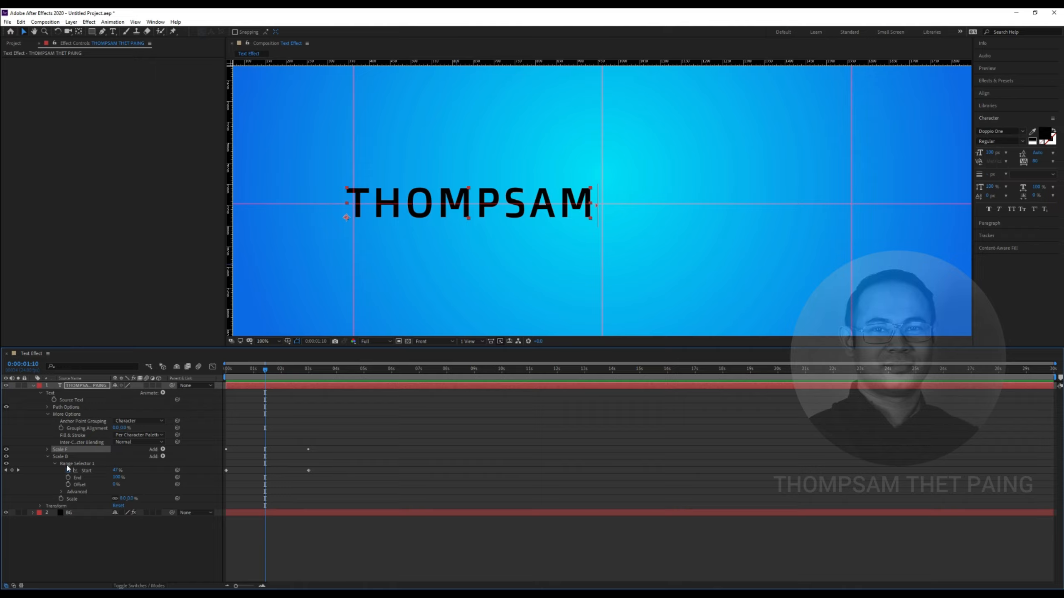
Collapse Scale B and expand Scale F with its Range Selector 1 properties
click(48, 456)
click(46, 451)
click(82, 485)
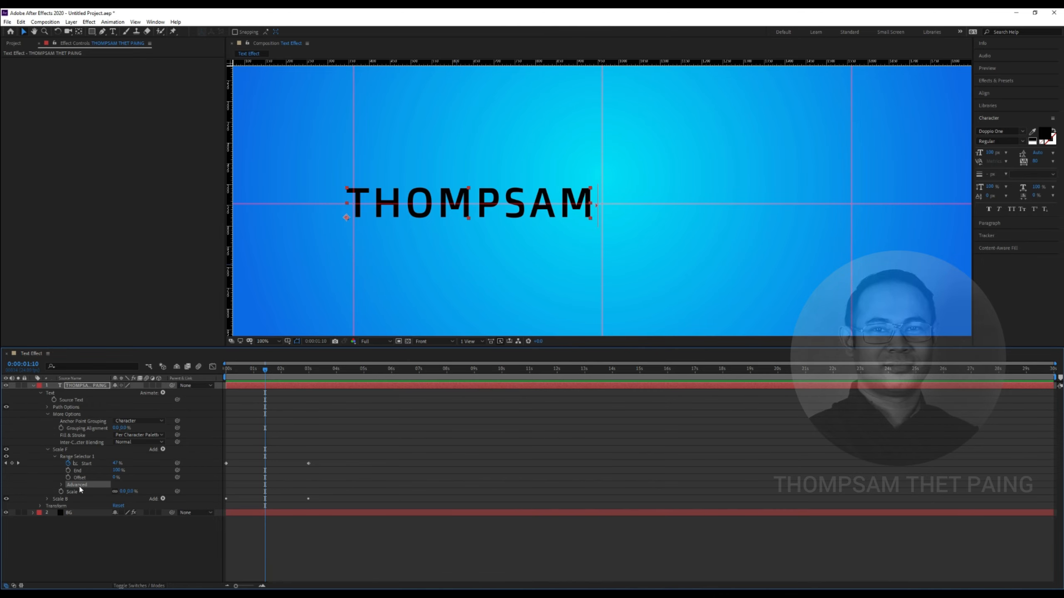
Under Scale F's Range Selector 1 Advanced options, change Based On from Characters to Words
click(60, 484)
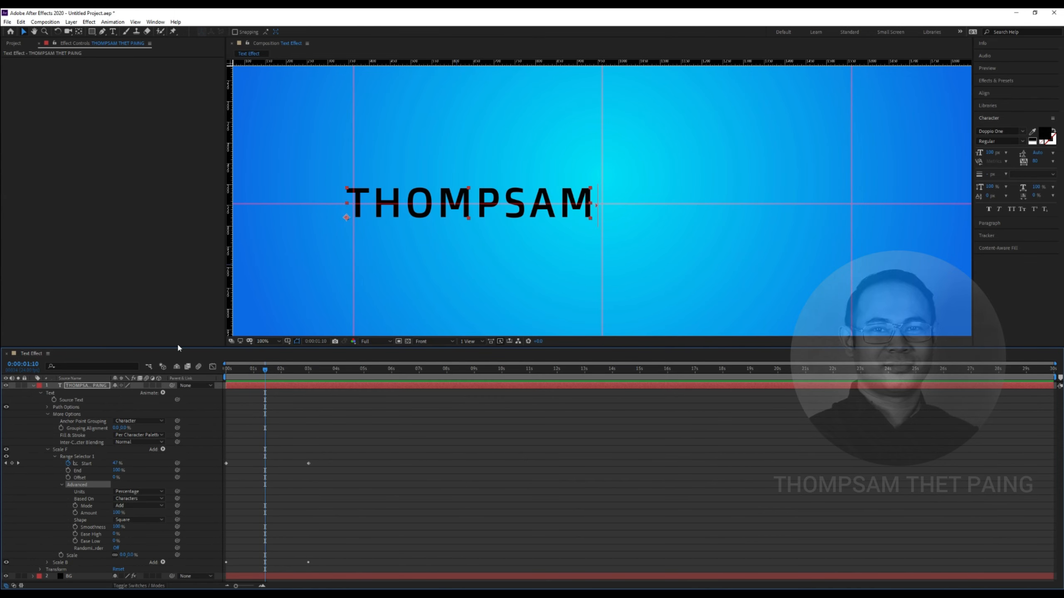
drag(179, 351, 177, 322)
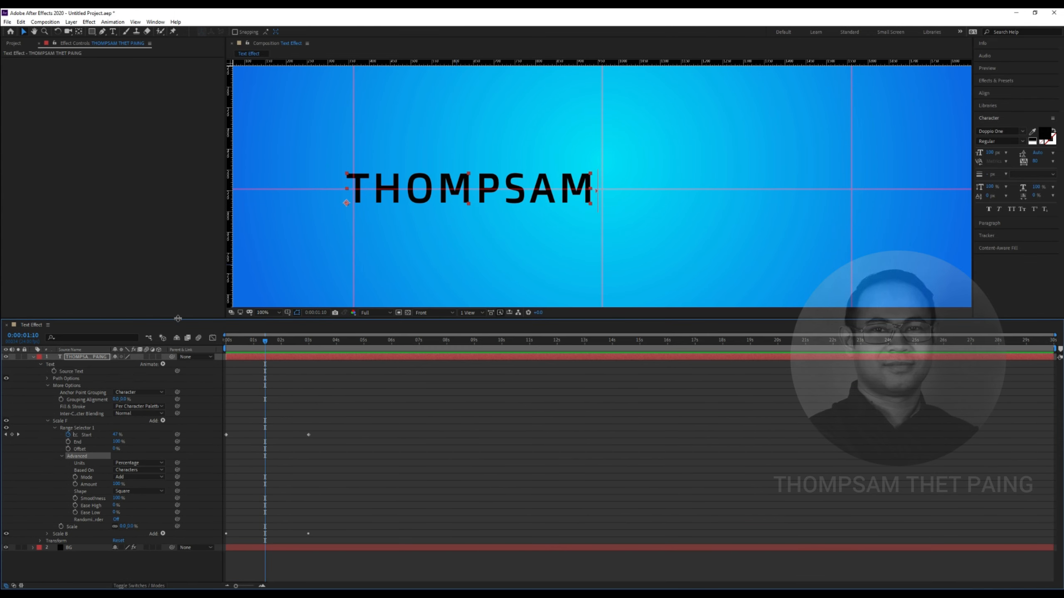
drag(264, 344, 260, 344)
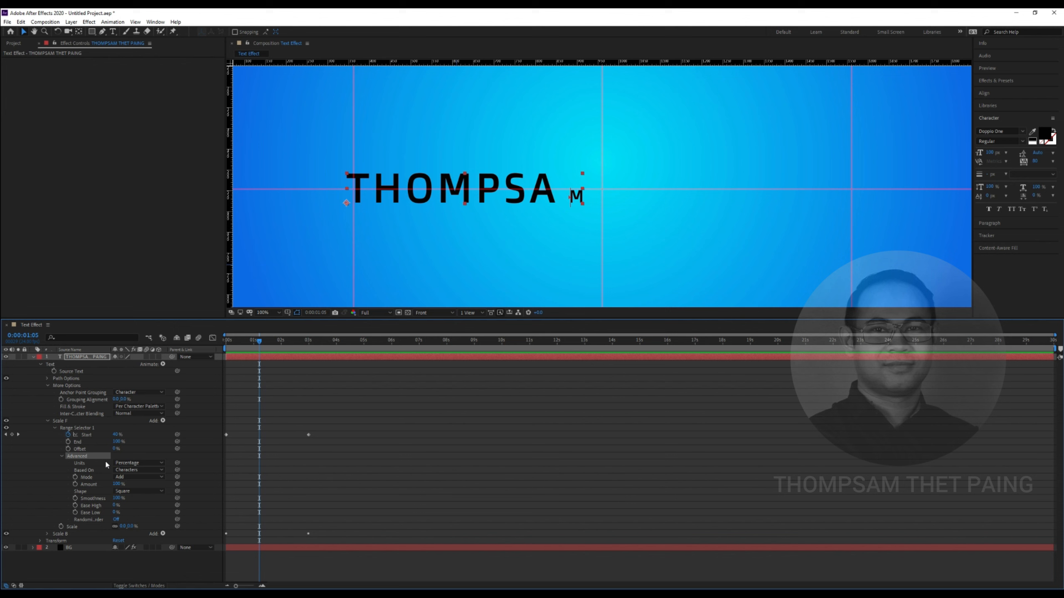
click(138, 470)
click(136, 497)
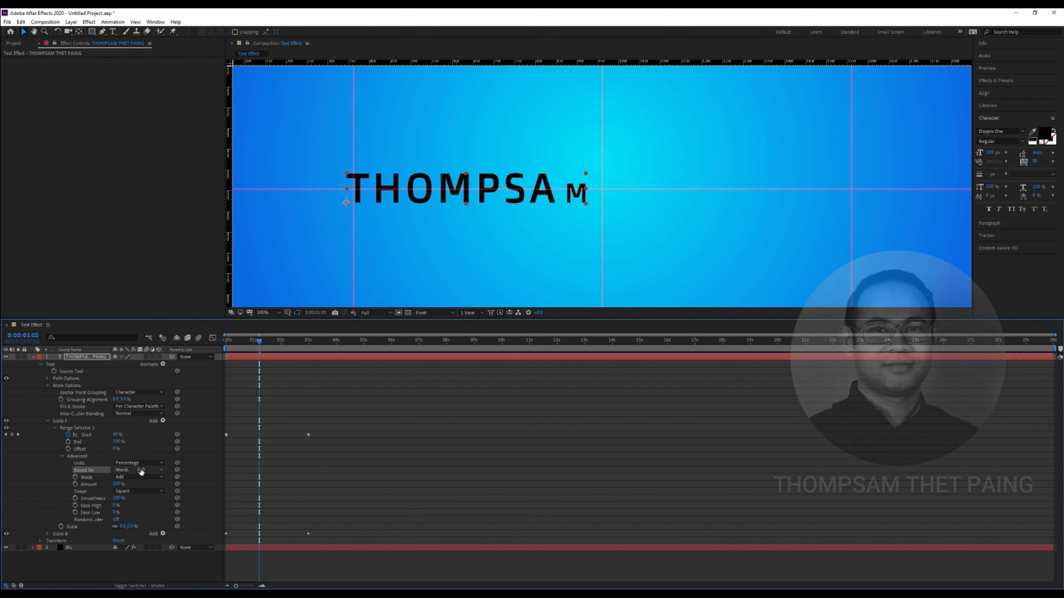
click(133, 469)
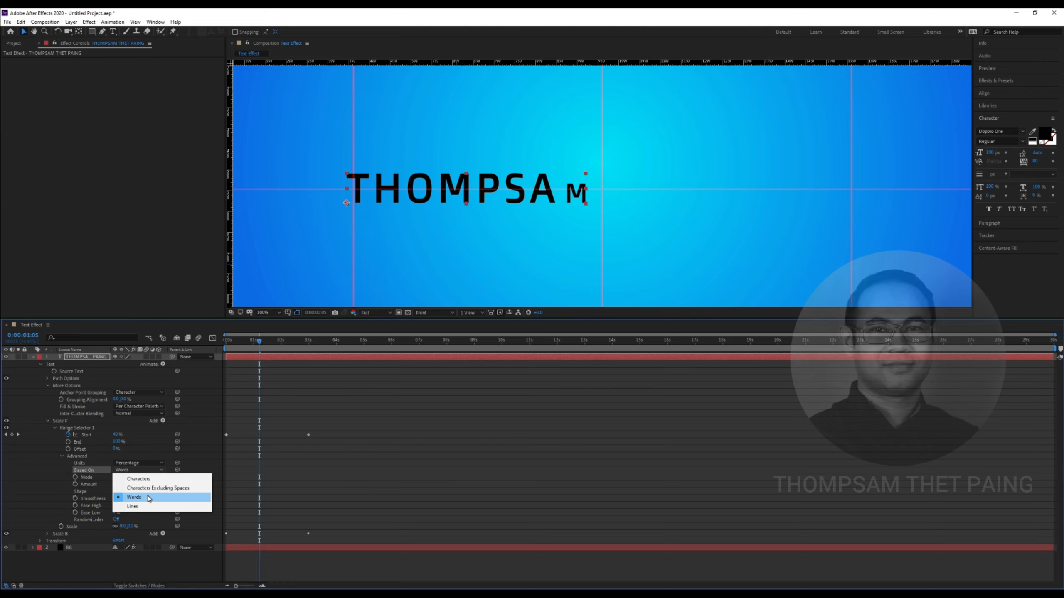
click(149, 498)
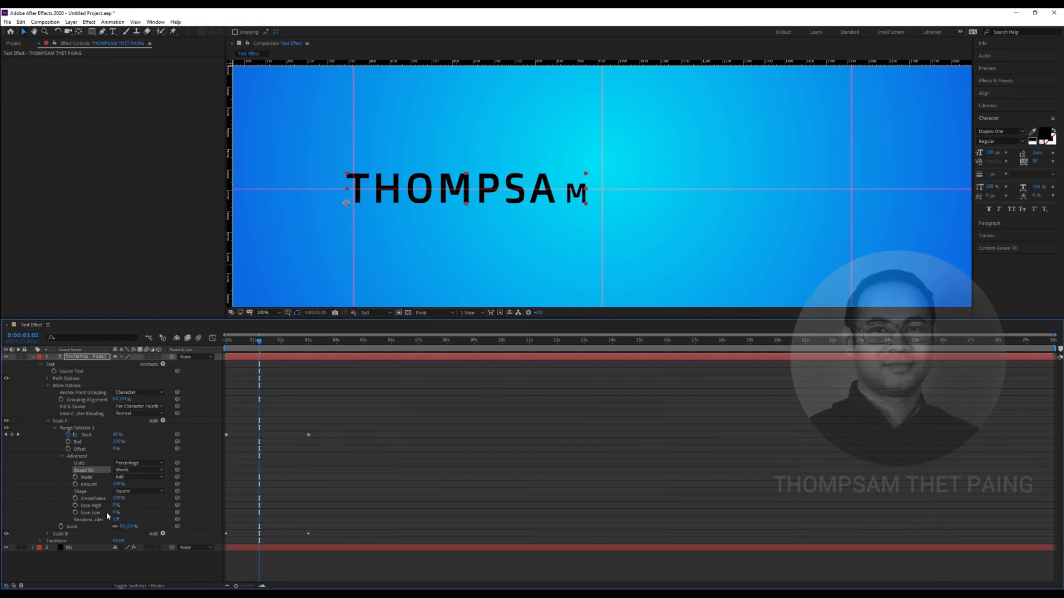
Set Scale F's Ease Low to 70% and preview the text animation
drag(114, 514, 122, 512)
click(117, 513)
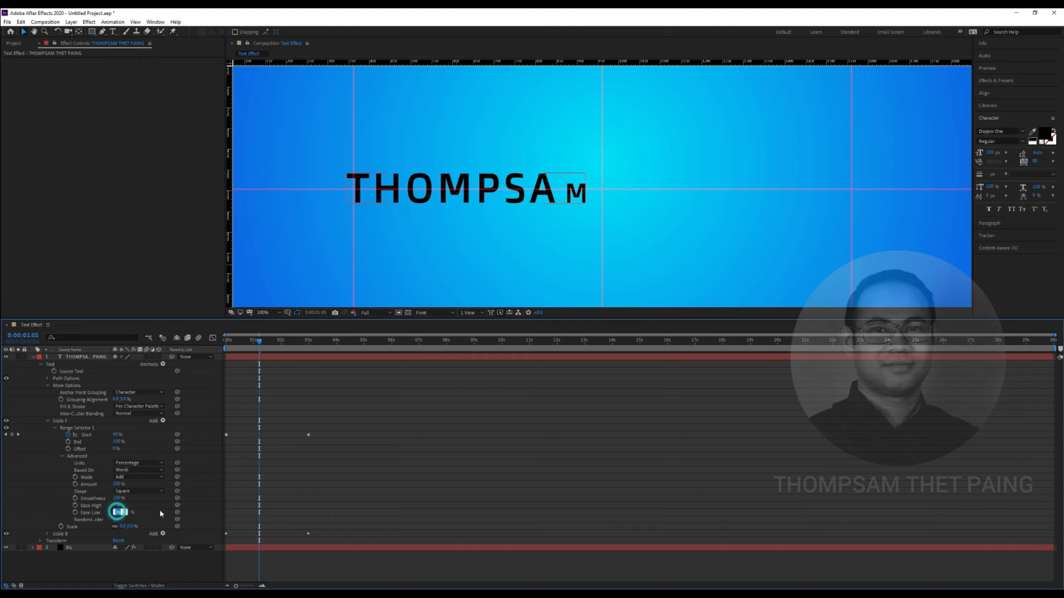
text(70)
key(Return)
mouse_move(259, 341)
mouse_down()
mouse_move(251, 350)
mouse_move(272, 349)
mouse_move(249, 353)
mouse_up()
key(space)
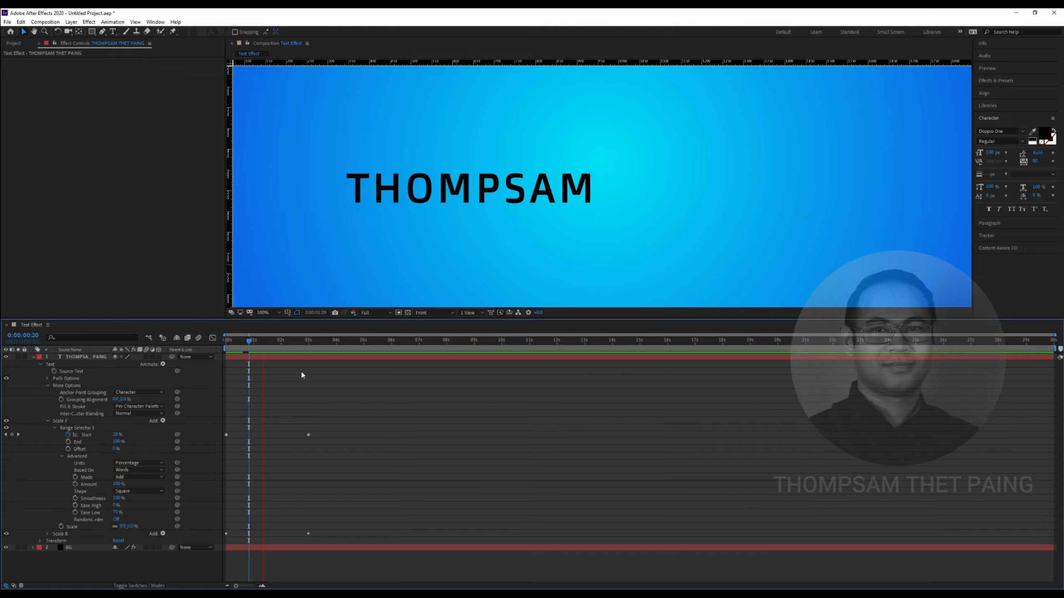
key(space)
drag(292, 345, 226, 344)
key(space)
key(space)
key(space)
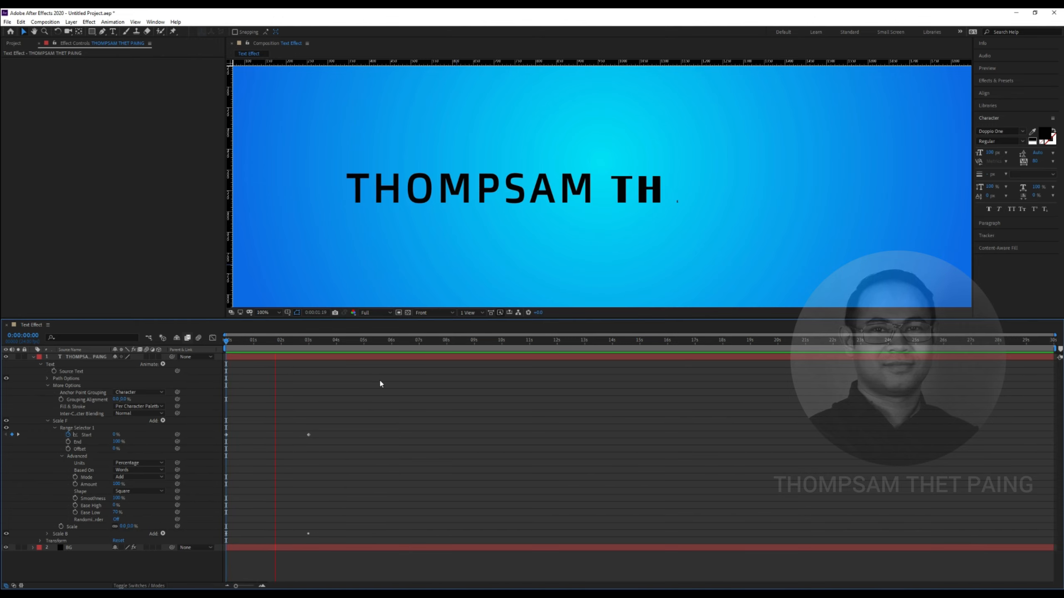
key(space)
drag(296, 343, 258, 347)
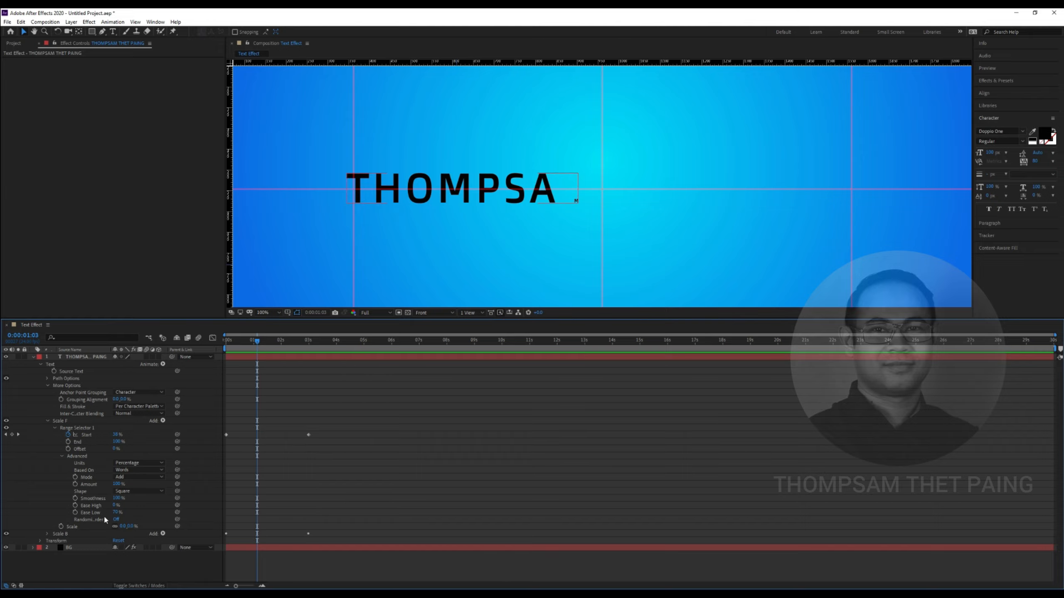
Try Ease Low at 60% and preview the result
click(116, 512)
text(60)
key(Return)
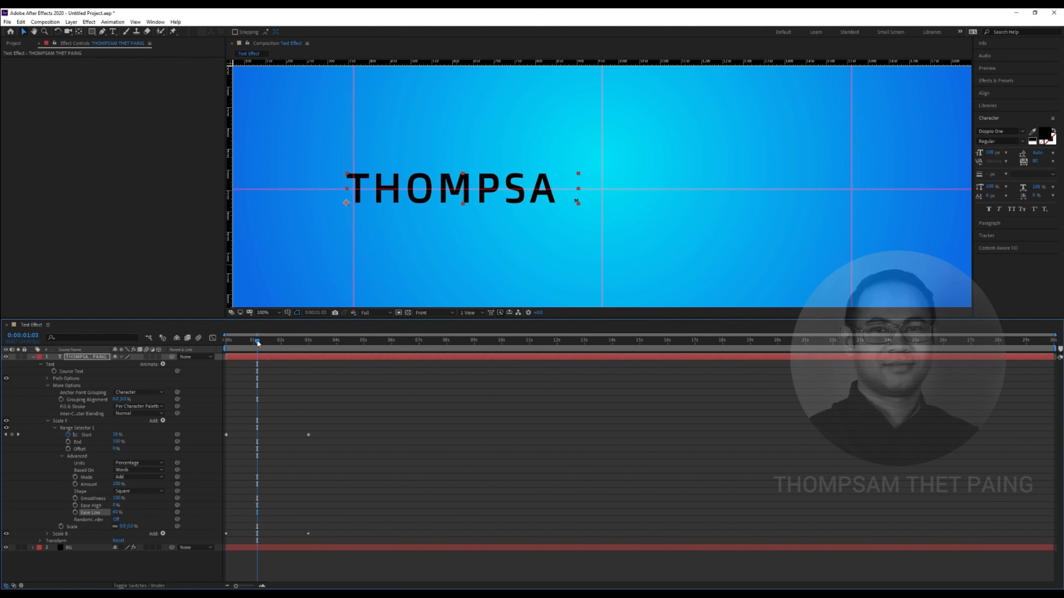
key(space)
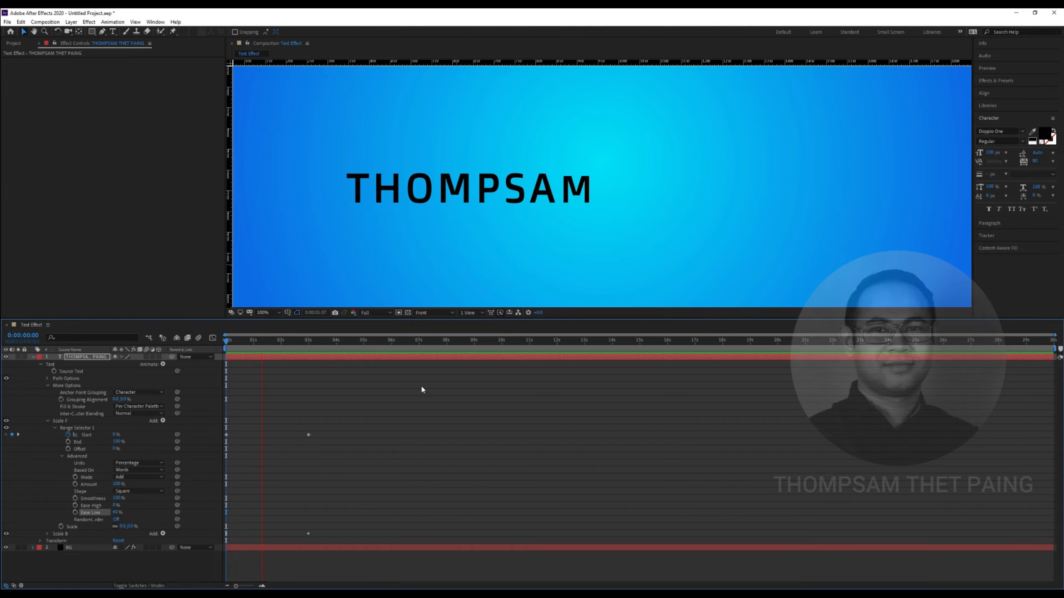
key(space)
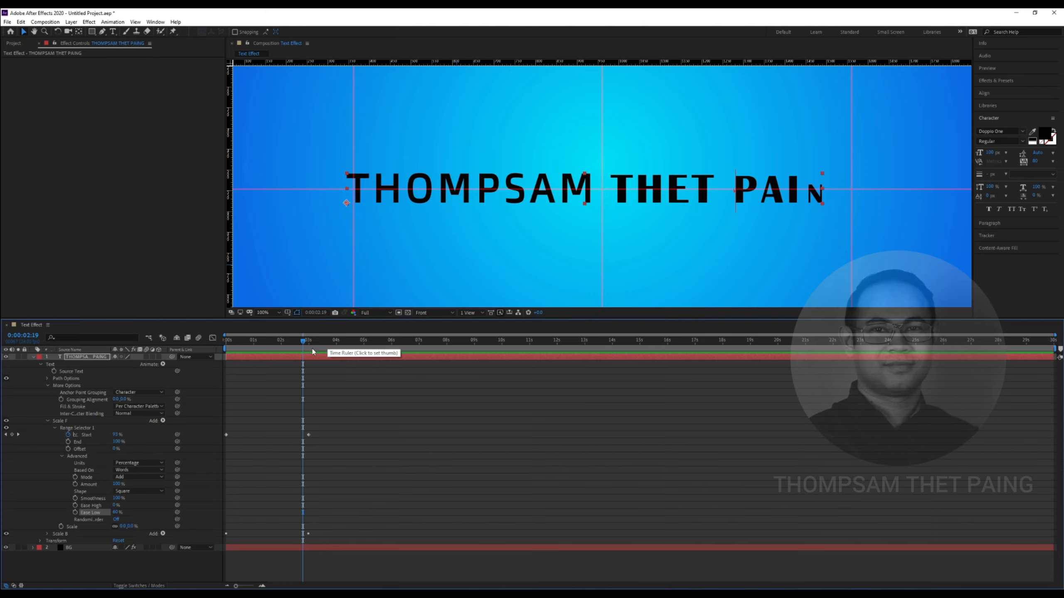
drag(303, 341, 256, 357)
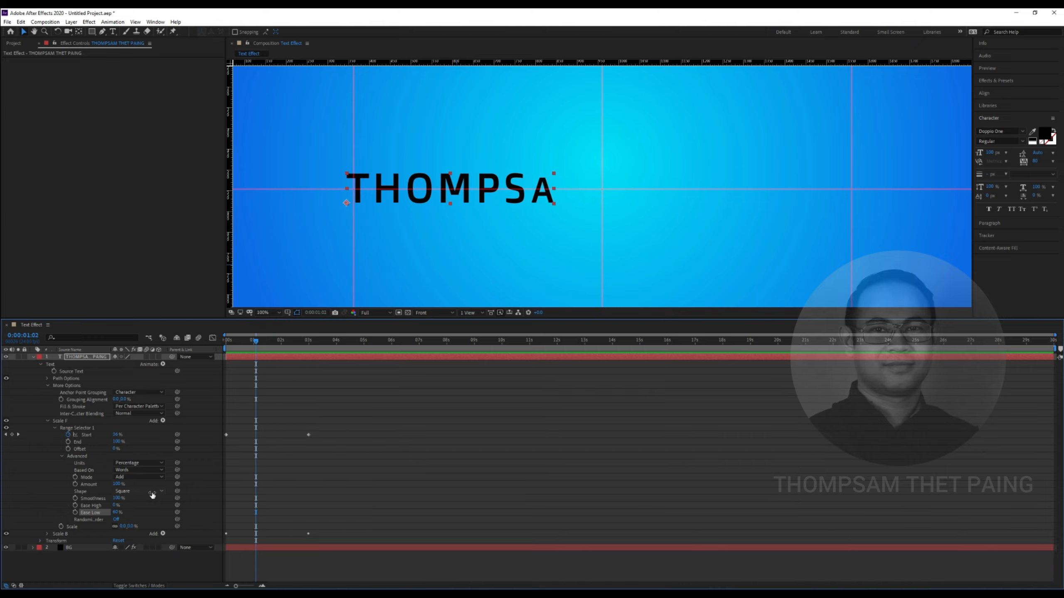
Try Ease Low at 40% and preview again from the start
click(115, 513)
text(40)
key(Return)
drag(254, 339, 213, 344)
key(space)
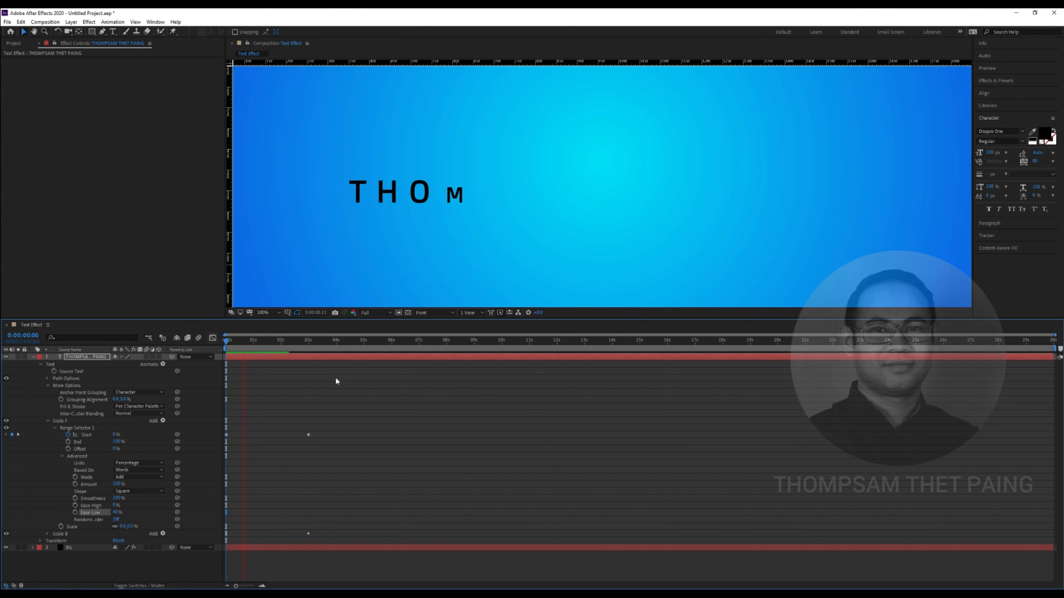
key(space)
drag(276, 346, 258, 353)
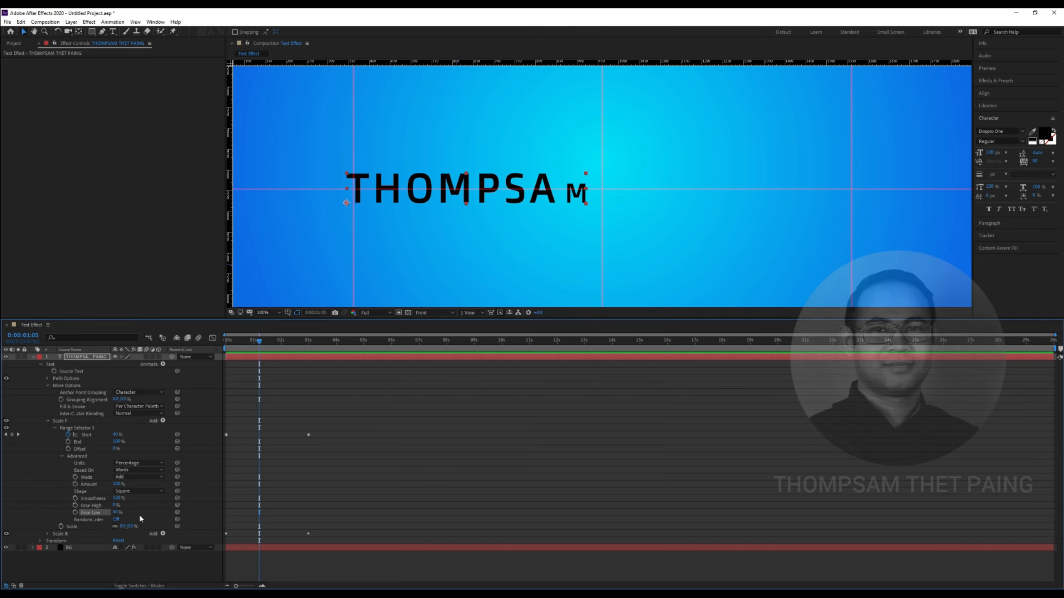
Scrub Ease Low to about 56% and play the animation to check it
drag(115, 513, 121, 512)
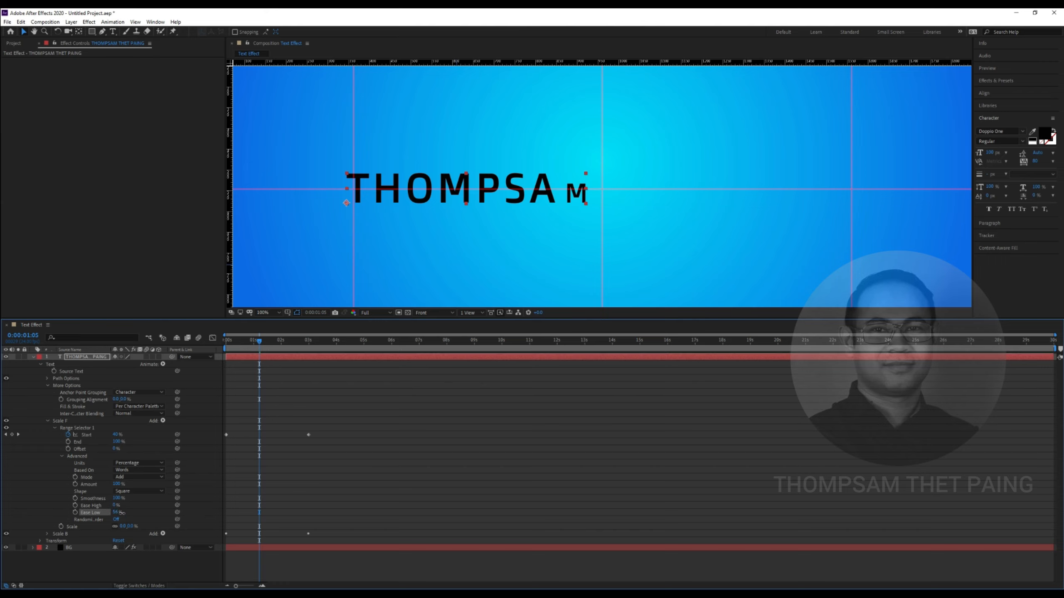
mouse_move(259, 342)
mouse_down()
mouse_move(244, 347)
mouse_move(256, 350)
mouse_up()
key(space)
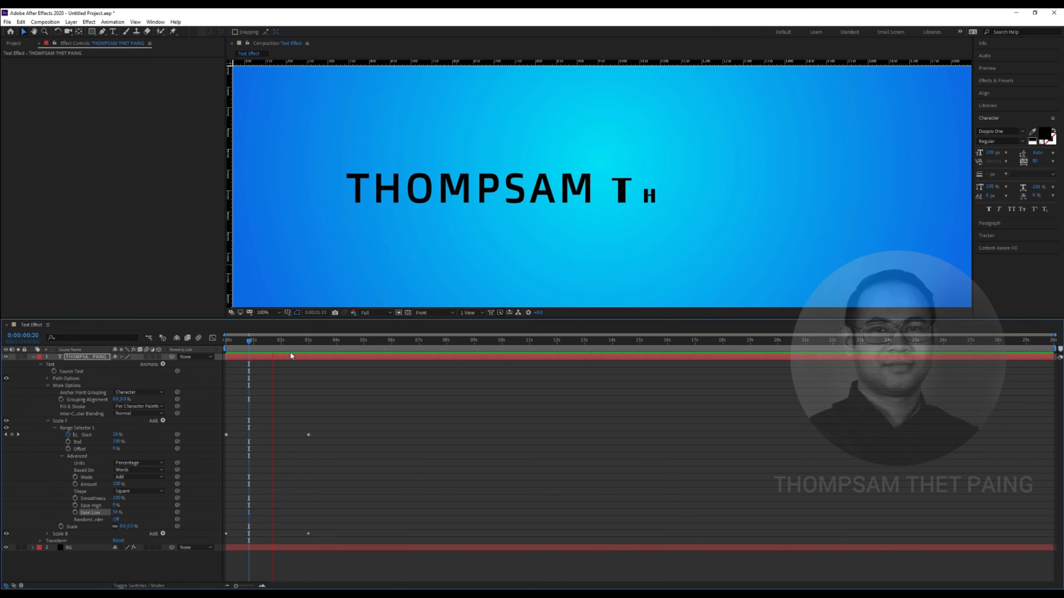
click(326, 341)
drag(326, 341, 311, 341)
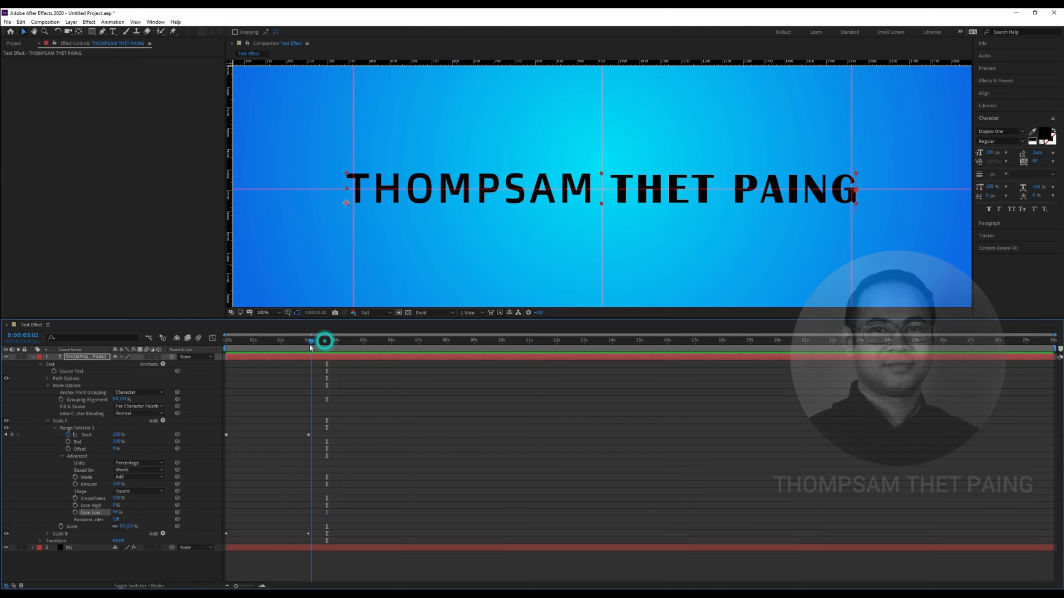
Collapse Scale F and expand Scale B's Range Selector 1
click(48, 421)
click(100, 428)
click(47, 428)
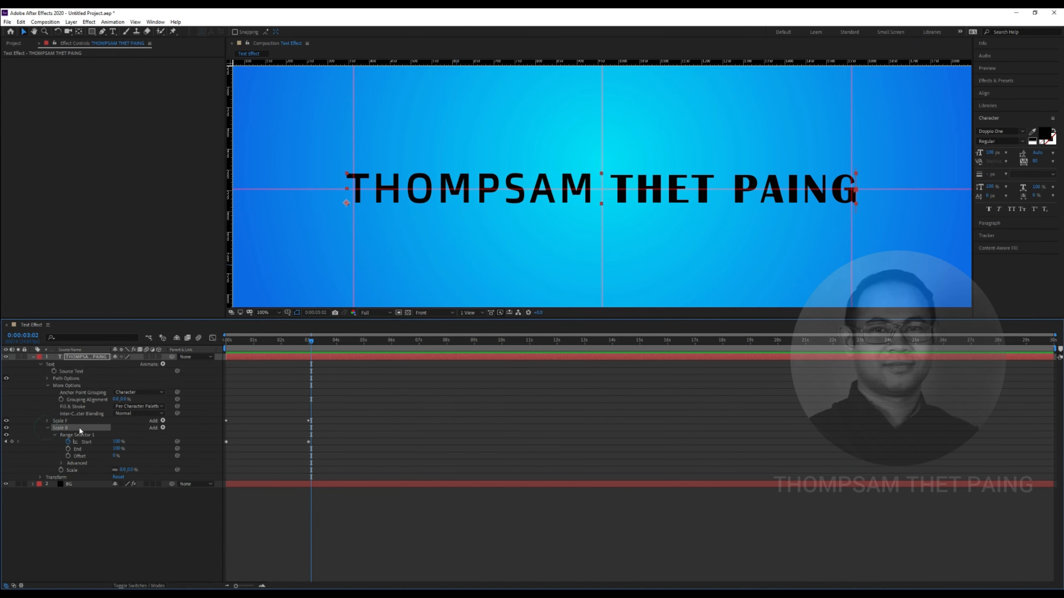
click(67, 421)
click(71, 428)
Set Scale B's range selector End to 100% and preview the animation
drag(116, 450, 273, 408)
drag(315, 345, 227, 342)
key(space)
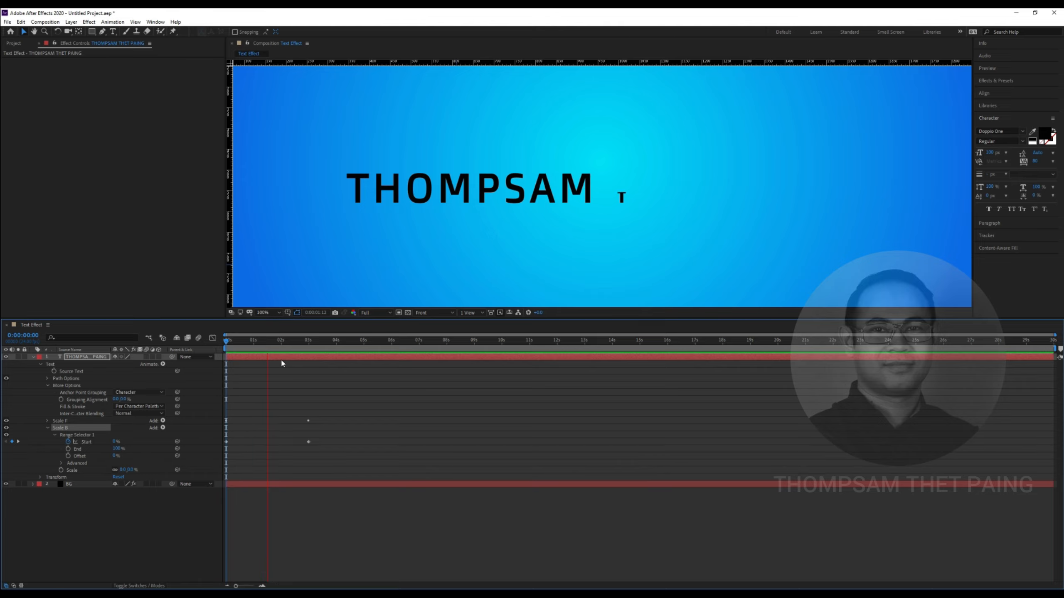
key(space)
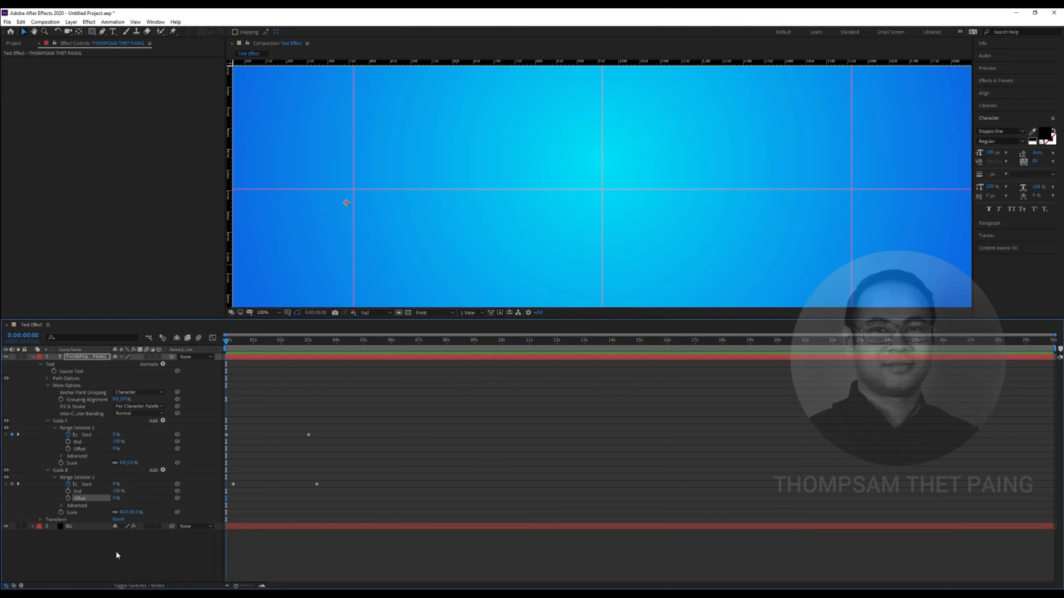
Set Scale B's Scale property value to 0%
click(84, 513)
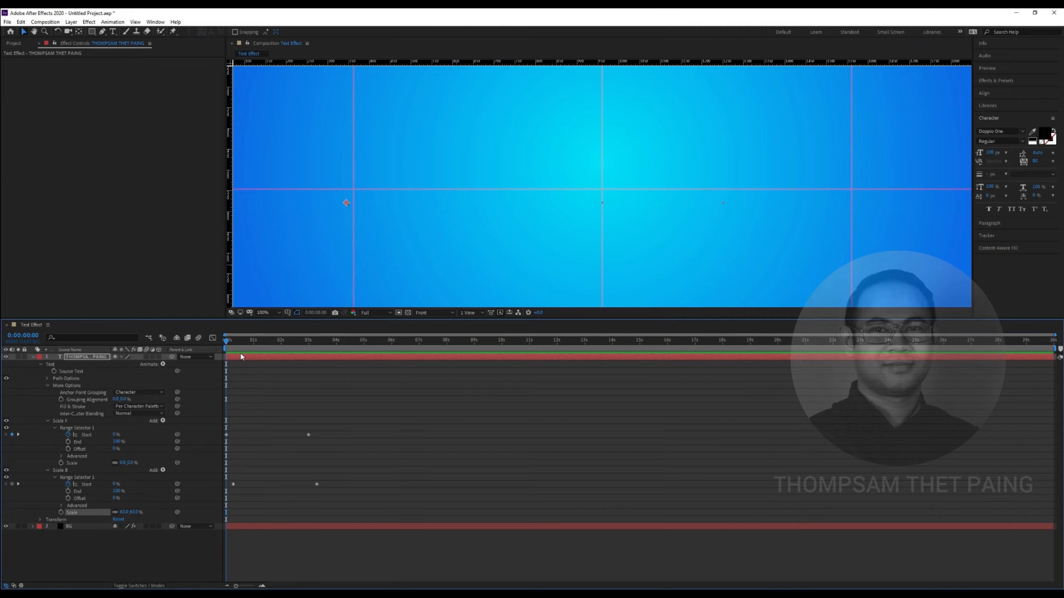
click(226, 340)
click(165, 558)
click(87, 510)
click(123, 513)
text(0)
click(141, 545)
At 0:00:00:08, set Scale B's Scale to 60%, keyframe it, and preview
drag(230, 343, 234, 342)
click(123, 512)
text(60)
key(Return)
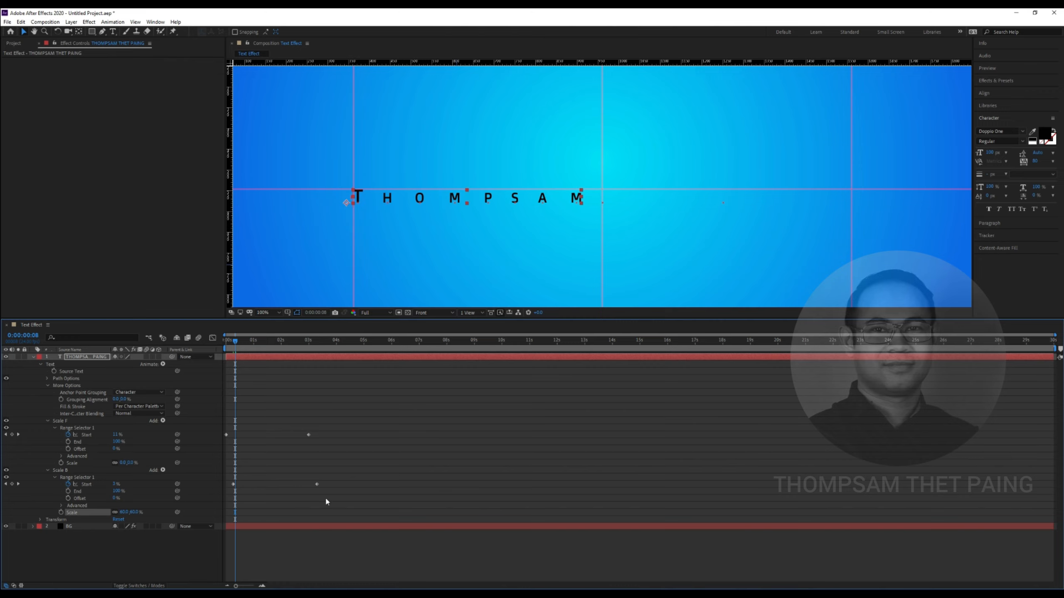
click(60, 512)
drag(234, 342, 257, 350)
key(space)
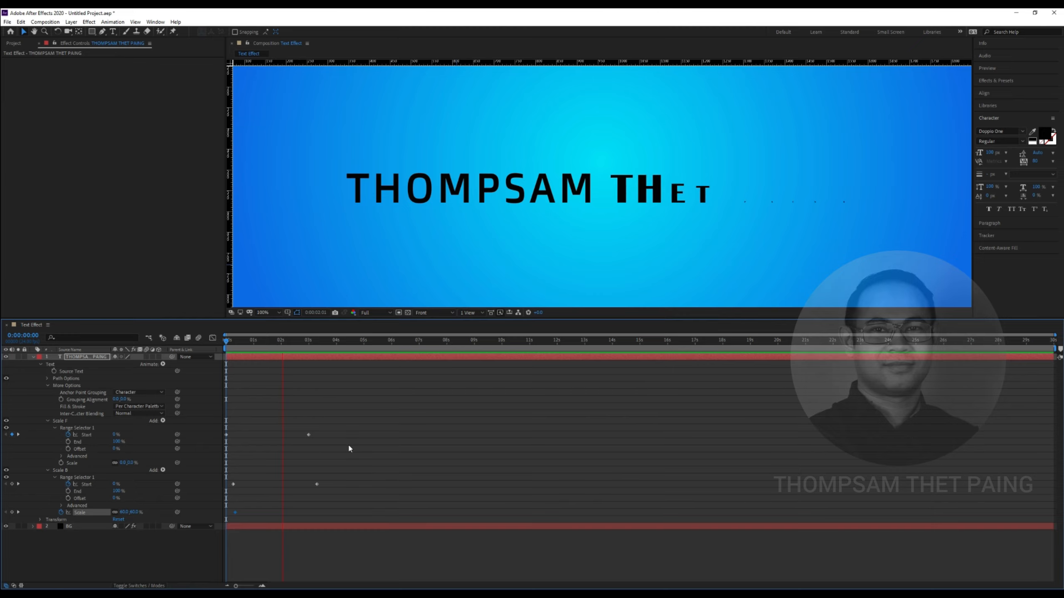
key(space)
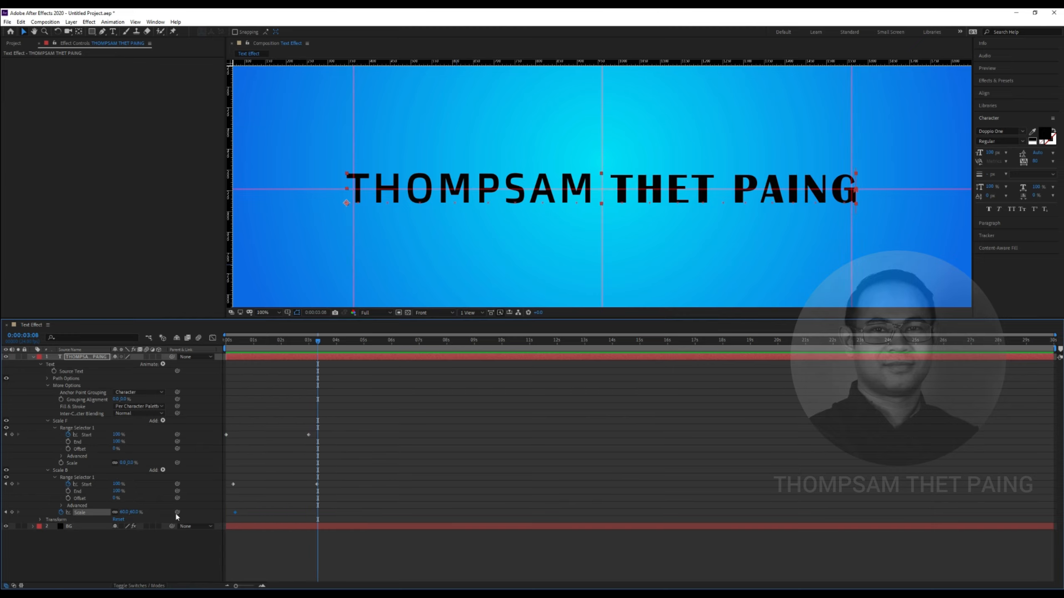
Add a 0% Scale keyframe on Scale B and return to the start
click(124, 512)
text(0)
key(Return)
drag(318, 341, 190, 374)
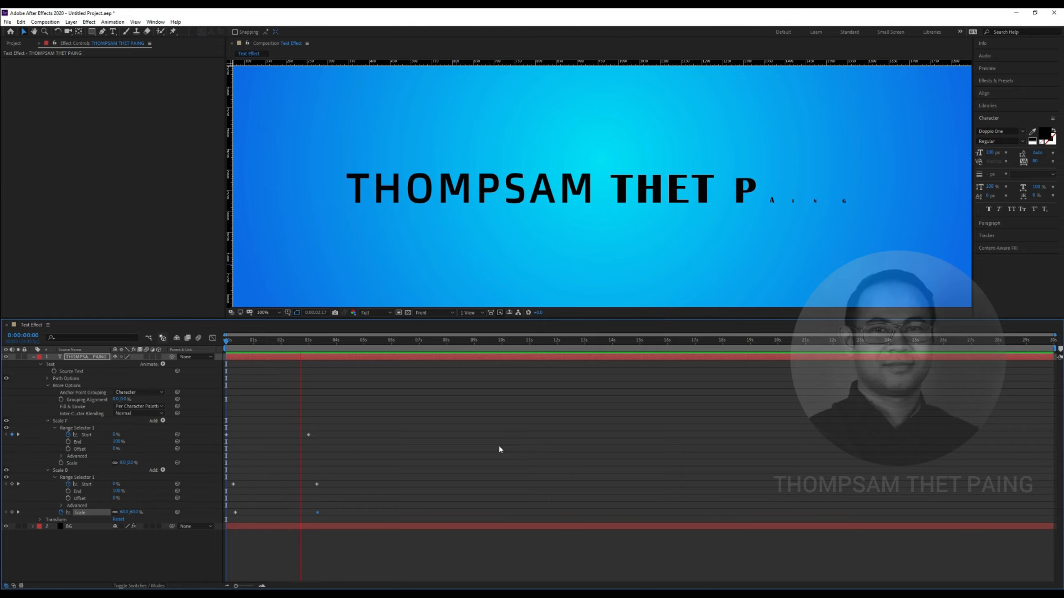
key(space)
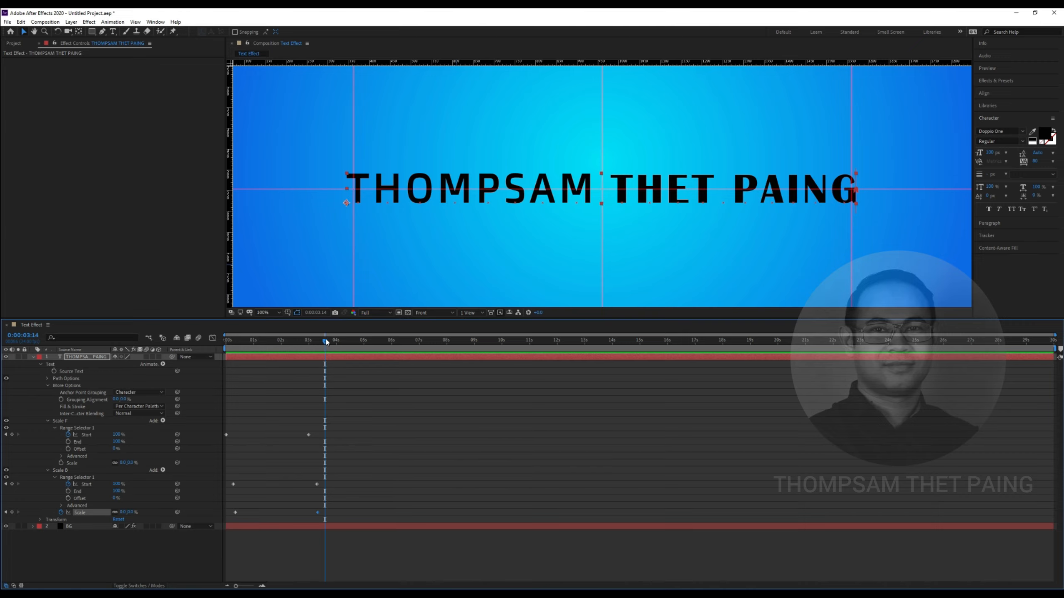
Preview the name's staggered scale-in twice from the first frame
key(Home)
key(space)
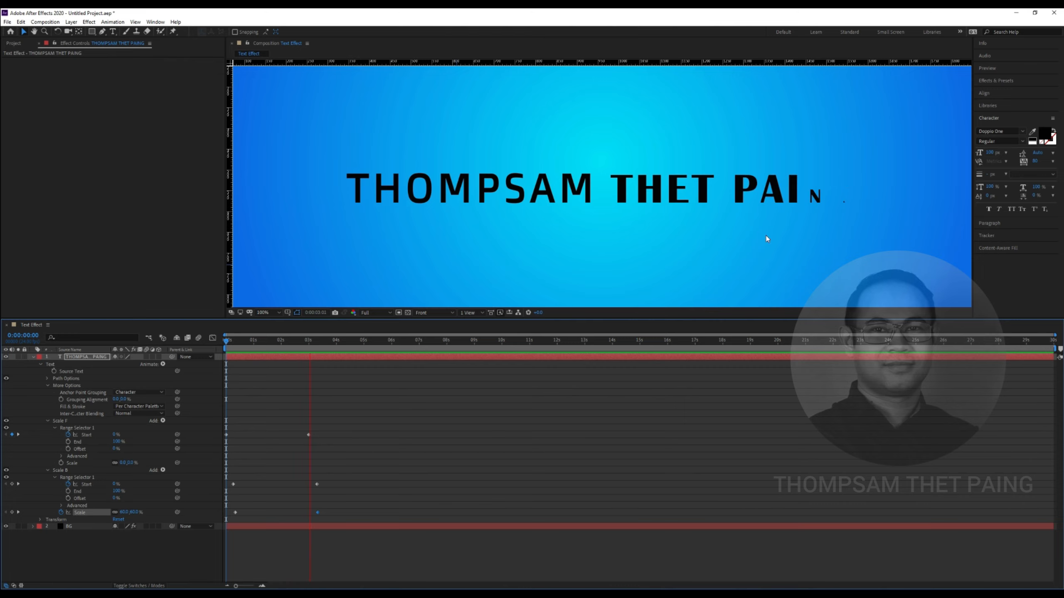
click(353, 340)
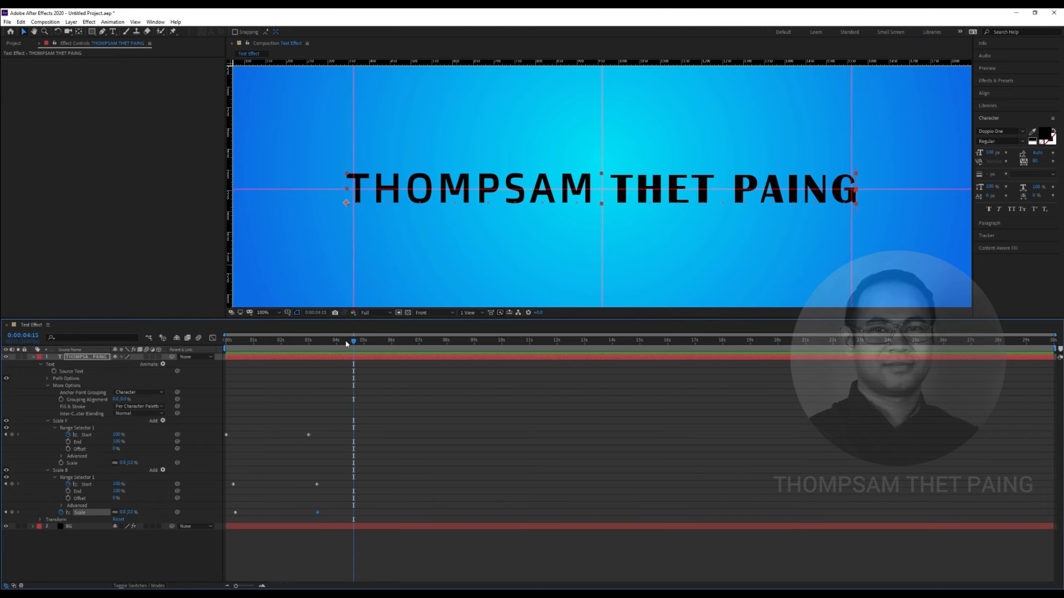
key(Home)
key(space)
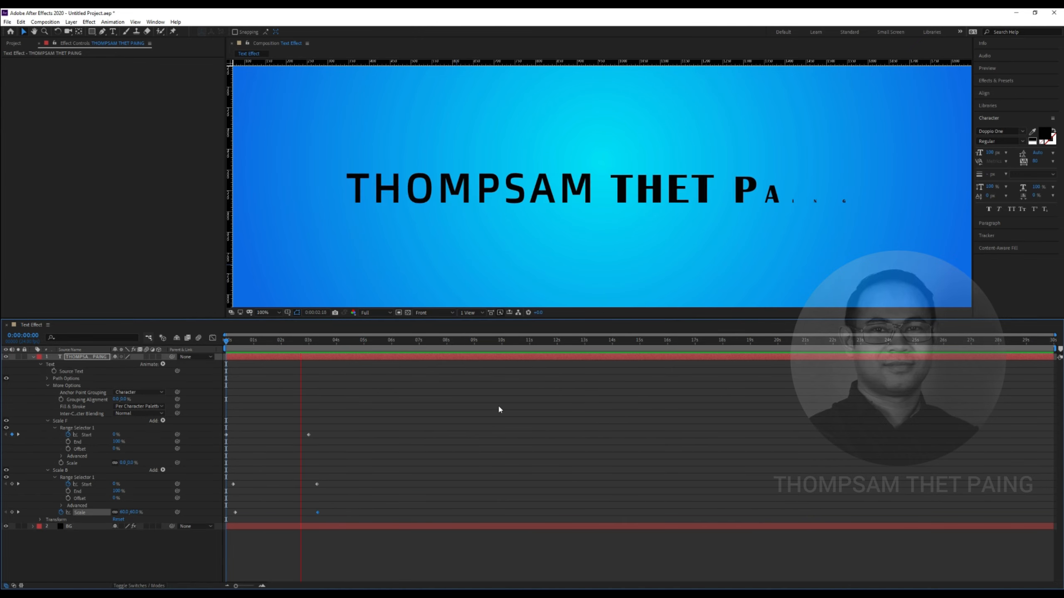
key(space)
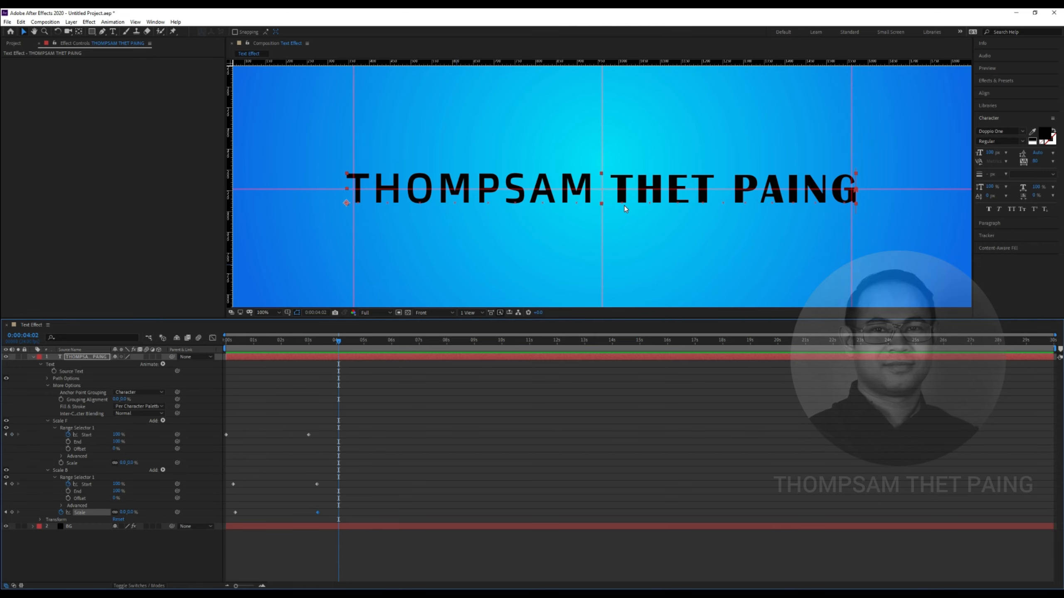
scroll(603, 219, down, 2)
Select the name text layer and show only its keyframed properties with U
click(121, 543)
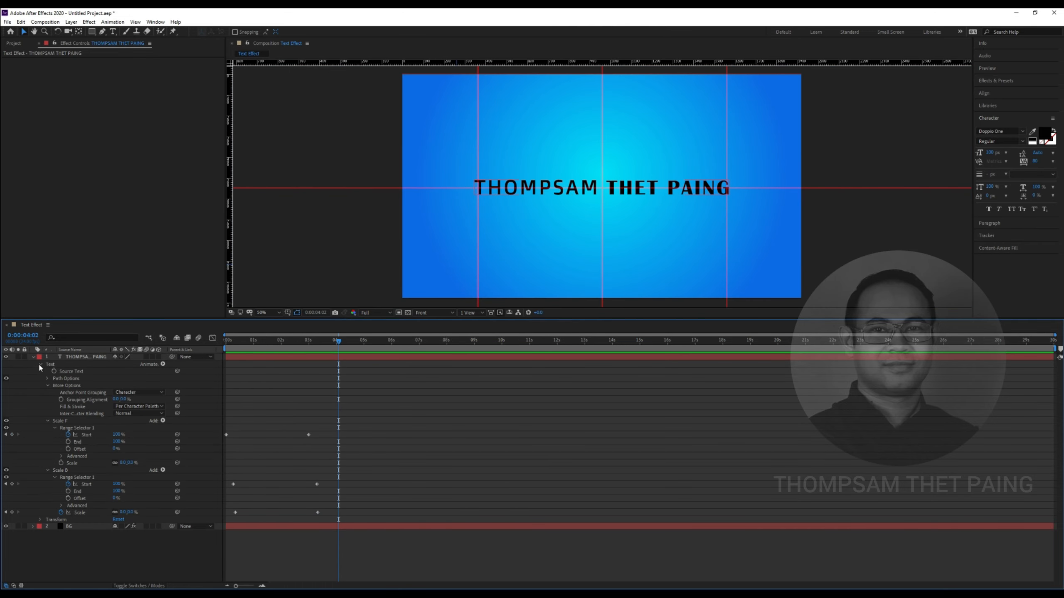
click(34, 356)
click(103, 440)
click(69, 357)
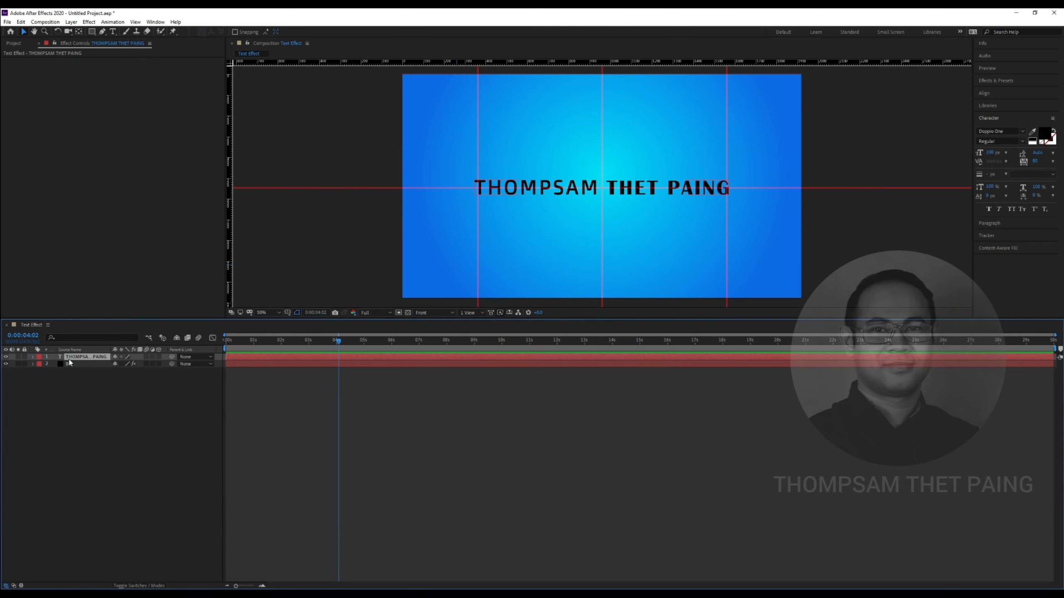
click(31, 356)
key(u)
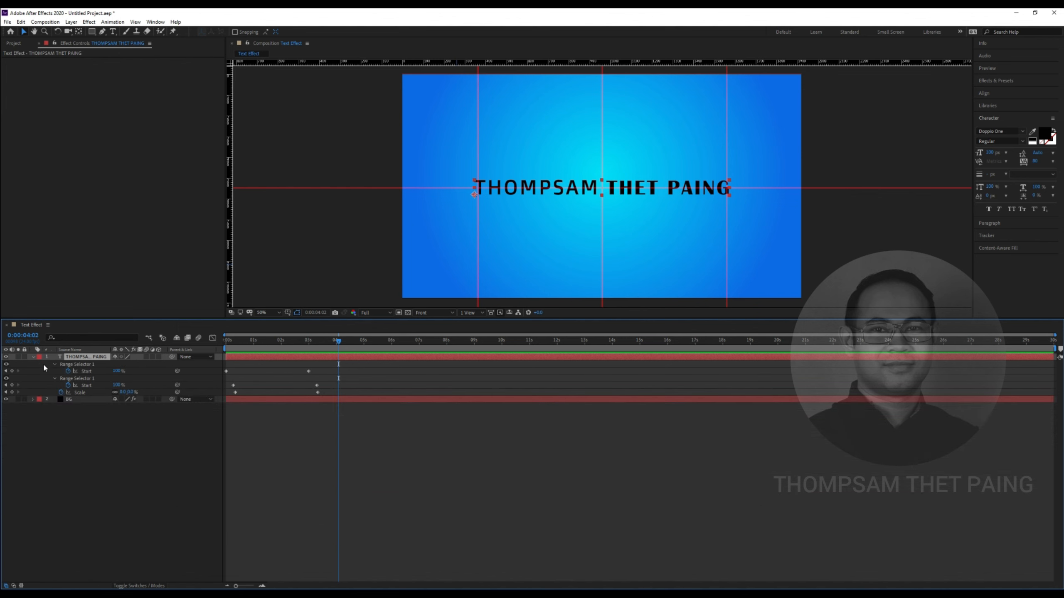
Shift the Scale keyframes slightly later and preview the retimed animation
drag(233, 386, 237, 393)
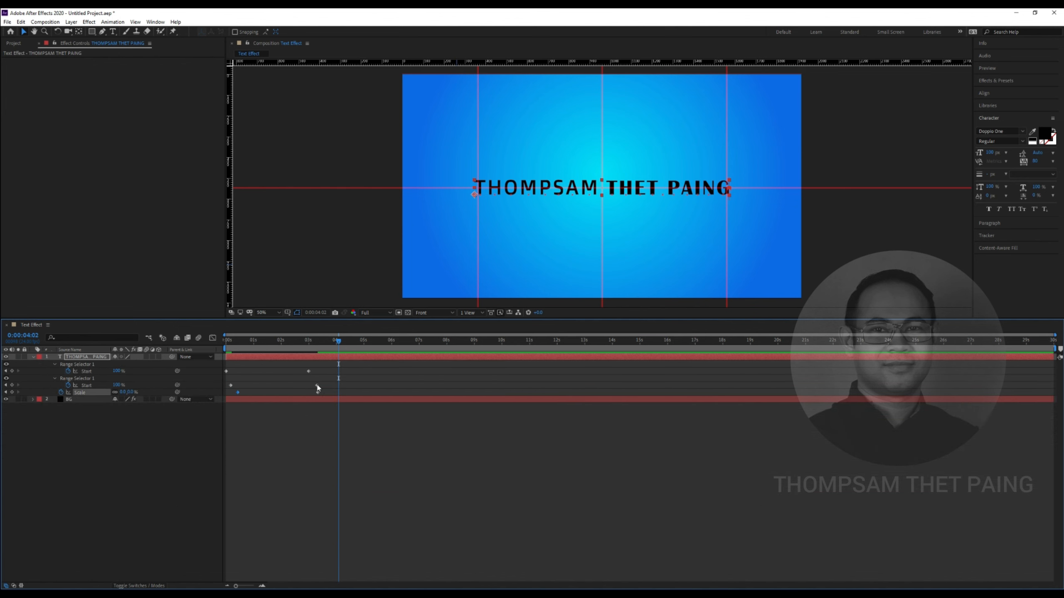
drag(321, 394, 328, 394)
key(Home)
key(space)
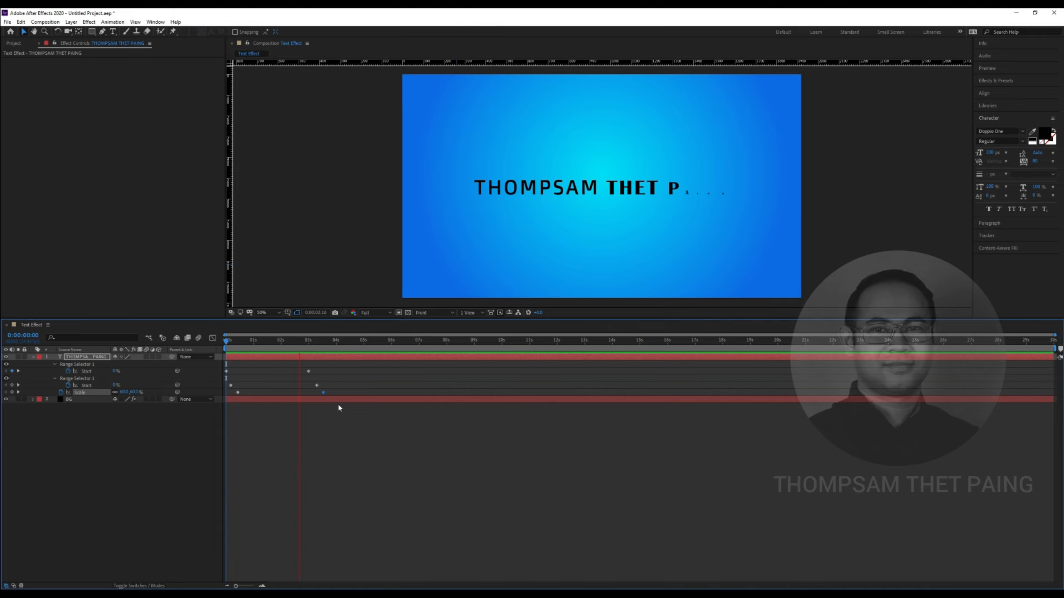
key(space)
Move the Start end keyframe earlier and preview from the start
drag(308, 371, 303, 395)
click(296, 385)
click(290, 371)
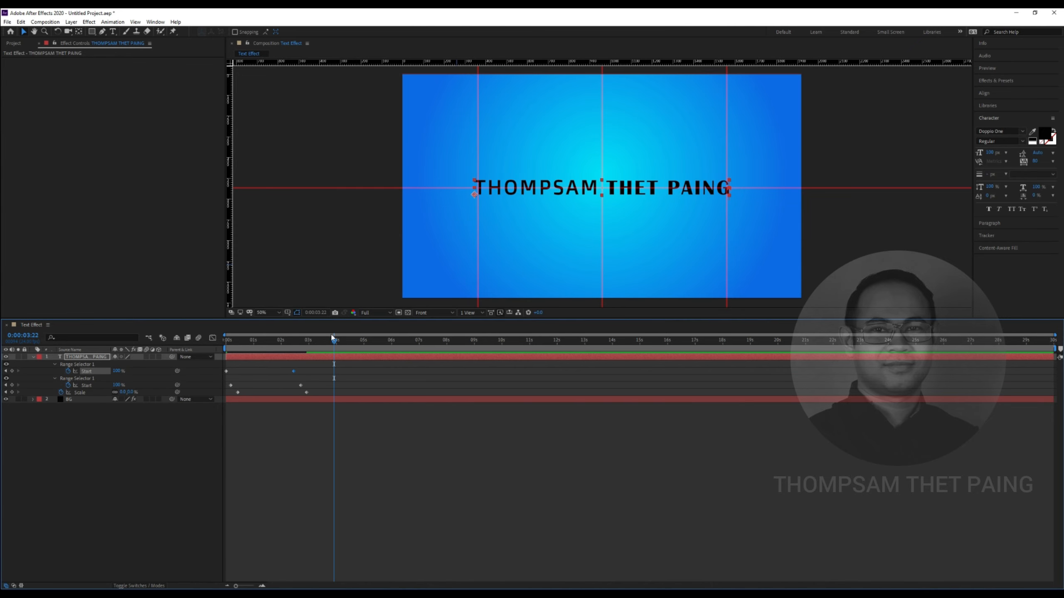
key(space)
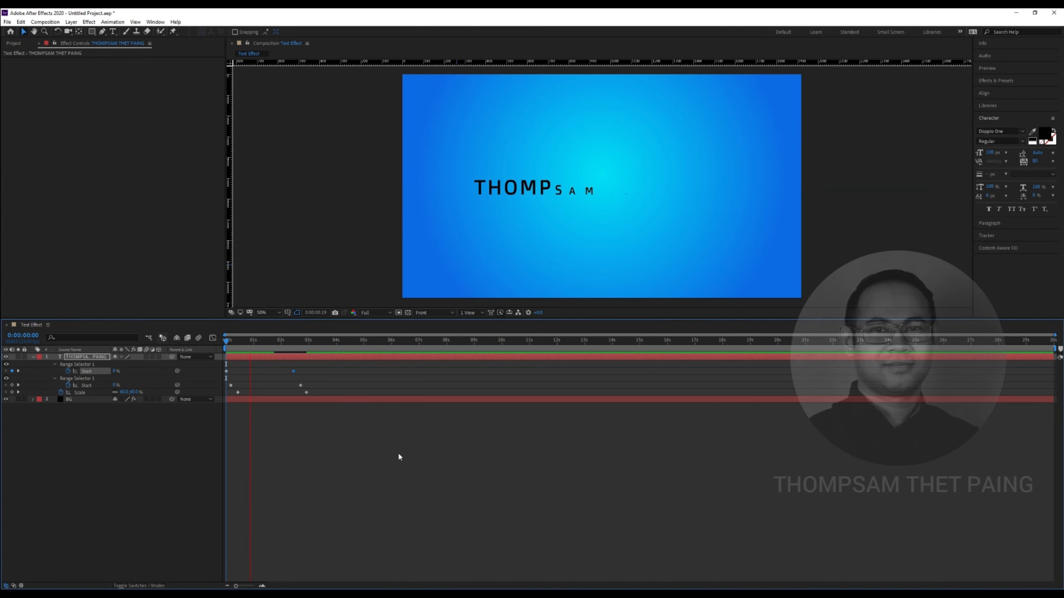
key(space)
Reselect the name text layer and choose the Type tool
click(77, 476)
click(90, 357)
click(102, 436)
click(89, 357)
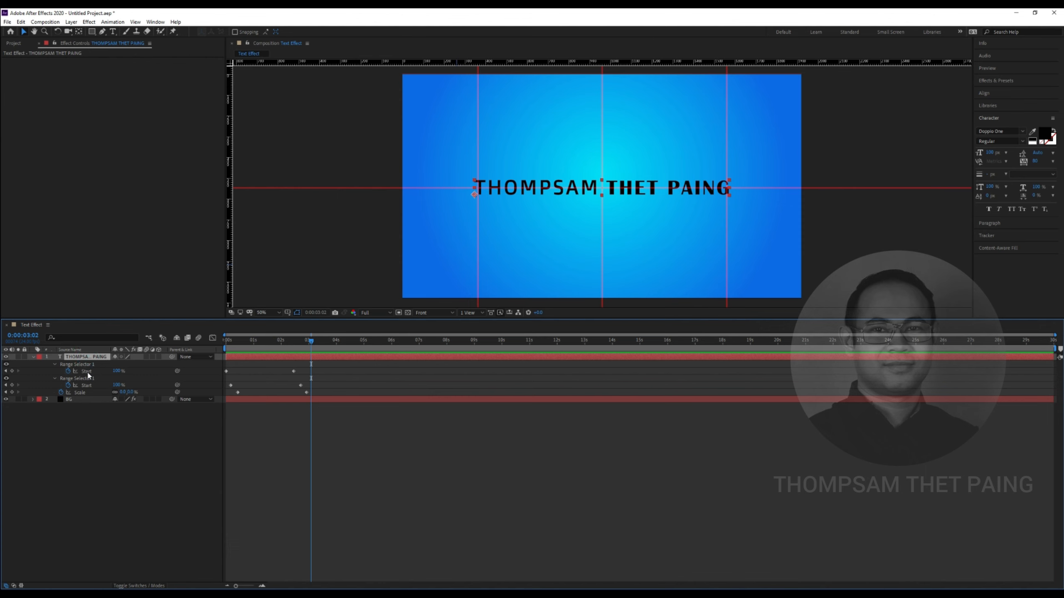
click(113, 31)
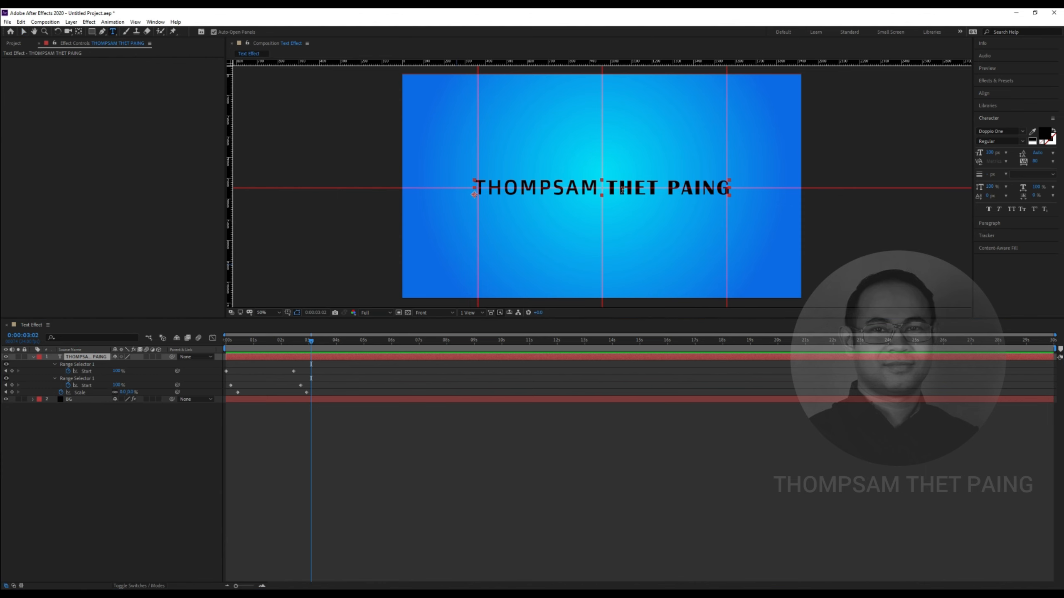
Temporarily replace the name with a sample name, preview, then undo back to the original
triple_click(639, 189)
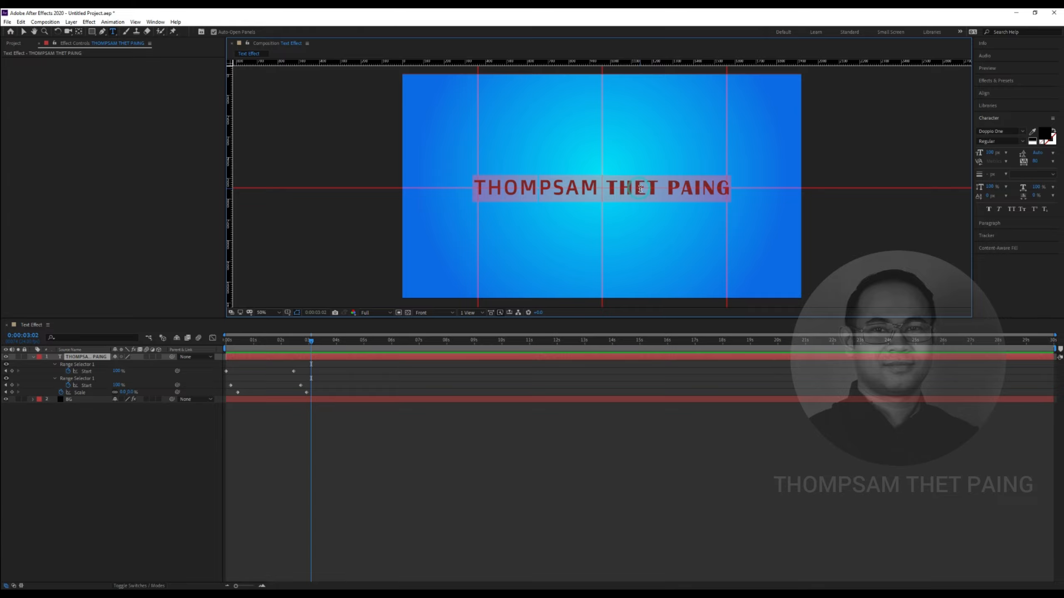
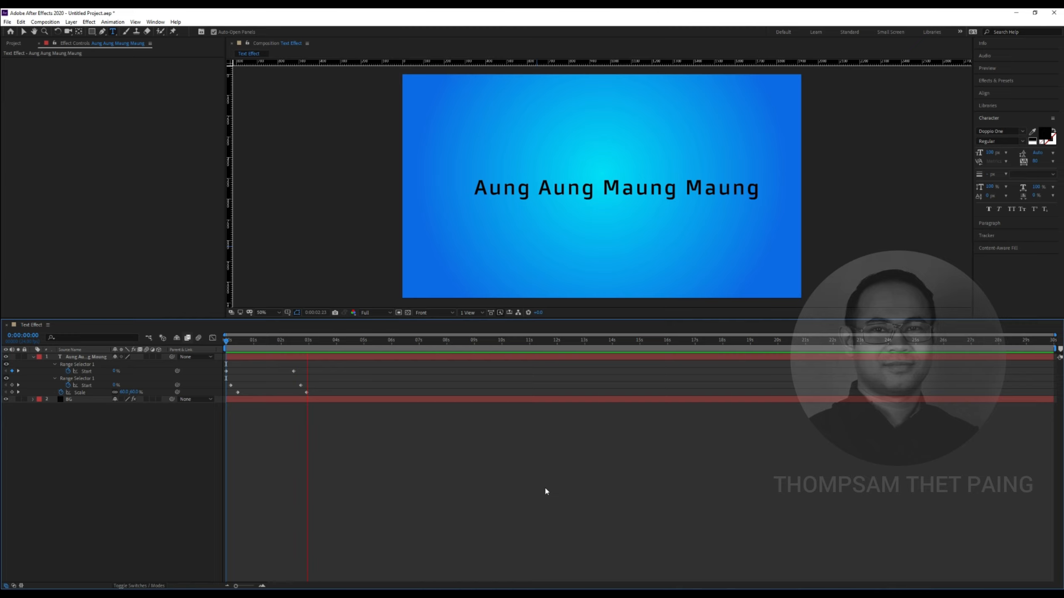
key(ctrl+z)
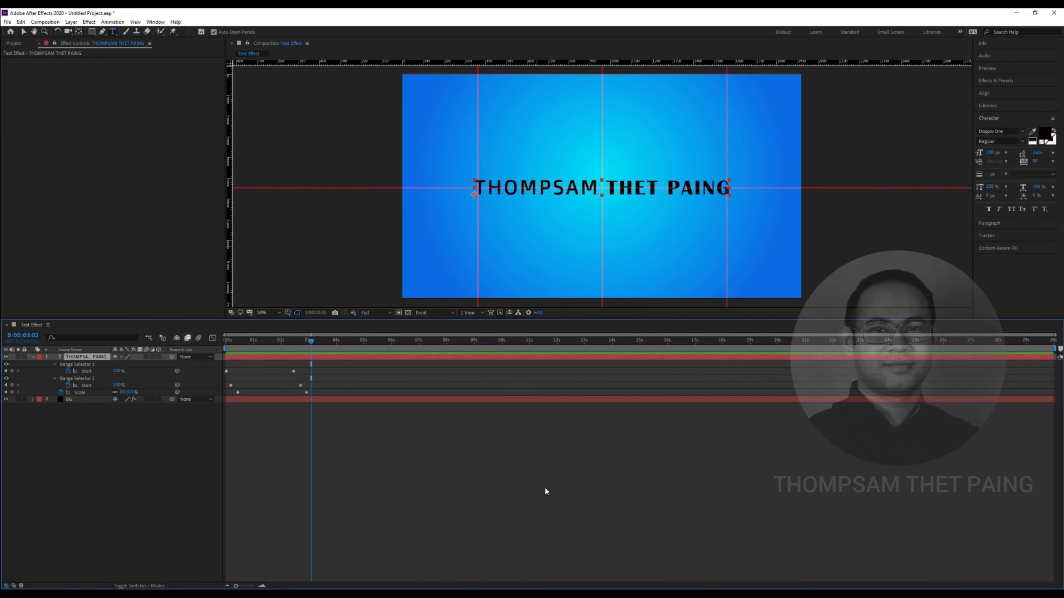
Collapse the name layer's properties and duplicate it with Ctrl+D
click(146, 458)
click(90, 357)
click(34, 357)
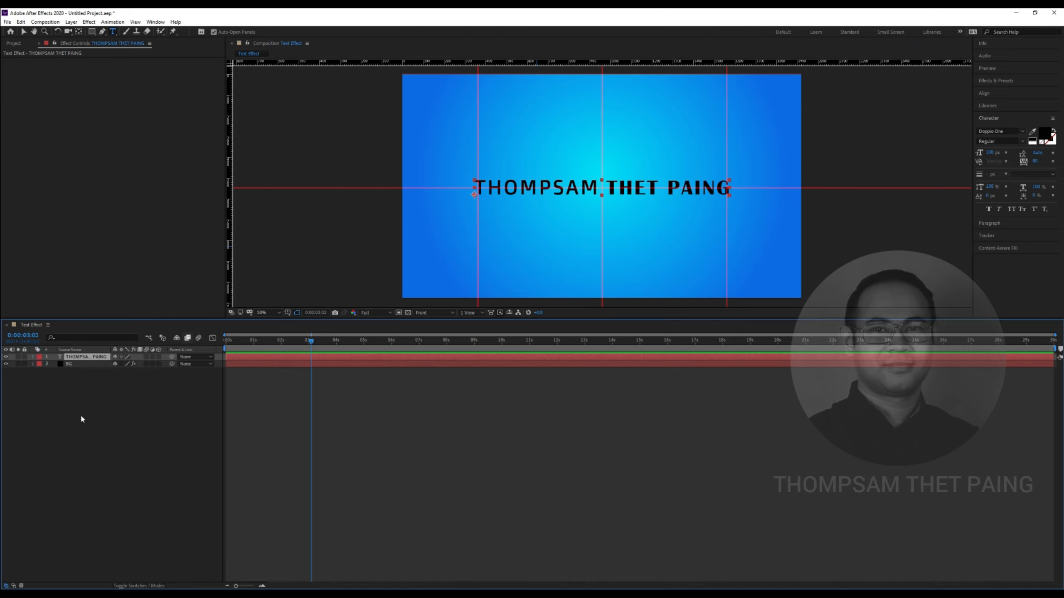
key(ctrl+d)
click(98, 420)
click(101, 359)
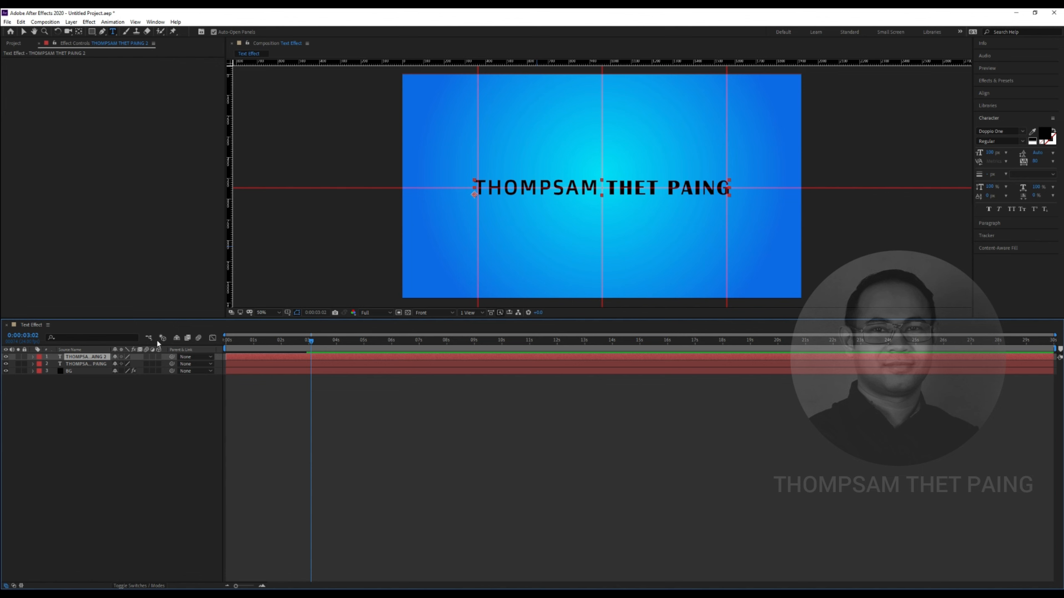
Move the duplicate name layer just below the original in the viewer
key(v)
drag(553, 197, 561, 214)
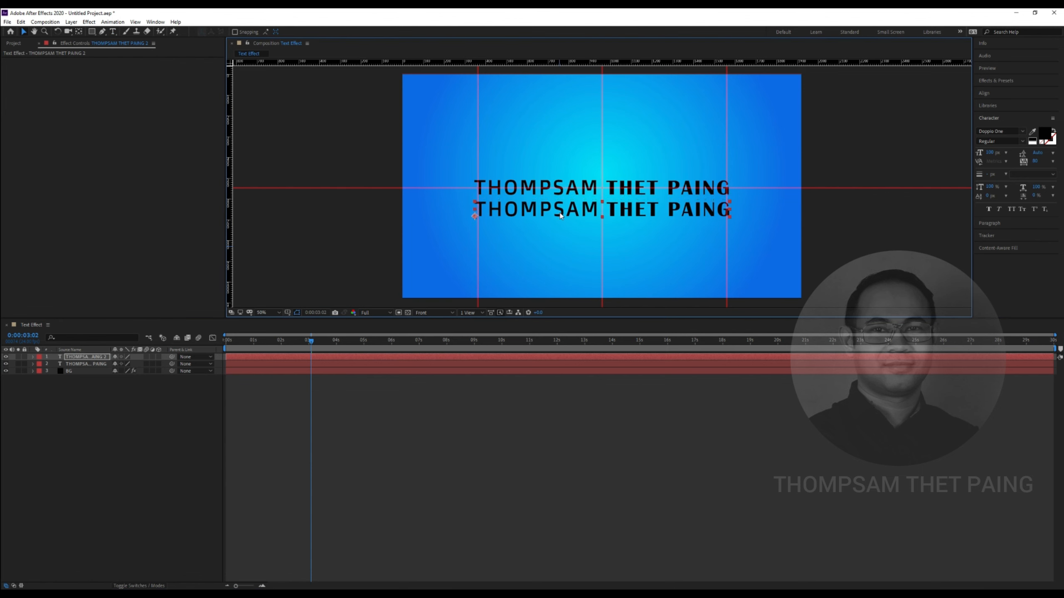
click(119, 413)
click(102, 356)
key(t)
key(t)
Replace the duplicate's text with 'Motion Graphic Animation'
double_click(560, 215)
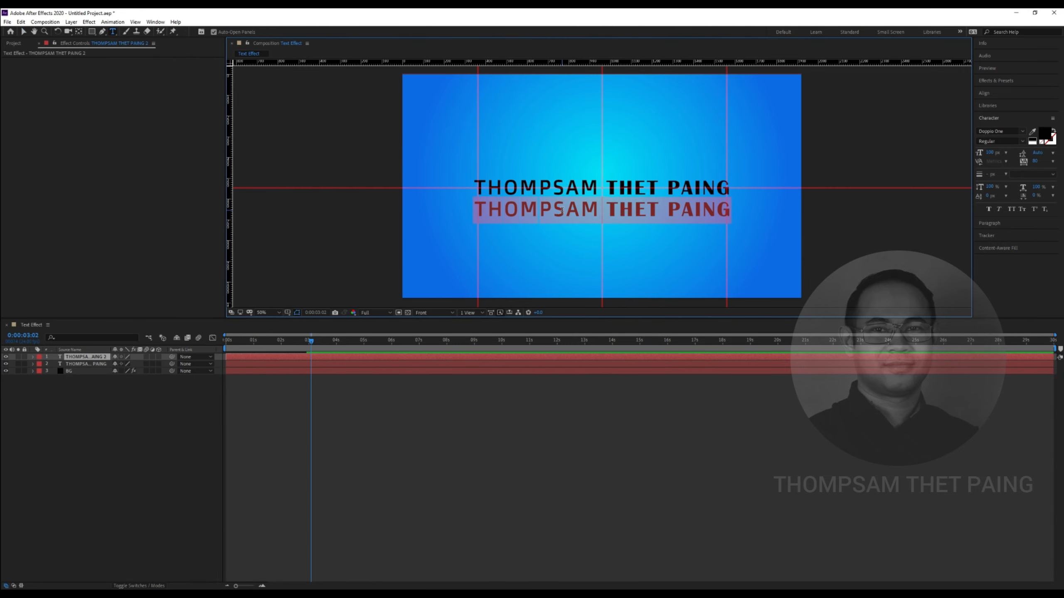
click(568, 211)
drag(478, 209, 725, 217)
key(BackSpace)
text(Motion G)
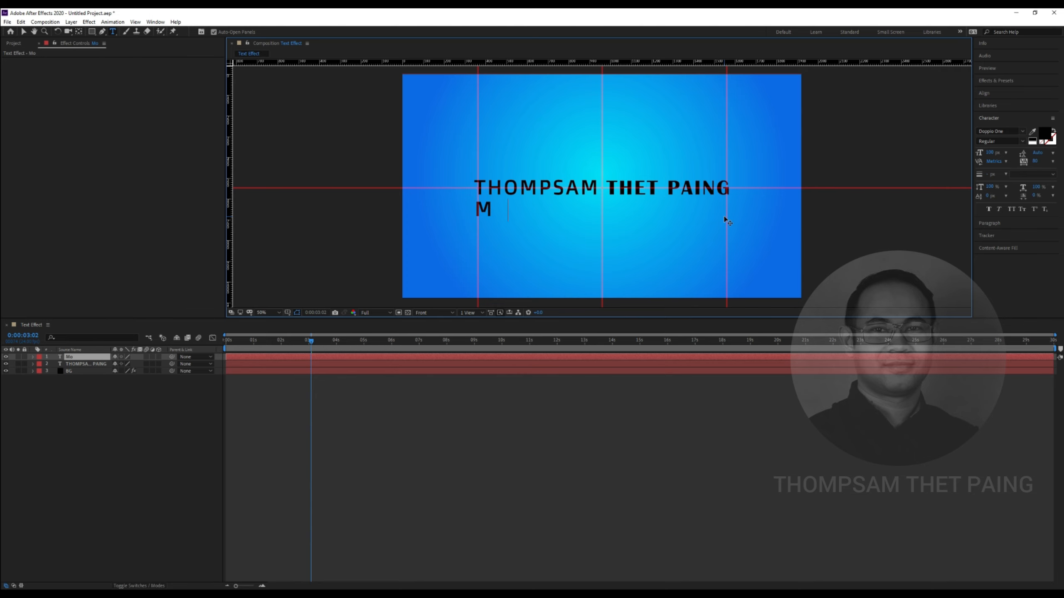
text(raphic )
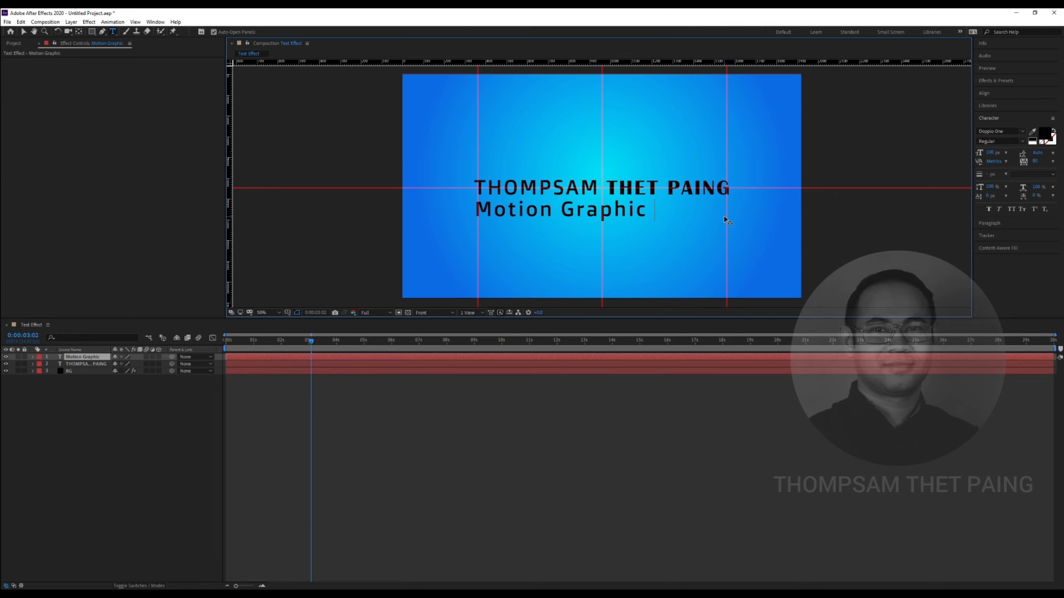
text(Animation)
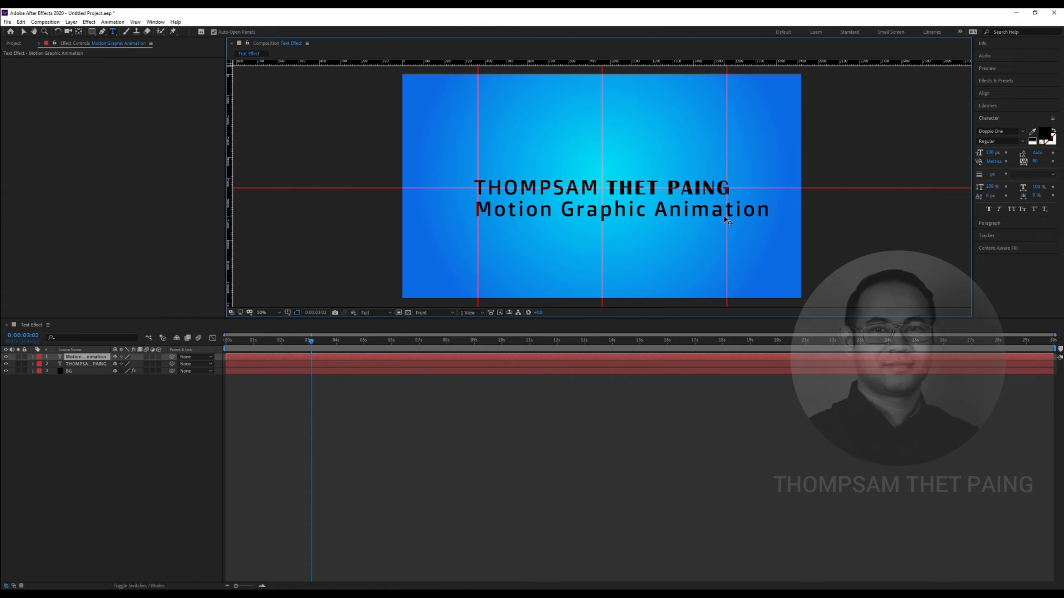
click(182, 394)
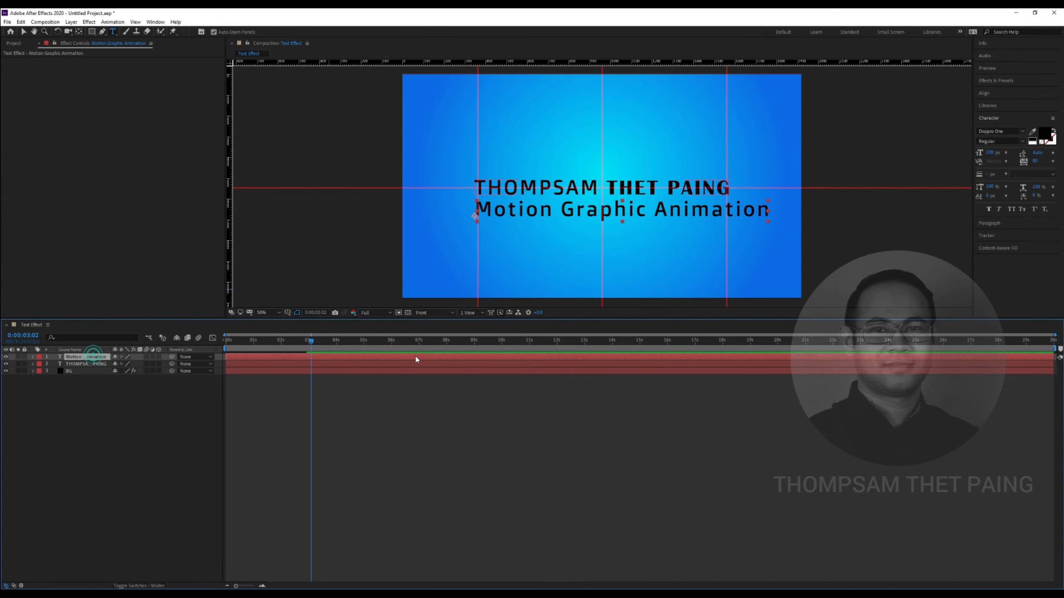
Shrink the subtitle font to about 85 px and select both text layers
drag(989, 155, 980, 153)
click(750, 380)
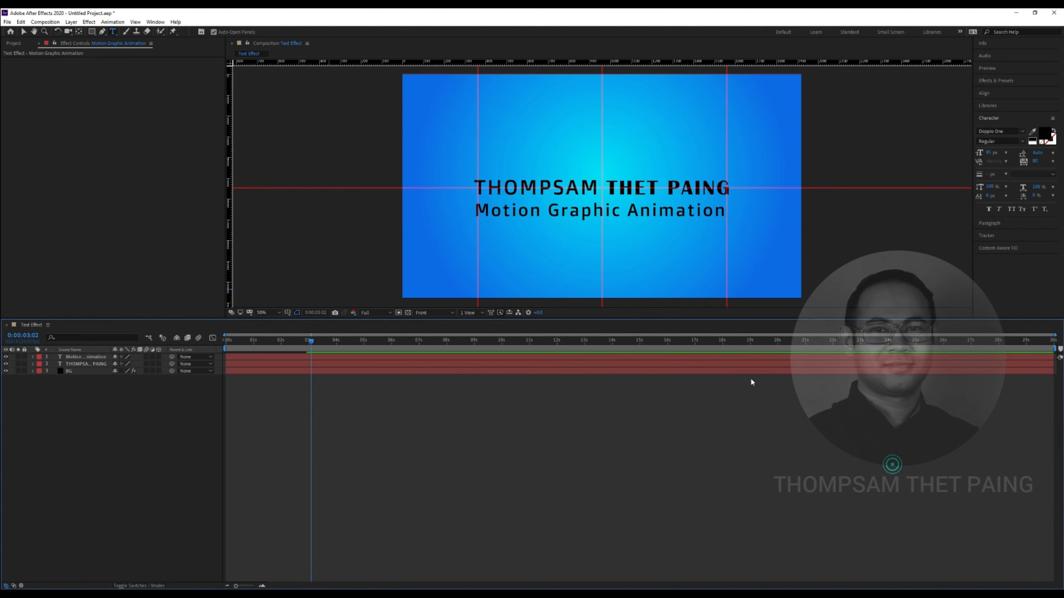
click(84, 357)
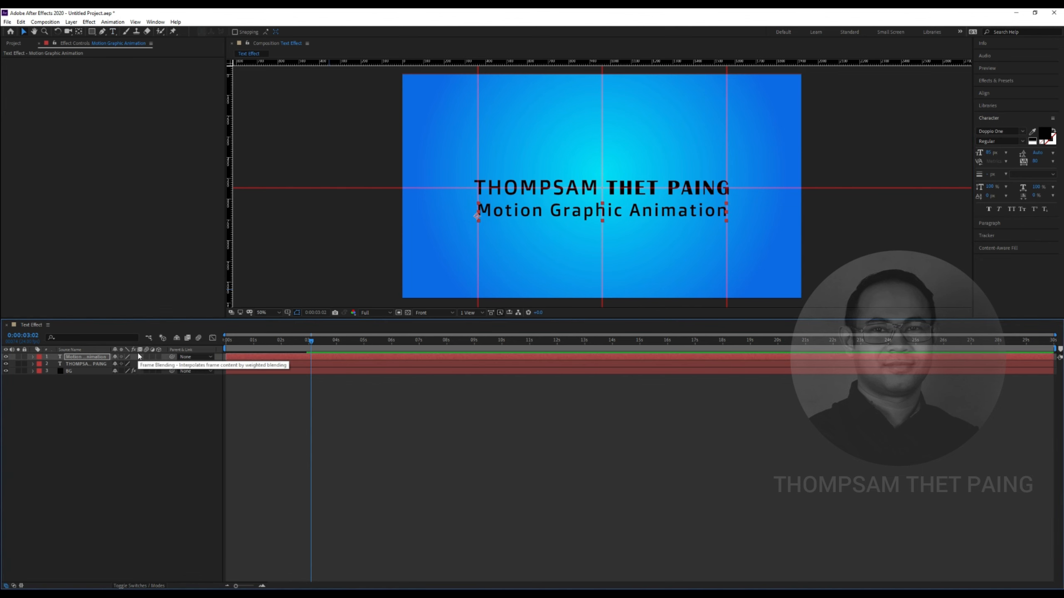
click(69, 427)
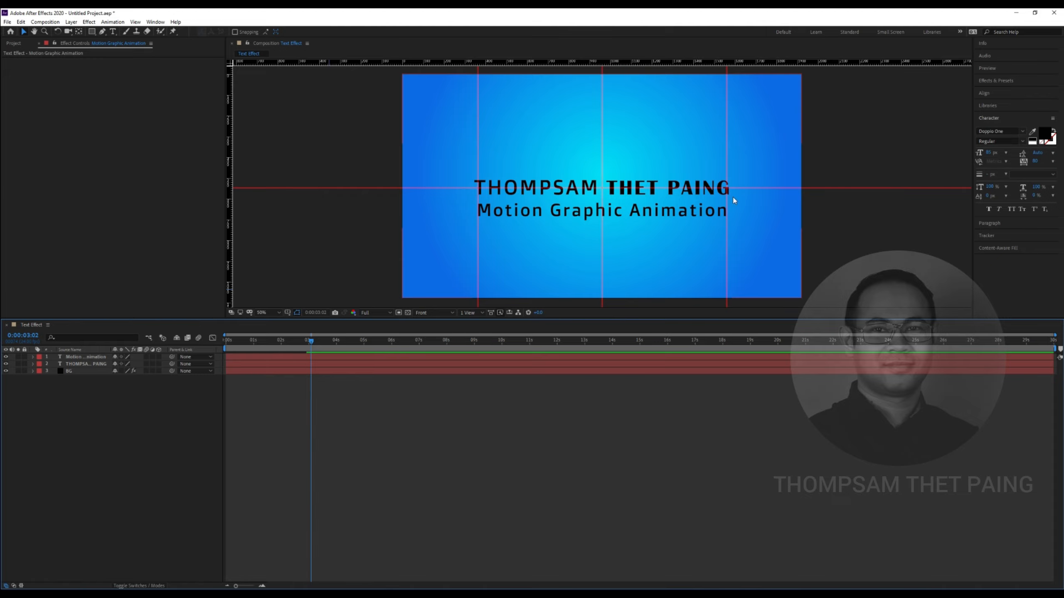
click(84, 357)
shift+click(87, 364)
Raise both text lines higher in the frame with a Proportional Grid overlaid
key(Up)
key(Up)
key(Up)
key(Up)
key(Up)
key(Up)
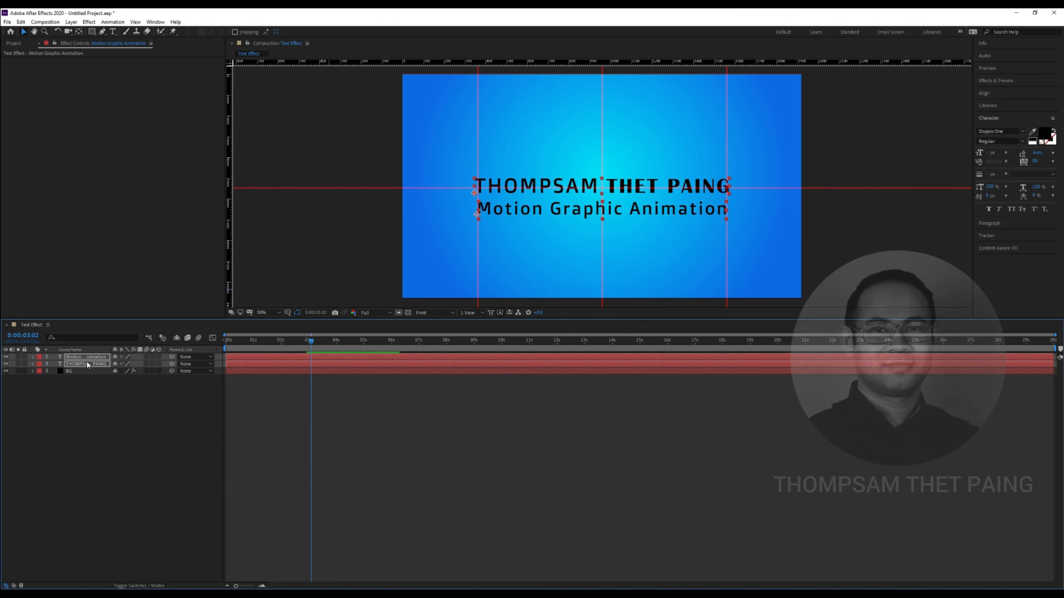
key(Up)
key(Up)
key(Up)
key(Up)
click(287, 312)
click(311, 332)
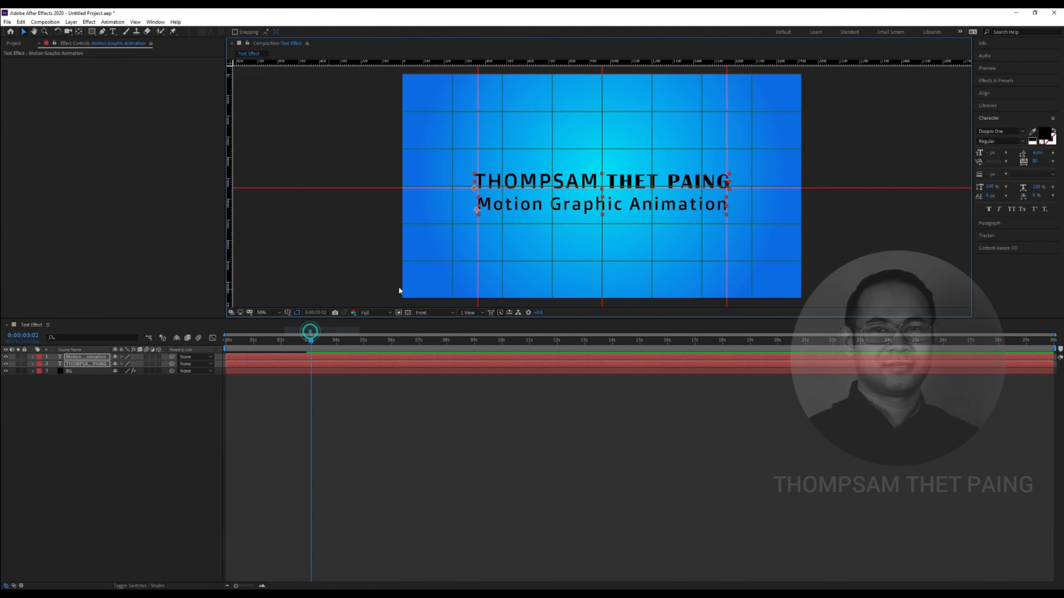
drag(629, 182, 627, 176)
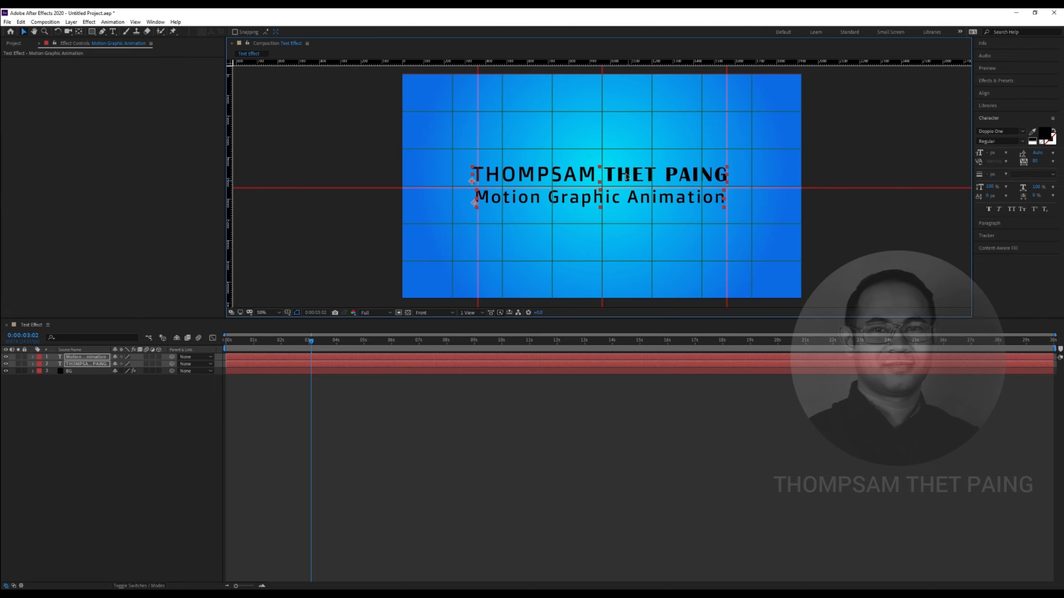
Preview both text lines scaling in from the start of the composition
click(159, 461)
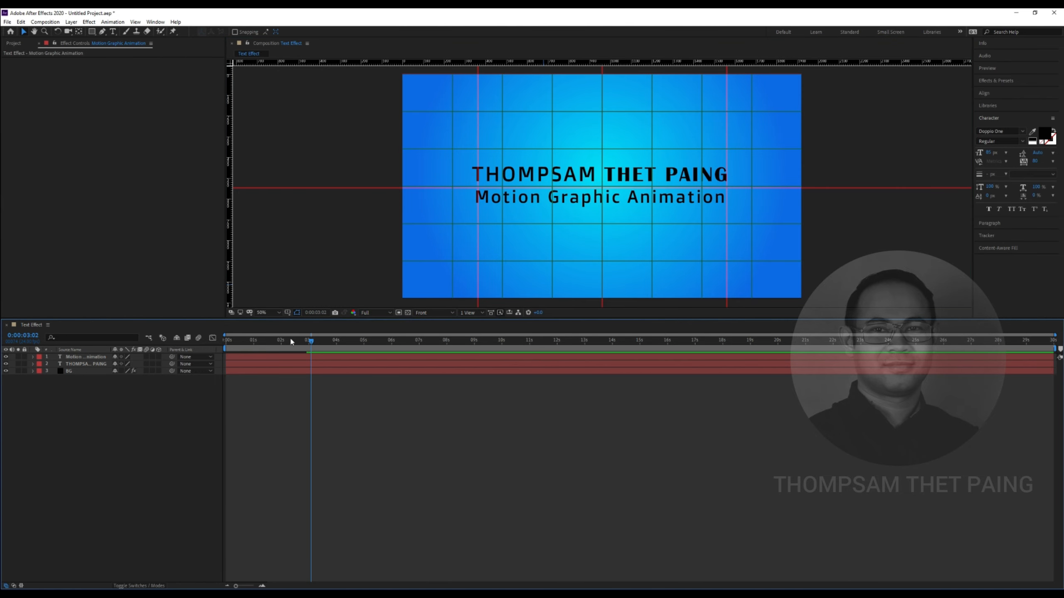
drag(310, 343, 226, 342)
key(space)
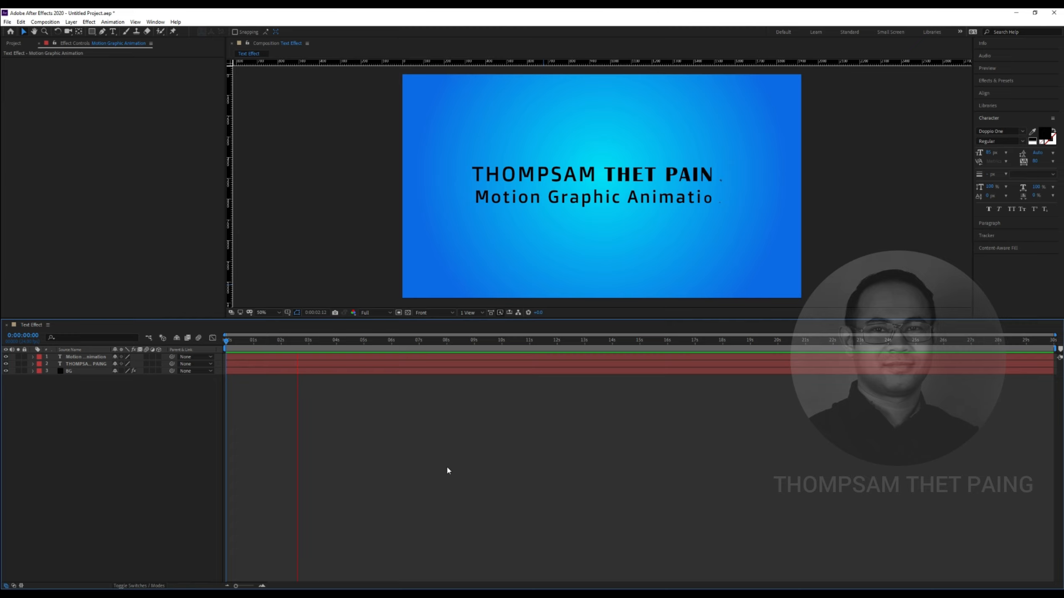
key(space)
Drag the subtitle's six scale-in keyframes later in the timeline
click(75, 357)
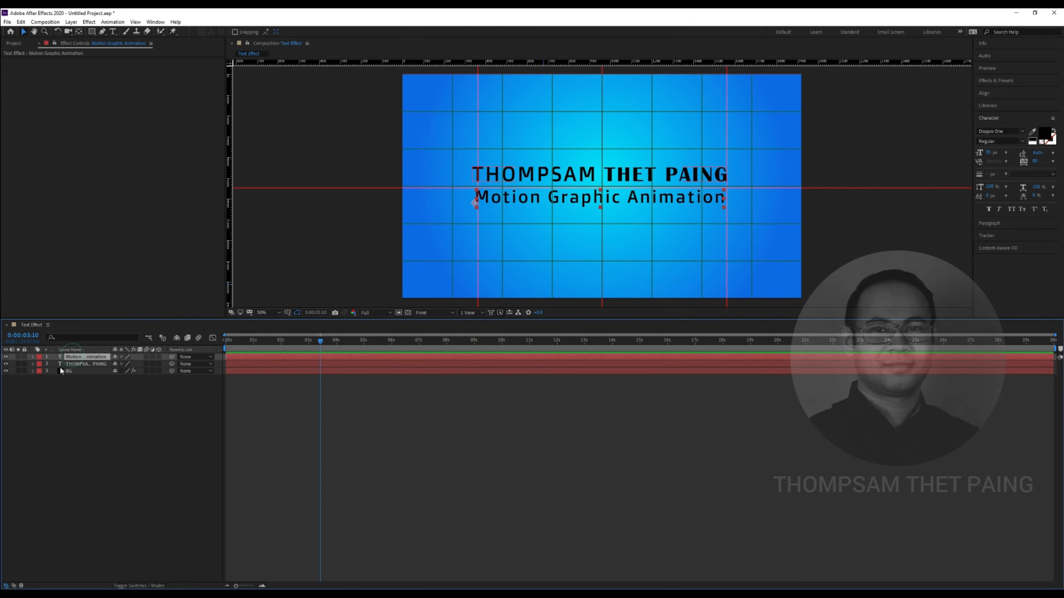
key(u)
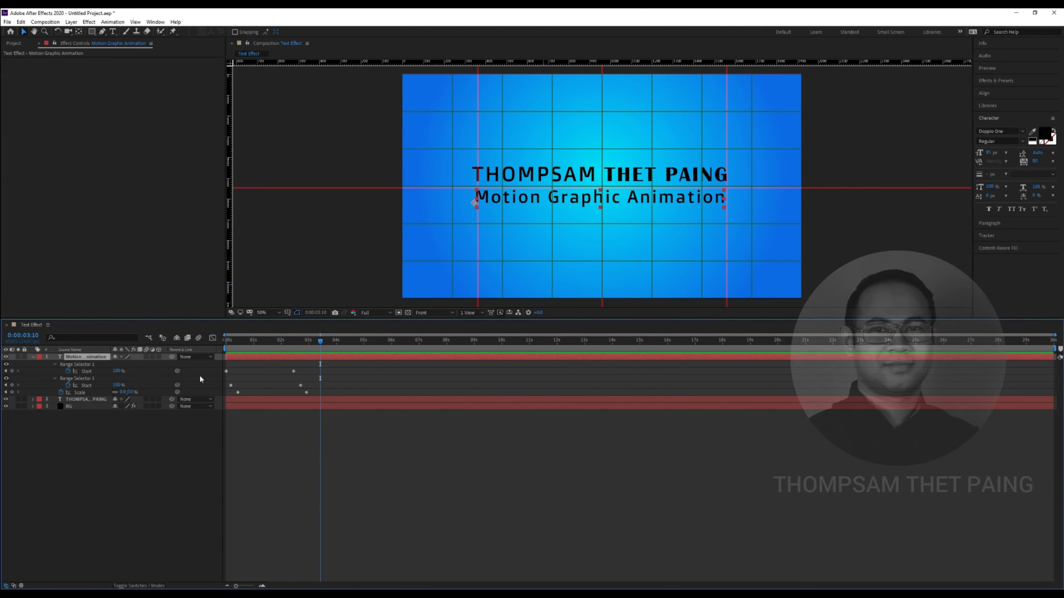
click(233, 385)
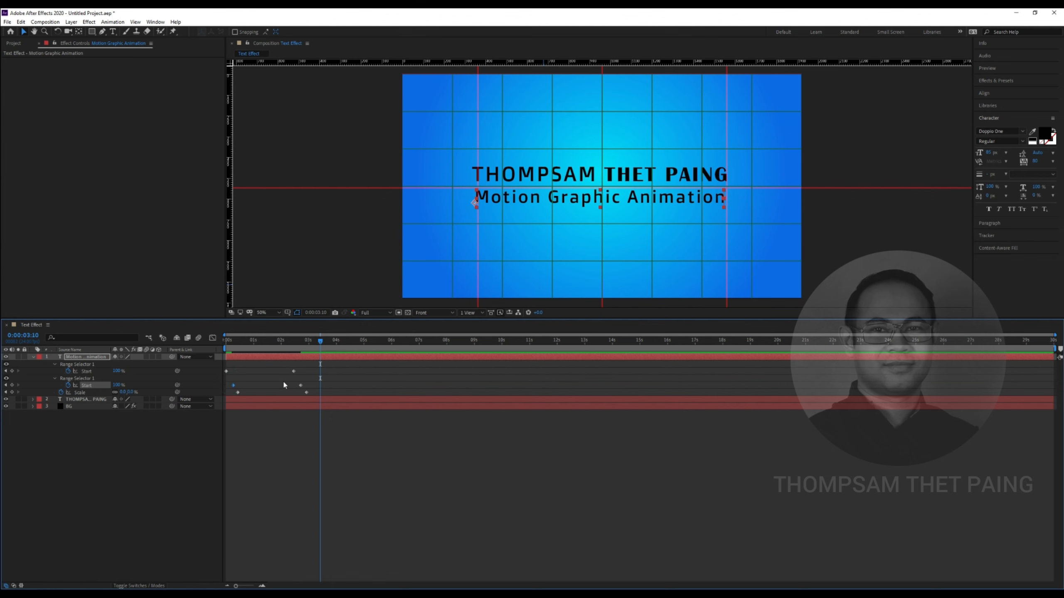
drag(313, 394, 228, 370)
drag(312, 395, 412, 399)
click(297, 430)
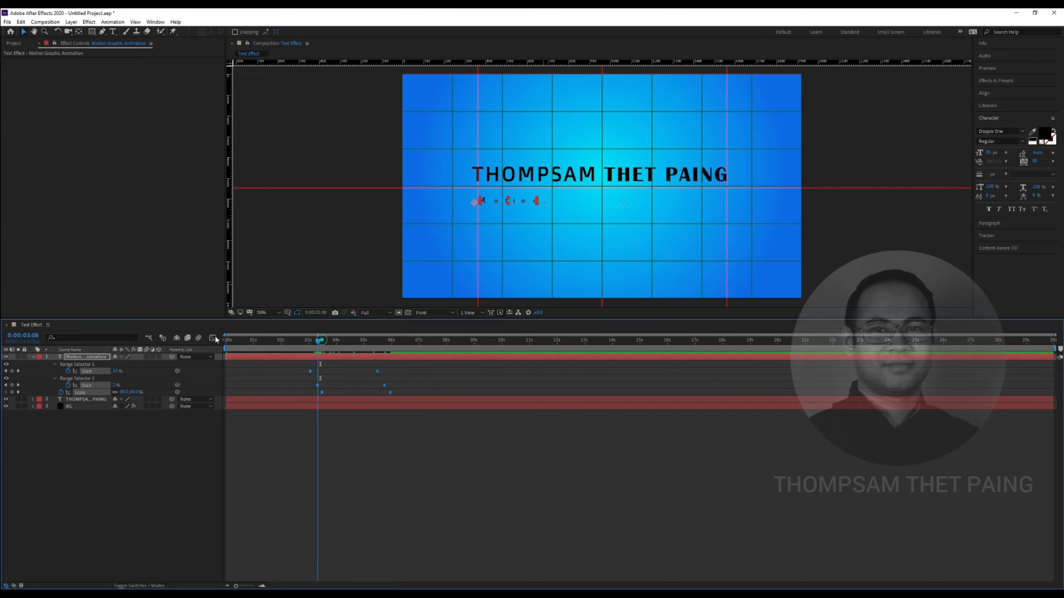
Preview the retimed animation, then expand the name layer's properties
key(space)
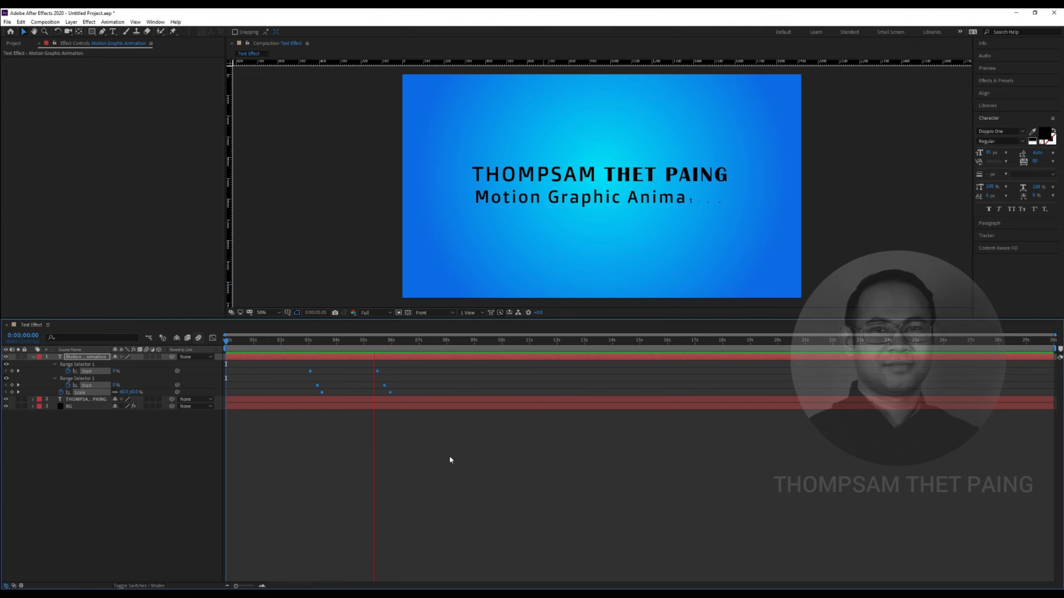
key(space)
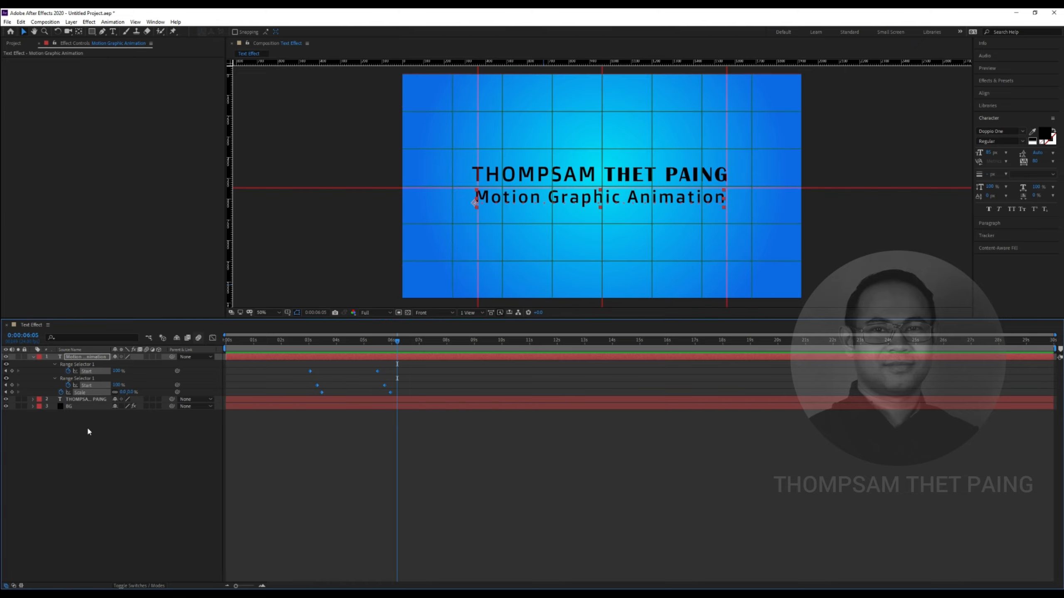
click(86, 426)
click(33, 400)
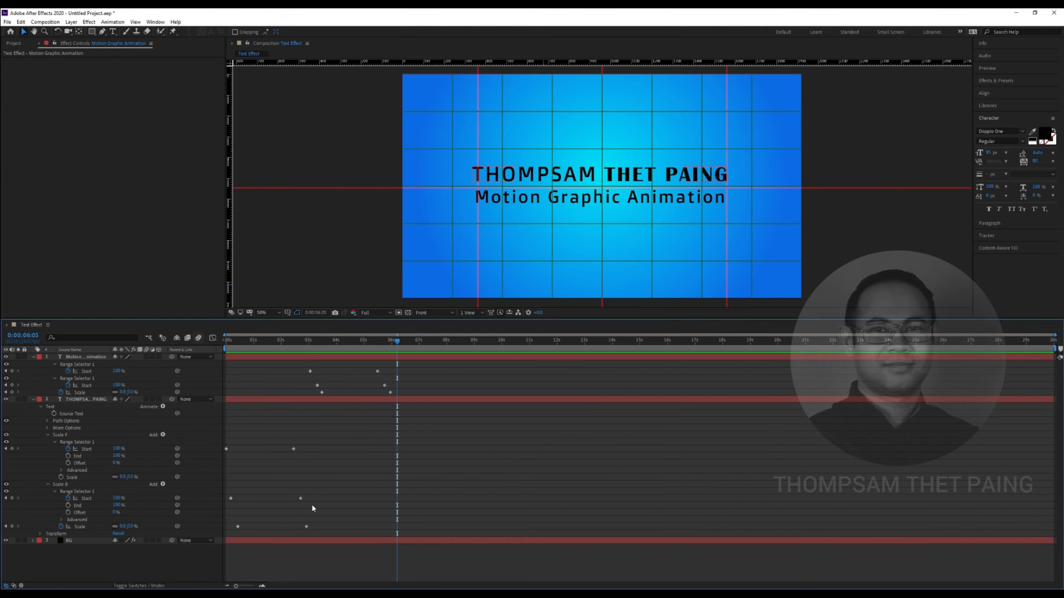
Move the name keyframes to about 1.5s and the subtitle keyframes to about 2s, then preview
click(96, 402)
key(u)
drag(320, 437, 273, 431)
click(237, 410)
drag(296, 367, 291, 392)
drag(367, 366, 303, 396)
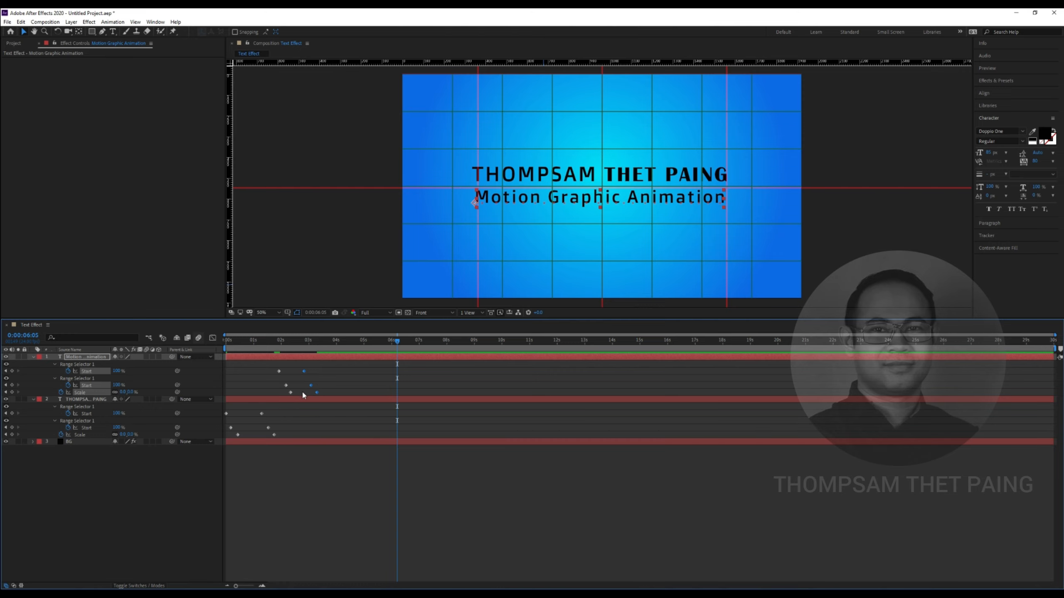
key(Home)
key(space)
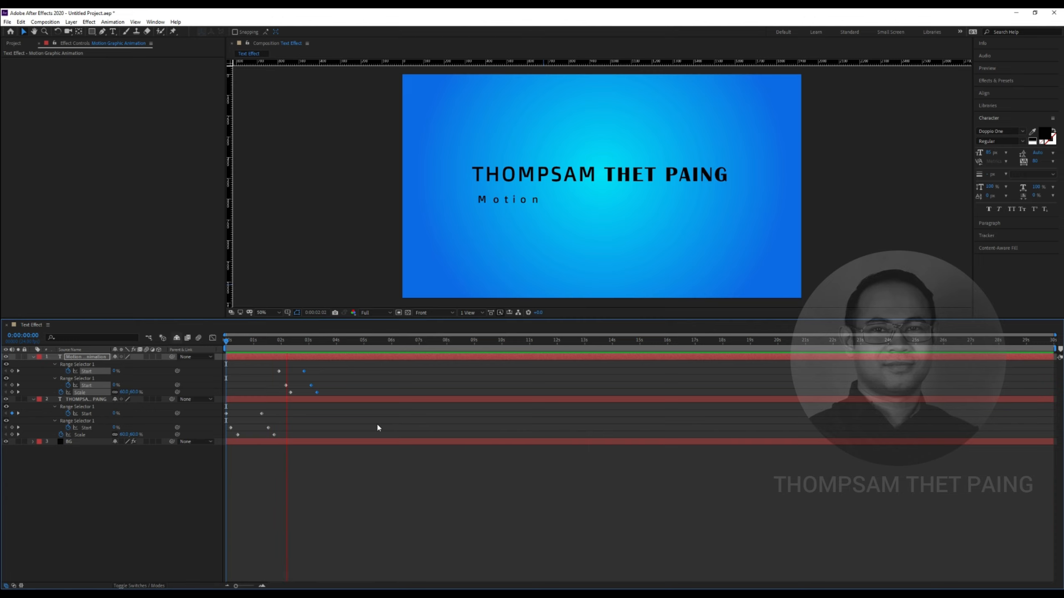
key(space)
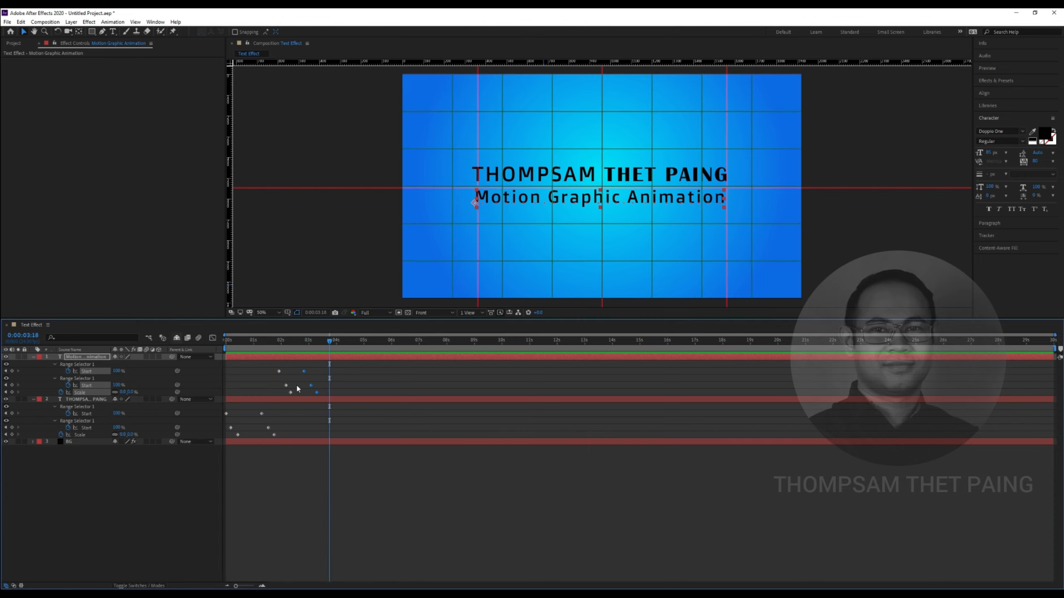
Nudge the subtitle and name keyframes one frame later, preview, and return to 0:00:03:00
click(291, 393)
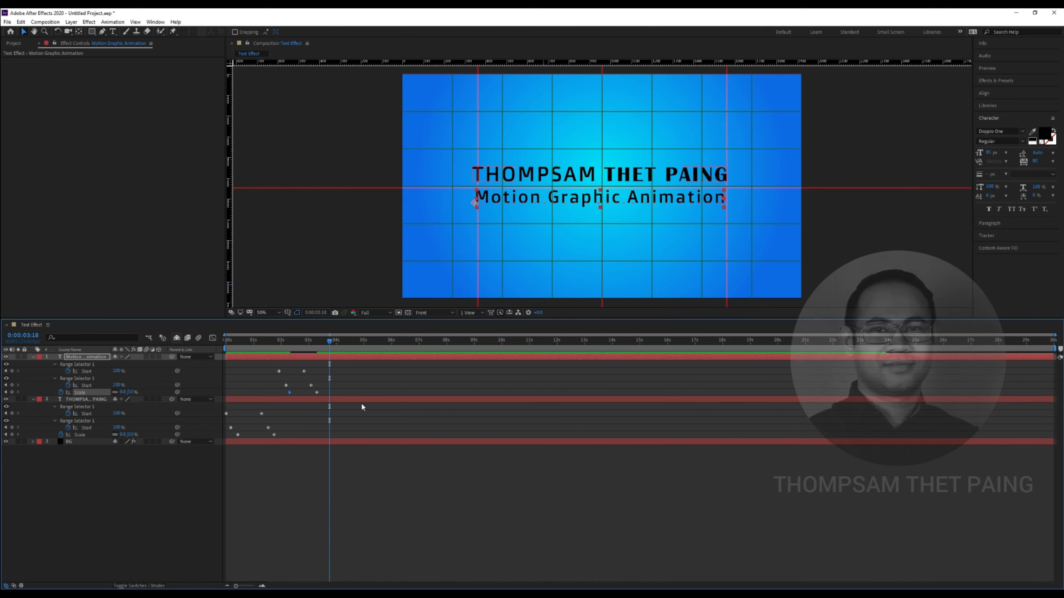
drag(270, 366, 308, 393)
drag(322, 341, 308, 343)
drag(307, 393, 308, 393)
drag(286, 438, 226, 404)
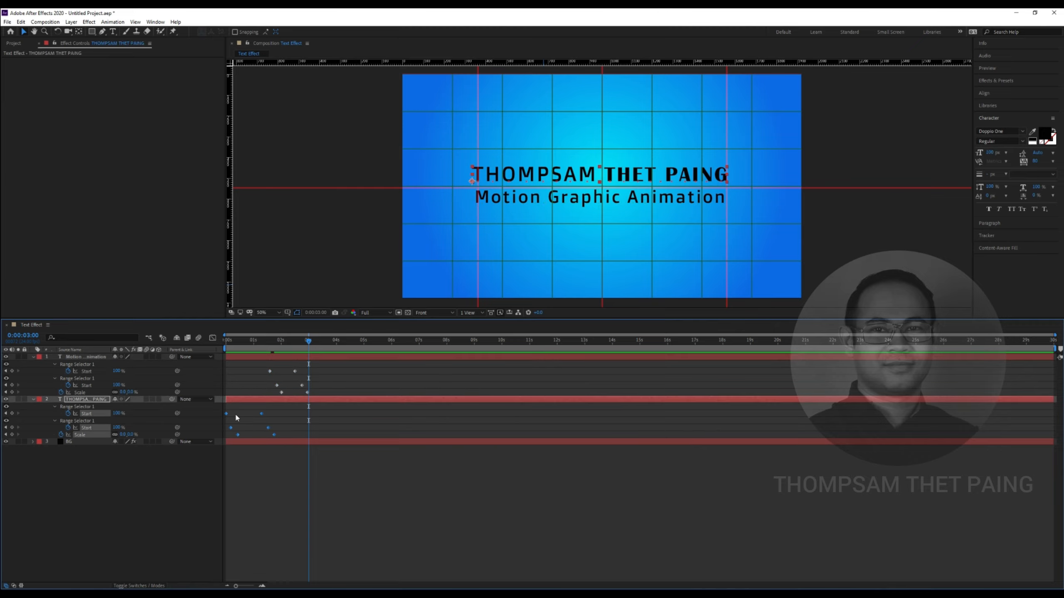
drag(273, 435, 276, 432)
click(271, 468)
key(Home)
key(space)
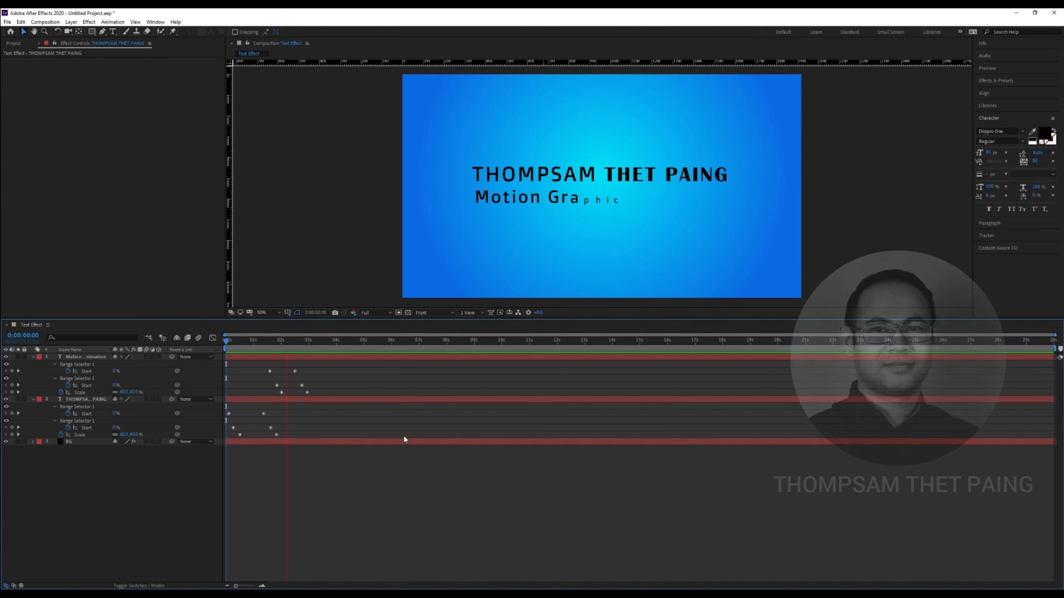
key(space)
drag(322, 342, 310, 341)
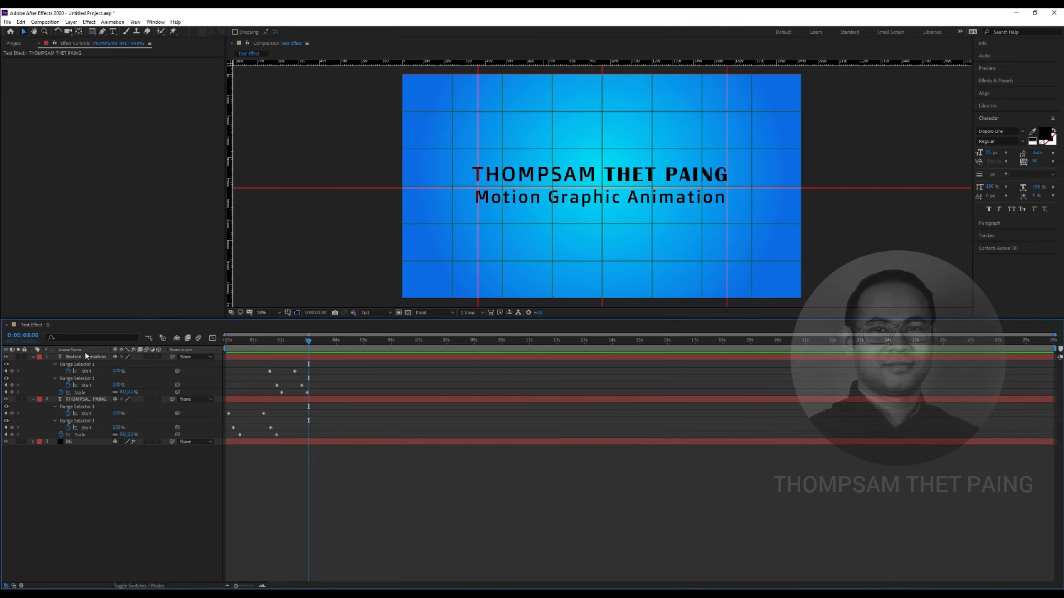
Collapse both text layers and reset the subtitle's Rotation to 0°
click(33, 357)
click(33, 364)
click(108, 448)
click(93, 357)
key(r)
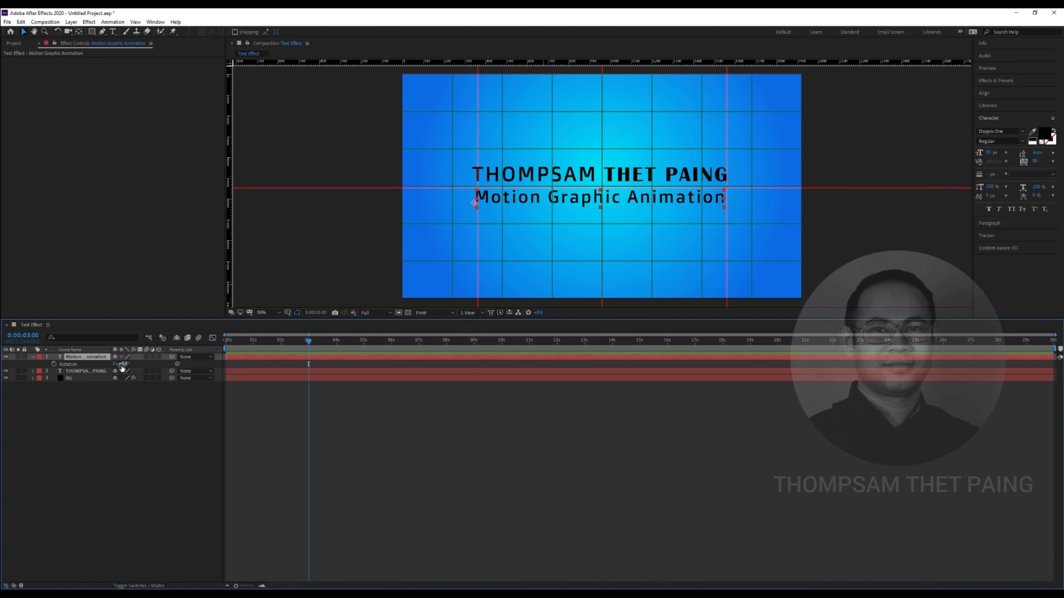
drag(121, 365, 124, 365)
key(ctrl+z)
drag(122, 364, 122, 364)
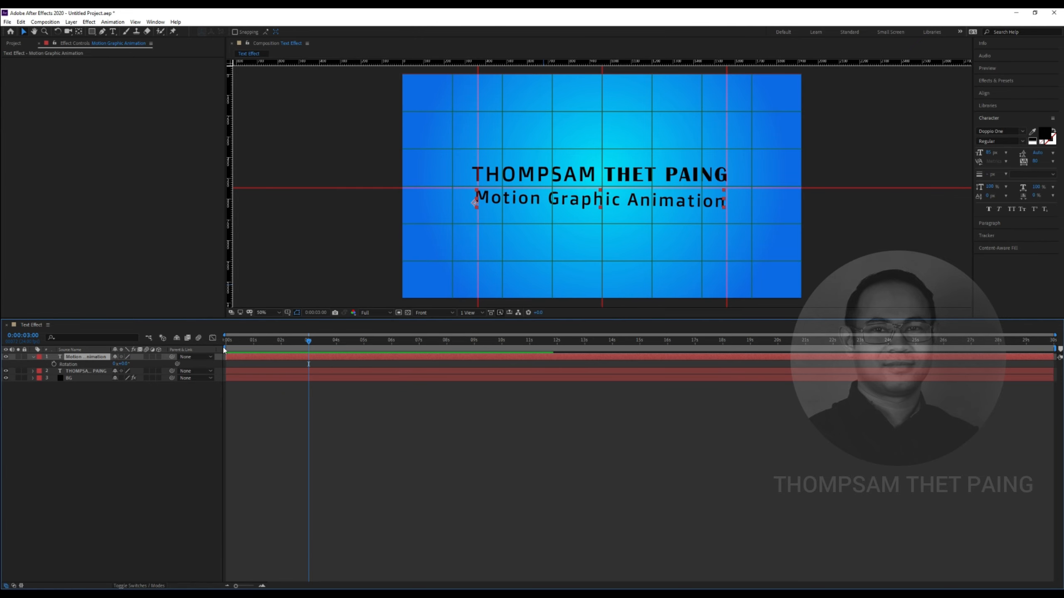
mouse_move(308, 340)
mouse_down()
mouse_move(240, 341)
mouse_move(308, 350)
mouse_up()
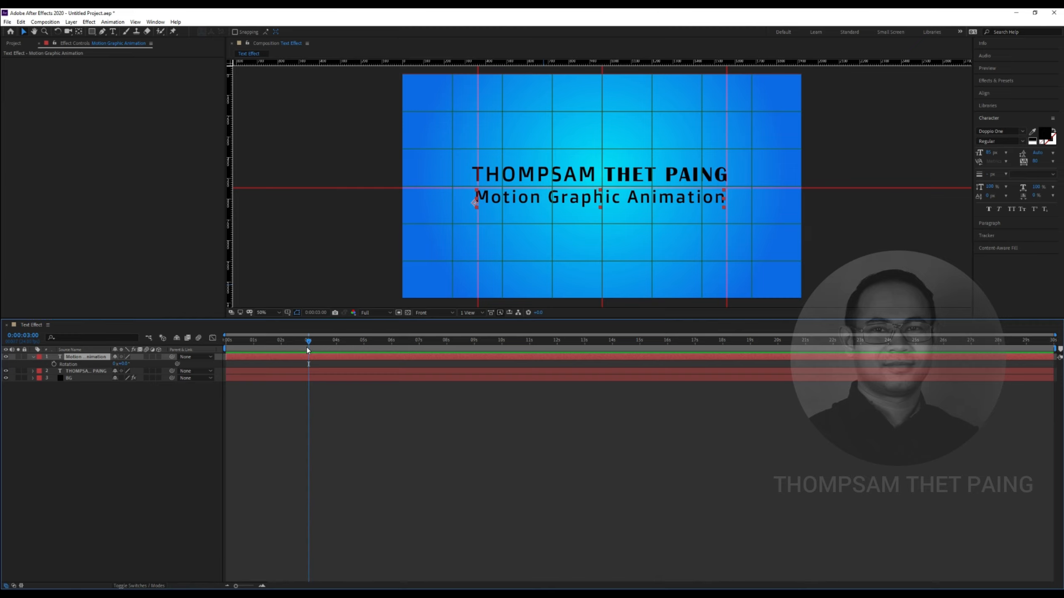
key(r)
click(127, 407)
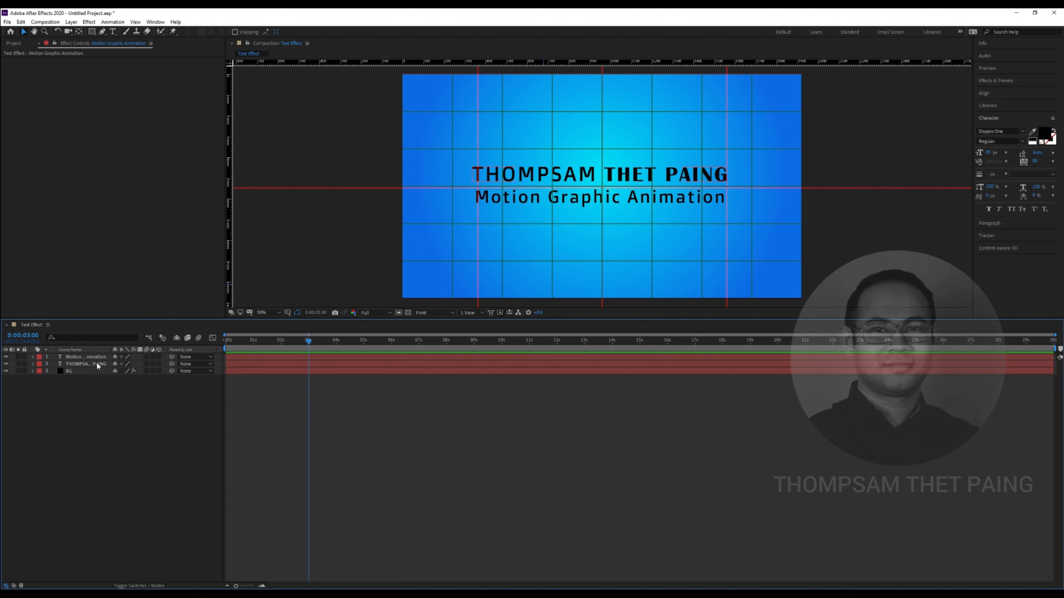
Review the text build at earlier times and reselect the subtitle and name layers
mouse_move(308, 341)
mouse_down()
mouse_move(298, 341)
mouse_move(308, 341)
mouse_up()
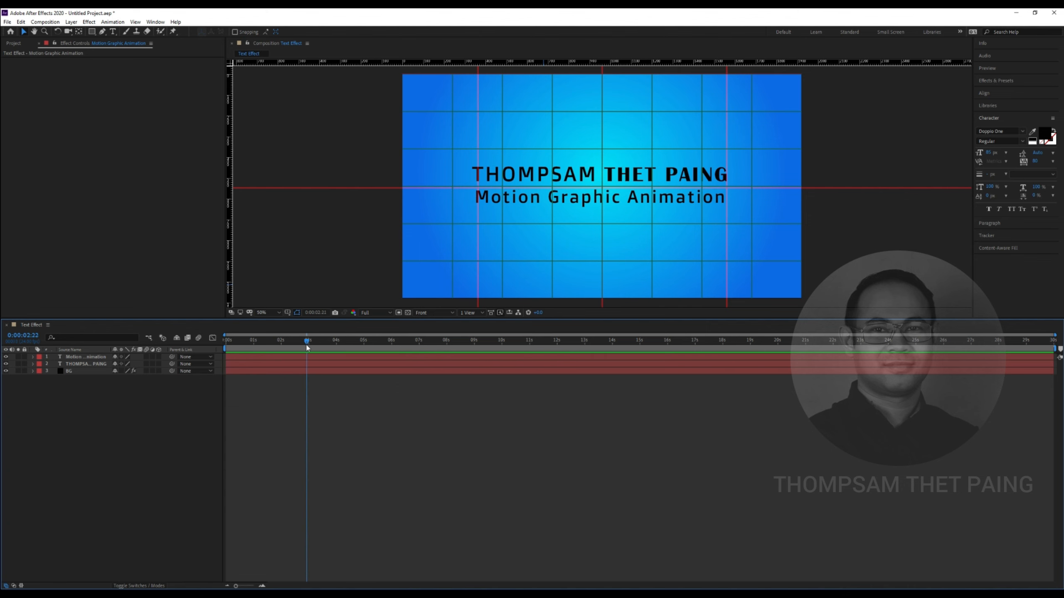
click(93, 456)
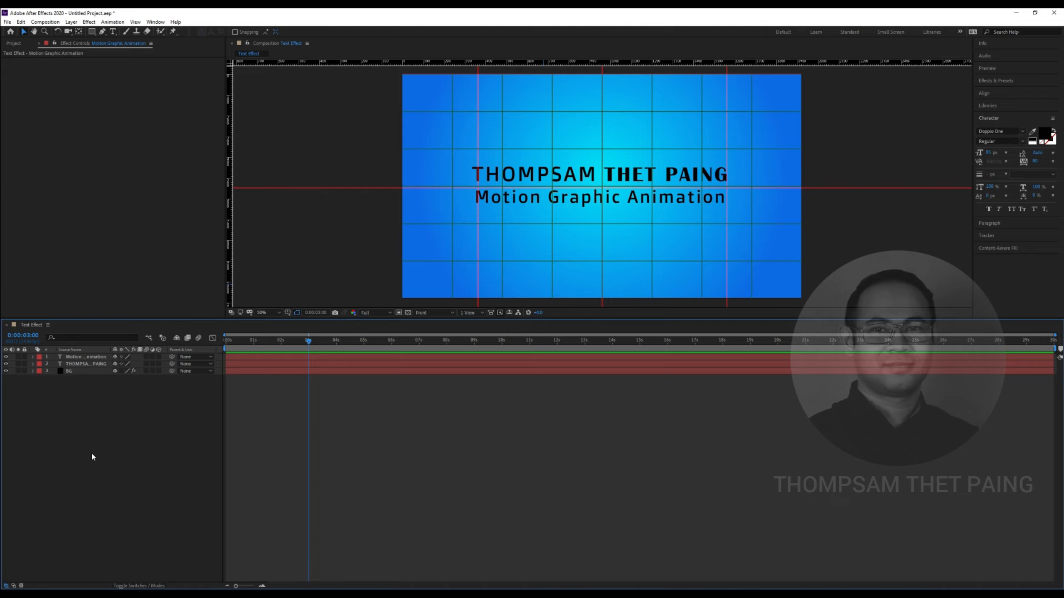
click(90, 357)
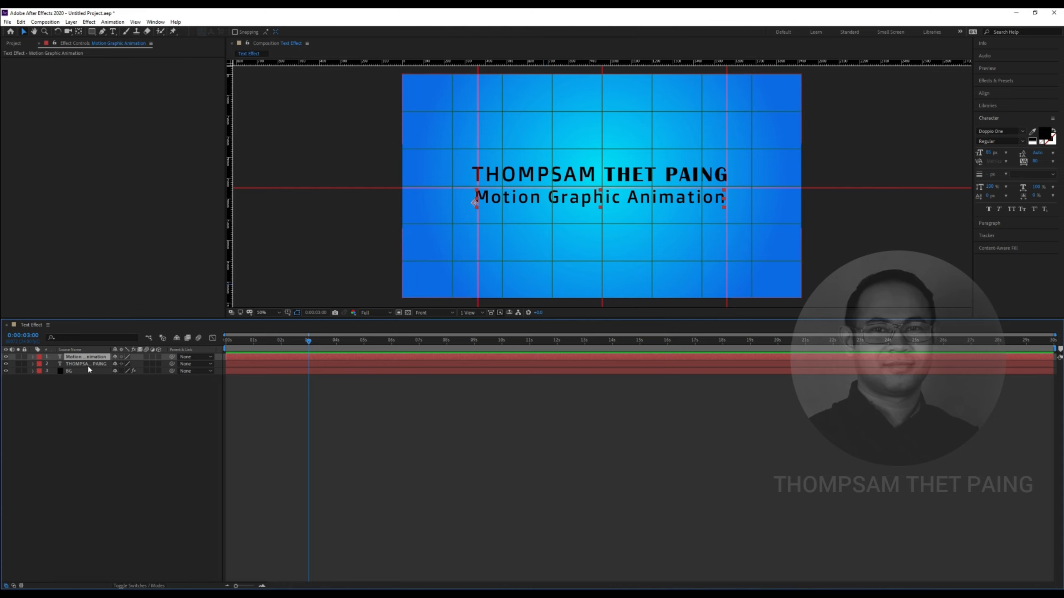
shift+click(89, 362)
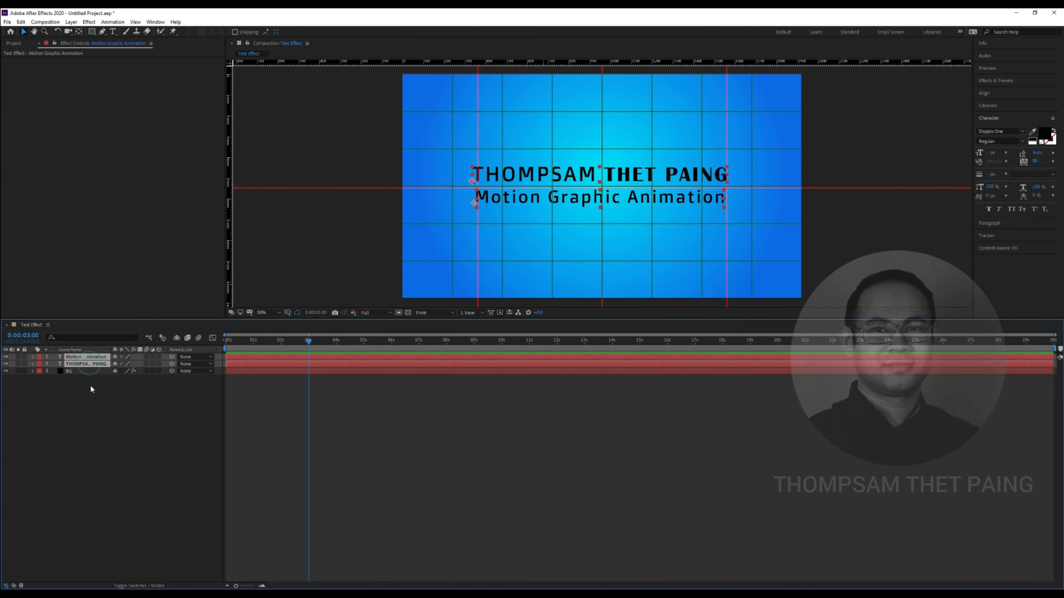
click(89, 384)
click(86, 356)
click(86, 364)
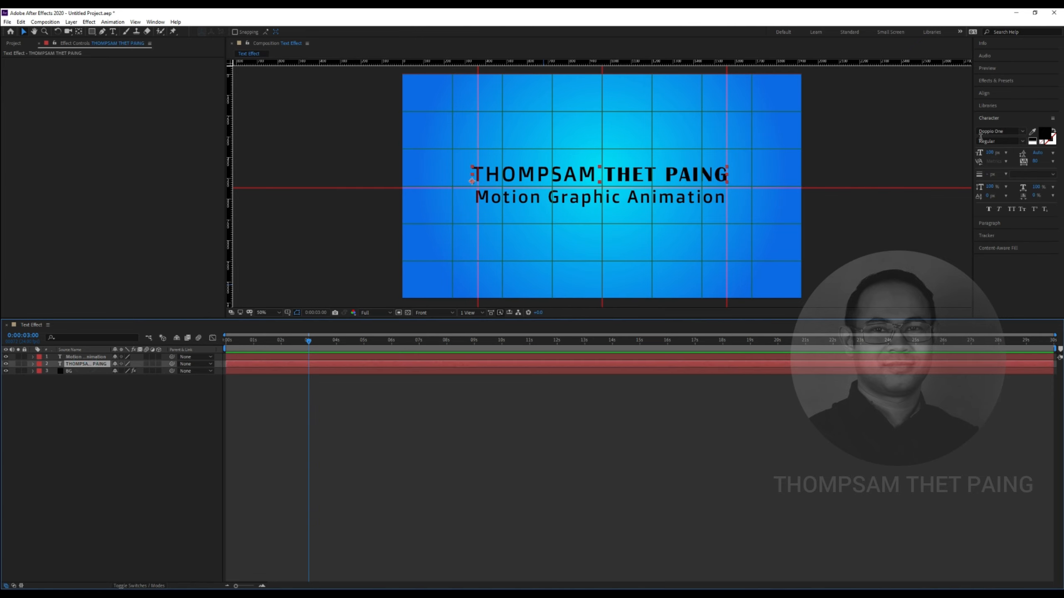
Apply the 4-Color Gradient effect from the effects library to the title layer
click(992, 83)
text(Gr)
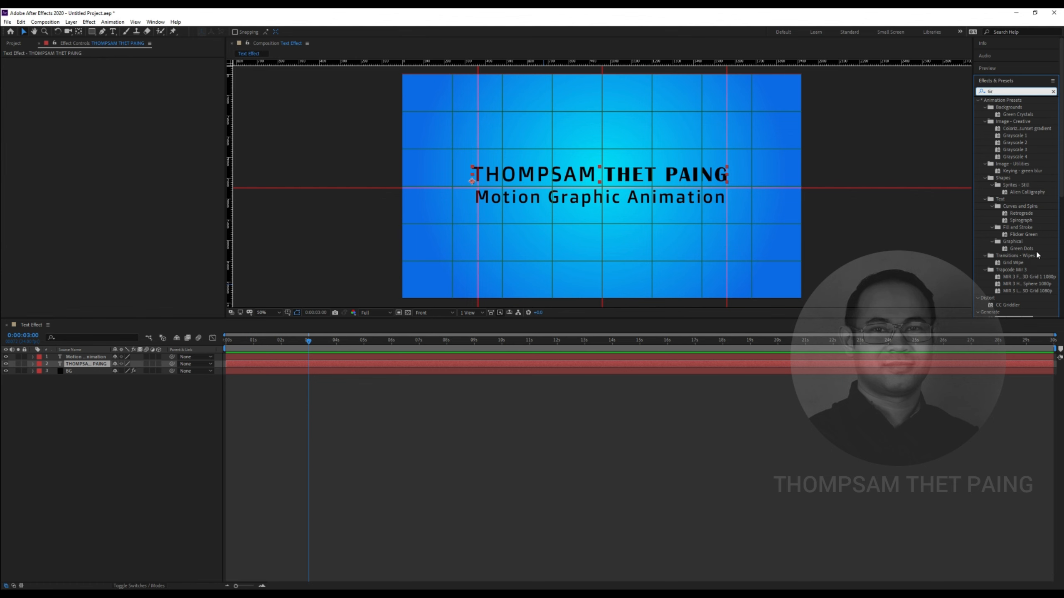
scroll(1035, 272, down, 2)
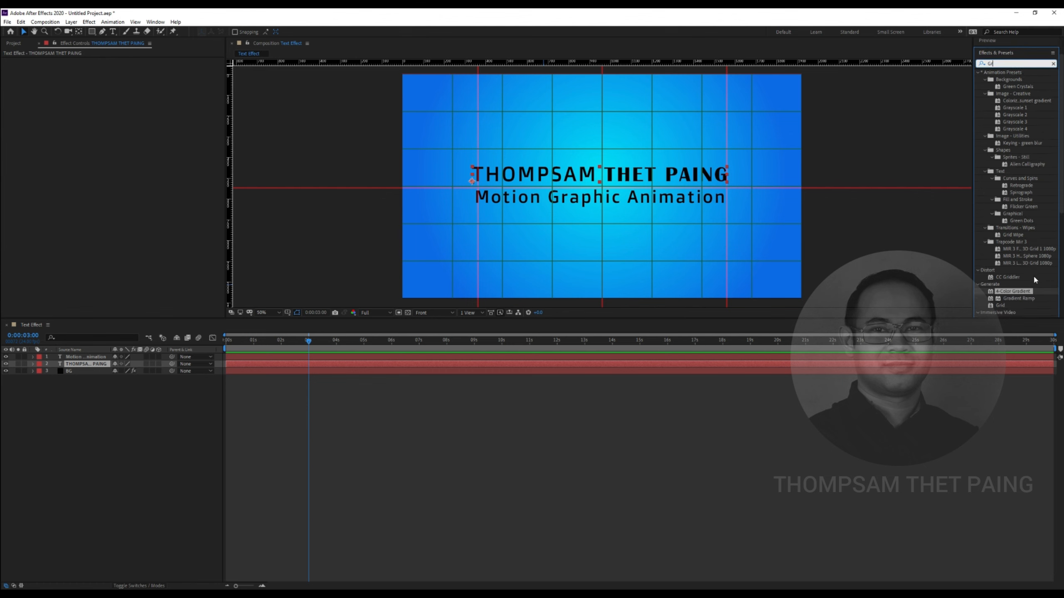
drag(991, 294, 693, 189)
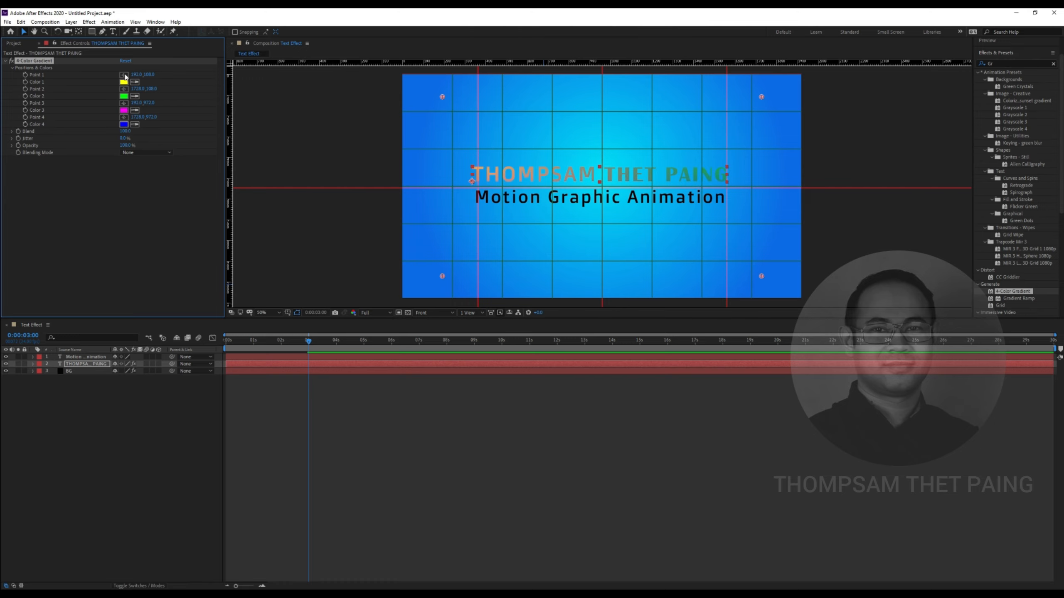
Set the gradient's Color 2 to a deep red-orange, starting from FFB400
click(123, 124)
drag(586, 142, 621, 195)
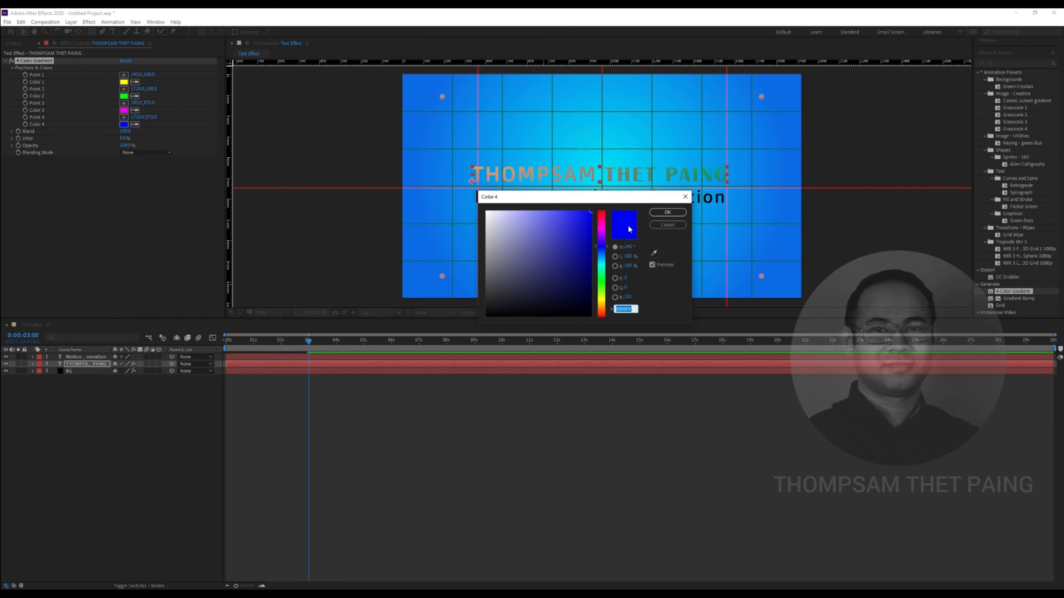
click(670, 225)
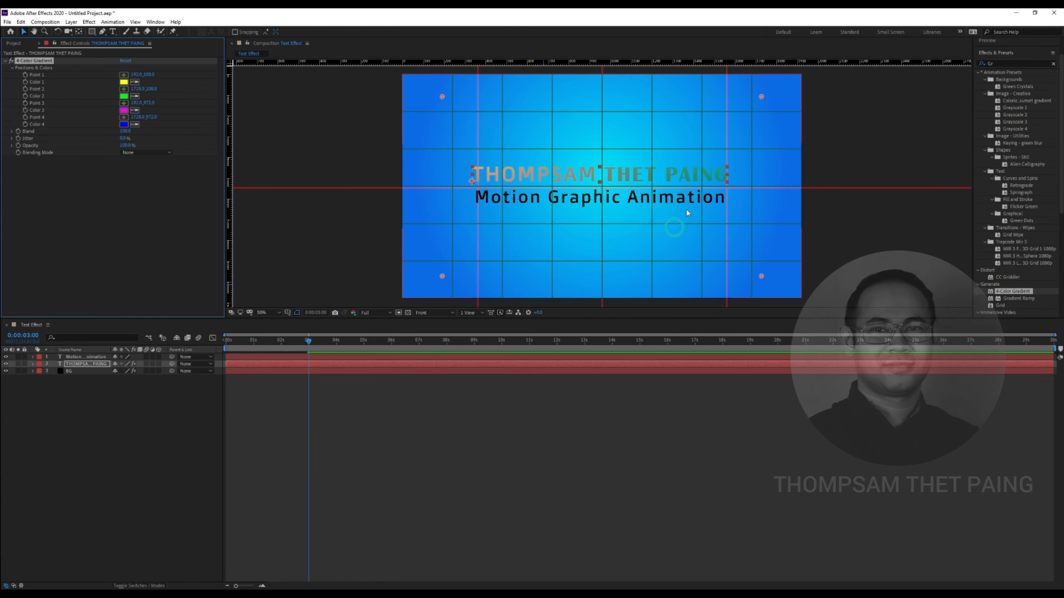
click(123, 96)
drag(585, 200, 470, 292)
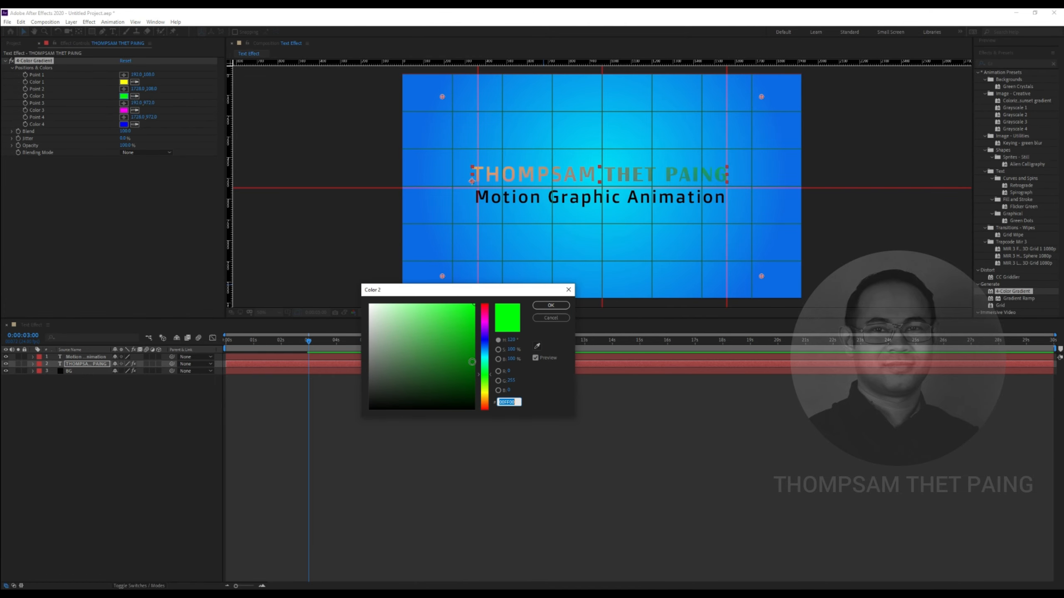
text(FFB400)
click(462, 312)
click(484, 404)
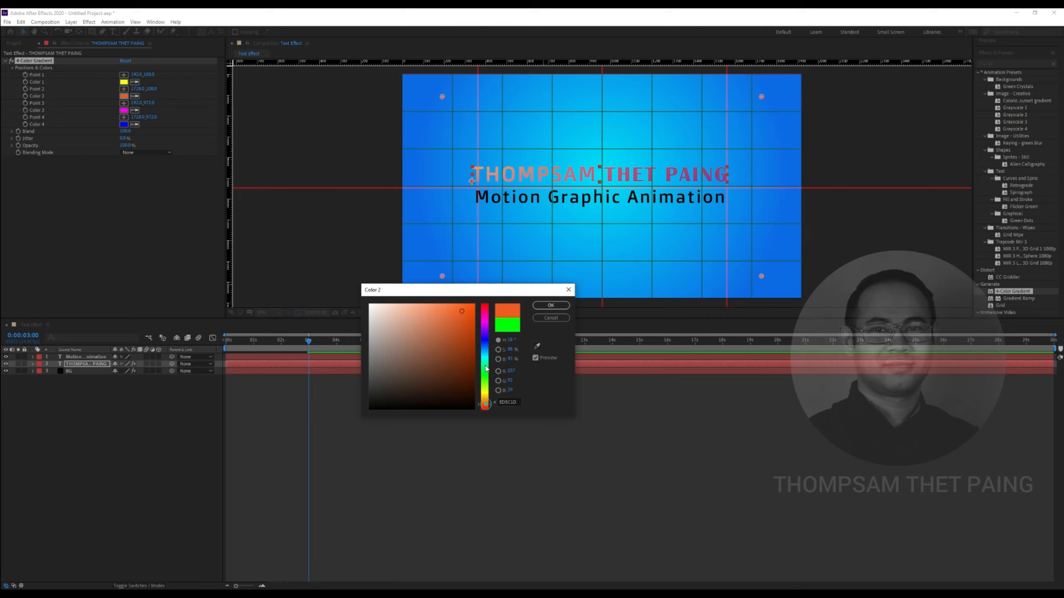
click(484, 341)
click(550, 305)
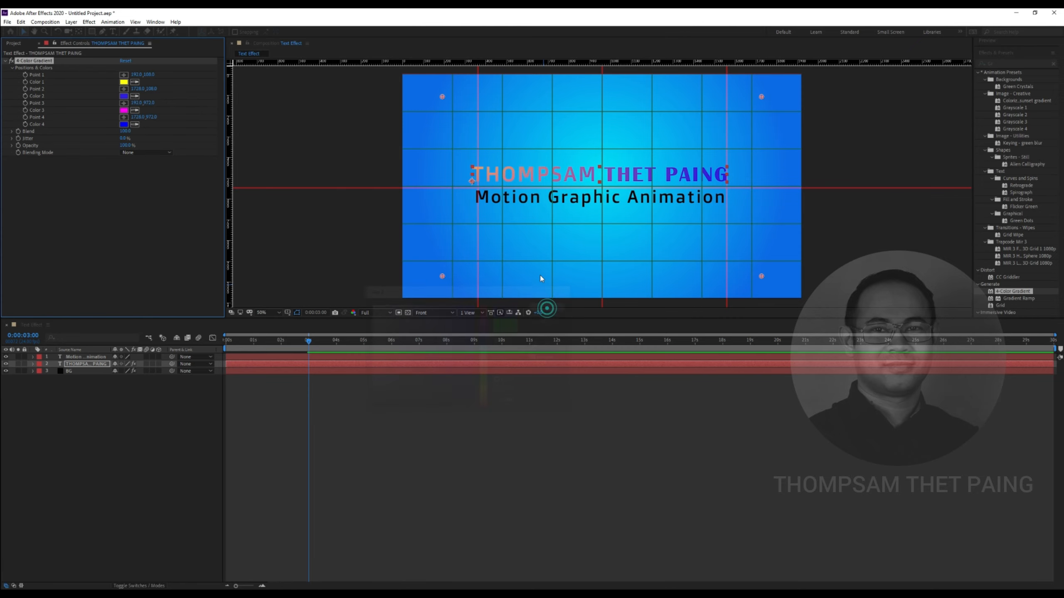
Set the gradient's Color 3 to magenta
click(123, 110)
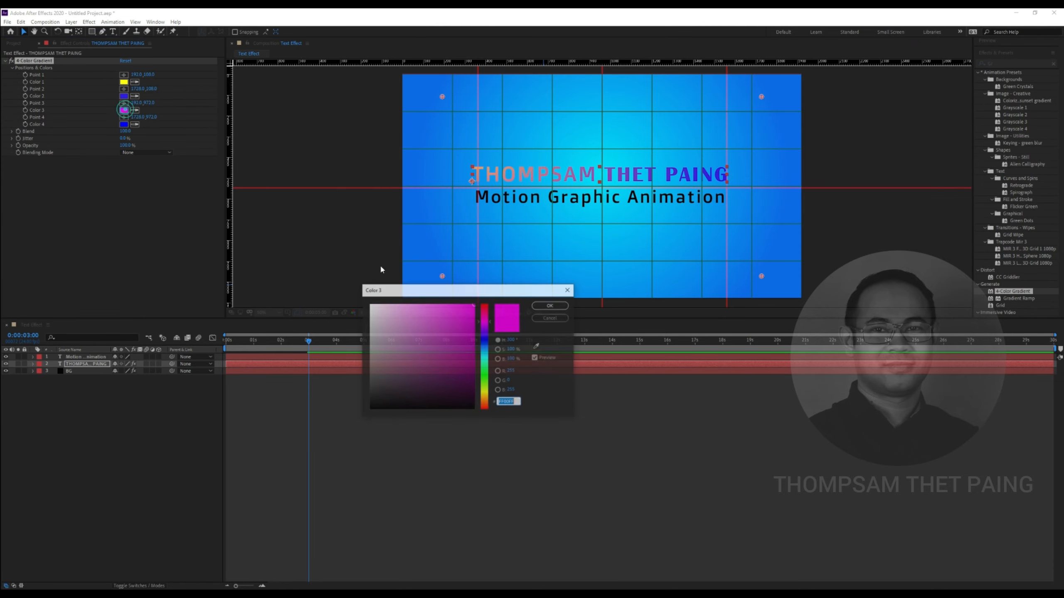
click(486, 353)
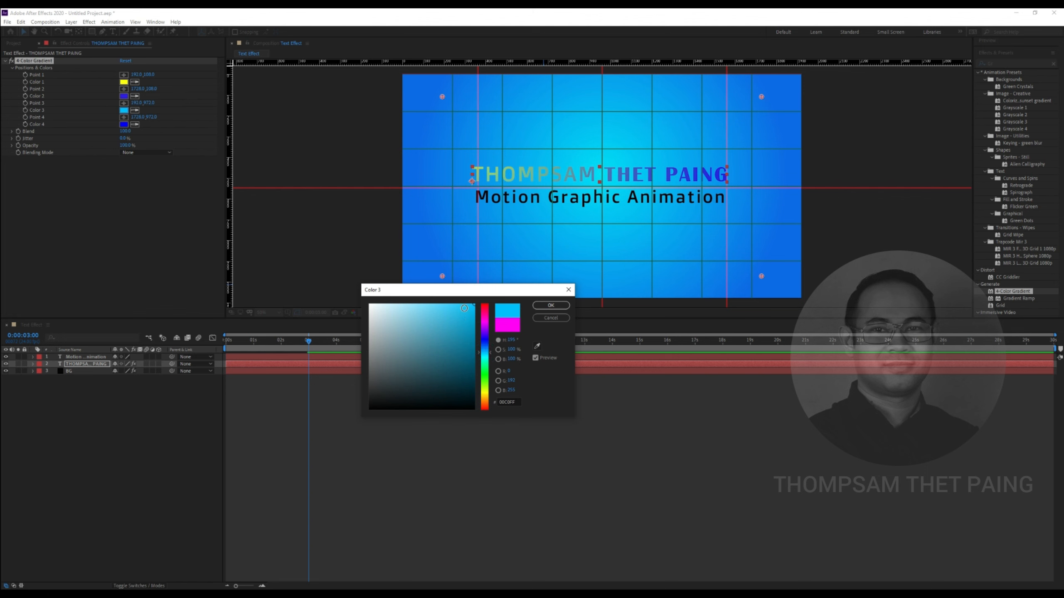
click(485, 375)
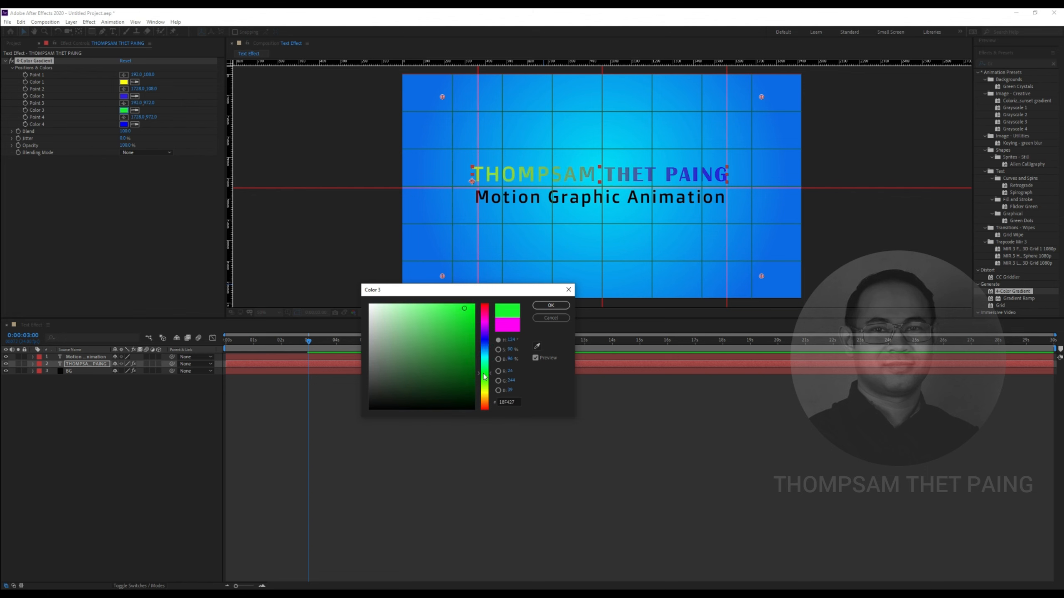
click(483, 320)
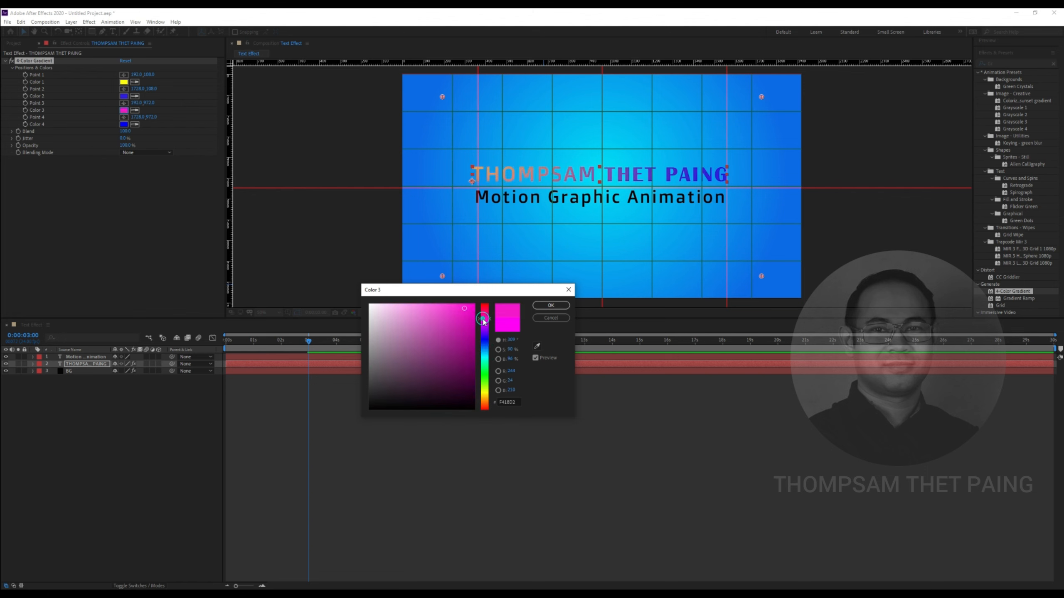
click(551, 305)
click(186, 425)
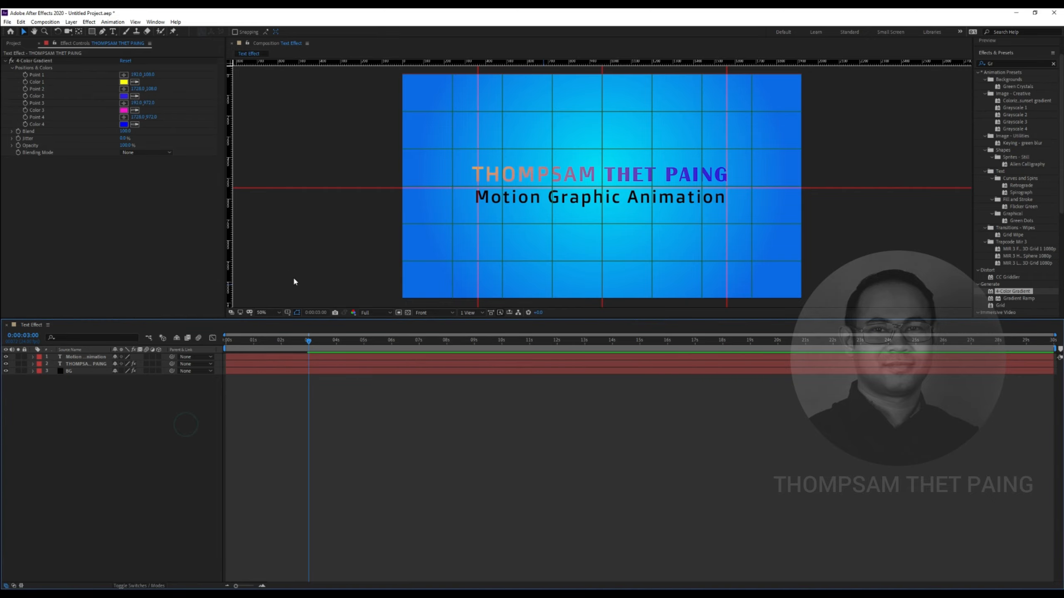
key(space)
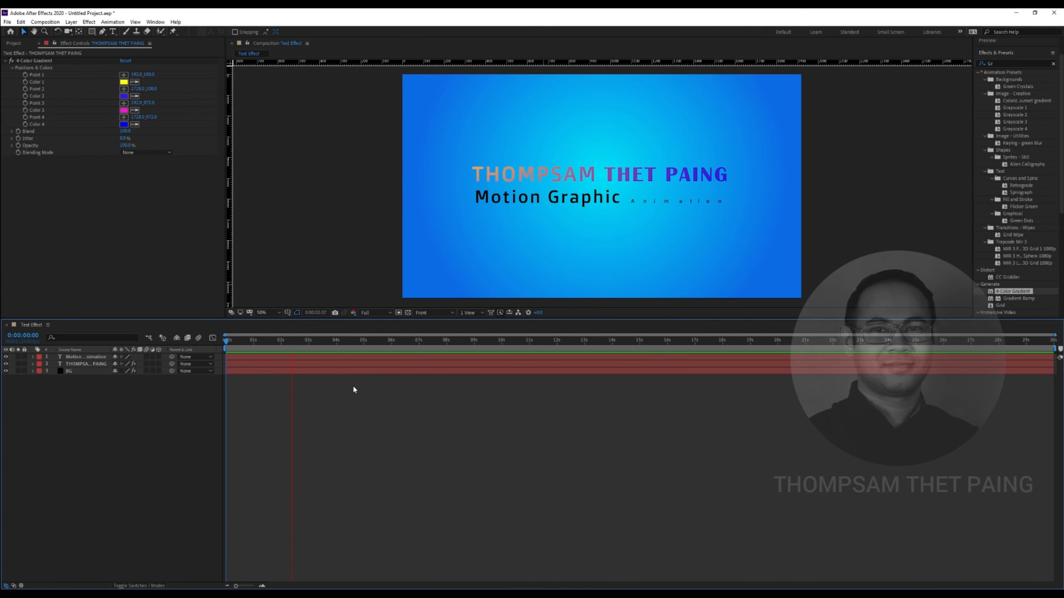
key(space)
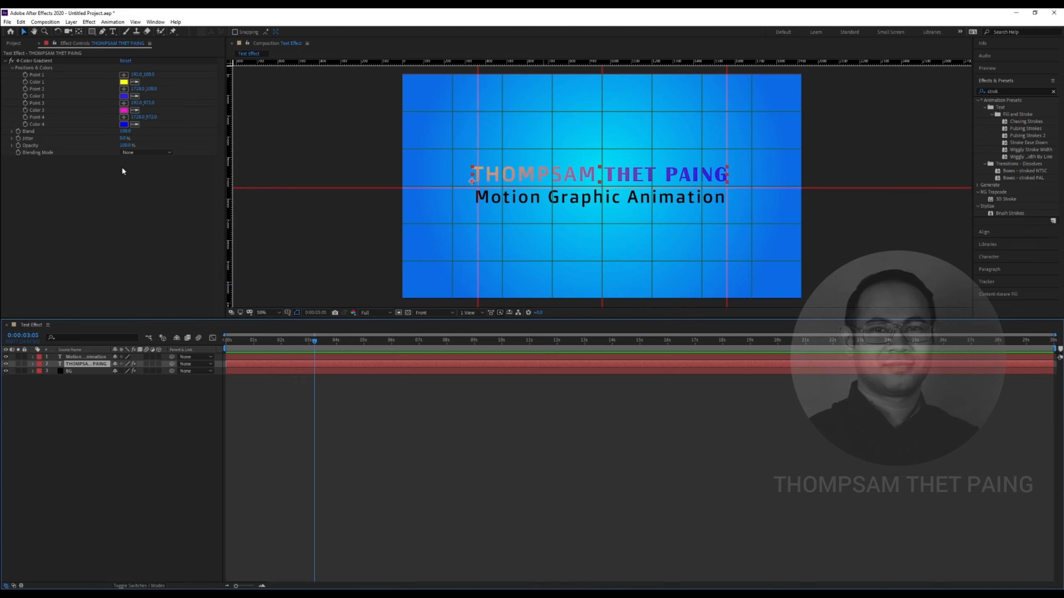
Draw a rounded rectangle over the title and subtitle with the Rounded Rectangle Tool, after undoing a stray mask
click(92, 34)
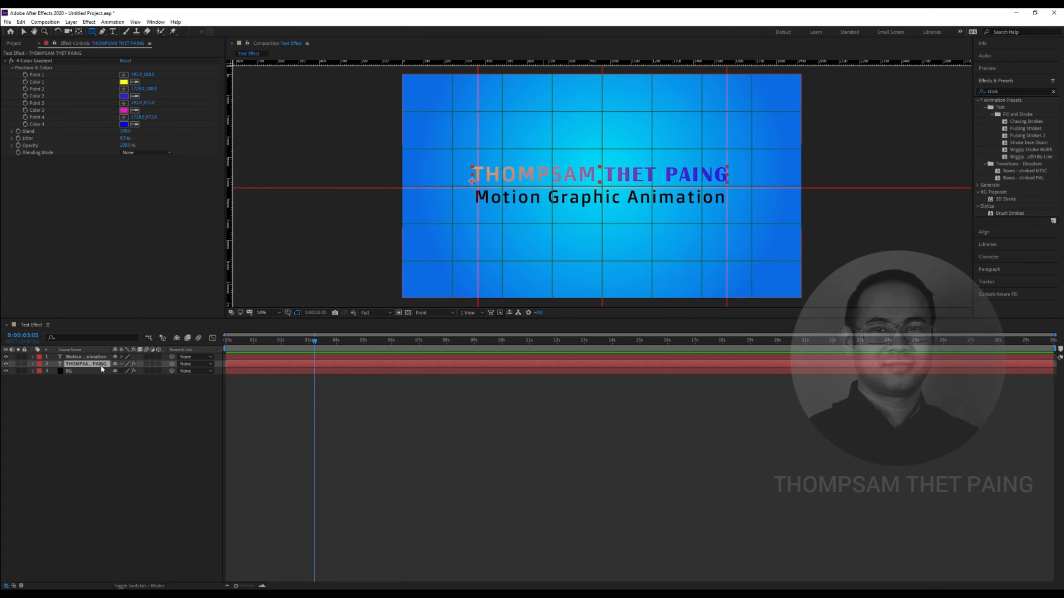
click(91, 31)
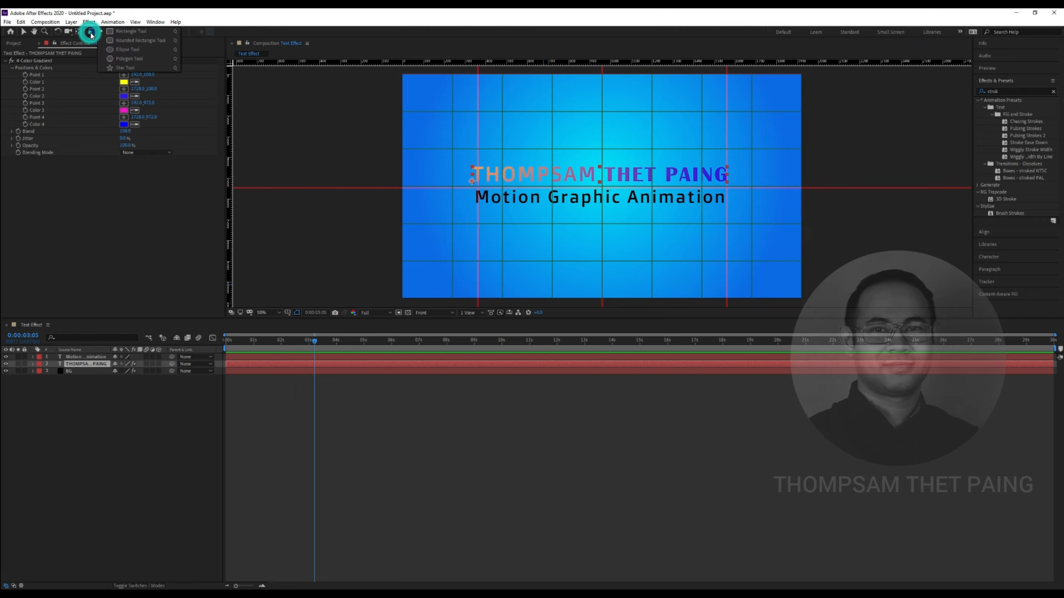
click(128, 40)
drag(470, 161, 564, 208)
key(ctrl+z)
key(u)
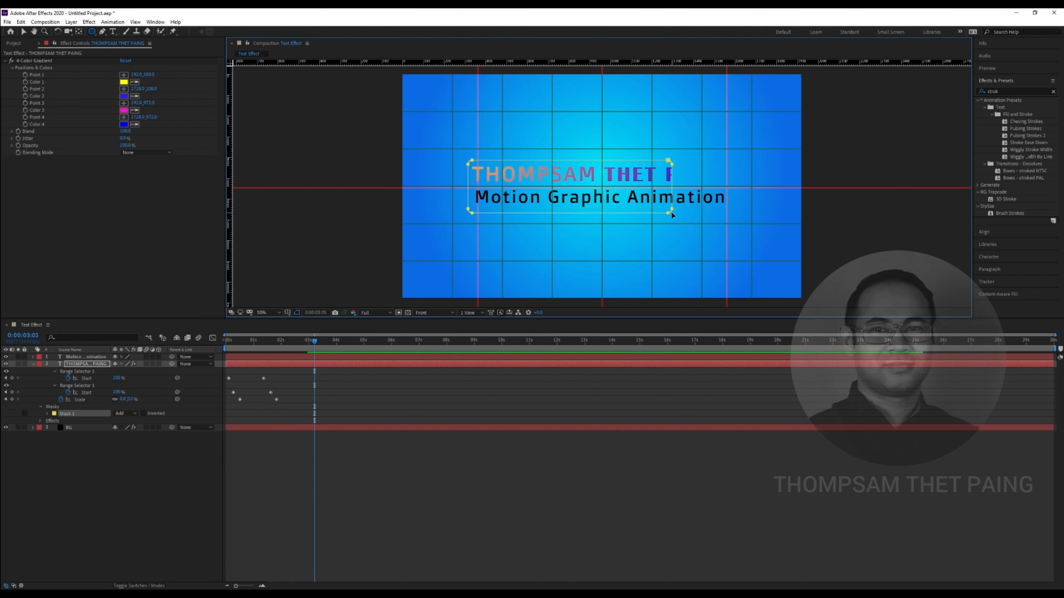
click(112, 438)
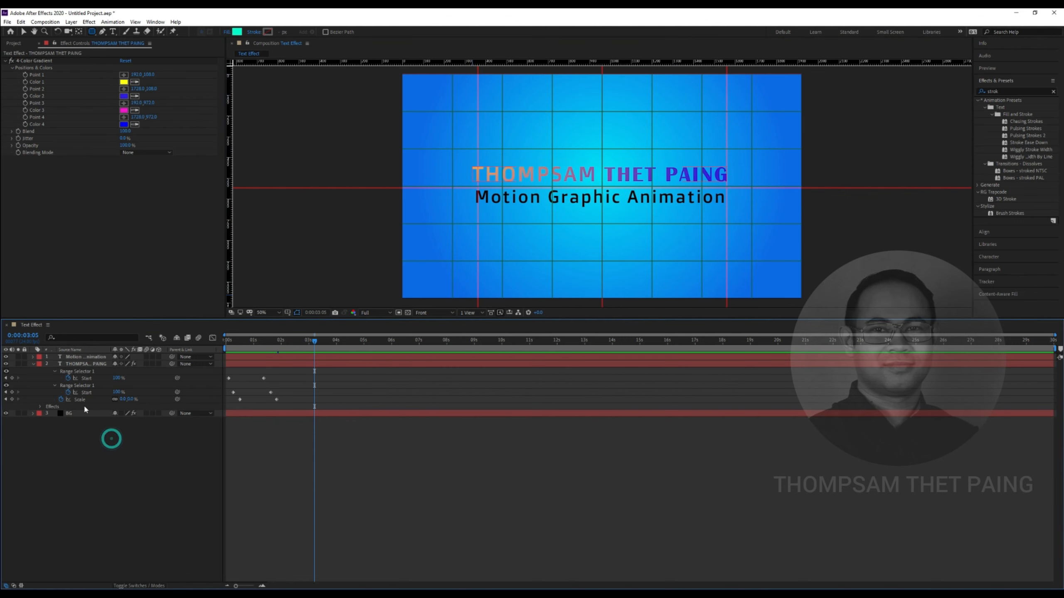
click(33, 365)
click(125, 440)
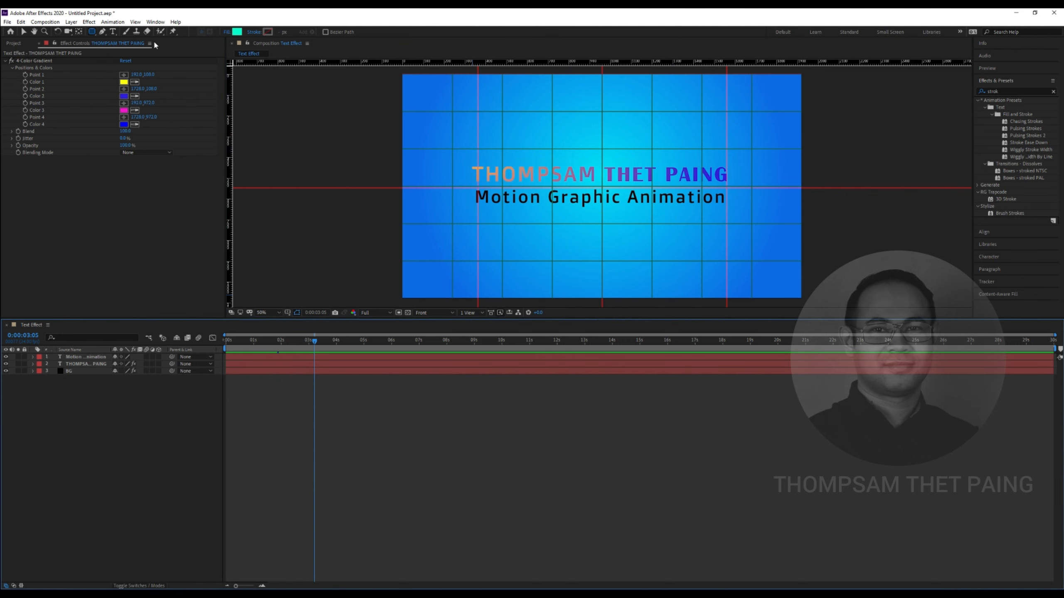
drag(463, 157, 736, 215)
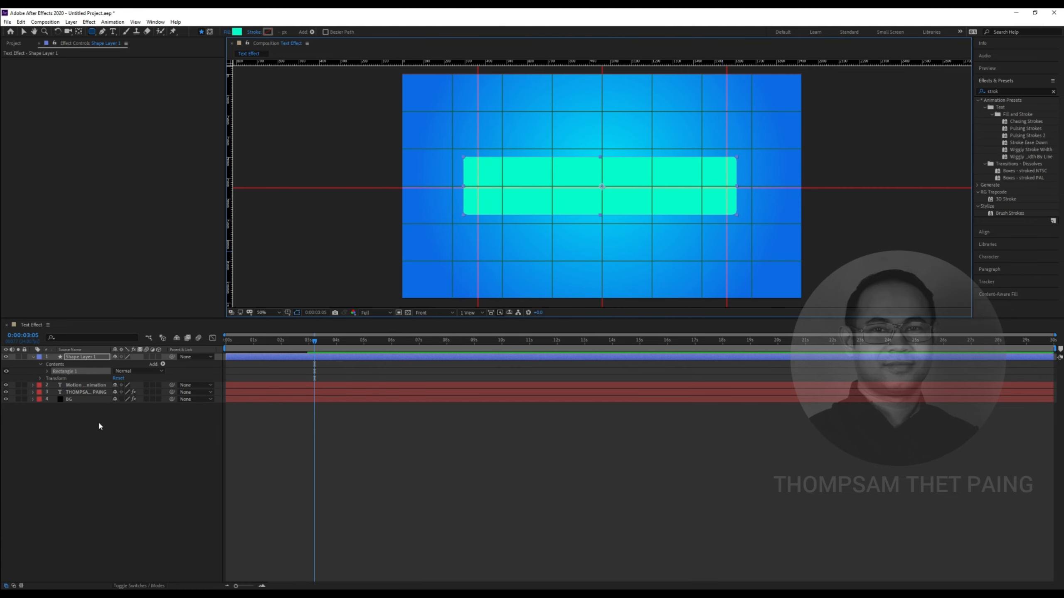
Set the shape layer's Scale to 0%
click(81, 357)
click(36, 359)
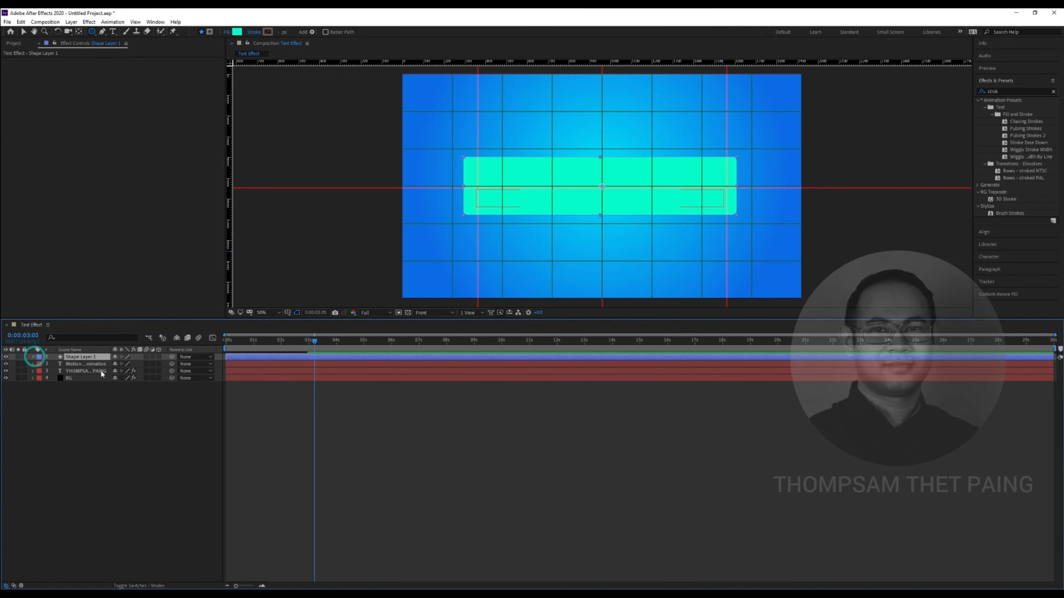
click(91, 400)
click(89, 355)
key(s)
drag(126, 364, 85, 365)
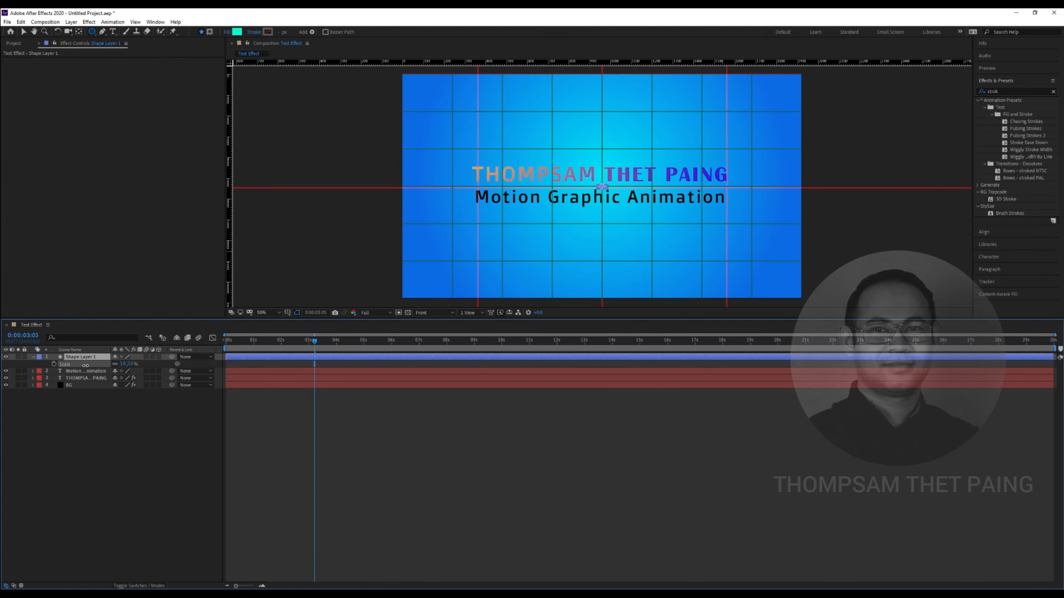
scroll(618, 195, up, 2)
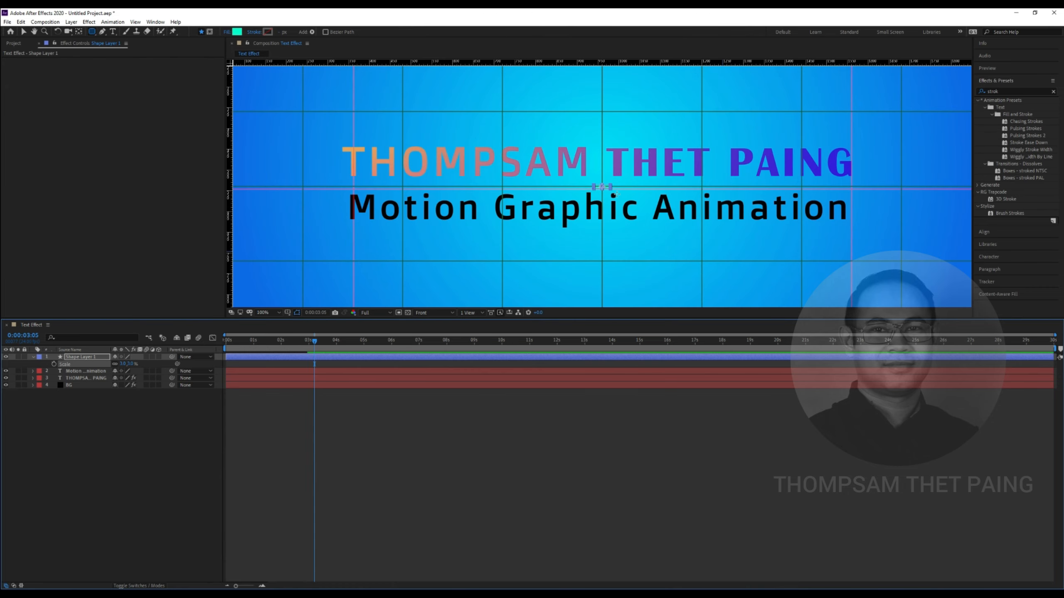
mouse_move(124, 363)
mouse_down()
mouse_move(103, 363)
mouse_move(115, 363)
mouse_up()
click(126, 365)
text(0)
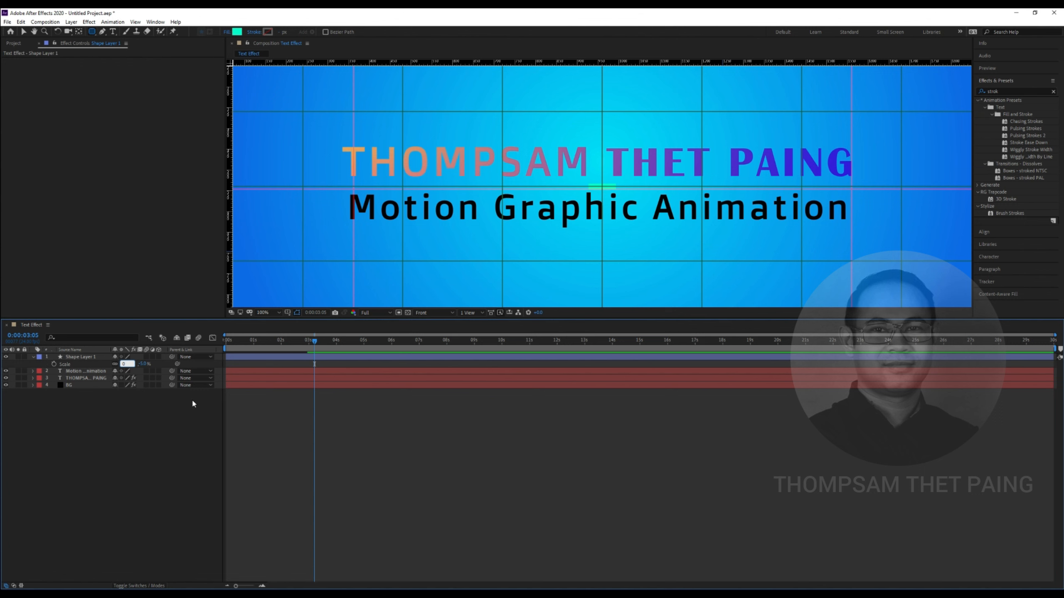
key(Return)
Add a 100% Scale keyframe at 0:00:02:19 and move the box below both text layers
drag(314, 341, 302, 364)
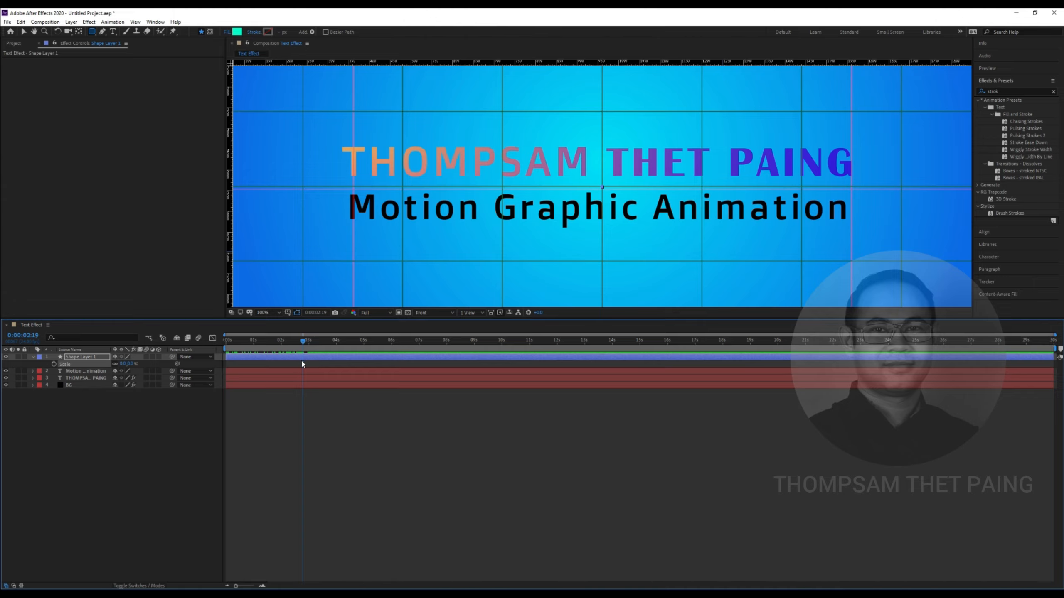
click(53, 364)
drag(123, 364, 168, 365)
click(126, 364)
text(100)
key(Return)
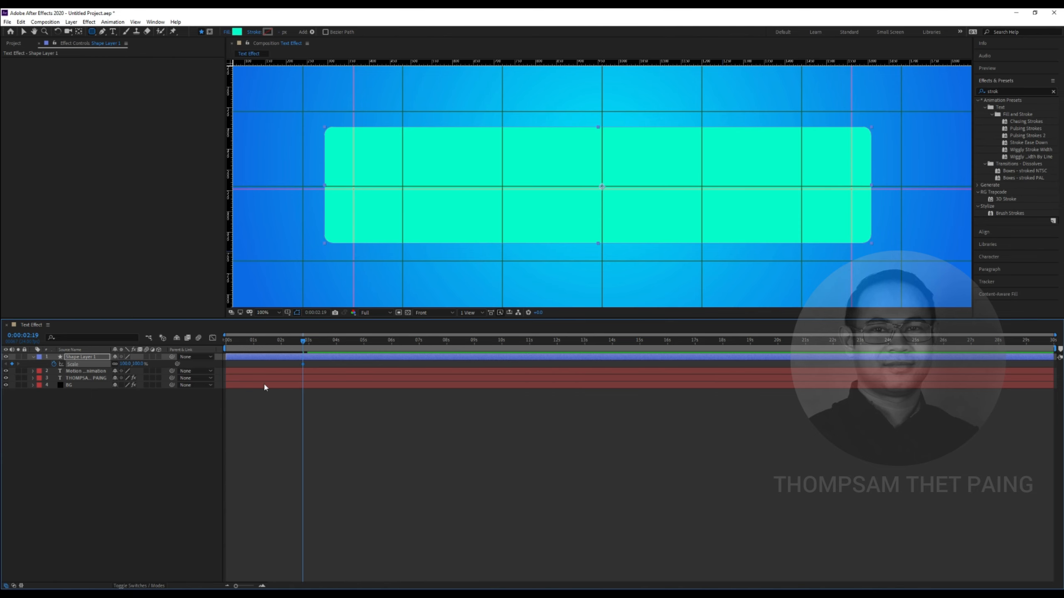
drag(93, 361, 90, 381)
key(comma)
key(comma)
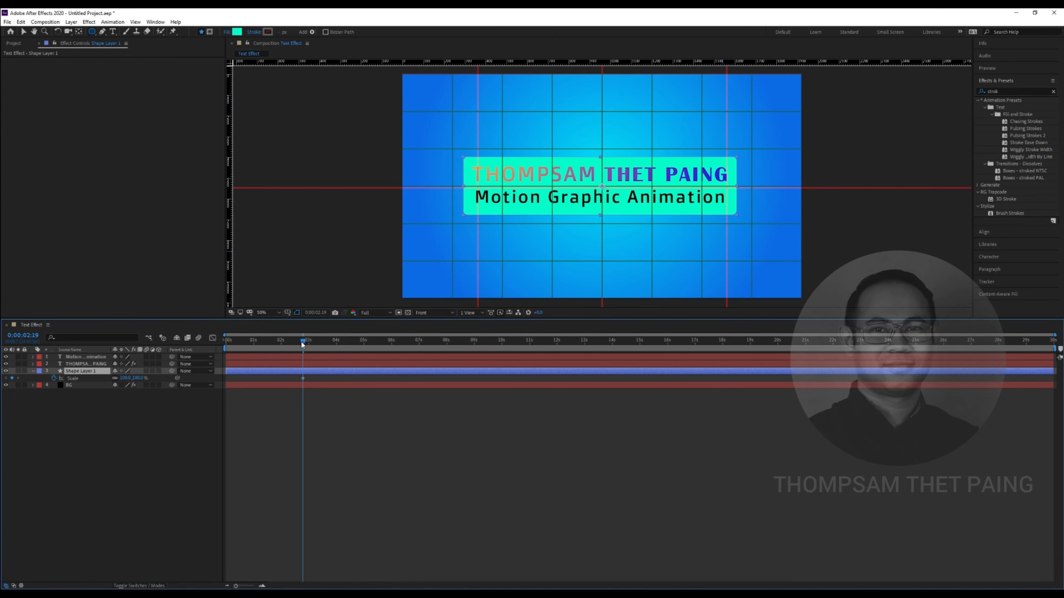
Keyframe the box's Scale at 0%, then at 100% at 3 seconds
mouse_move(302, 343)
mouse_down()
mouse_move(273, 344)
mouse_move(285, 348)
mouse_up()
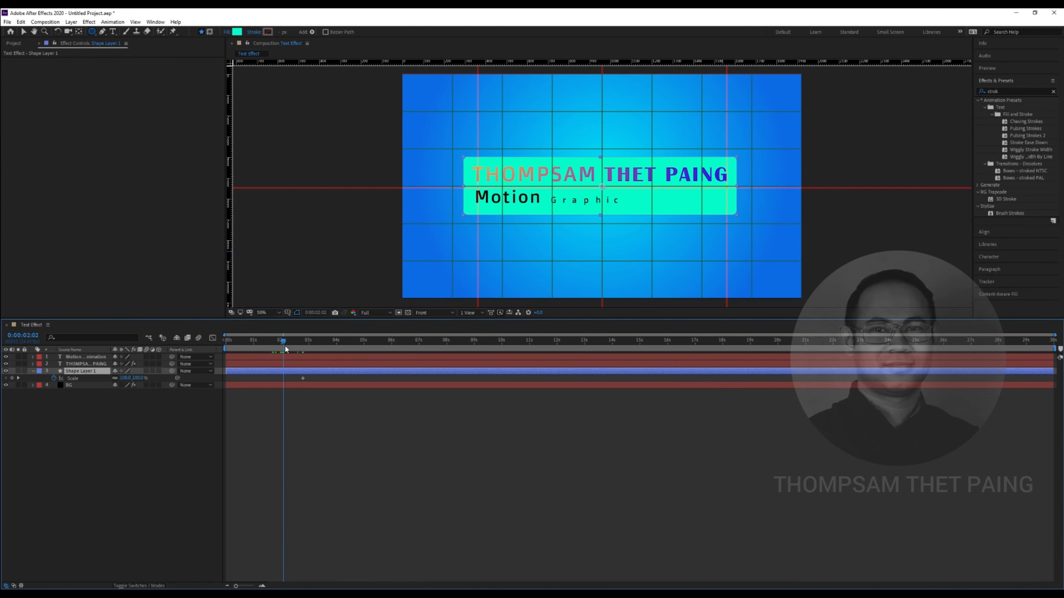
key(ctrl+z)
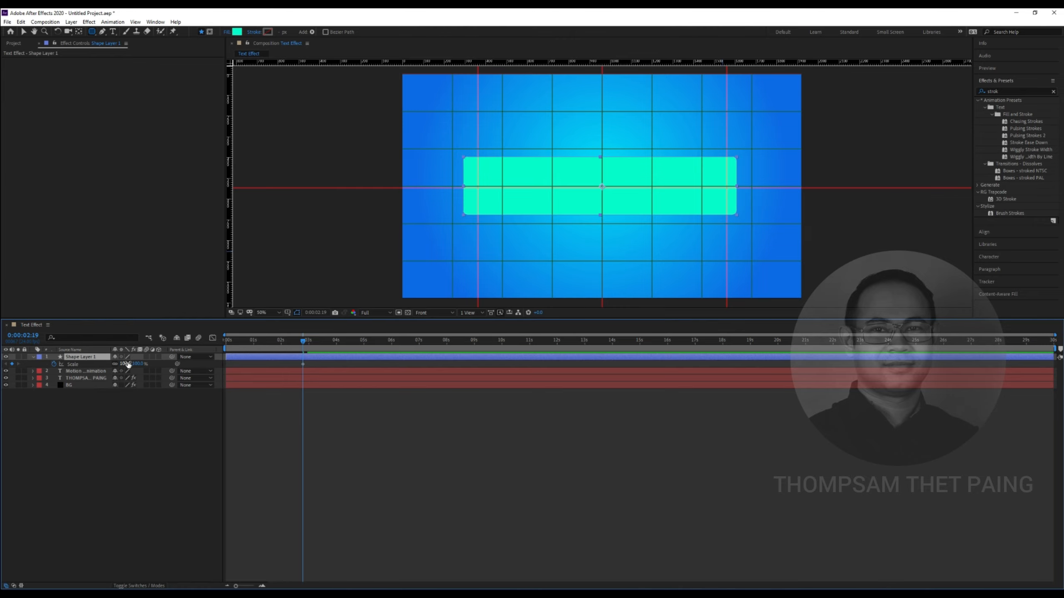
text(0)
key(Return)
mouse_move(305, 342)
mouse_down()
mouse_move(293, 343)
mouse_move(308, 343)
mouse_up()
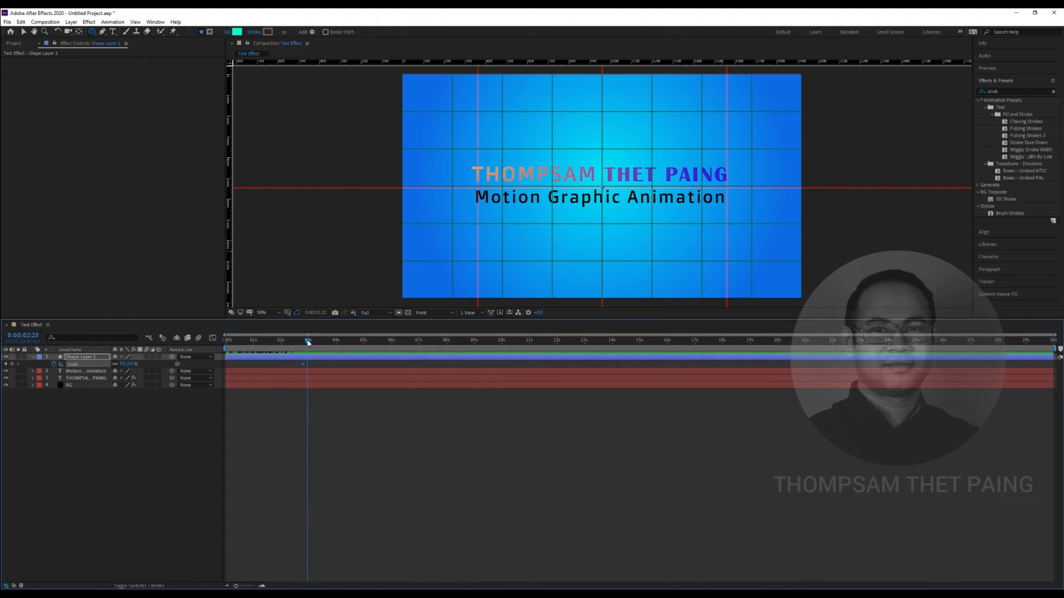
click(125, 364)
text(100)
key(Return)
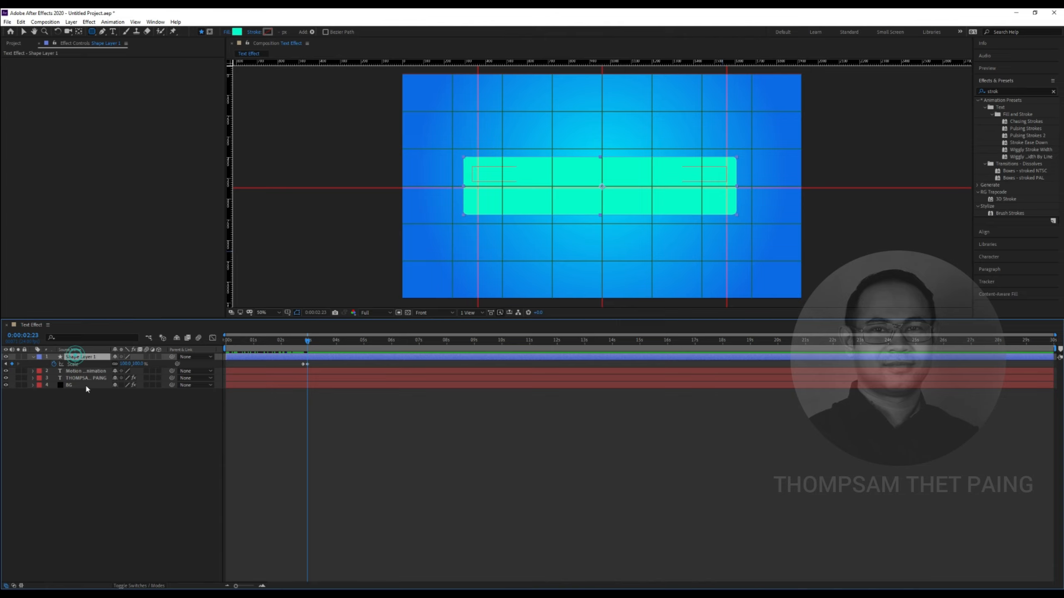
Move the box layer beneath both text layers and preview the box scaling up
drag(83, 360, 79, 382)
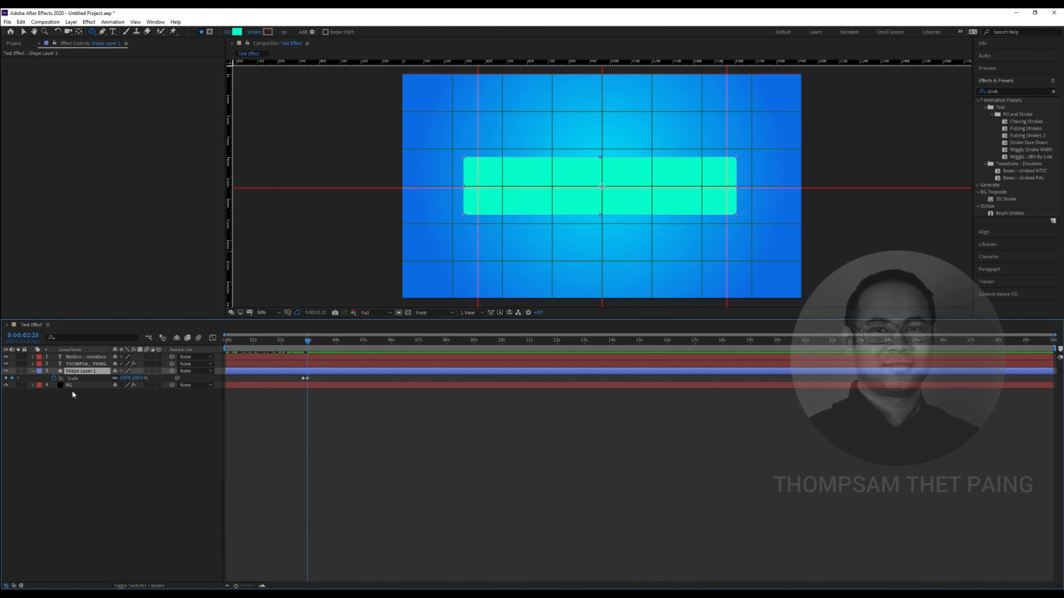
click(82, 363)
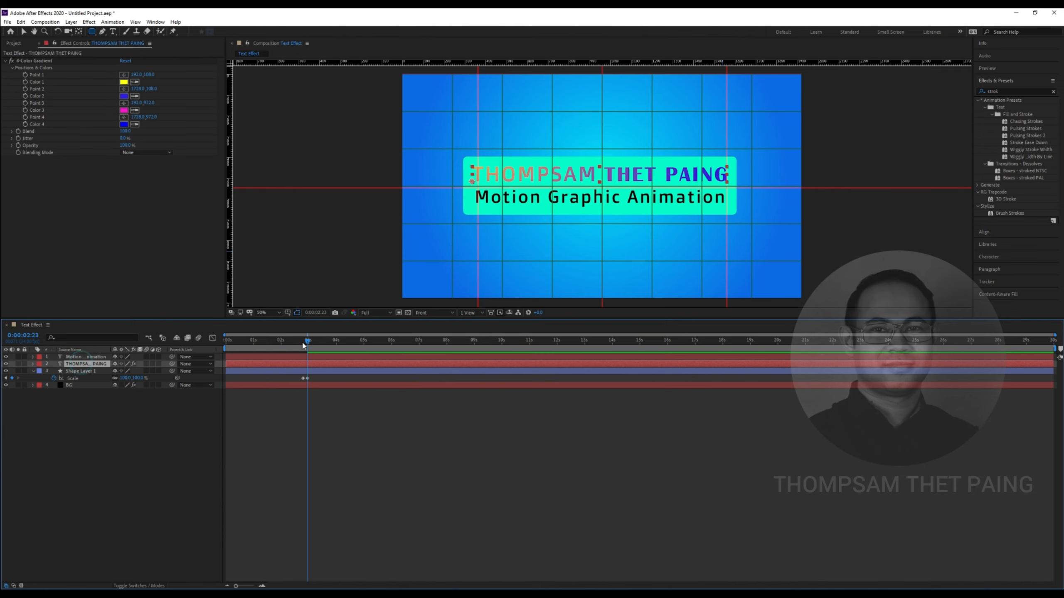
key(Home)
key(space)
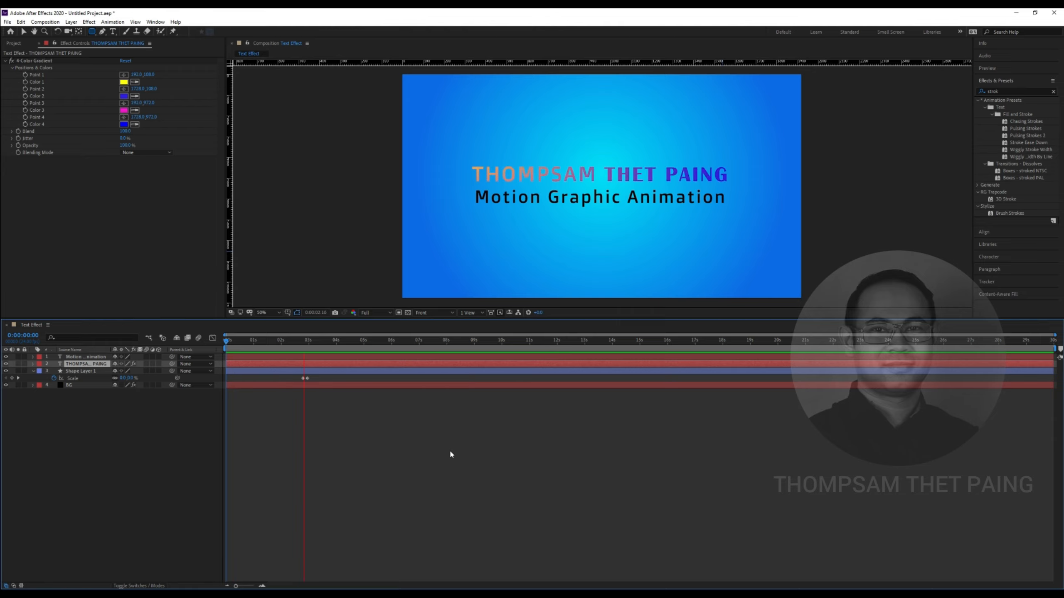
click(360, 346)
drag(360, 342, 306, 343)
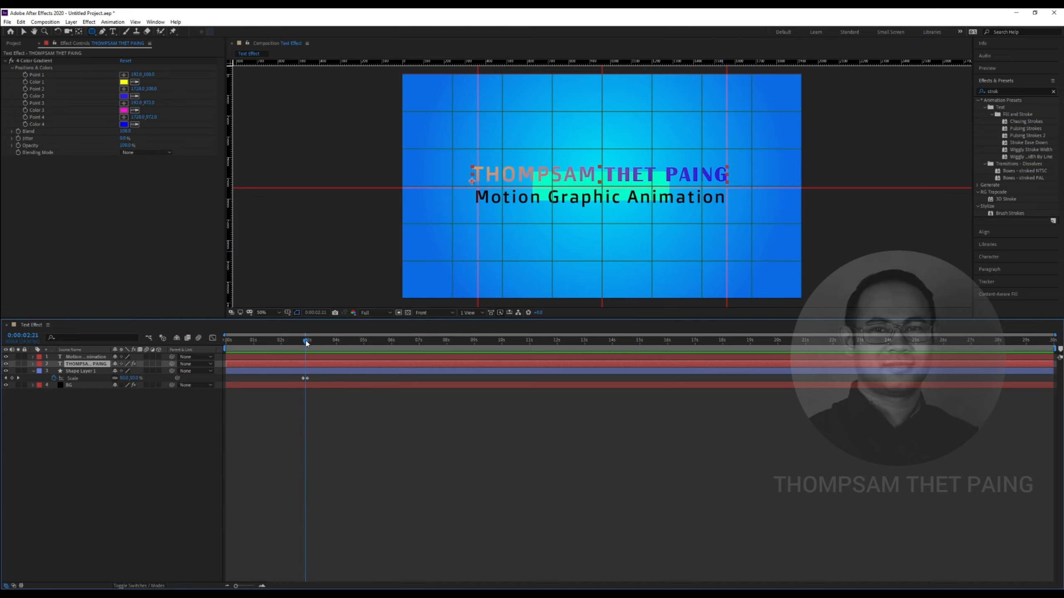
click(70, 372)
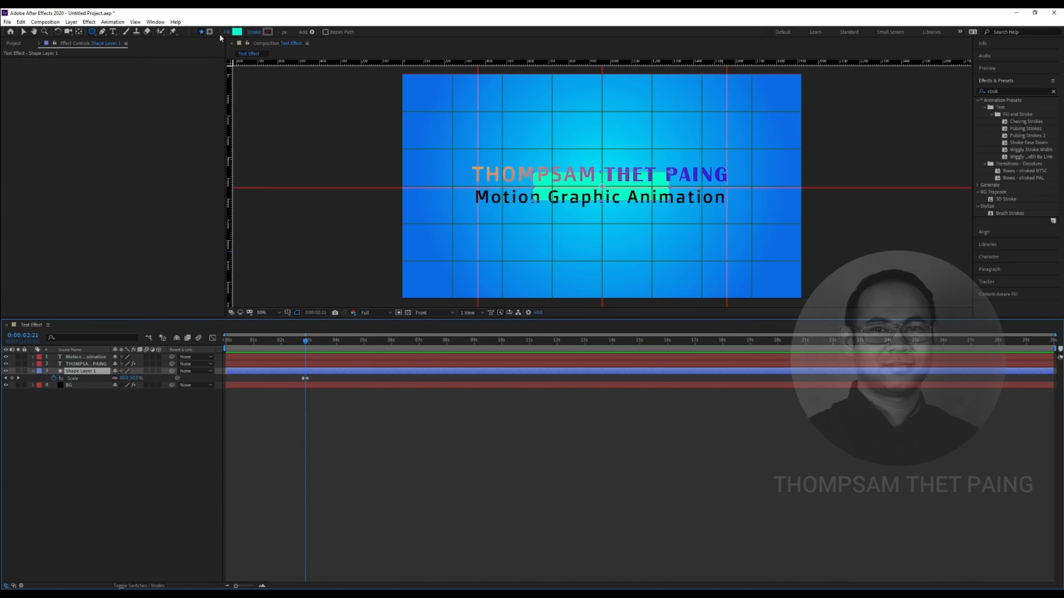
Change the rounded box's fill colour from teal to yellow
click(237, 32)
drag(488, 370, 482, 396)
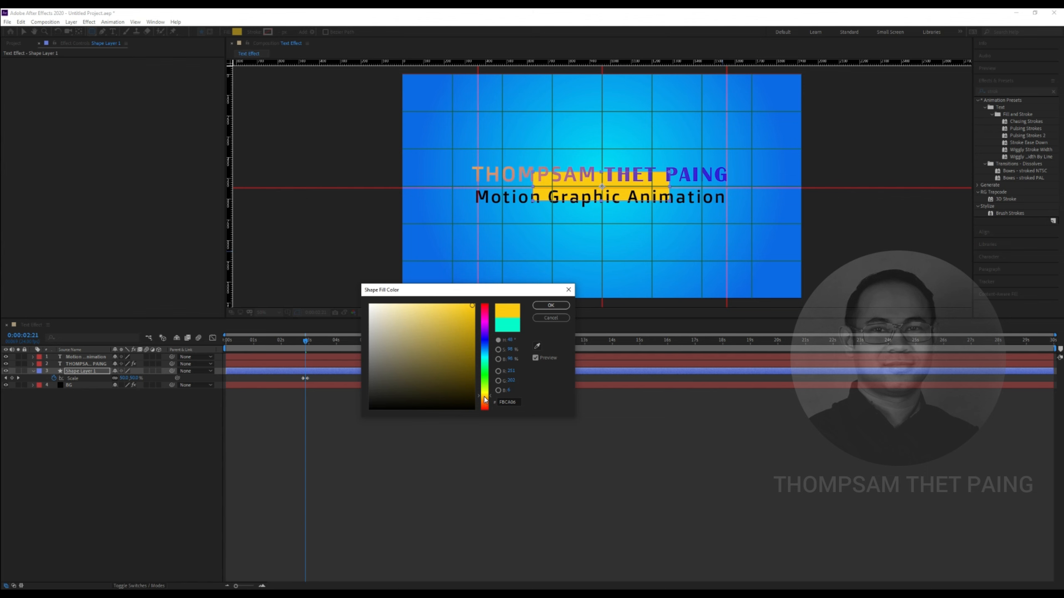
drag(484, 397, 485, 399)
click(550, 305)
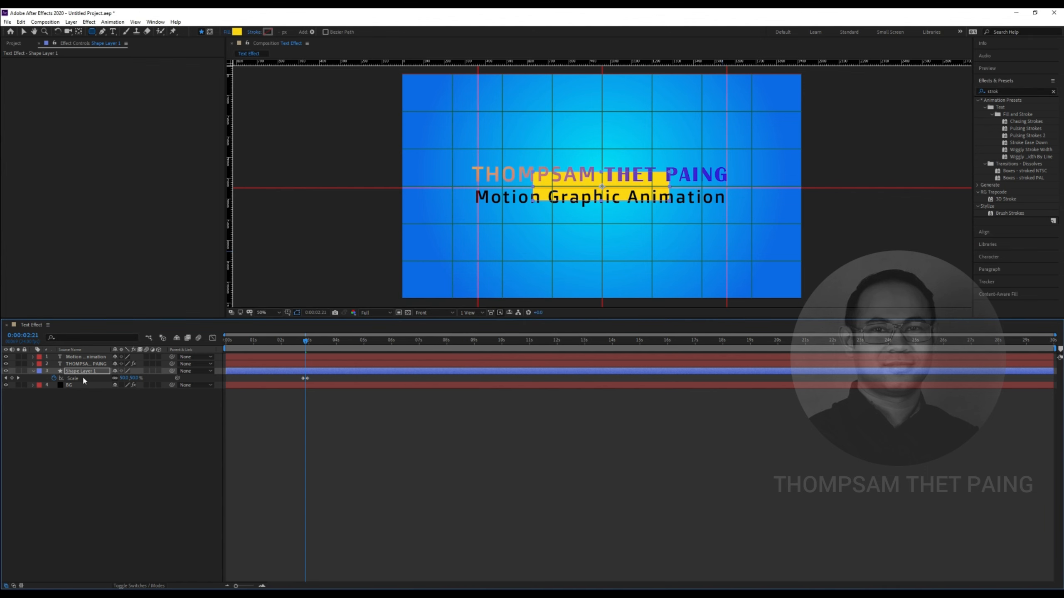
Set the box layer's Opacity to 80%
key(t)
click(117, 378)
text(80)
key(Return)
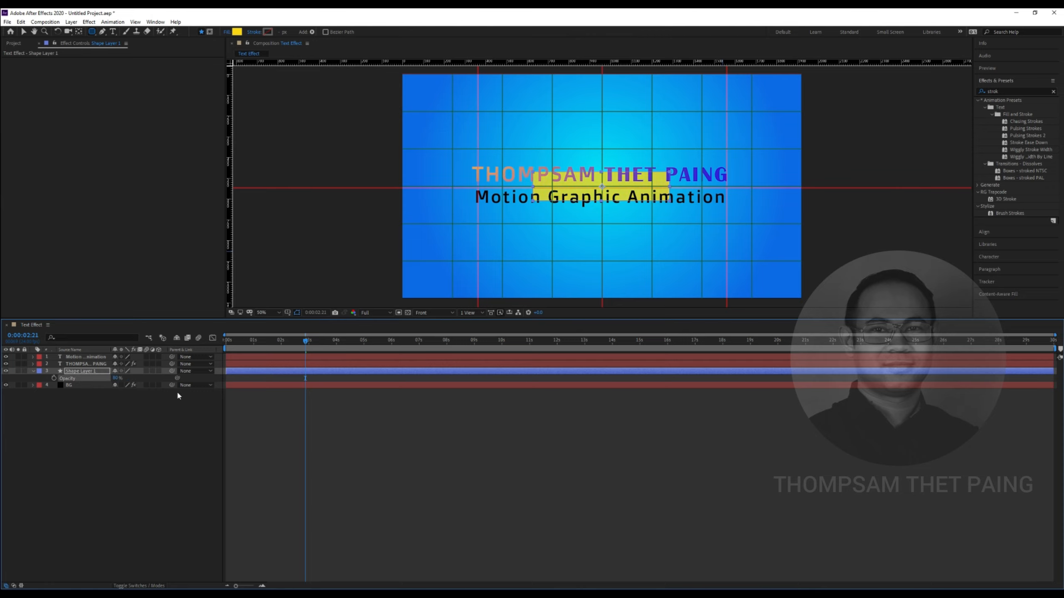
drag(305, 341, 225, 341)
key(space)
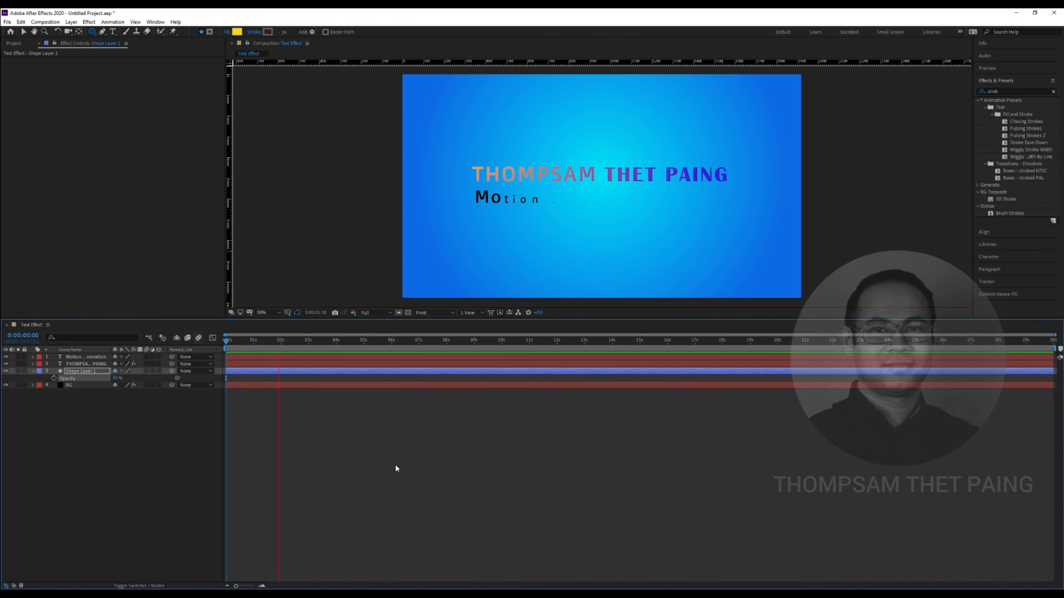
key(space)
drag(330, 344, 325, 342)
click(111, 442)
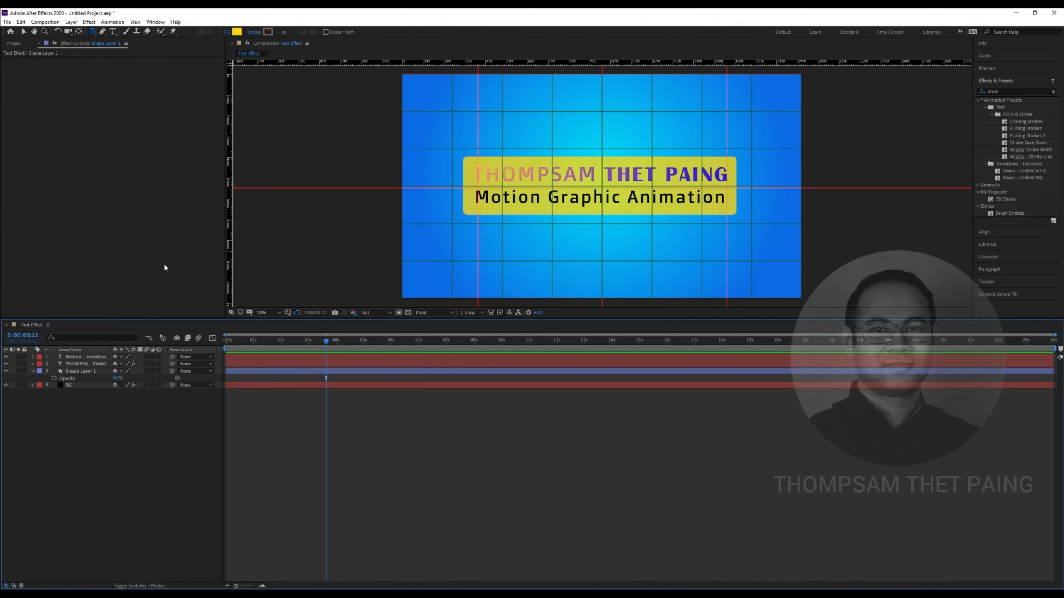
key(space)
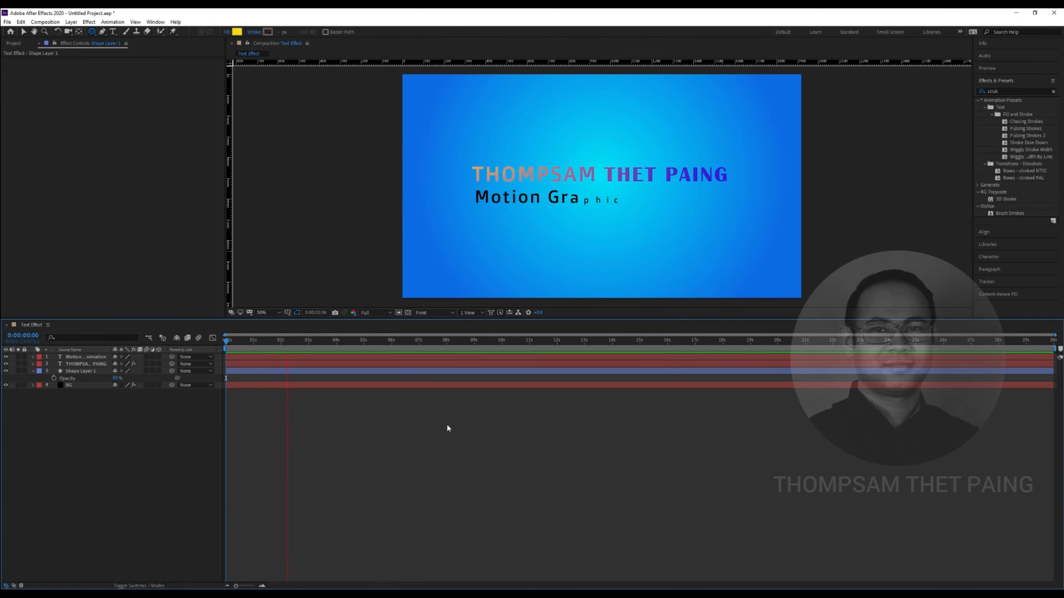
key(space)
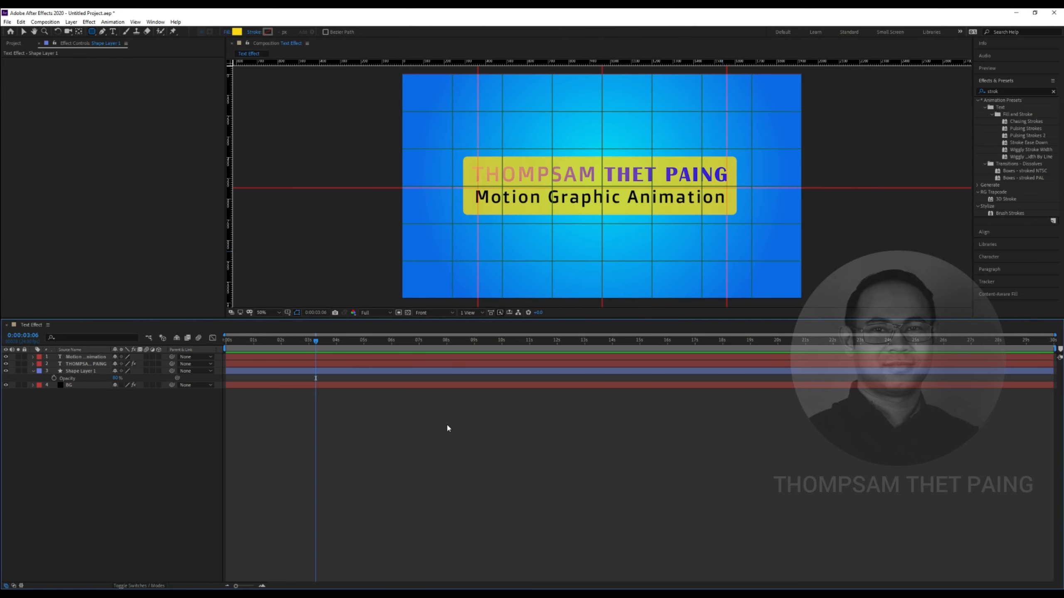
Search the effects library for 'tex' and expand the Text Expressions and Mechanical preset groups
click(1003, 92)
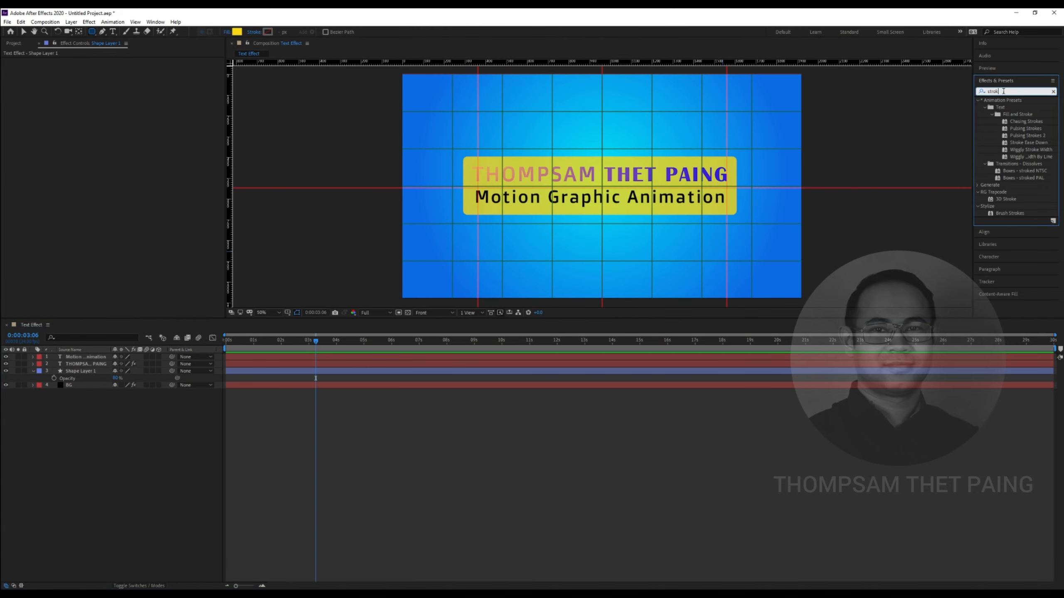
key(BackSpace)
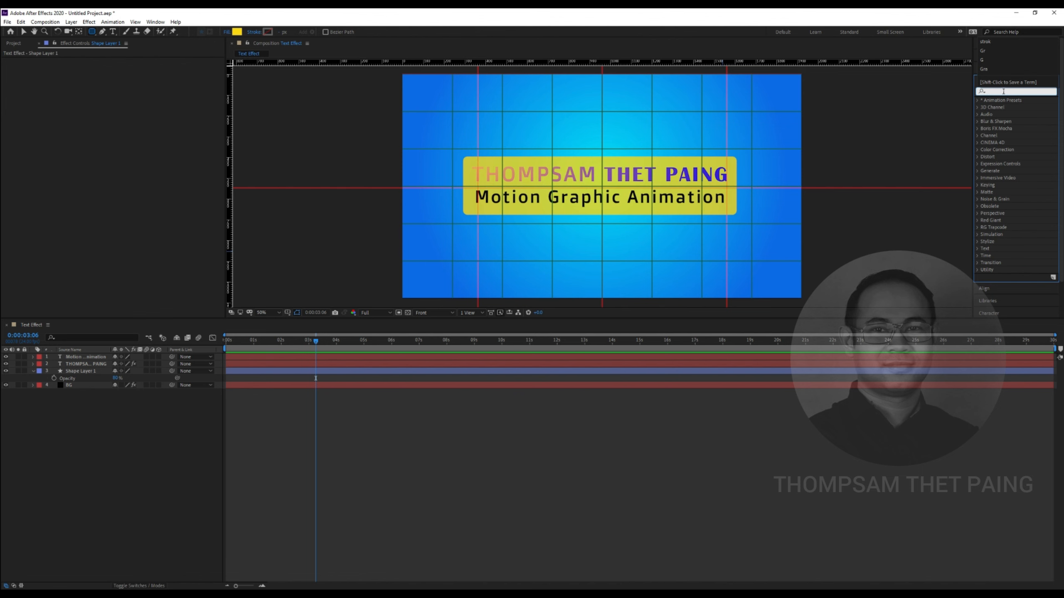
text(te)
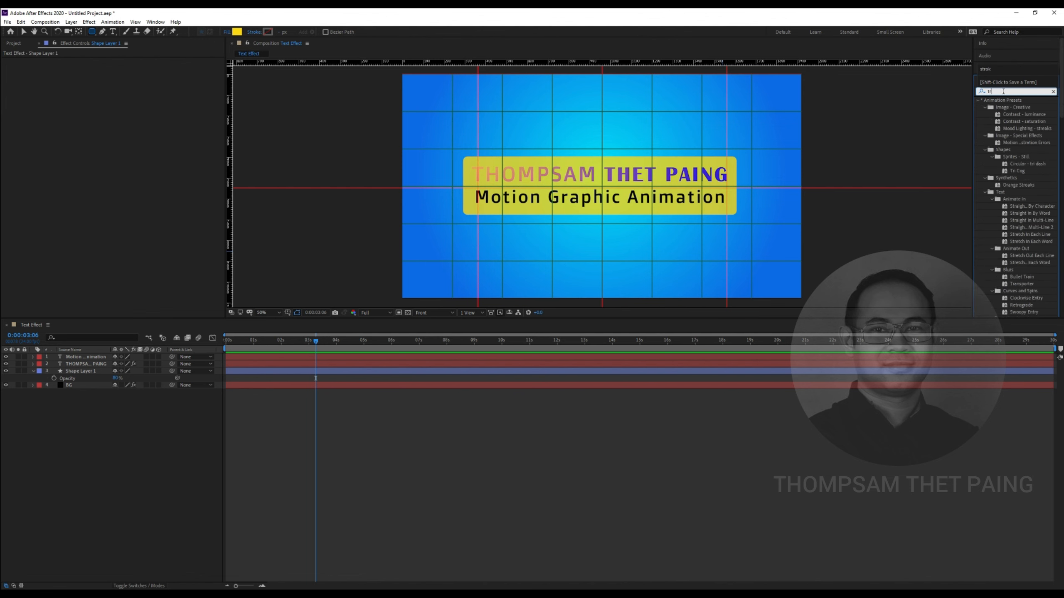
text(xt)
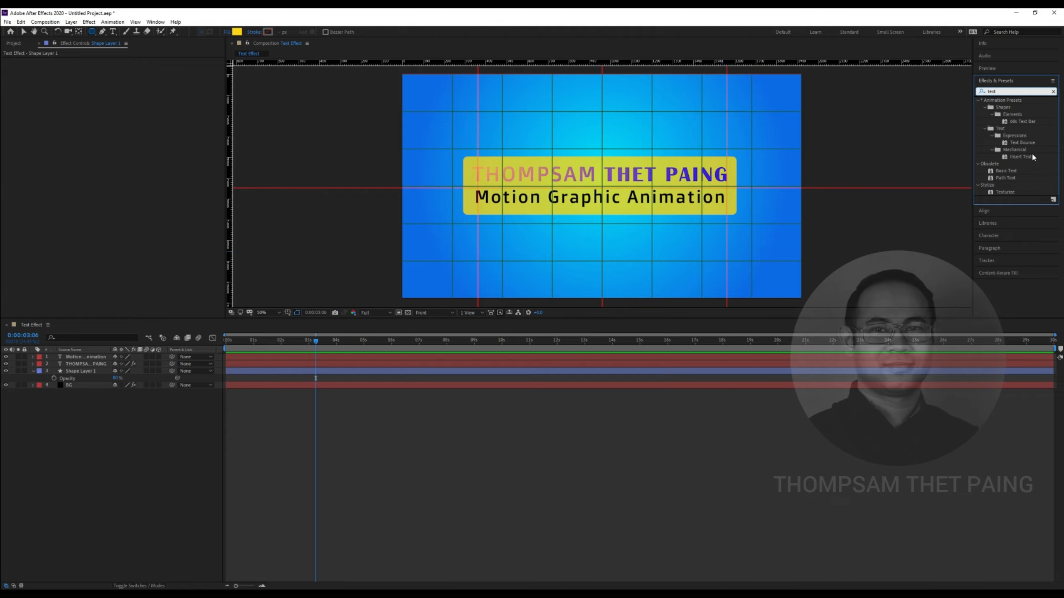
click(985, 129)
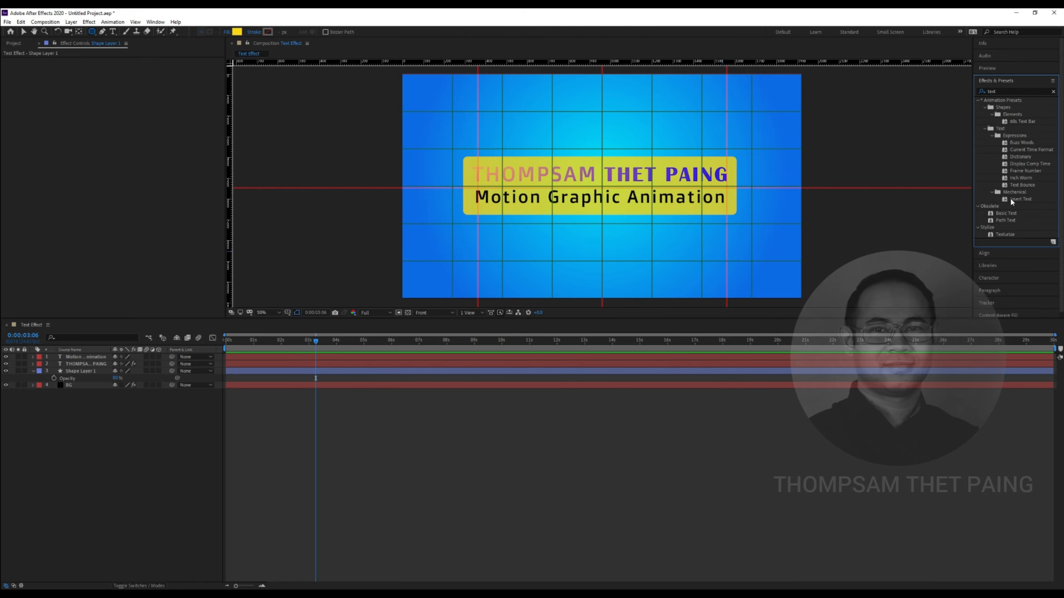
click(991, 192)
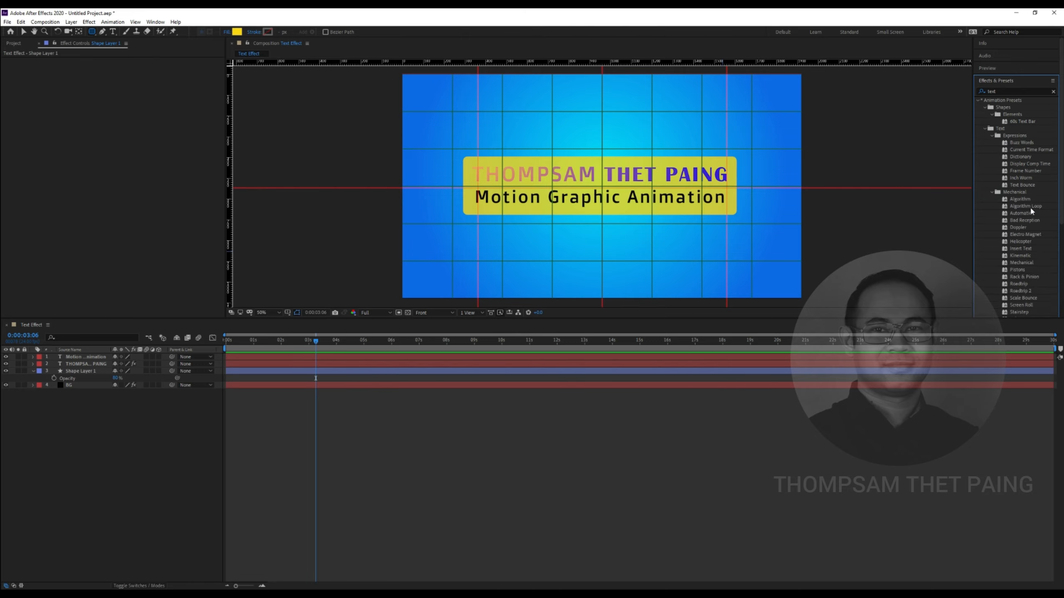
scroll(1026, 218, down, 2)
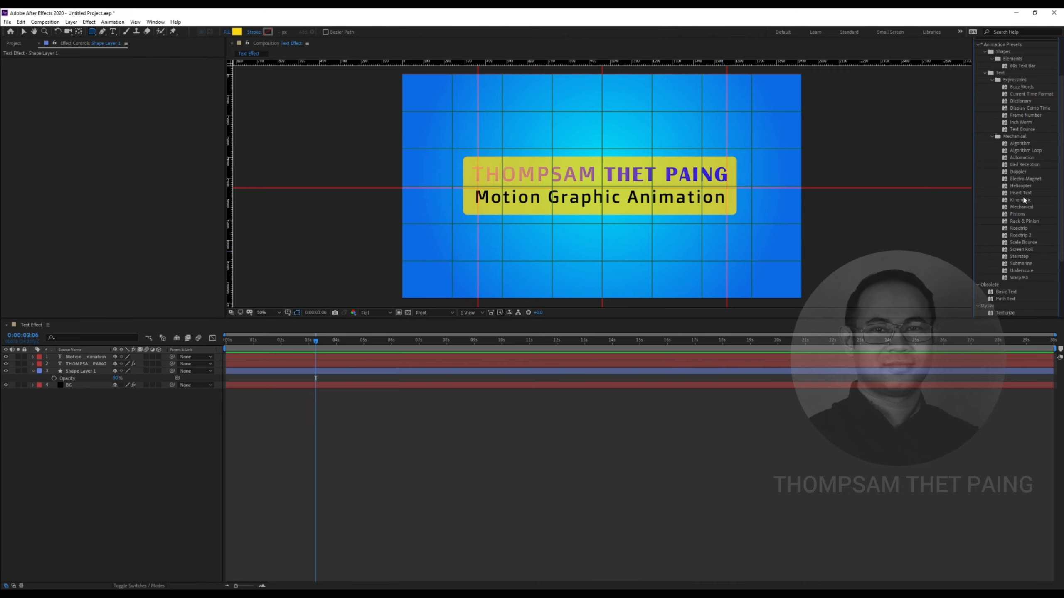
scroll(1023, 203, up, 1)
click(1019, 150)
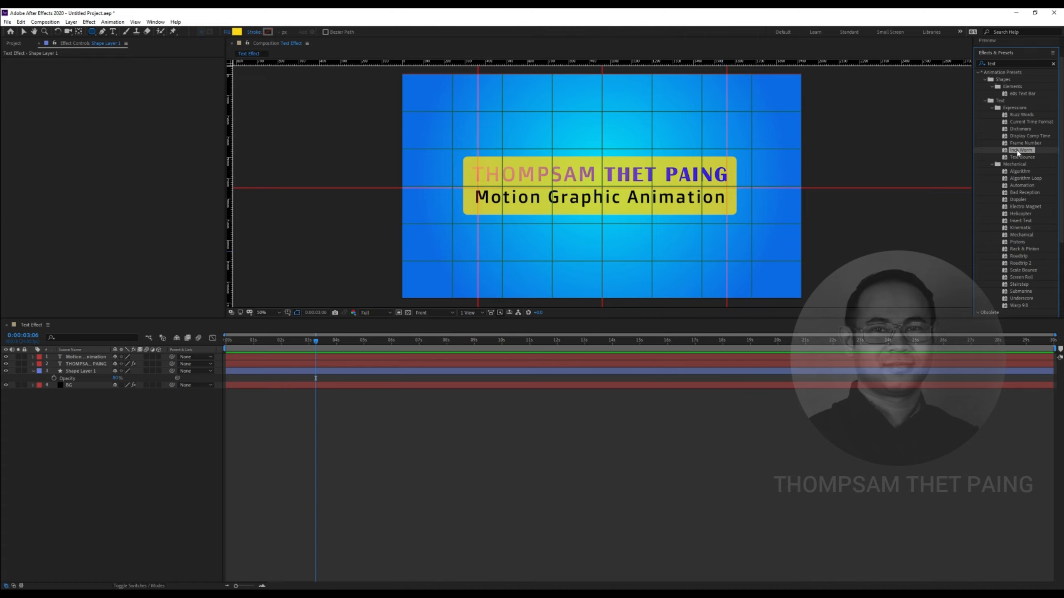
click(1035, 145)
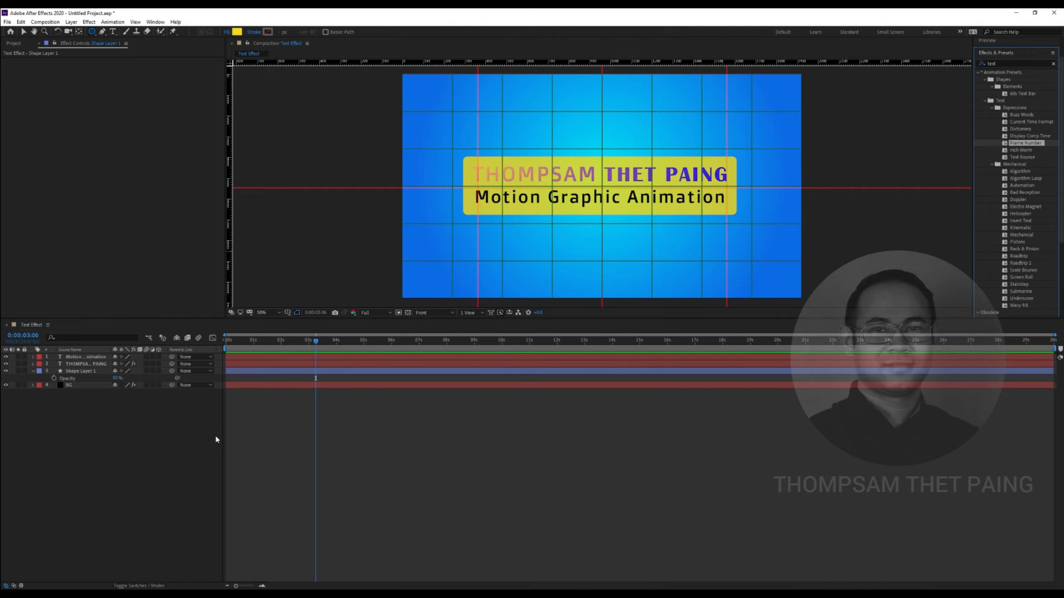
drag(316, 341, 309, 341)
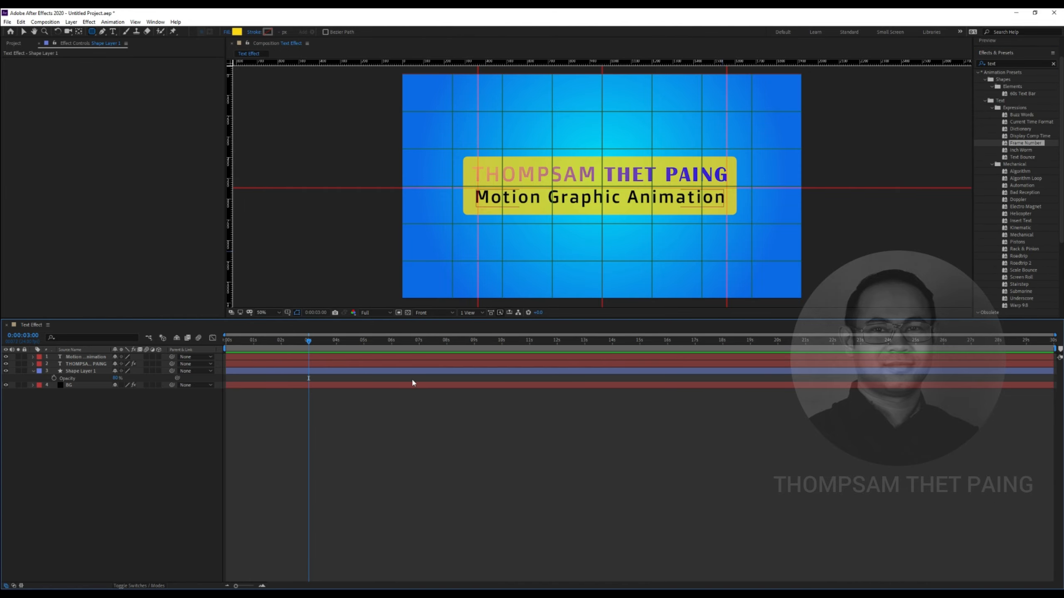